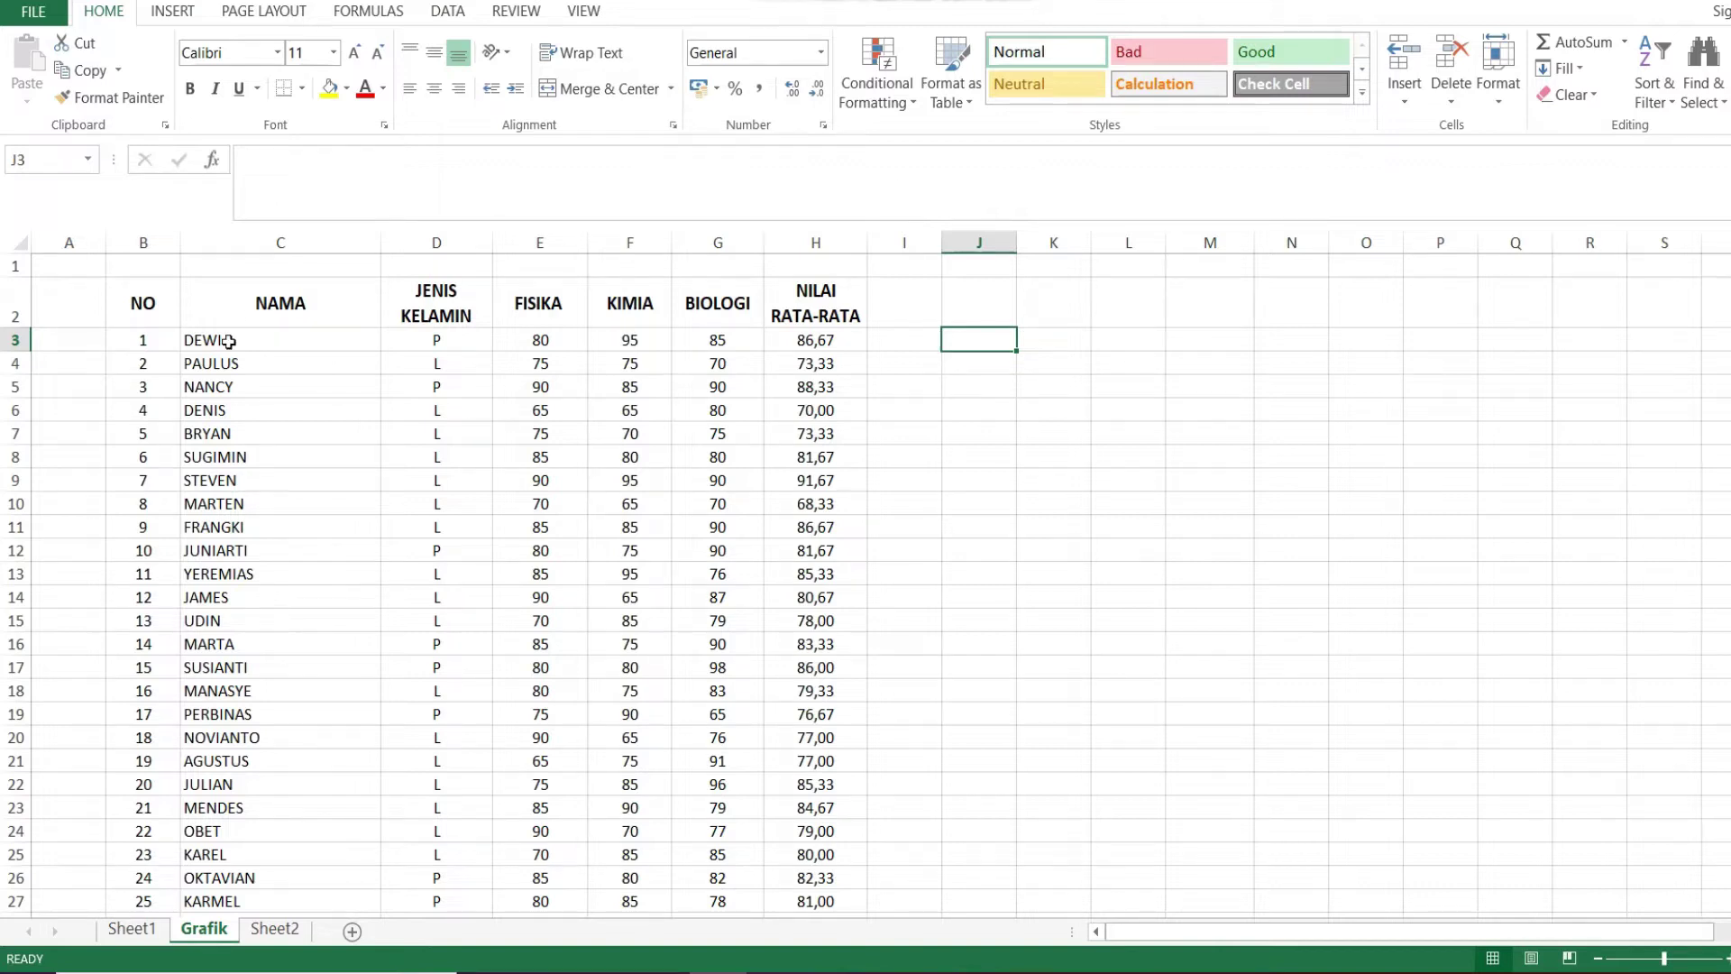
# Step: Copy the names DEWI through DENIS into J3:J6, then undo the paste
pyautogui.moveTo(228, 341); pyautogui.dragTo(217, 410)
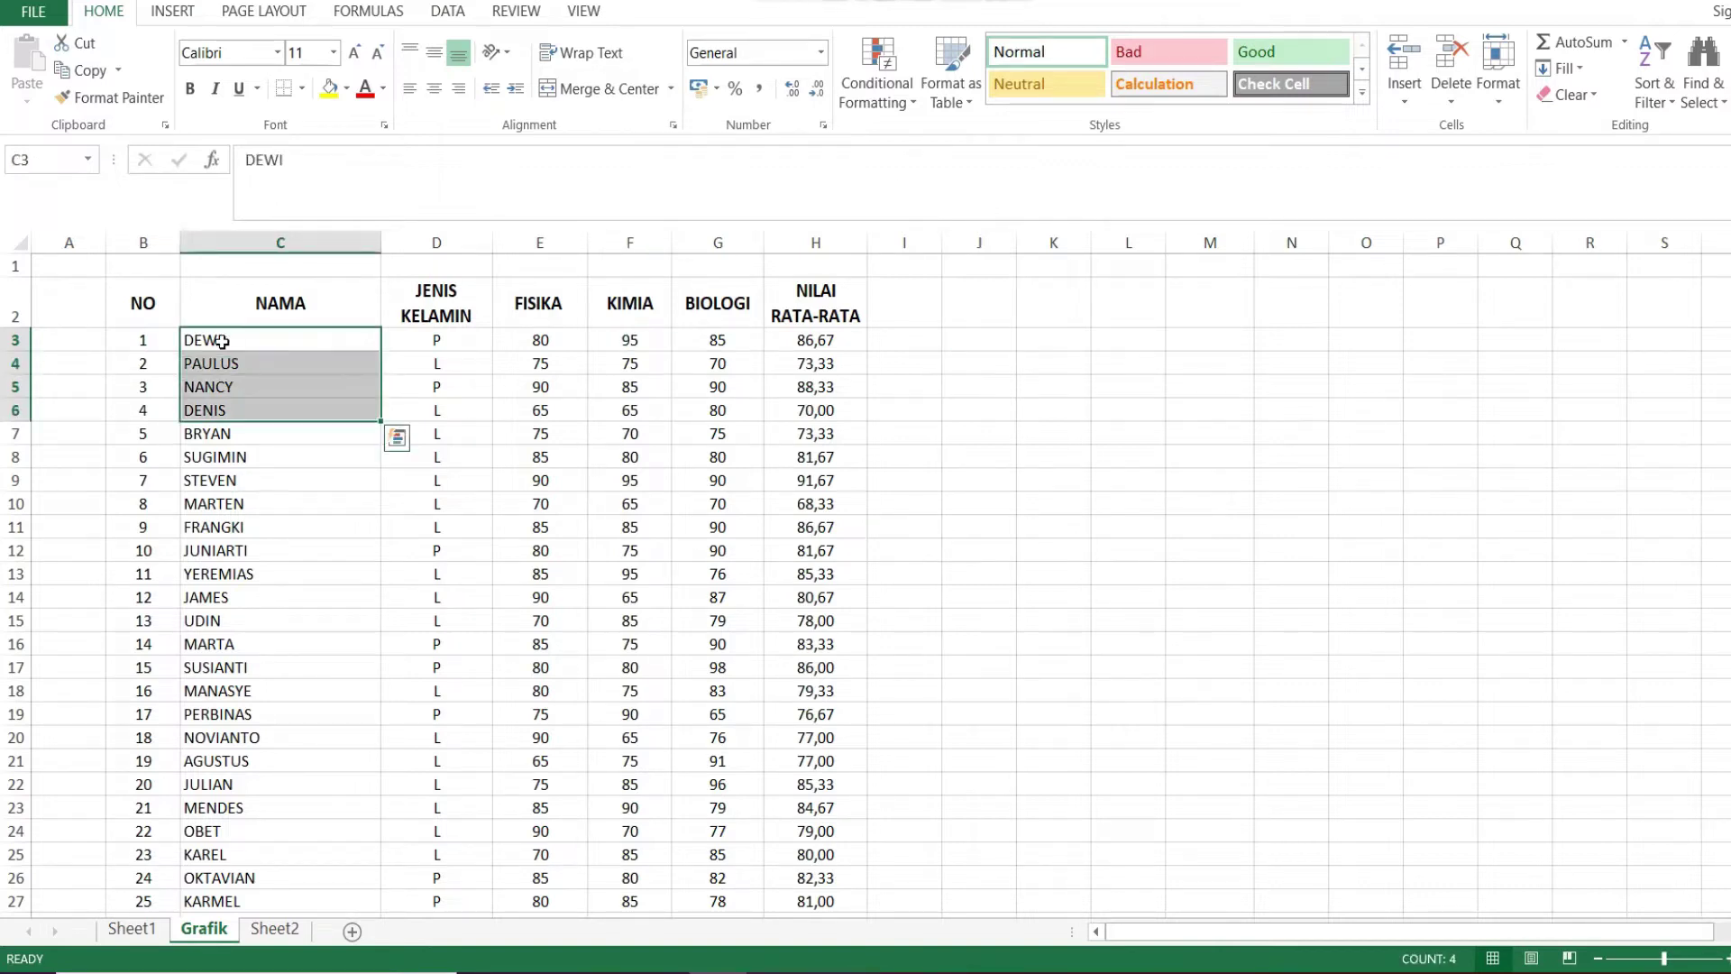
pyautogui.rightClick(219, 362)
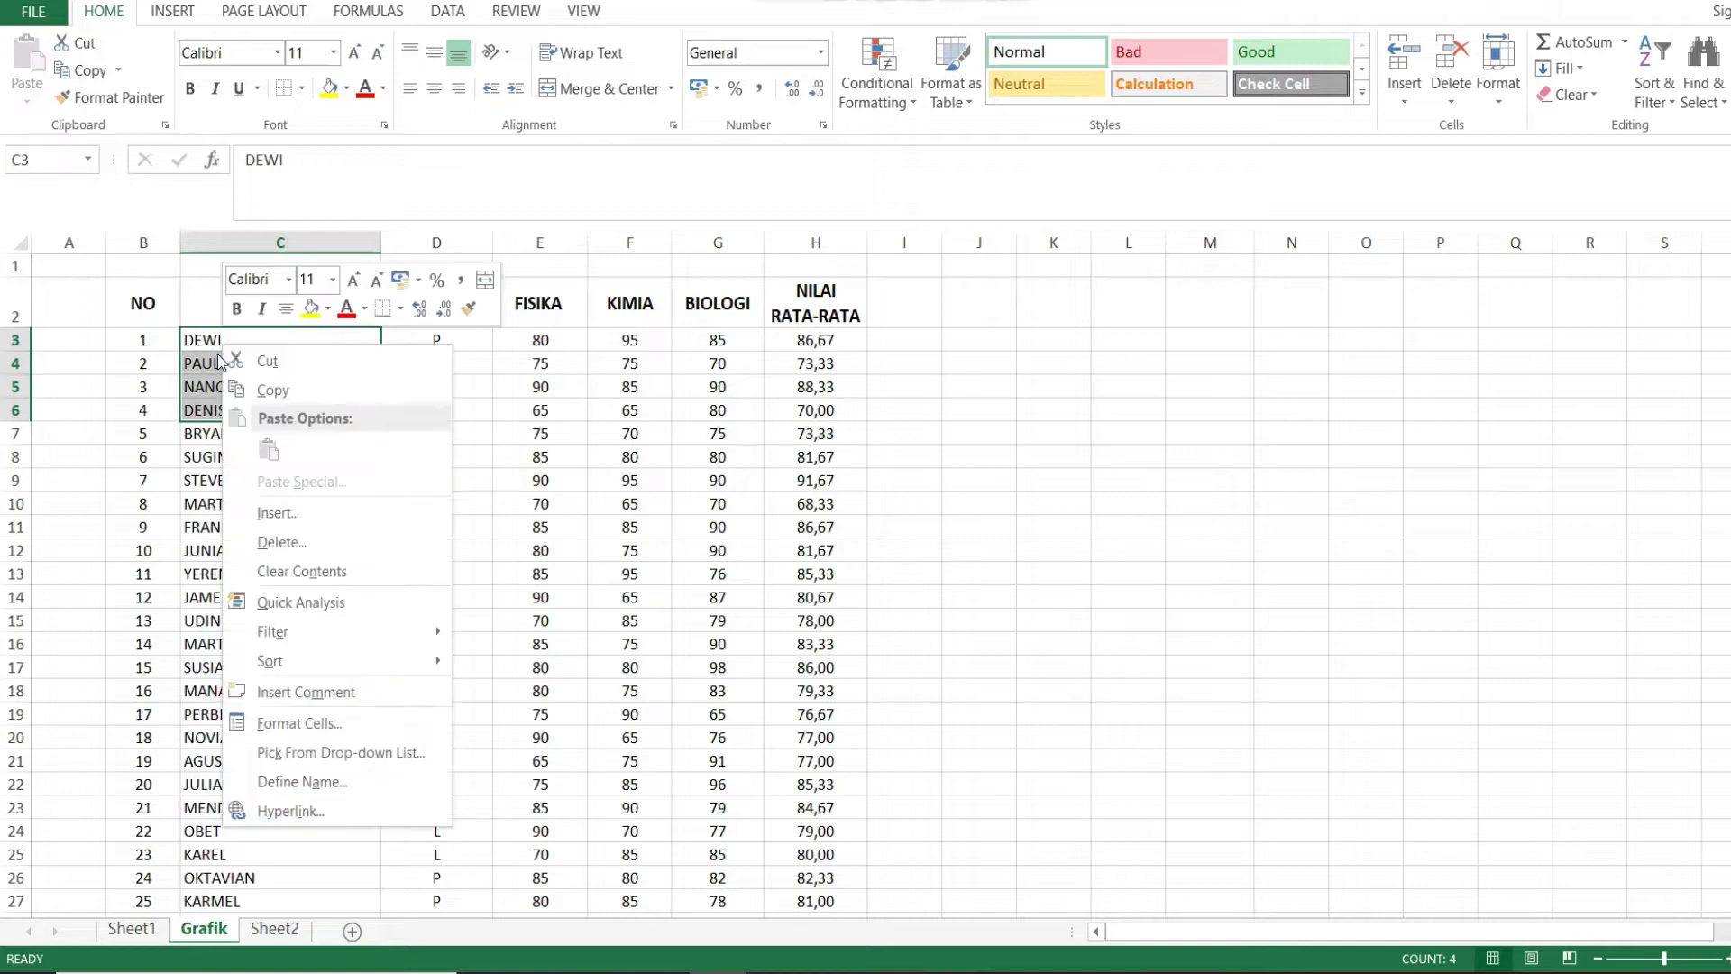
pyautogui.click(275, 390)
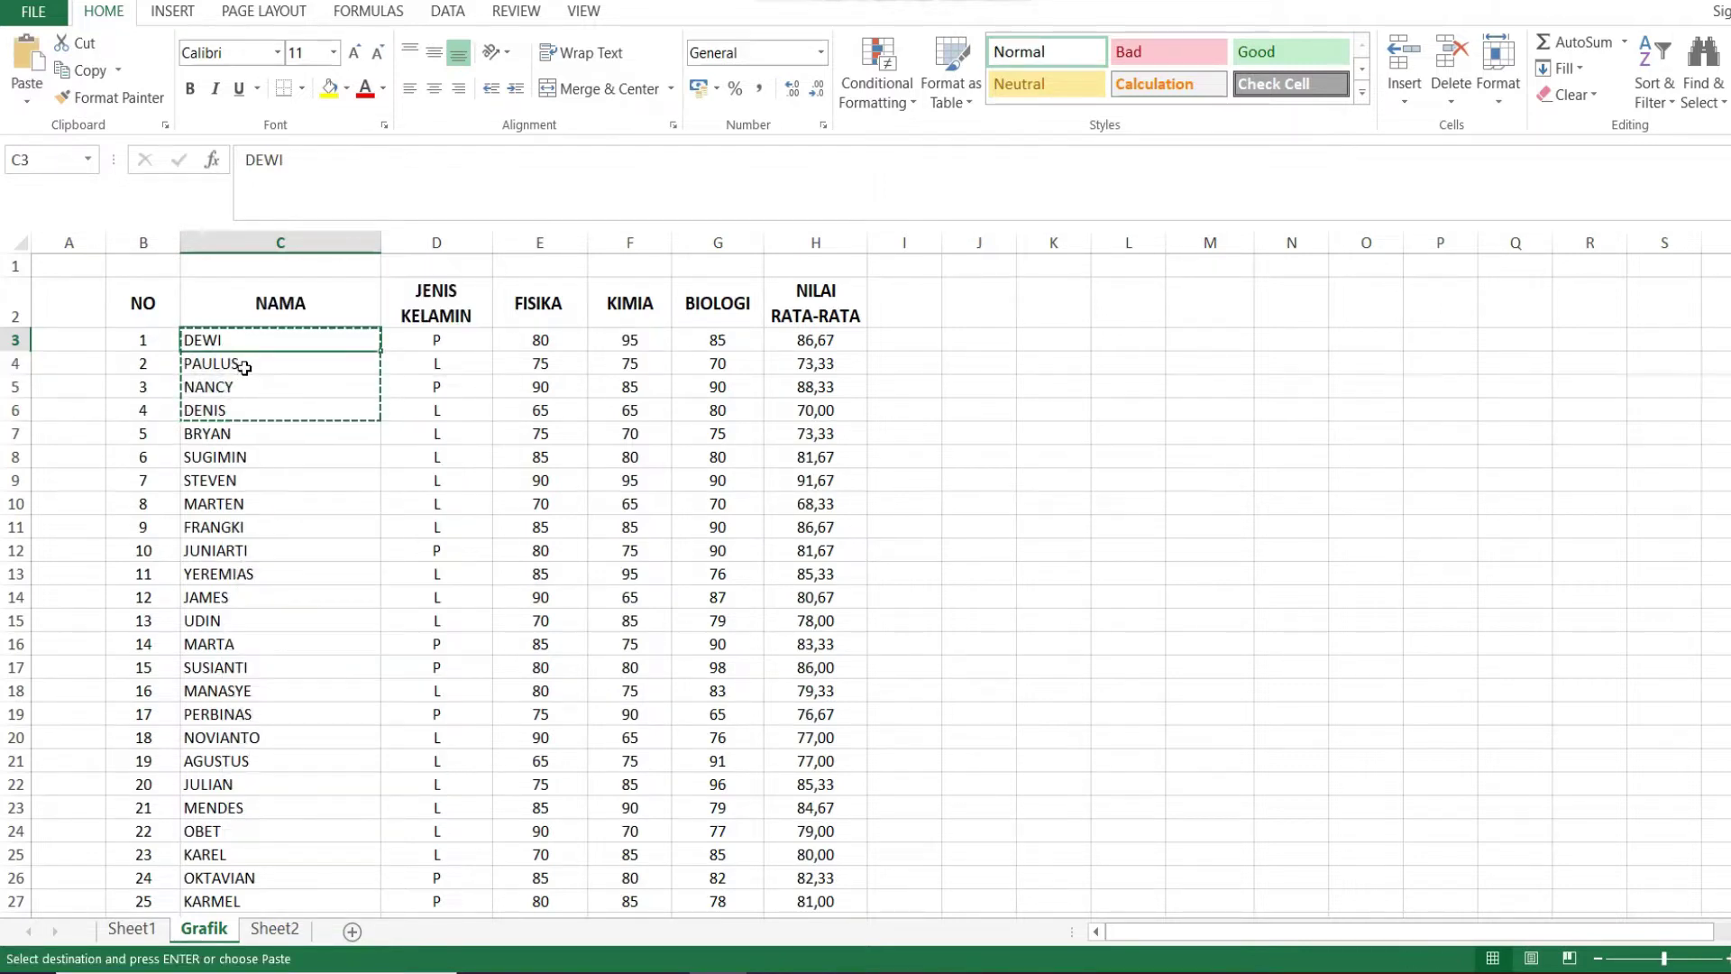
pyautogui.click(240, 363)
pyautogui.moveTo(238, 347)
pyautogui.mouseDown()
pyautogui.moveTo(234, 431)
pyautogui.moveTo(233, 408)
pyautogui.mouseUp()
pyautogui.hotkey('ctrl', 'v')
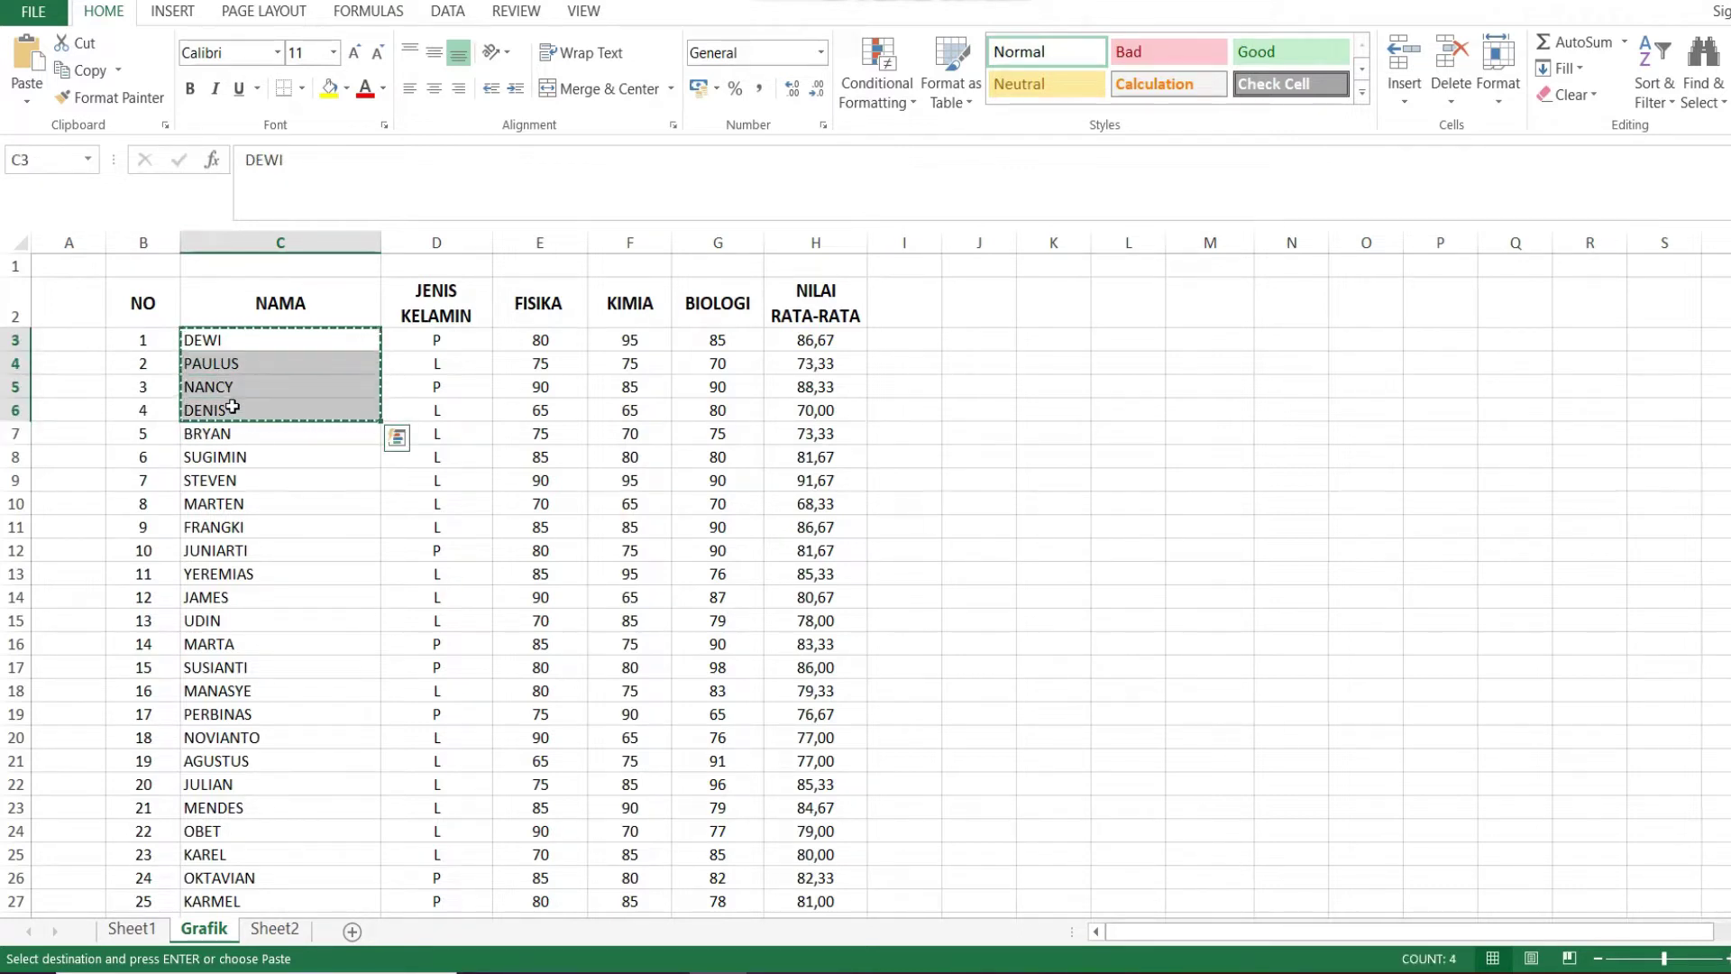
pyautogui.hotkey('ctrl', 'c')
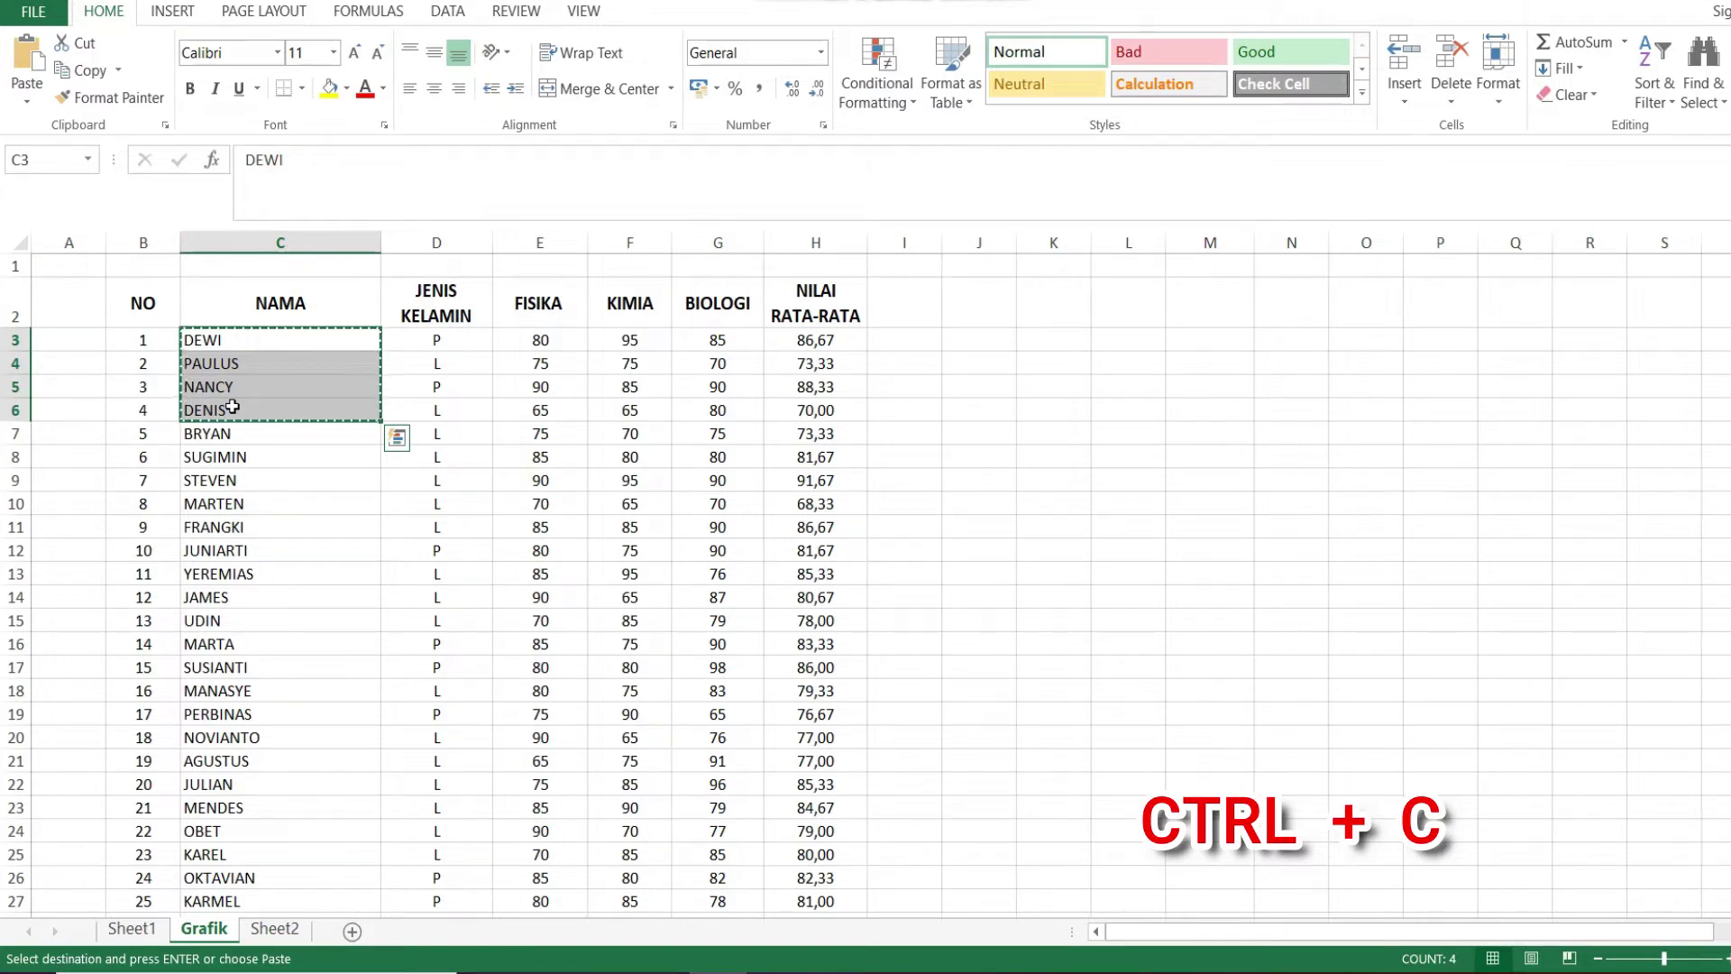
pyautogui.click(994, 341)
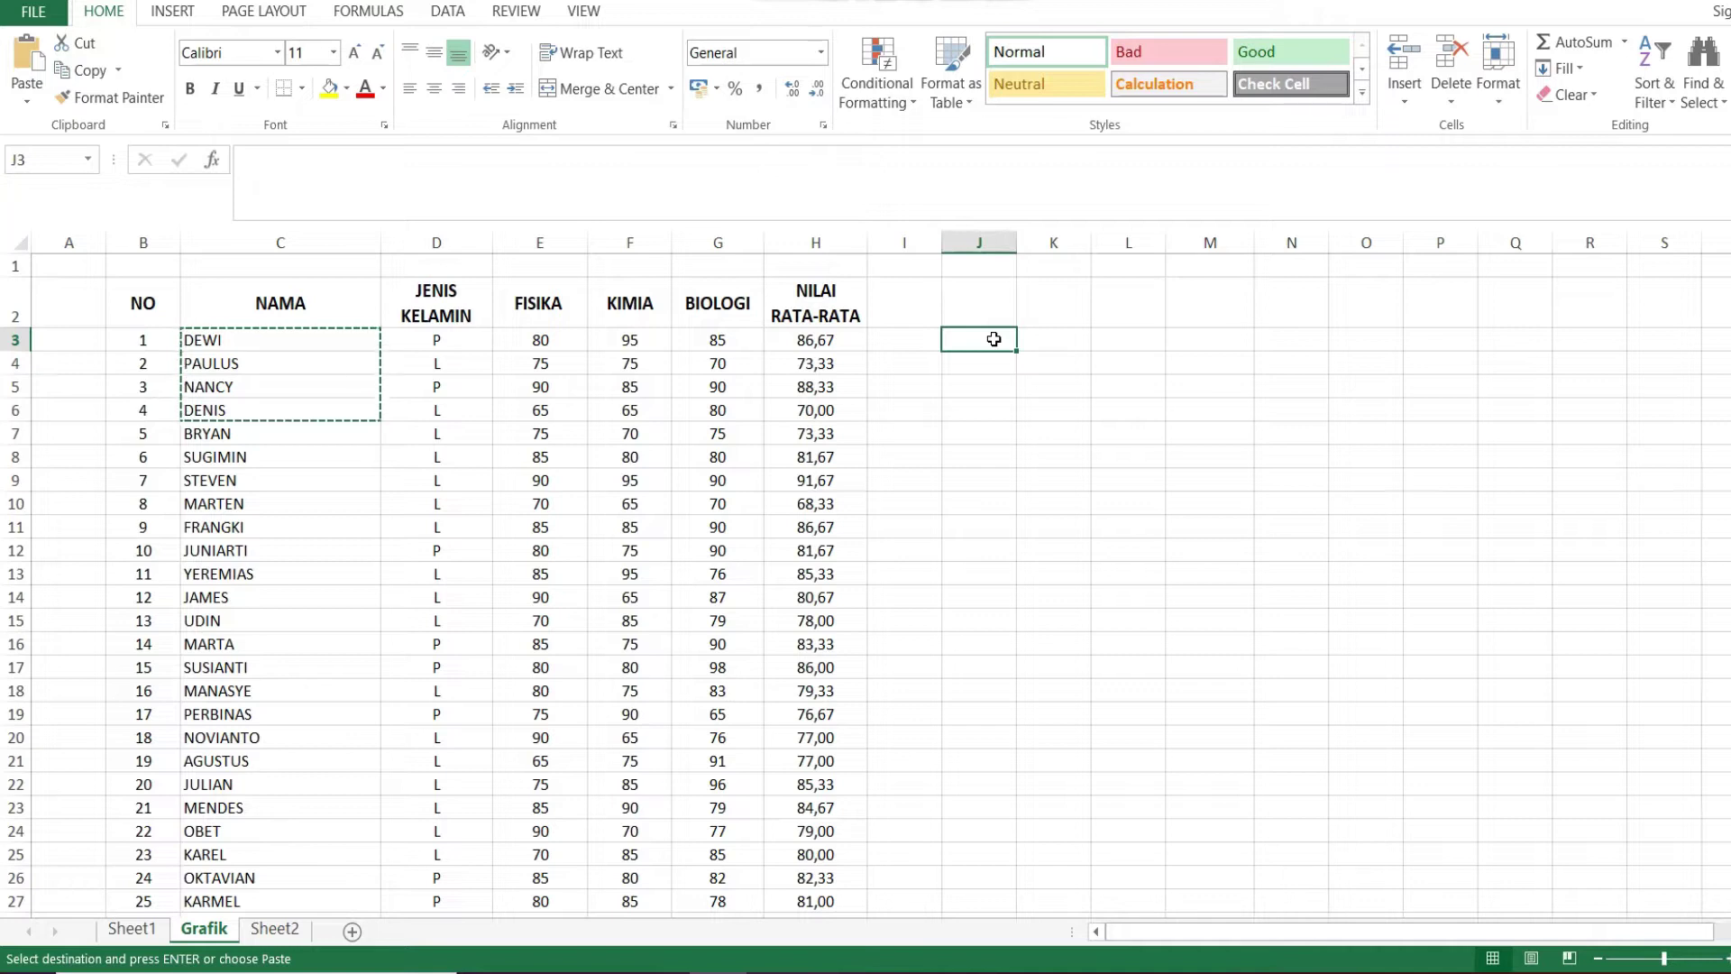
pyautogui.hotkey('ctrl', 'v')
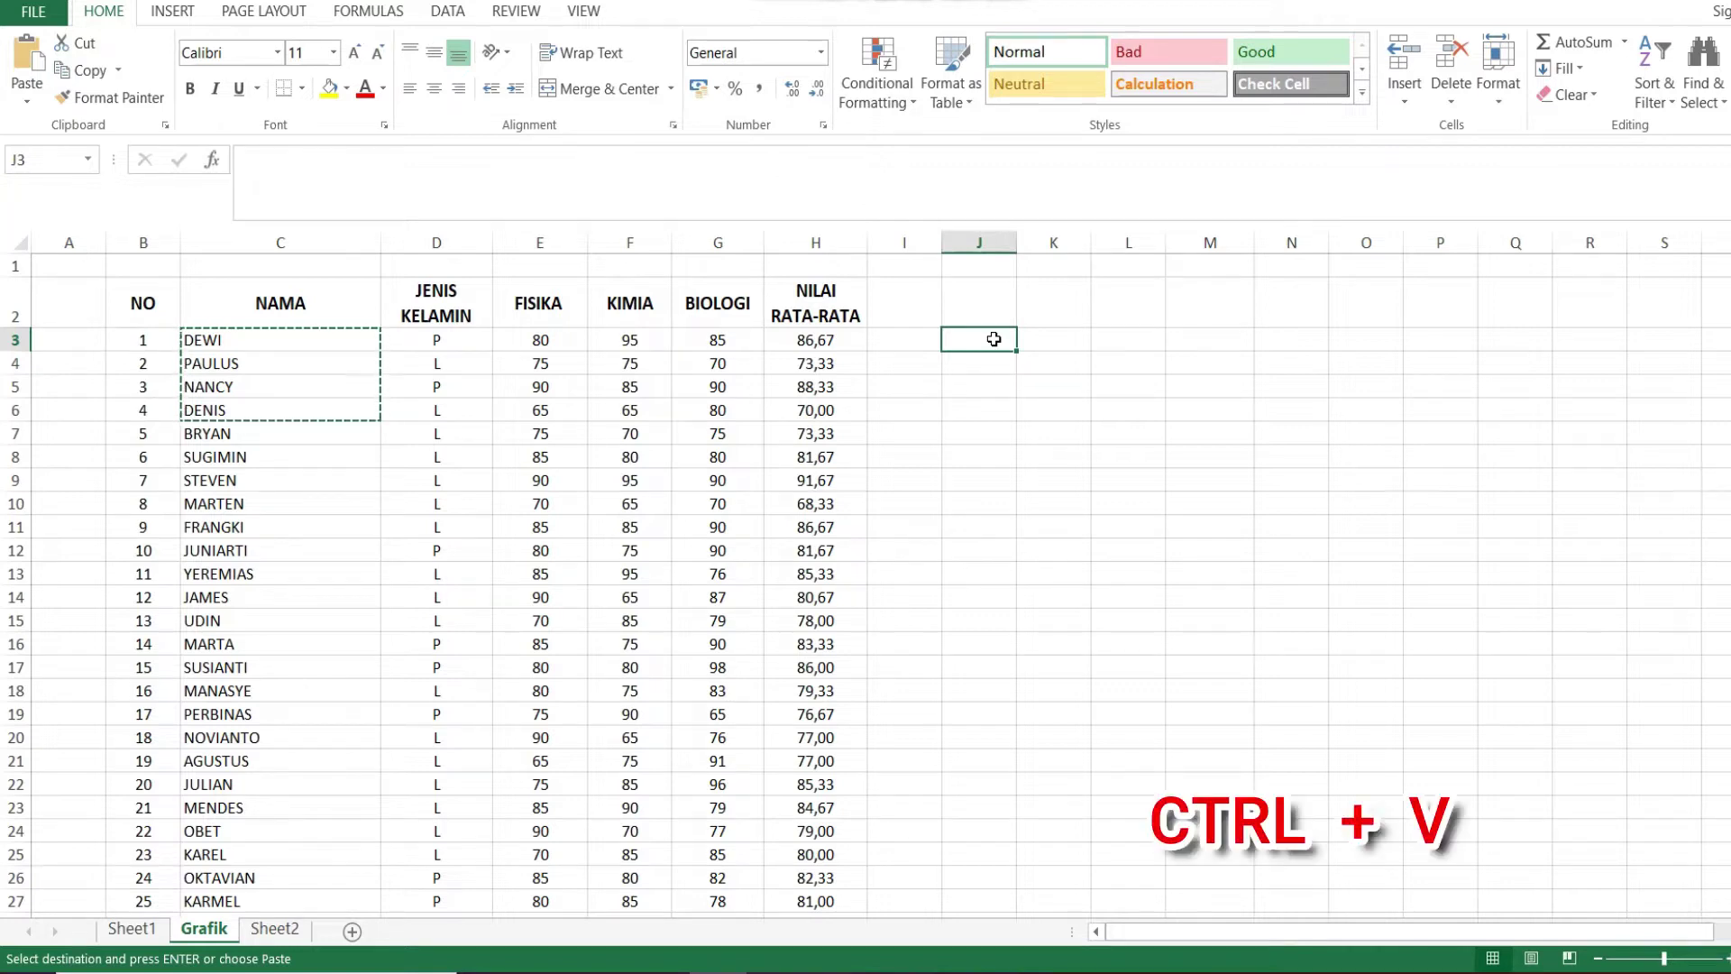
pyautogui.hotkey('ctrl', 'v')
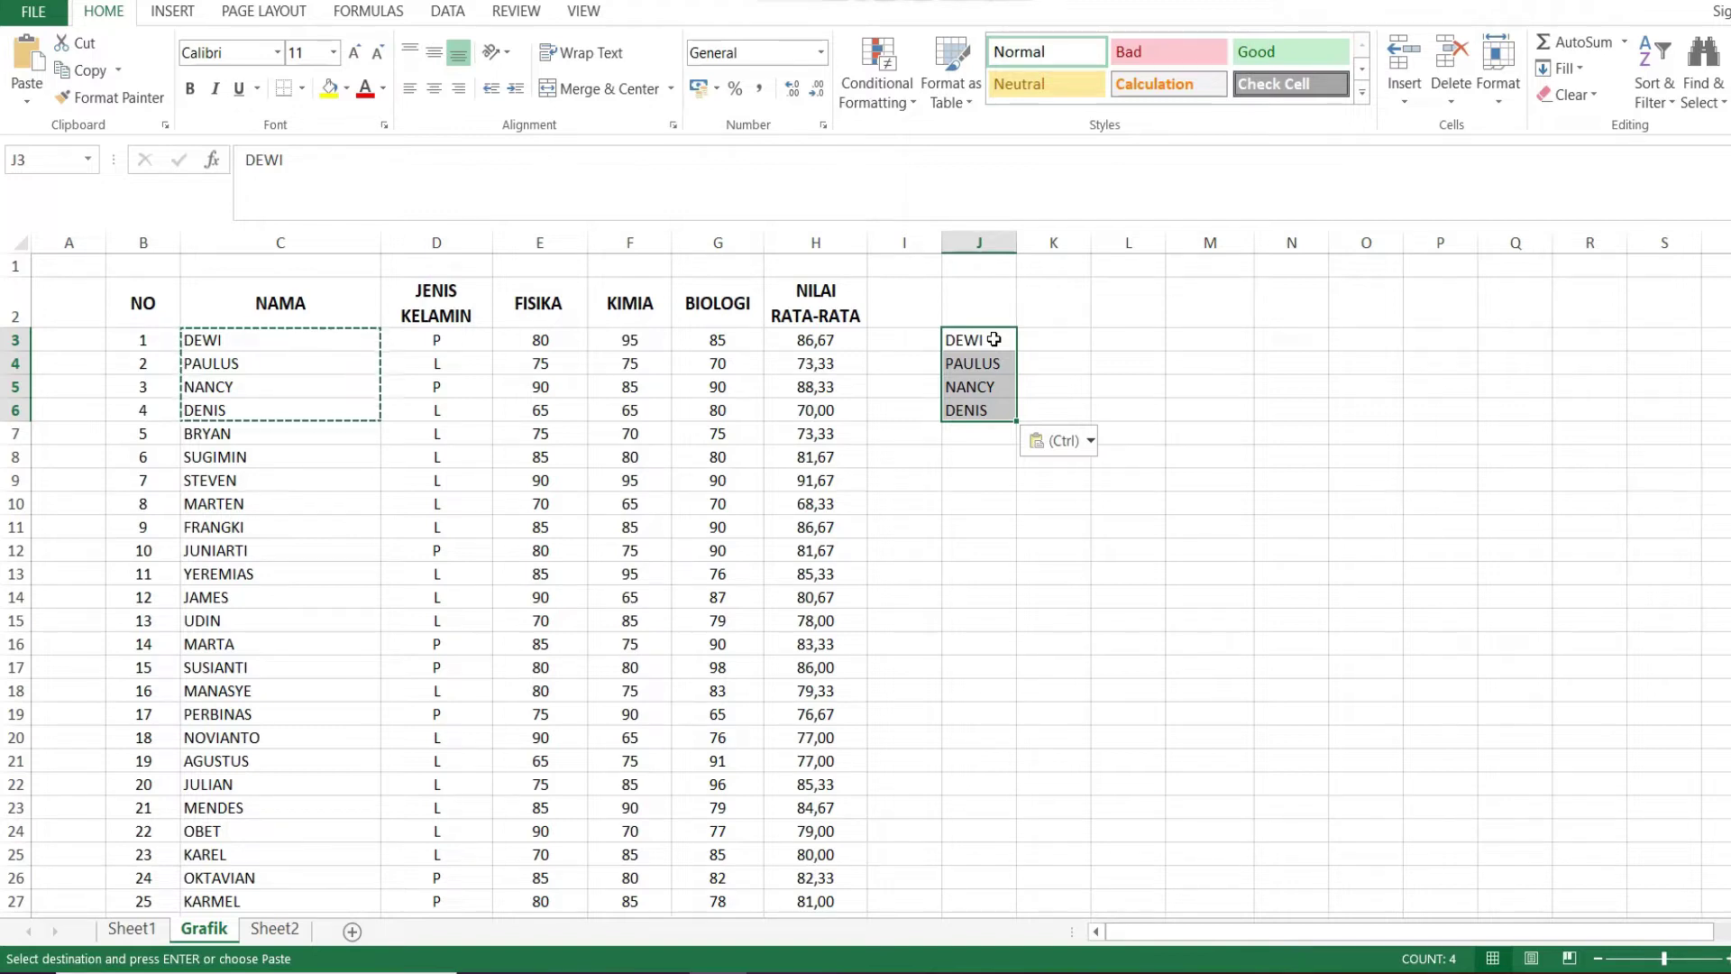
pyautogui.hotkey('ctrl', 'z')
# Step: Cut the four names DEWI to DENIS and move them to J3:J6
pyautogui.click(253, 339)
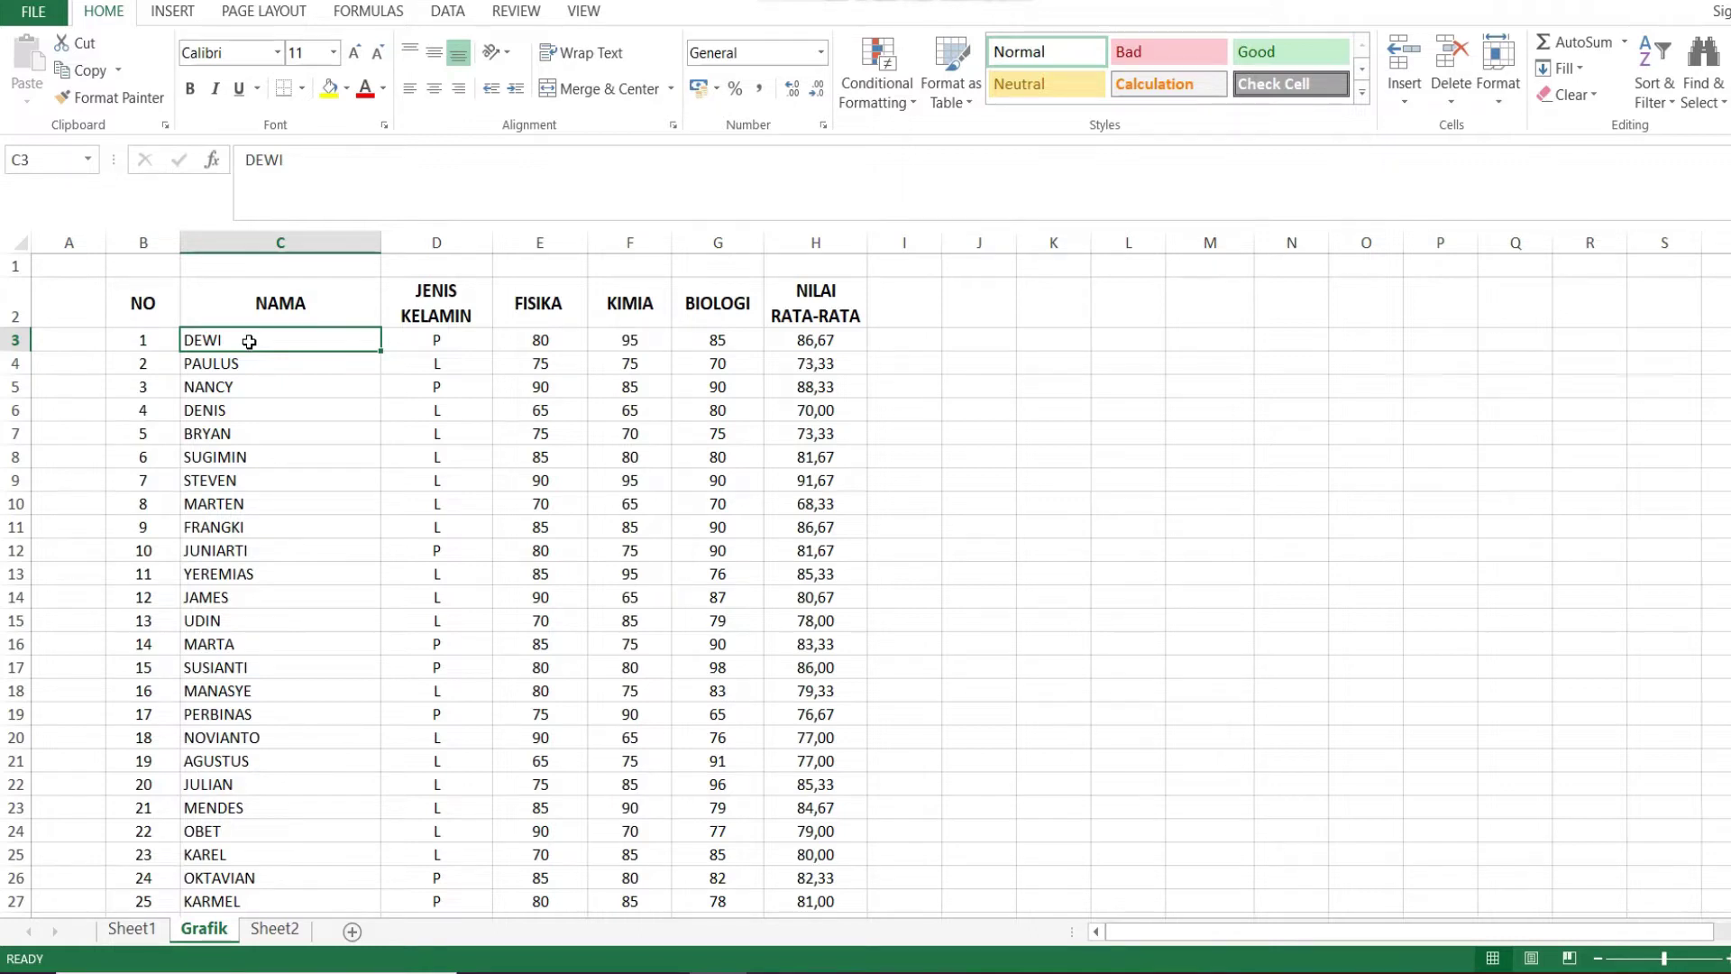
pyautogui.moveTo(250, 341); pyautogui.dragTo(247, 408)
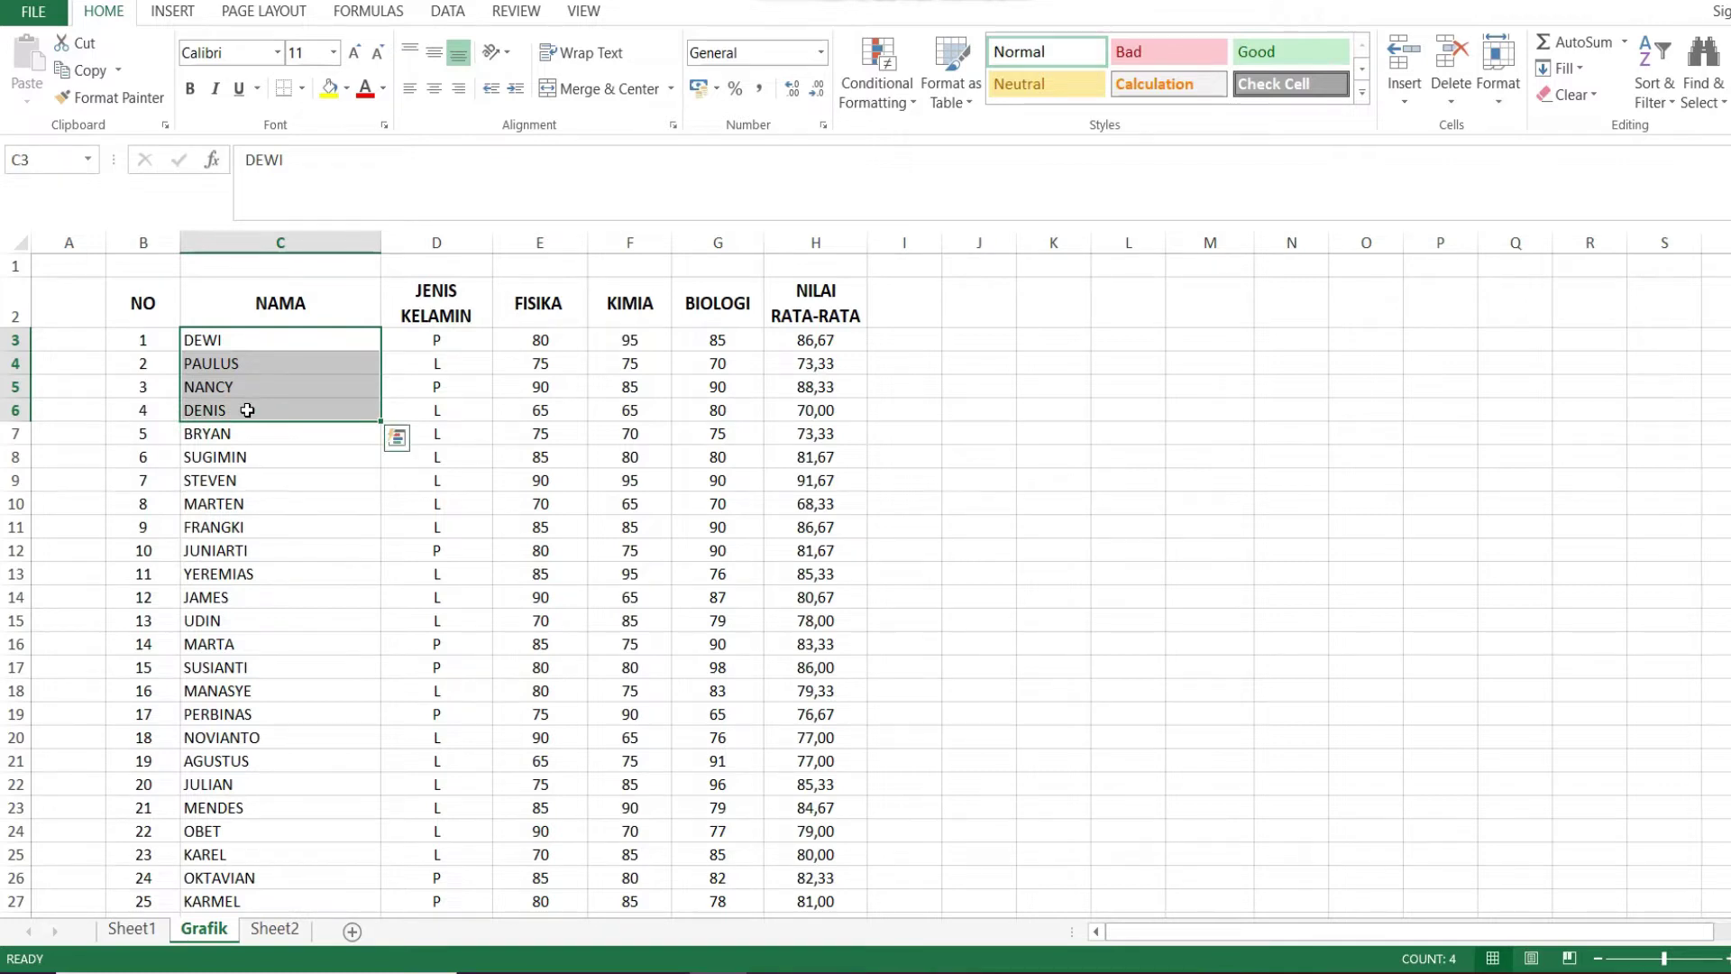
pyautogui.hotkey('ctrl', 'x')
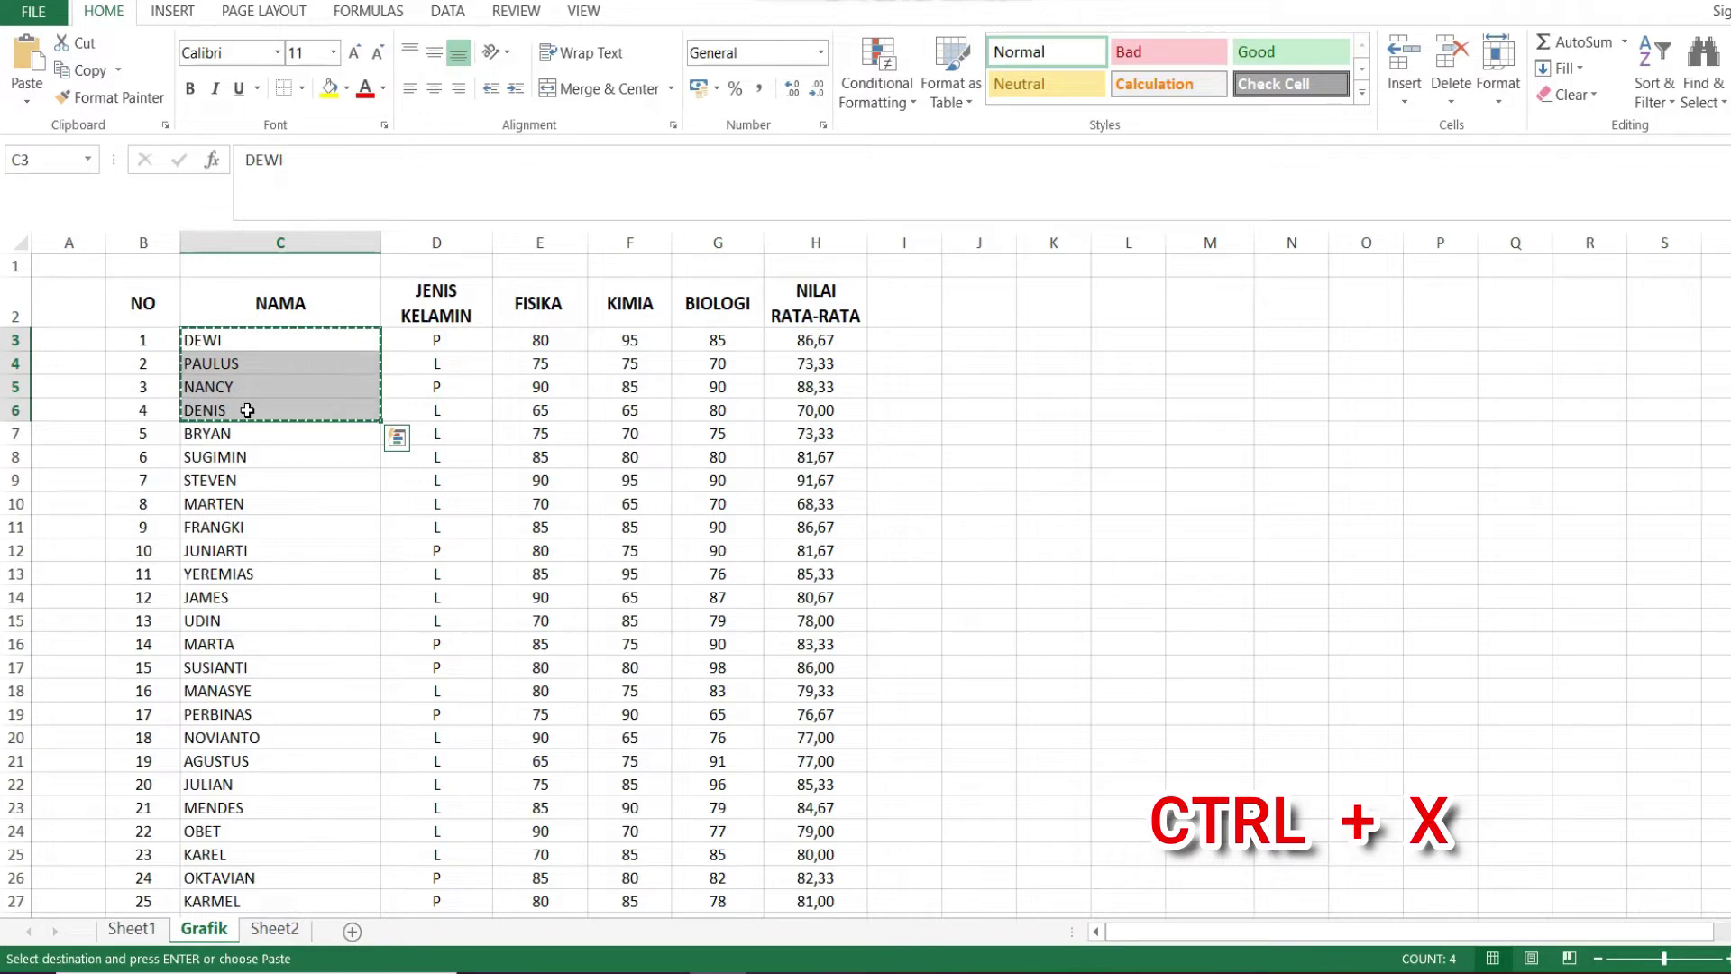
pyautogui.click(968, 344)
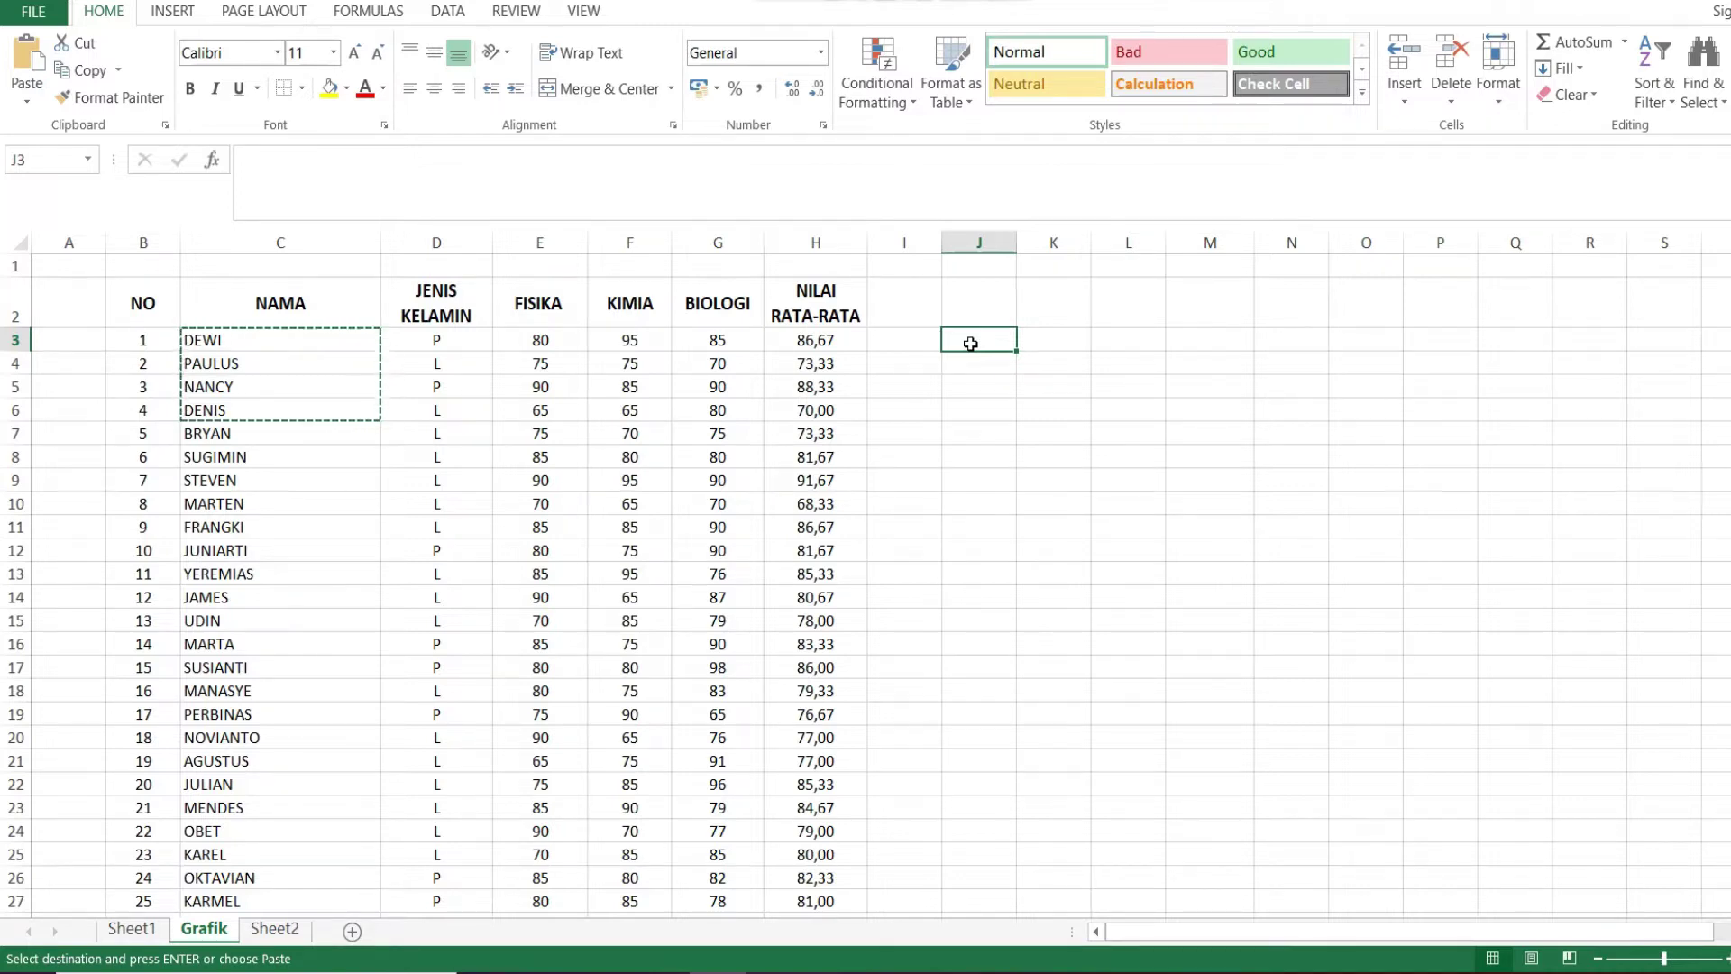
pyautogui.hotkey('ctrl', 'v')
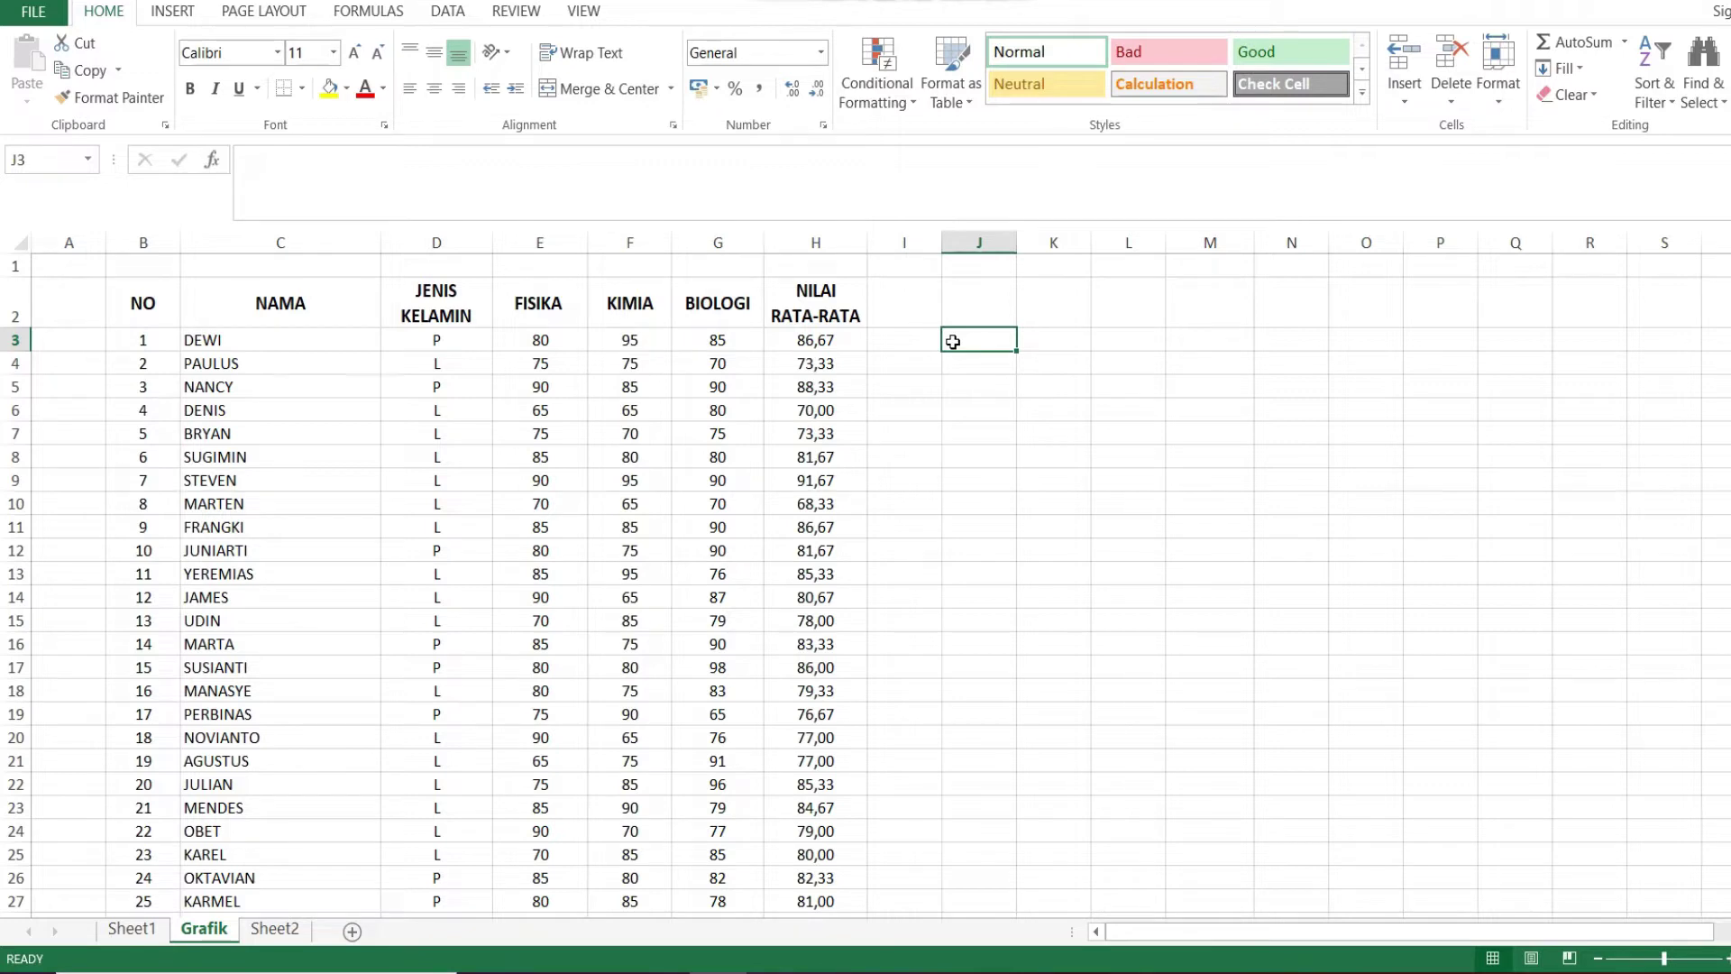
# Step: Rename DEWI to AKNES, then undo it to restore DEWI
pyautogui.click(221, 342)
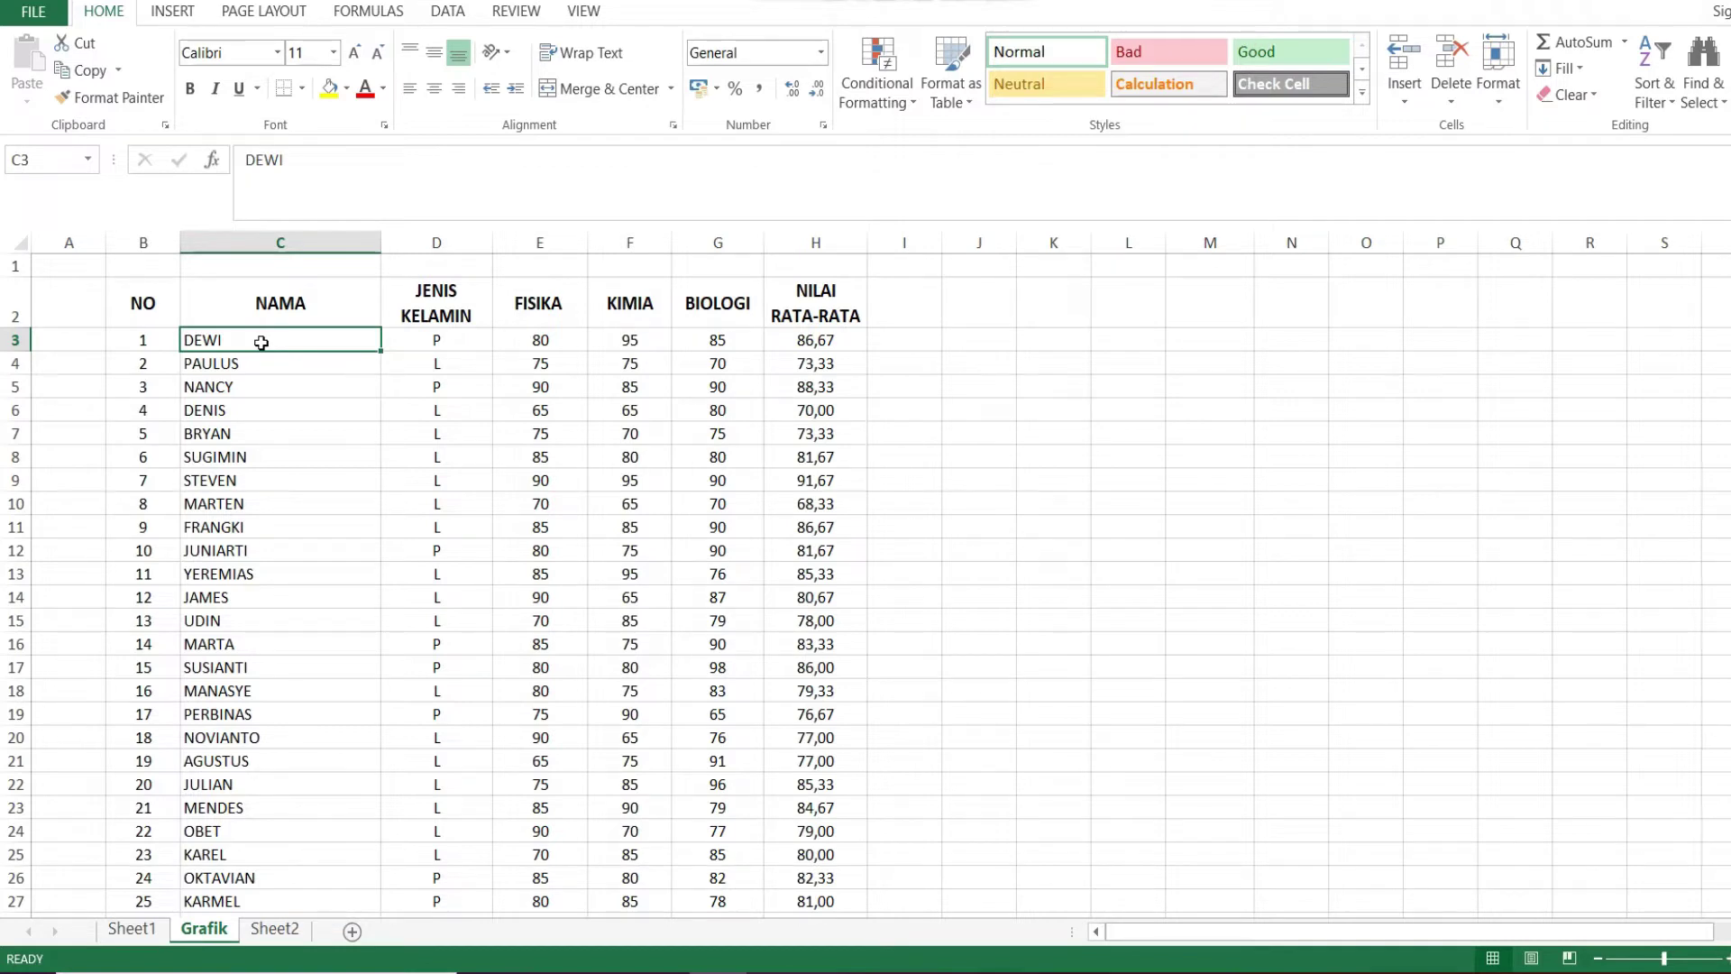
pyautogui.write('AKNES')
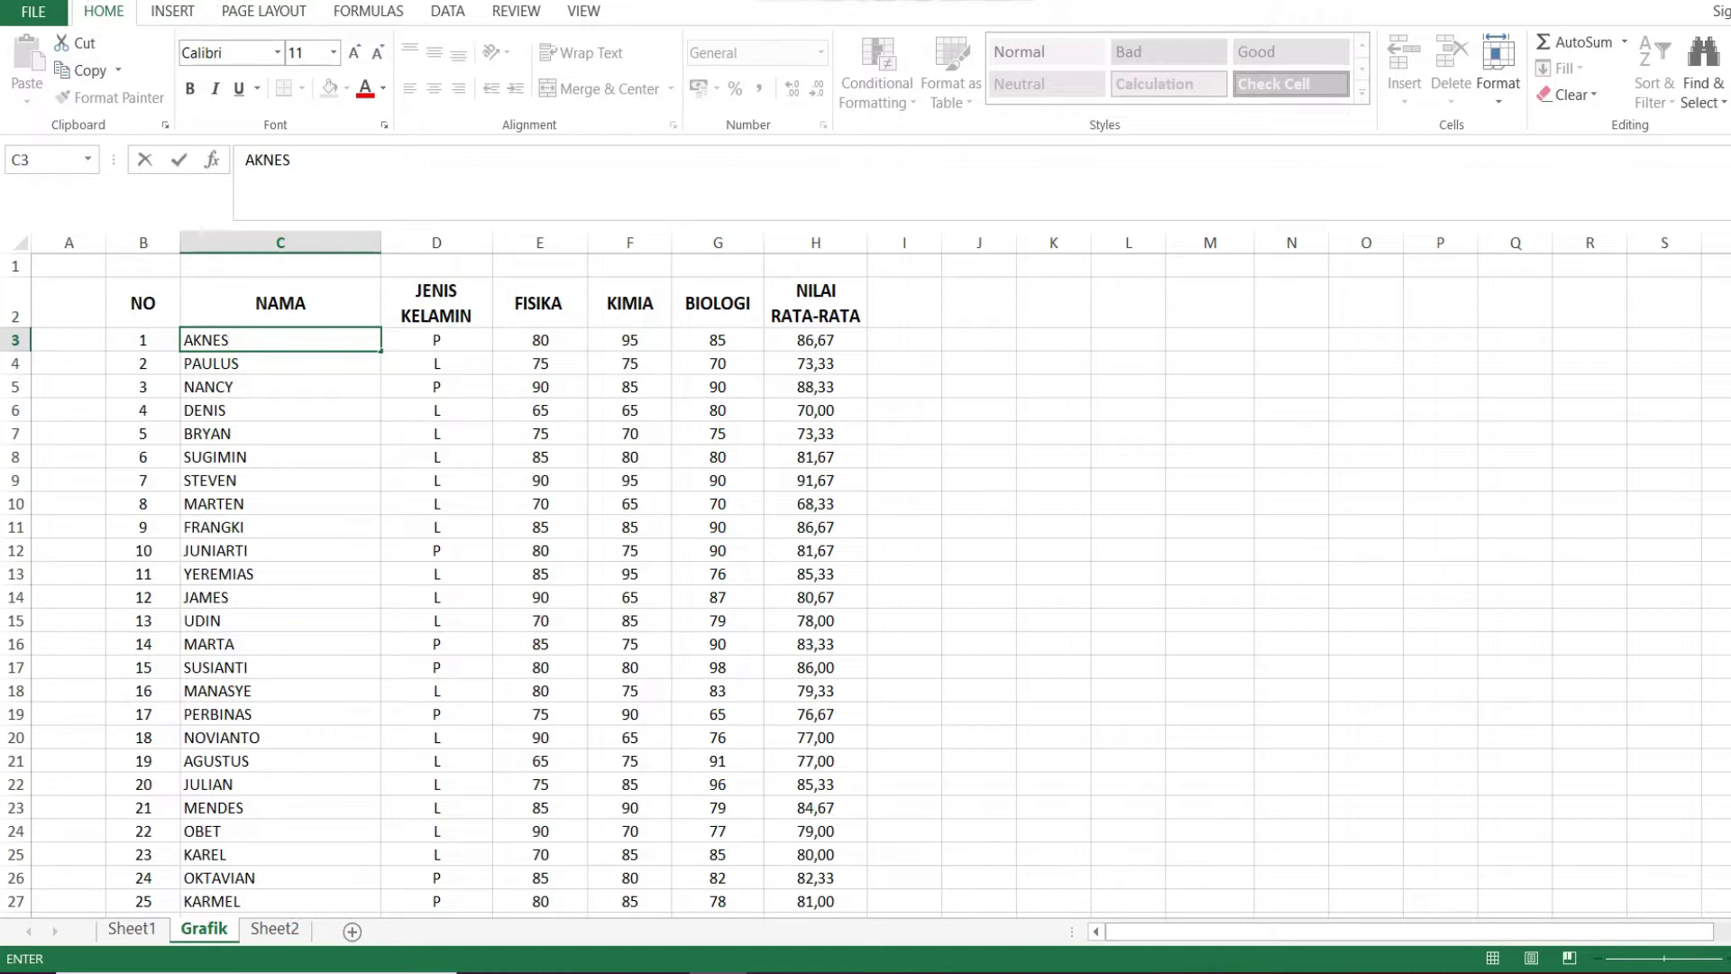
pyautogui.press('Return')
pyautogui.press('Return')
pyautogui.click(253, 343)
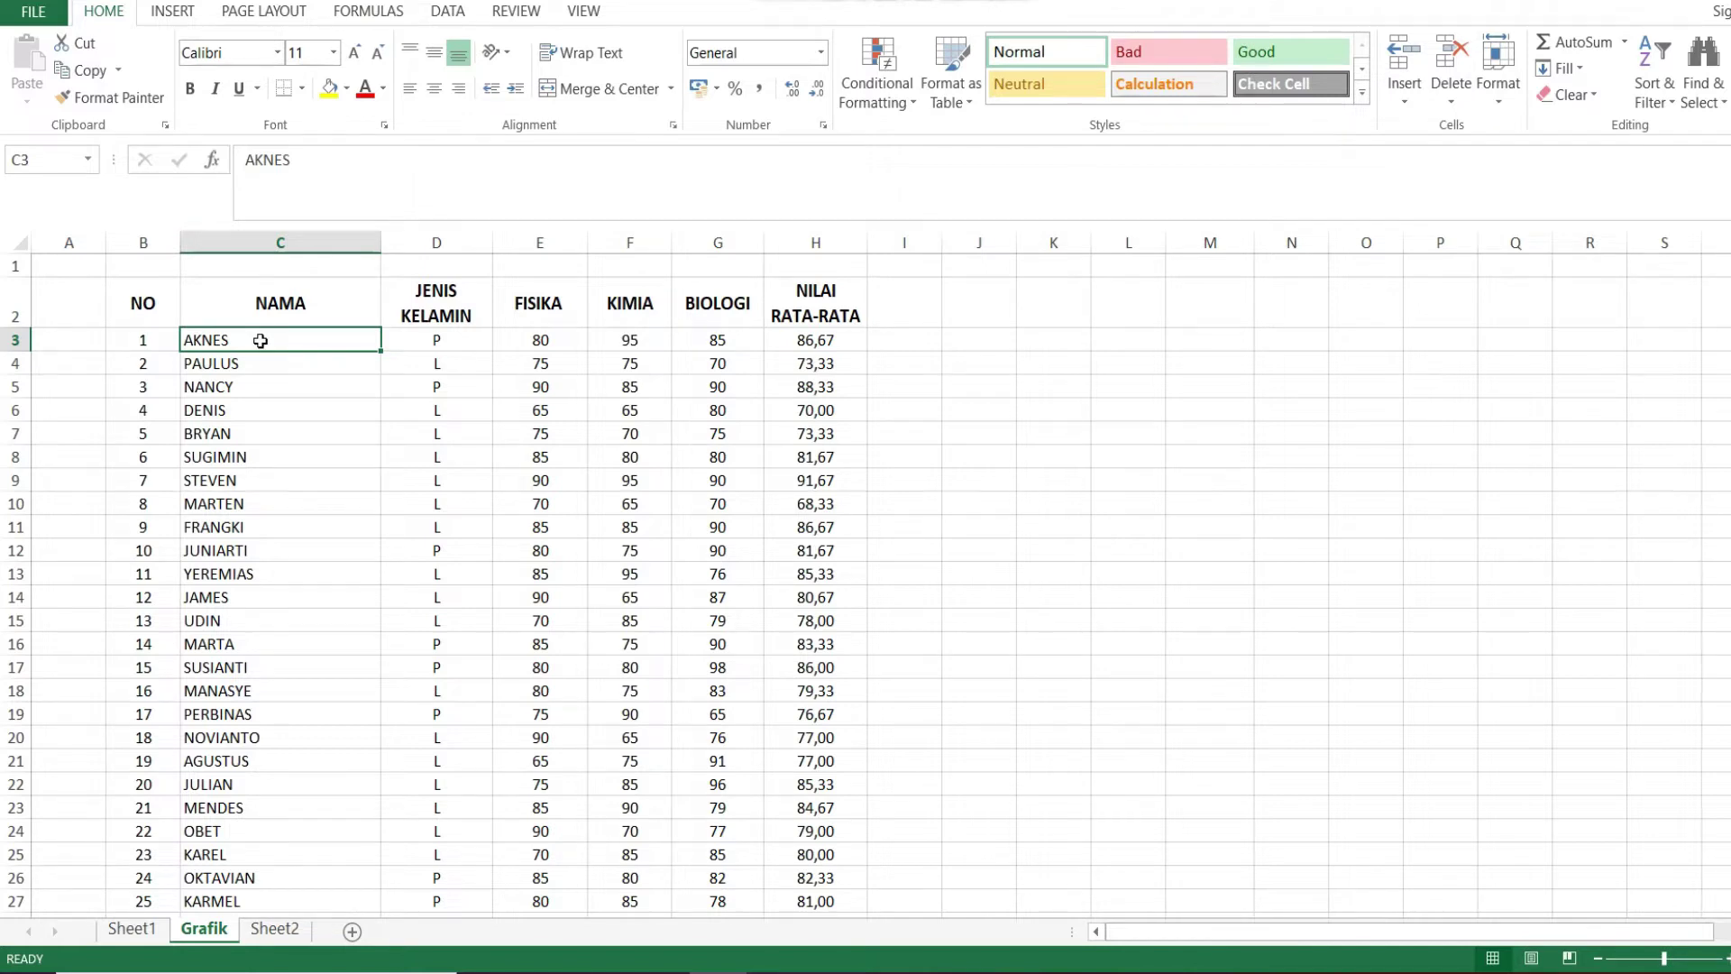
pyautogui.hotkey('ctrl', 'z')
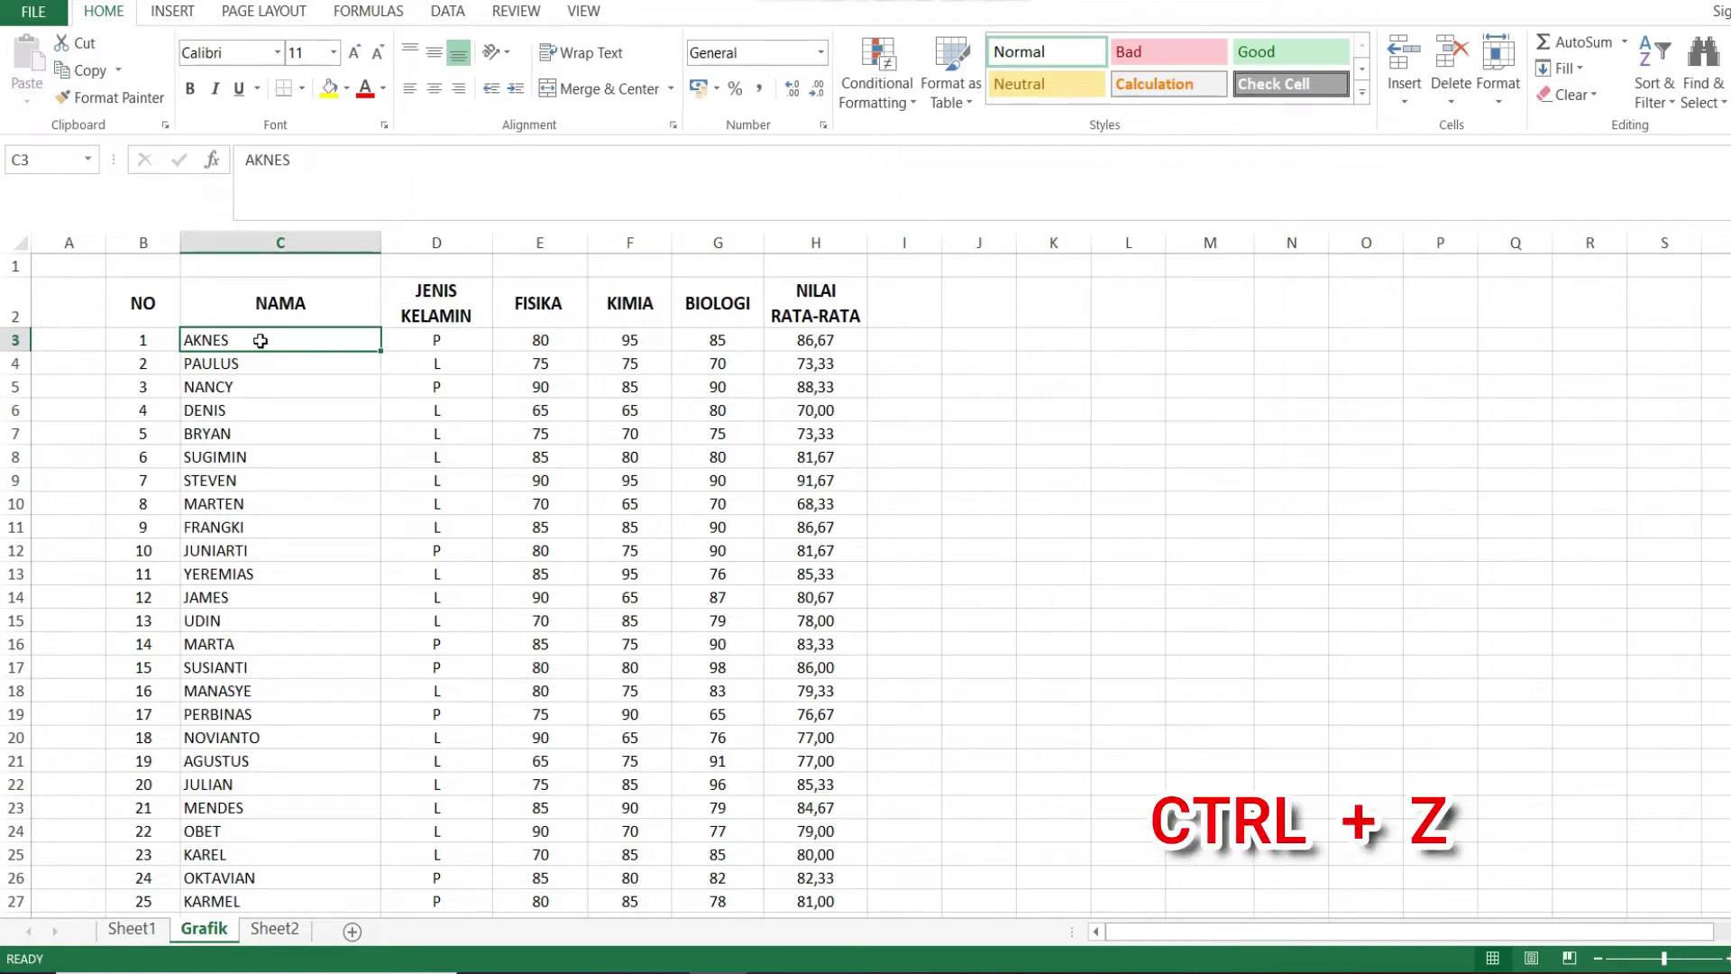
pyautogui.hotkey('ctrl', 'z')
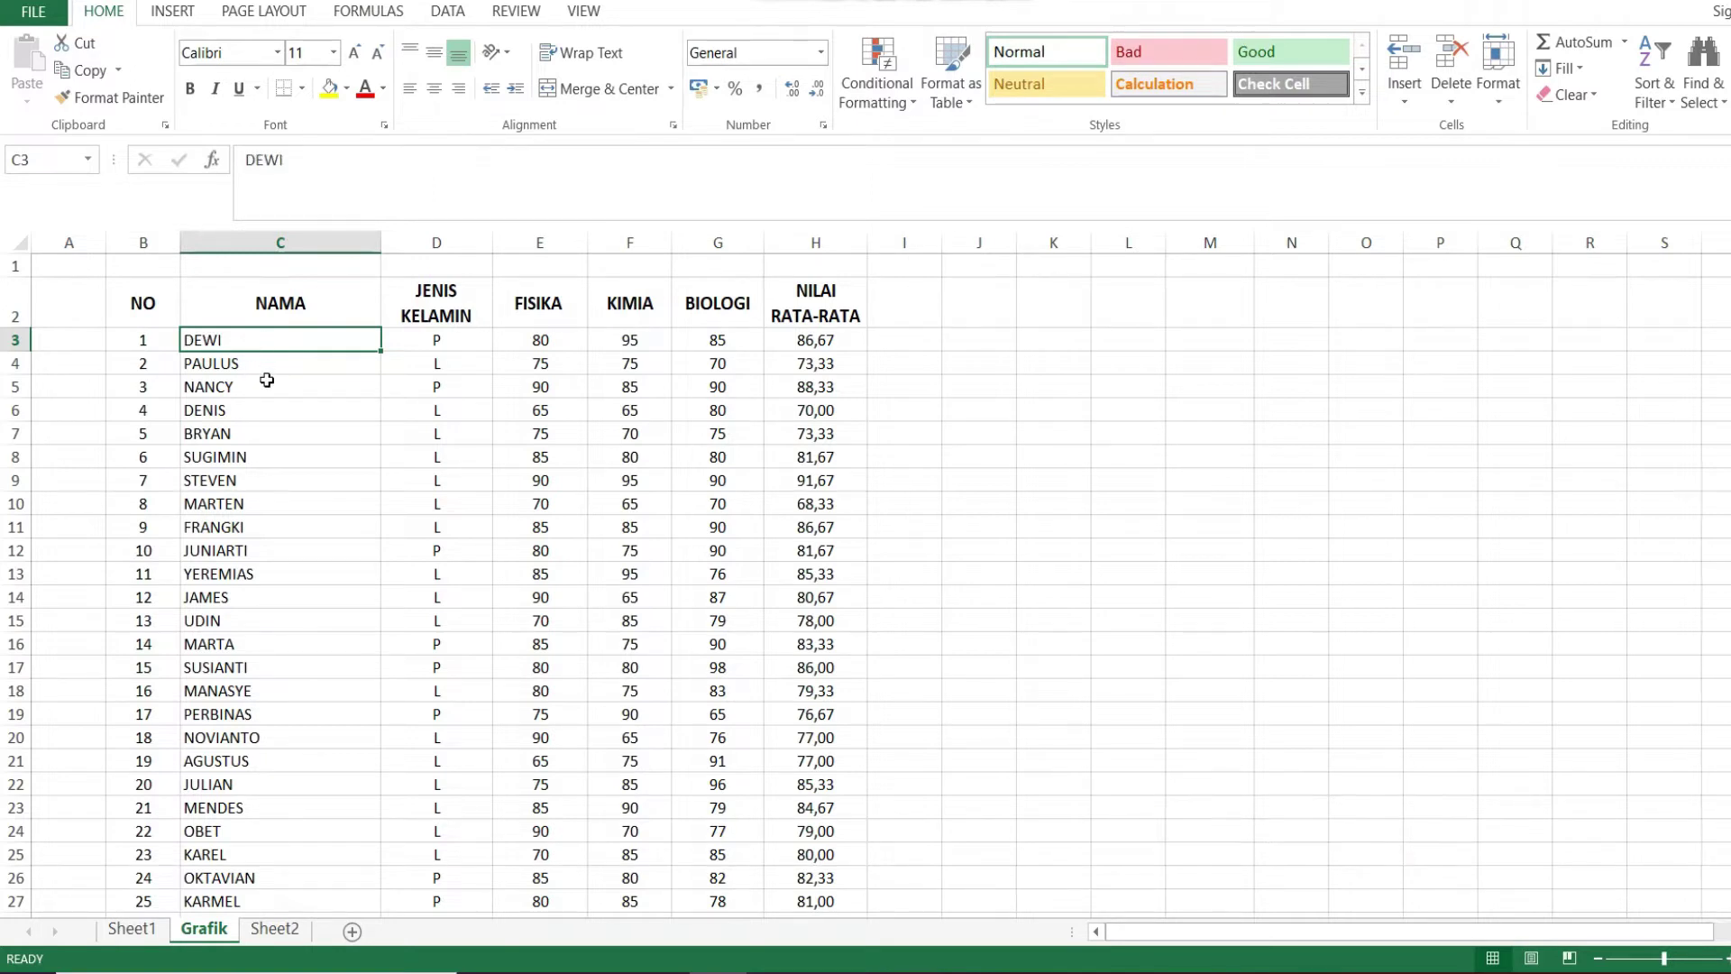
# Step: Redo the rename so the first name reads AKNES again
pyautogui.click(231, 362)
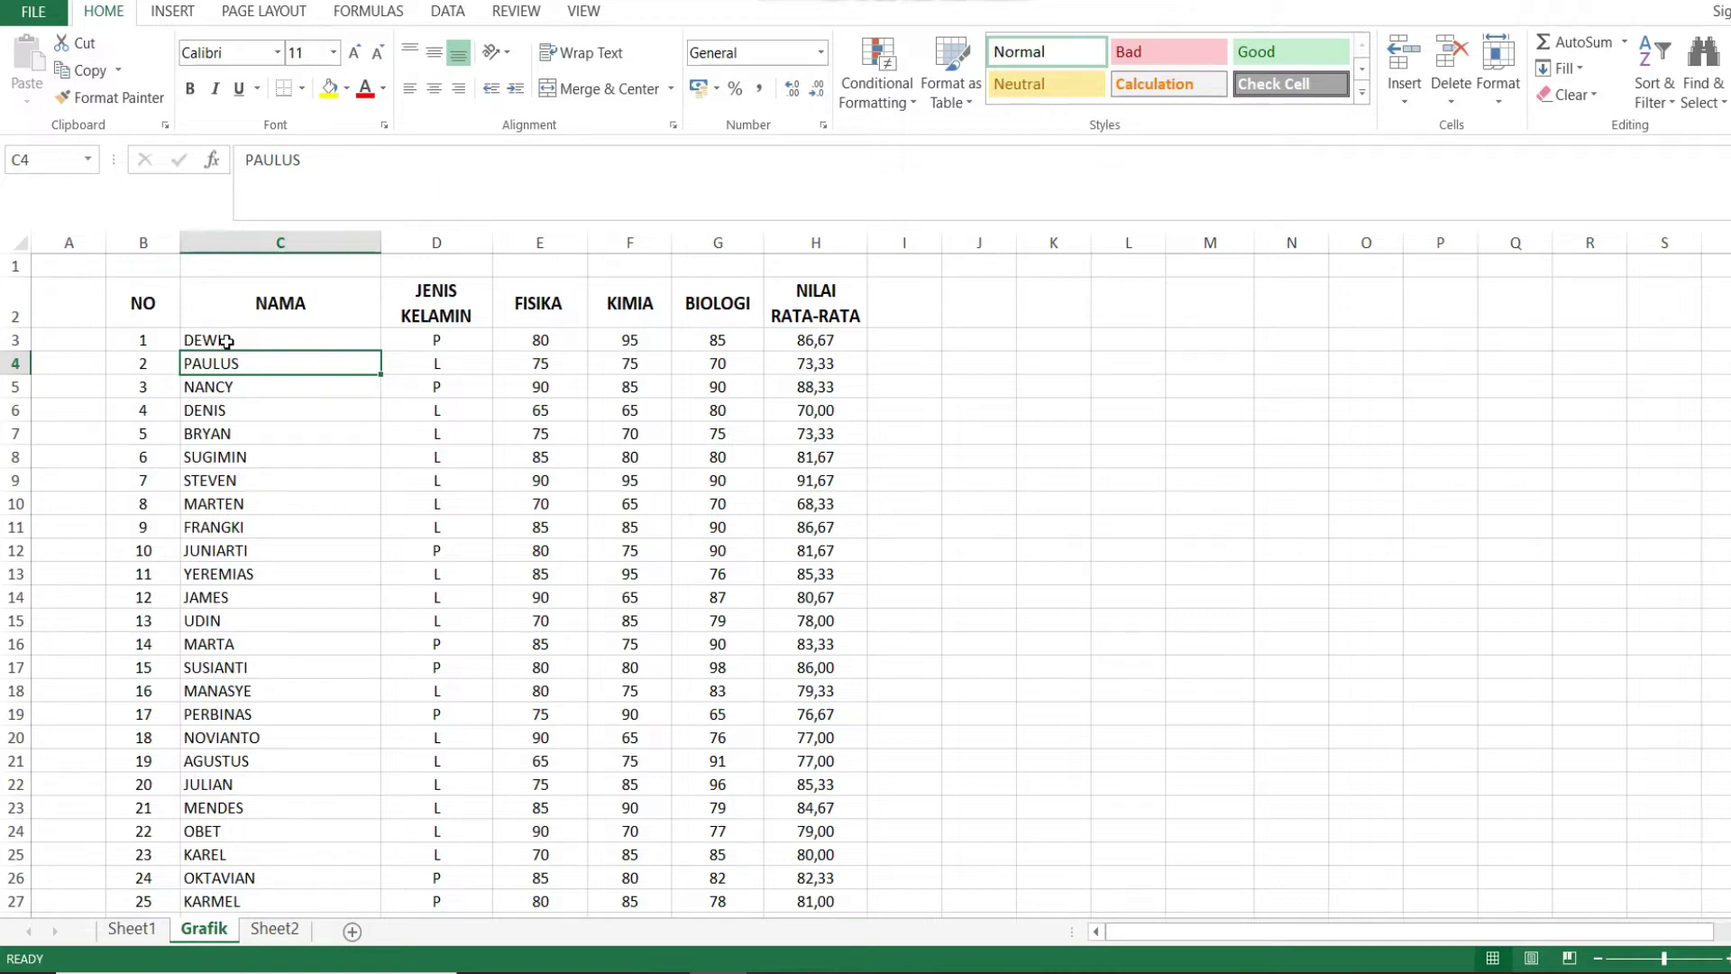
pyautogui.click(227, 342)
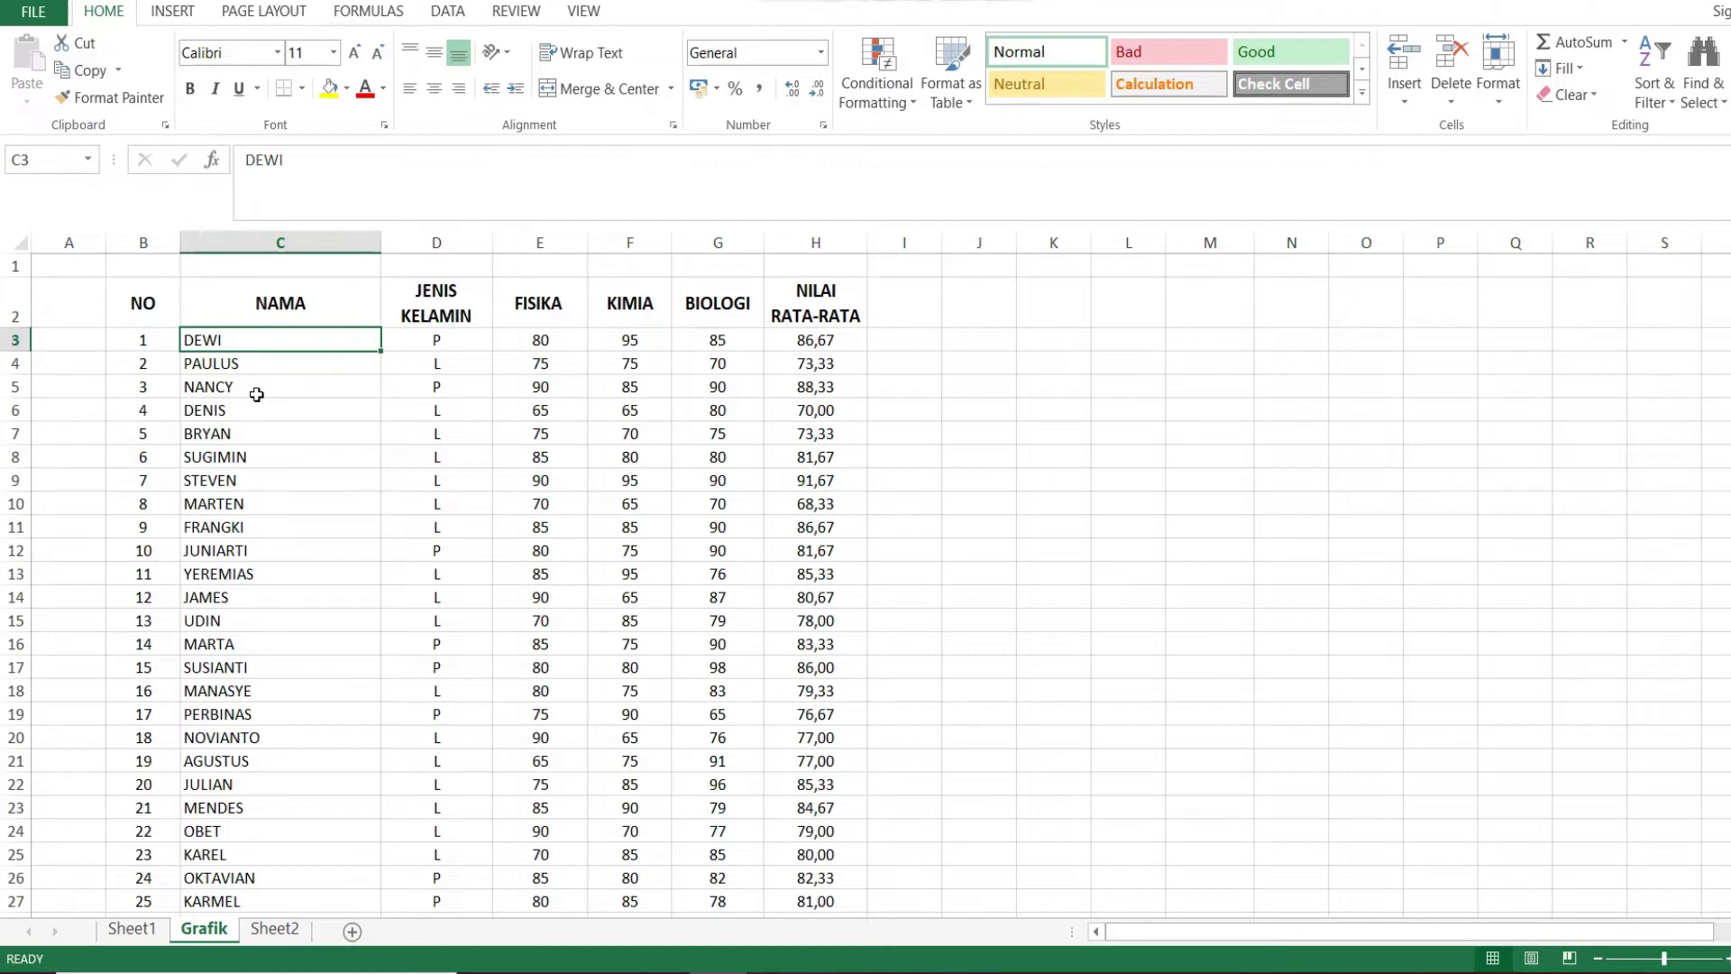
pyautogui.hotkey('ctrl', 'y')
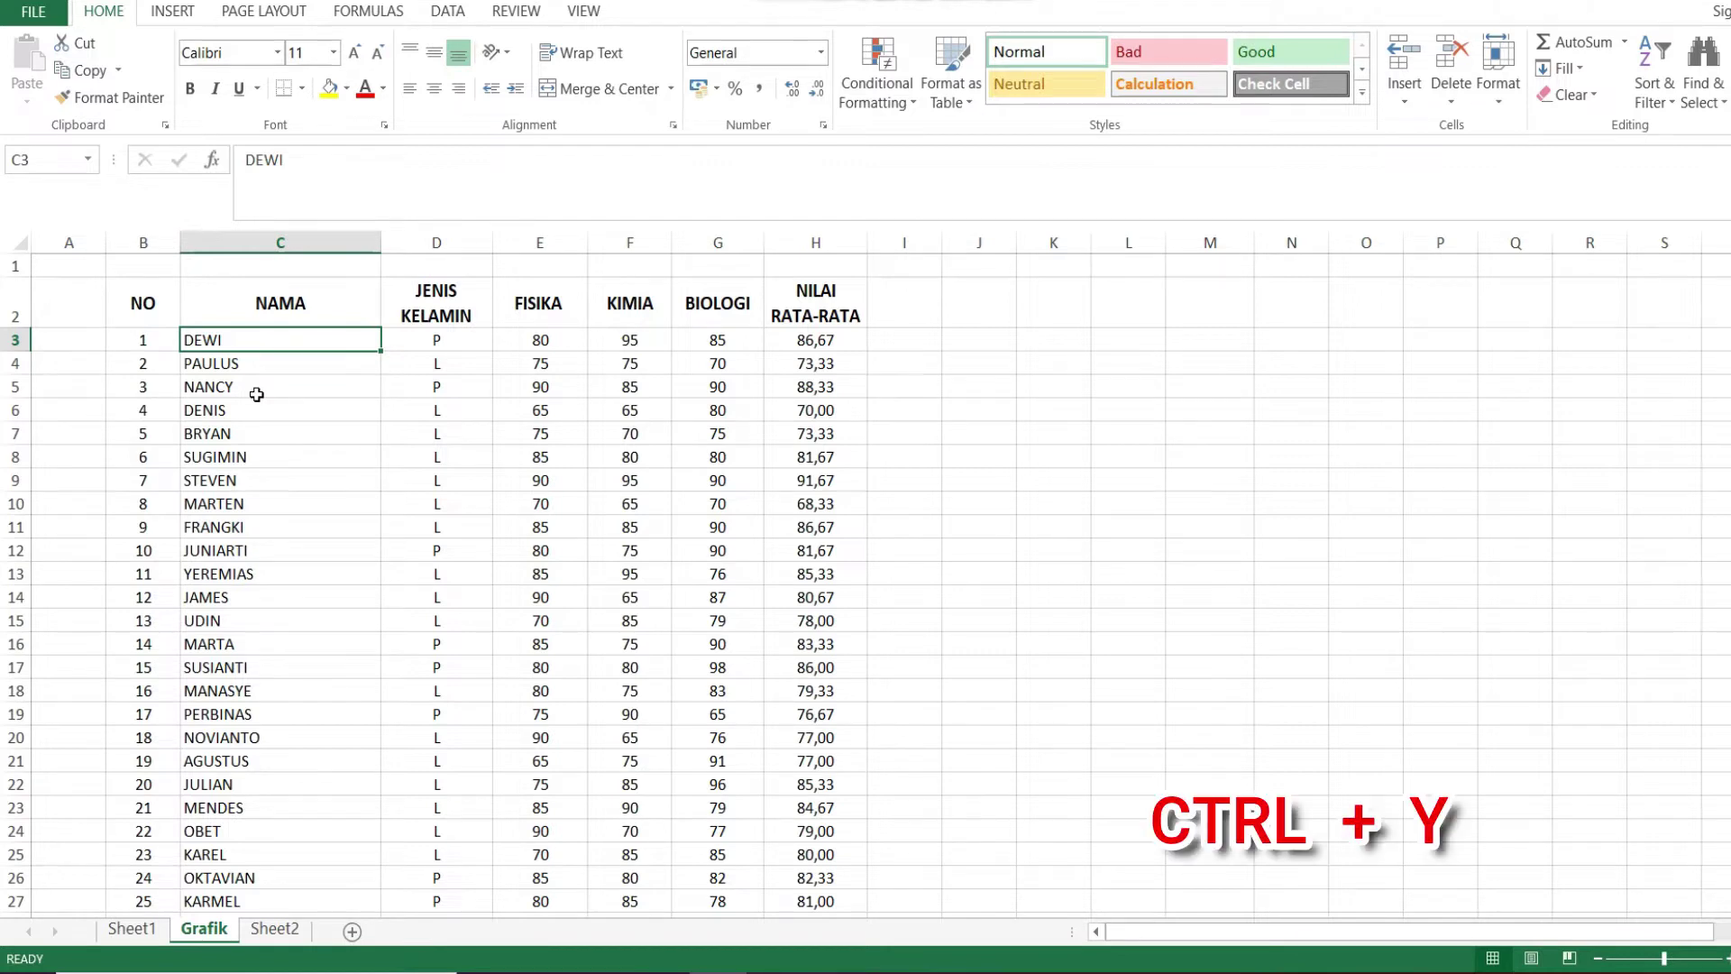
pyautogui.hotkey('ctrl', 'y')
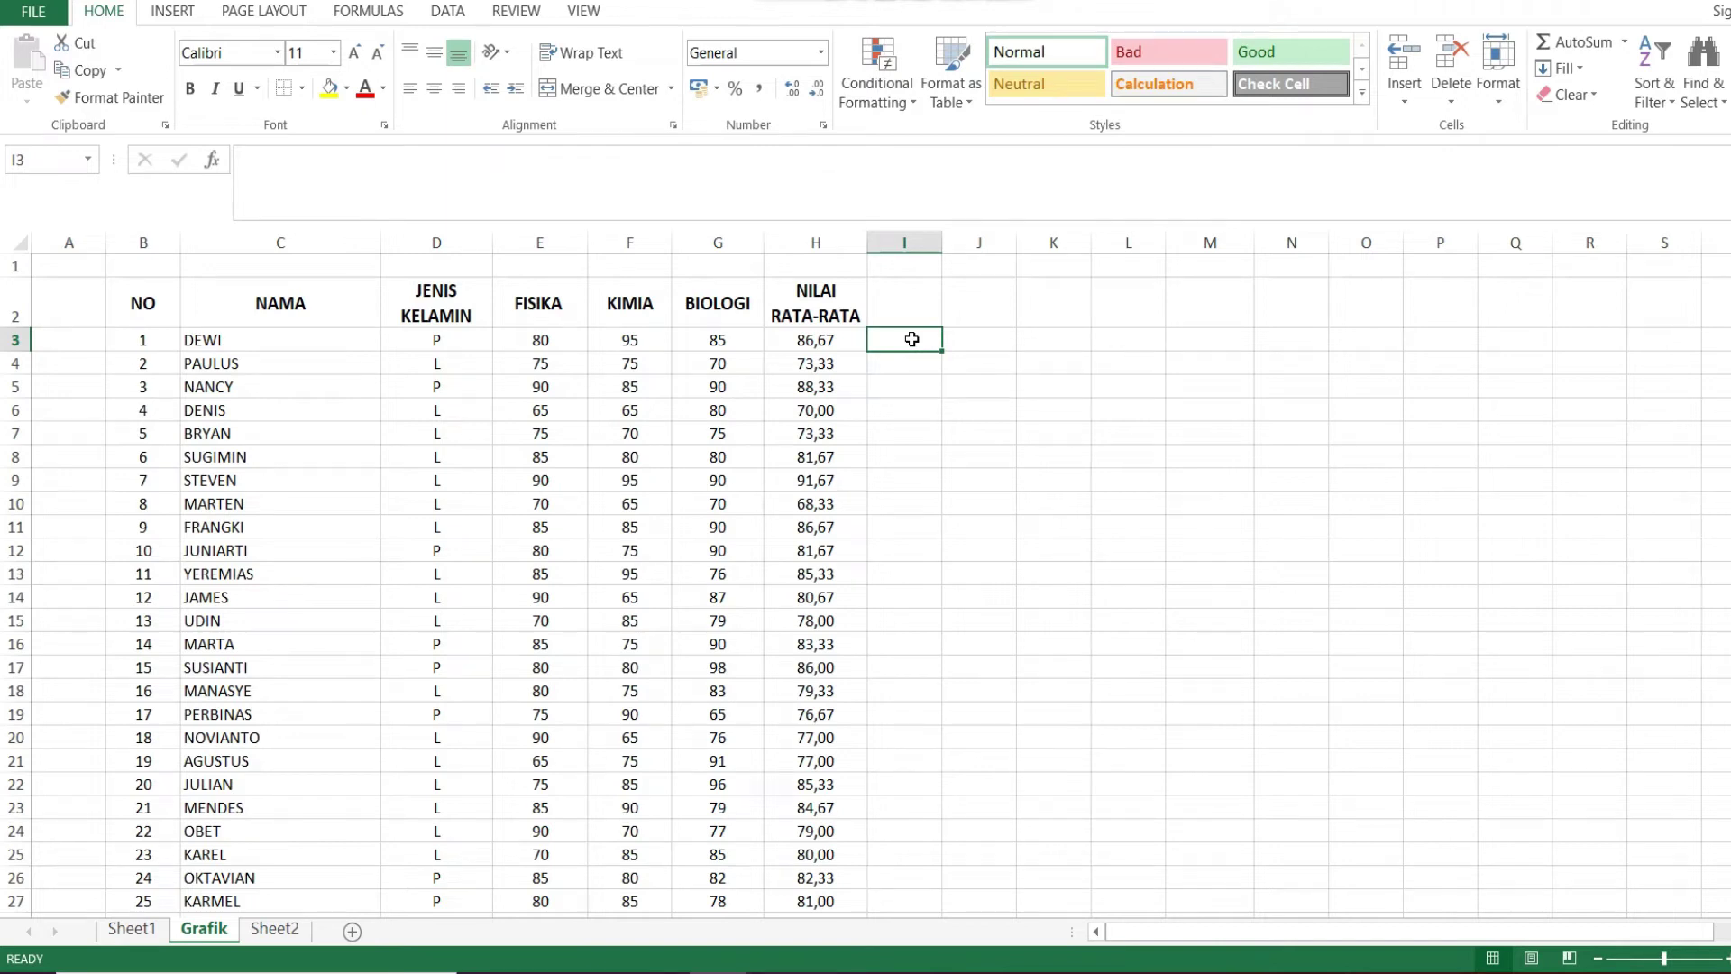
# Step: Select the whole grade table with Ctrl+A and by dragging, then clear the selection
pyautogui.click(226, 384)
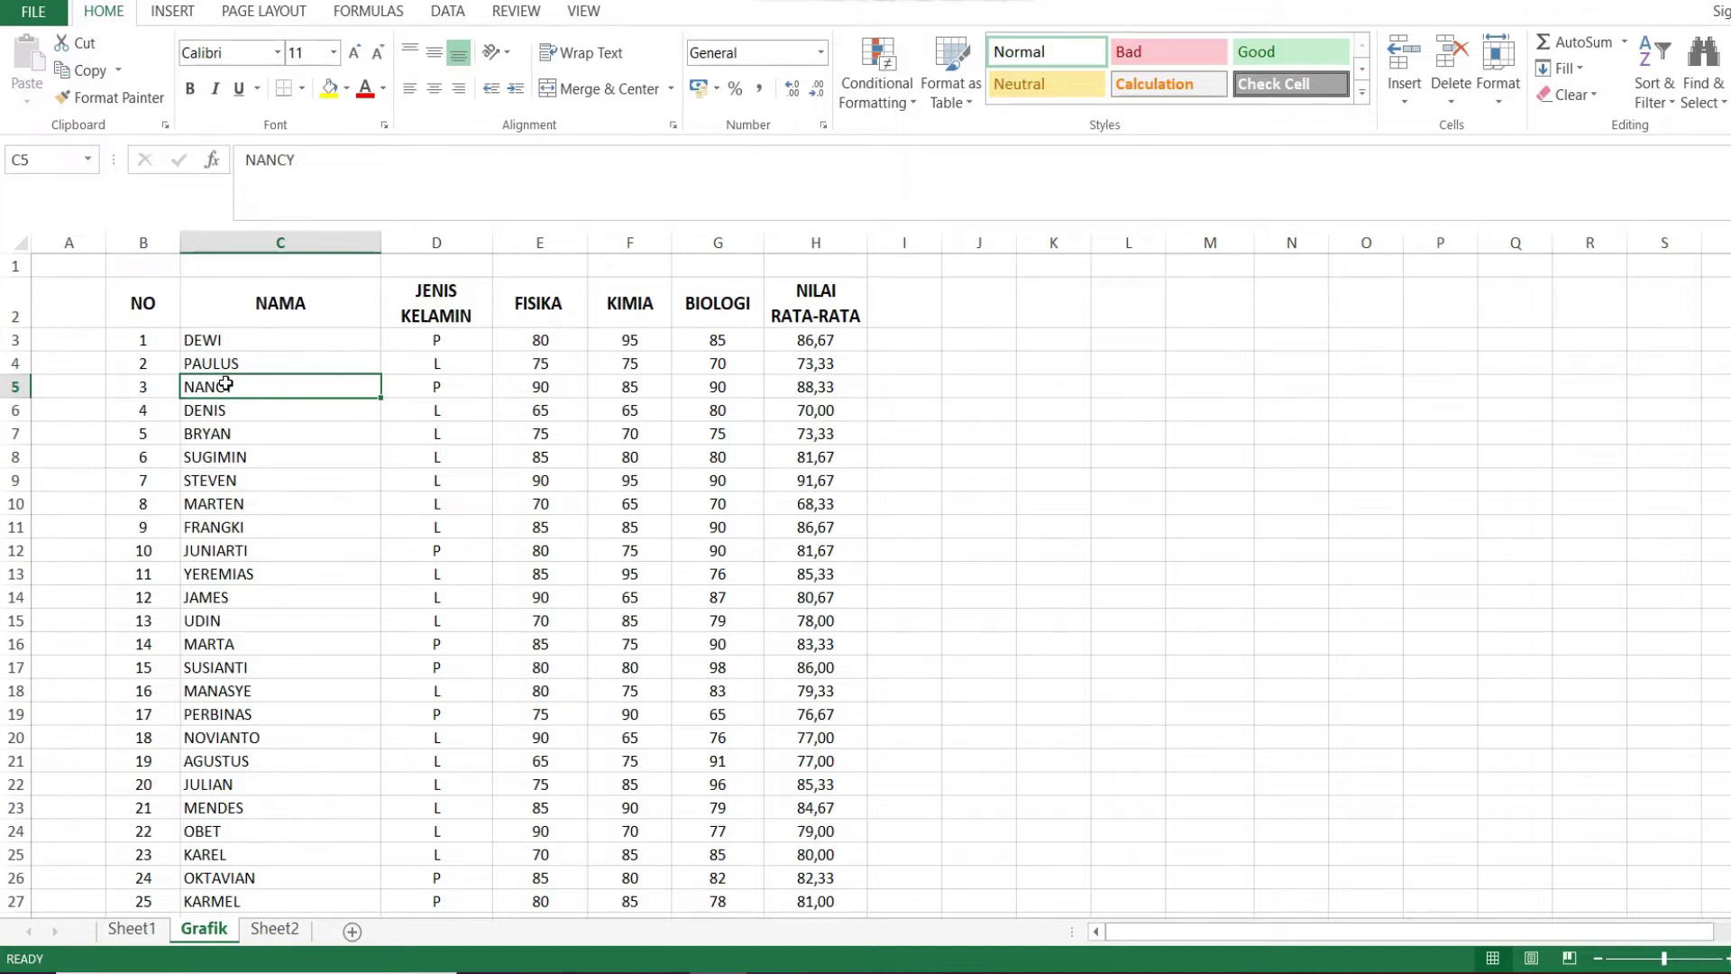
pyautogui.hotkey('ctrl', 'a')
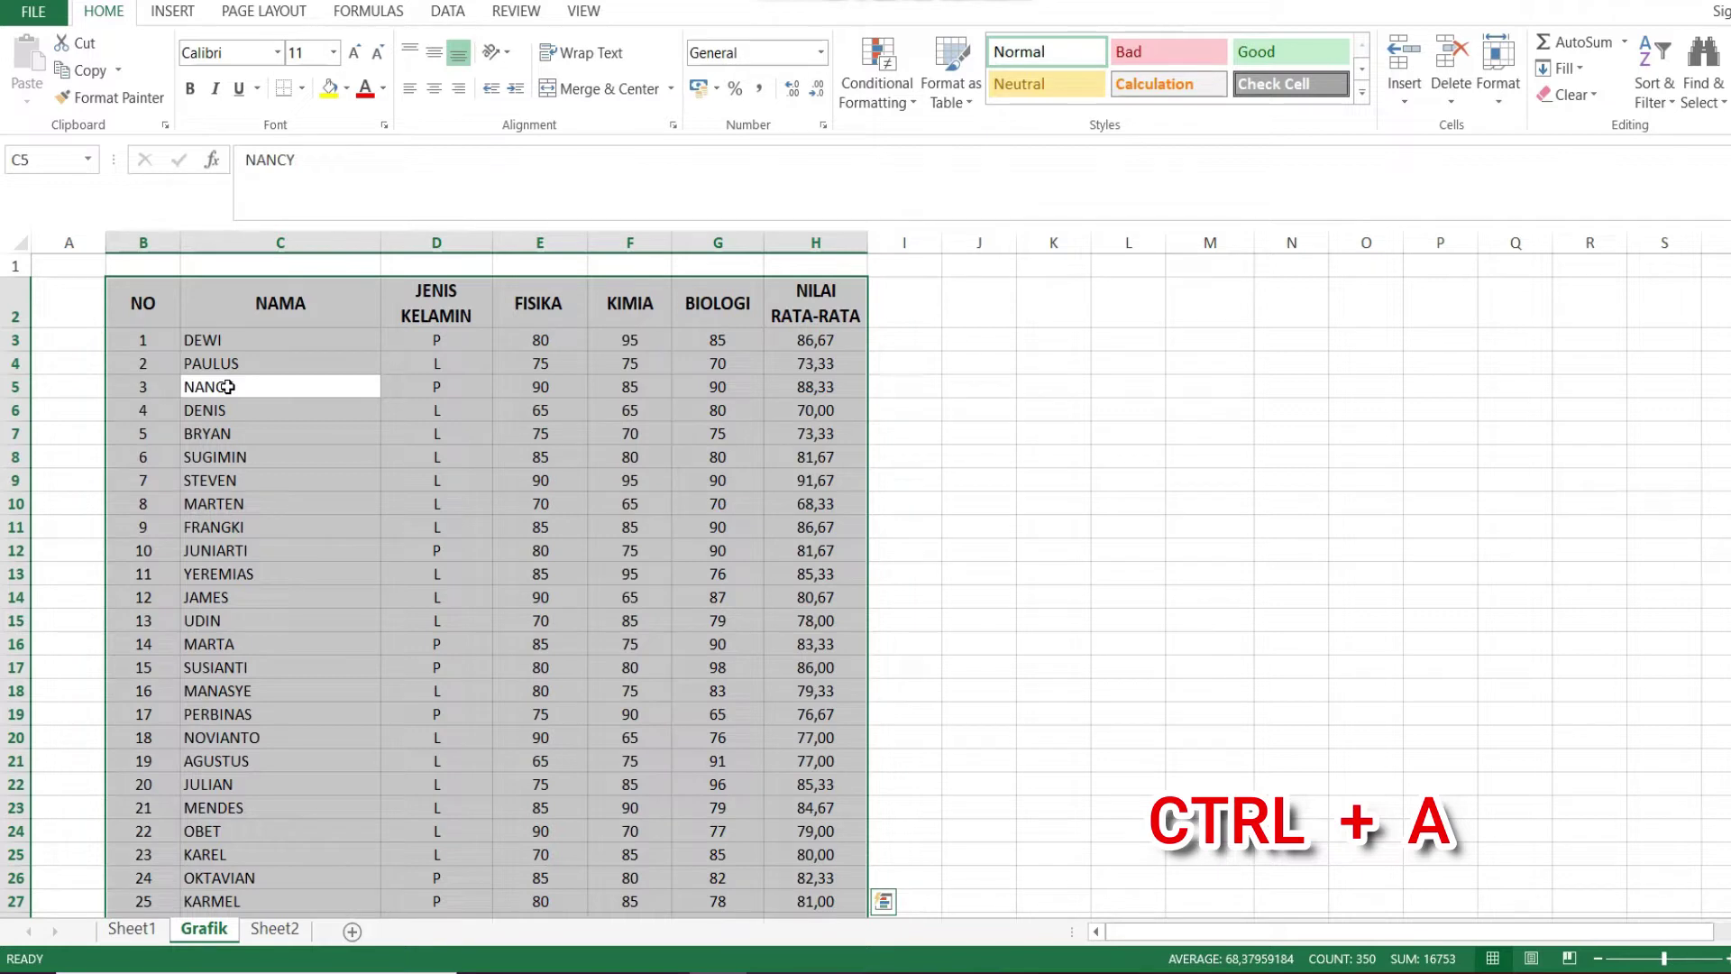
pyautogui.click(268, 551)
pyautogui.hotkey('ctrl', 'a')
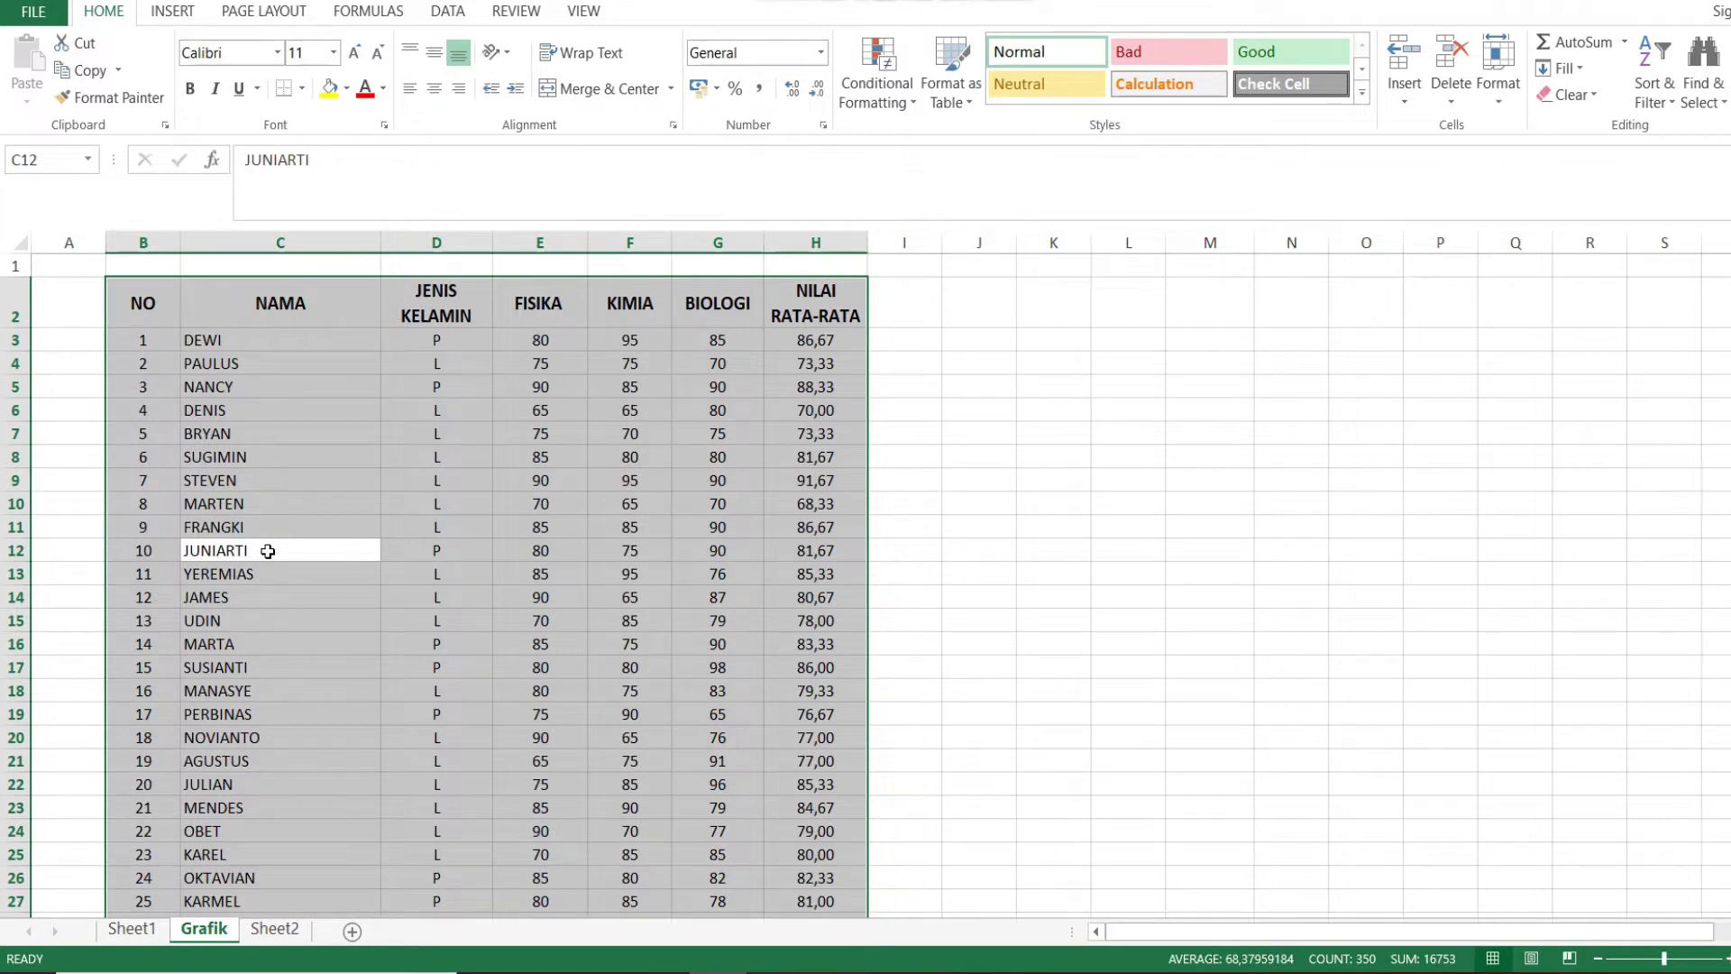
pyautogui.click(268, 531)
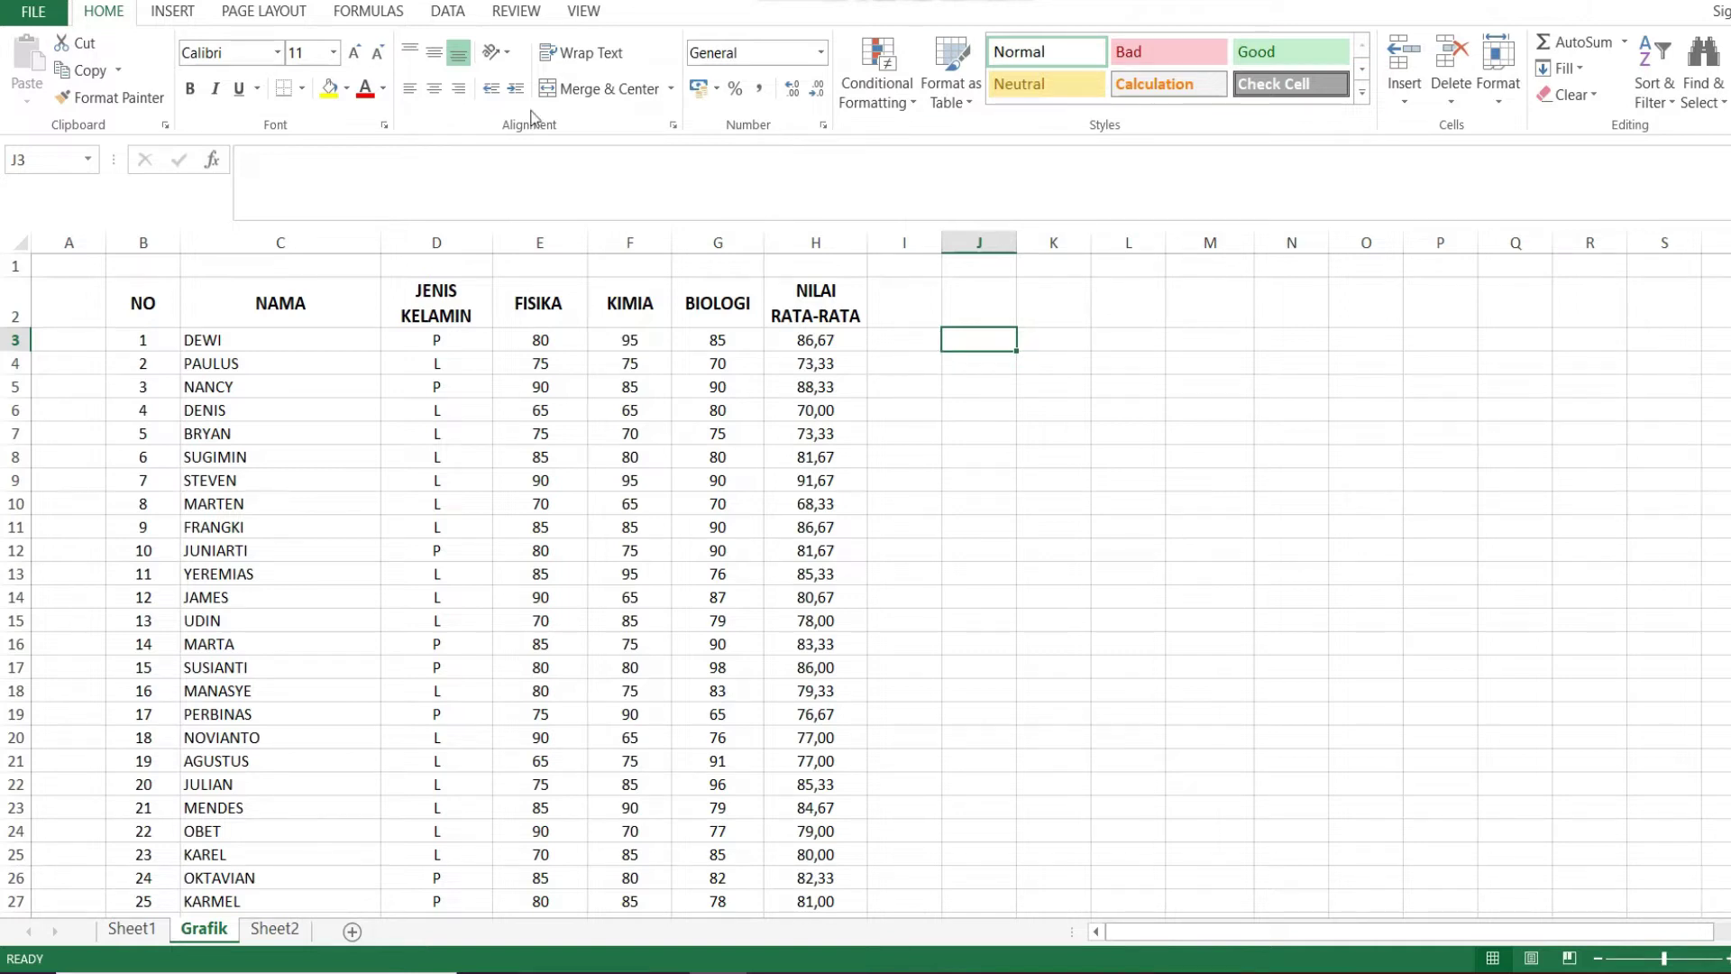
pyautogui.moveTo(149, 306)
pyautogui.mouseDown()
pyautogui.moveTo(359, 391)
pyautogui.moveTo(769, 941)
pyautogui.mouseUp()
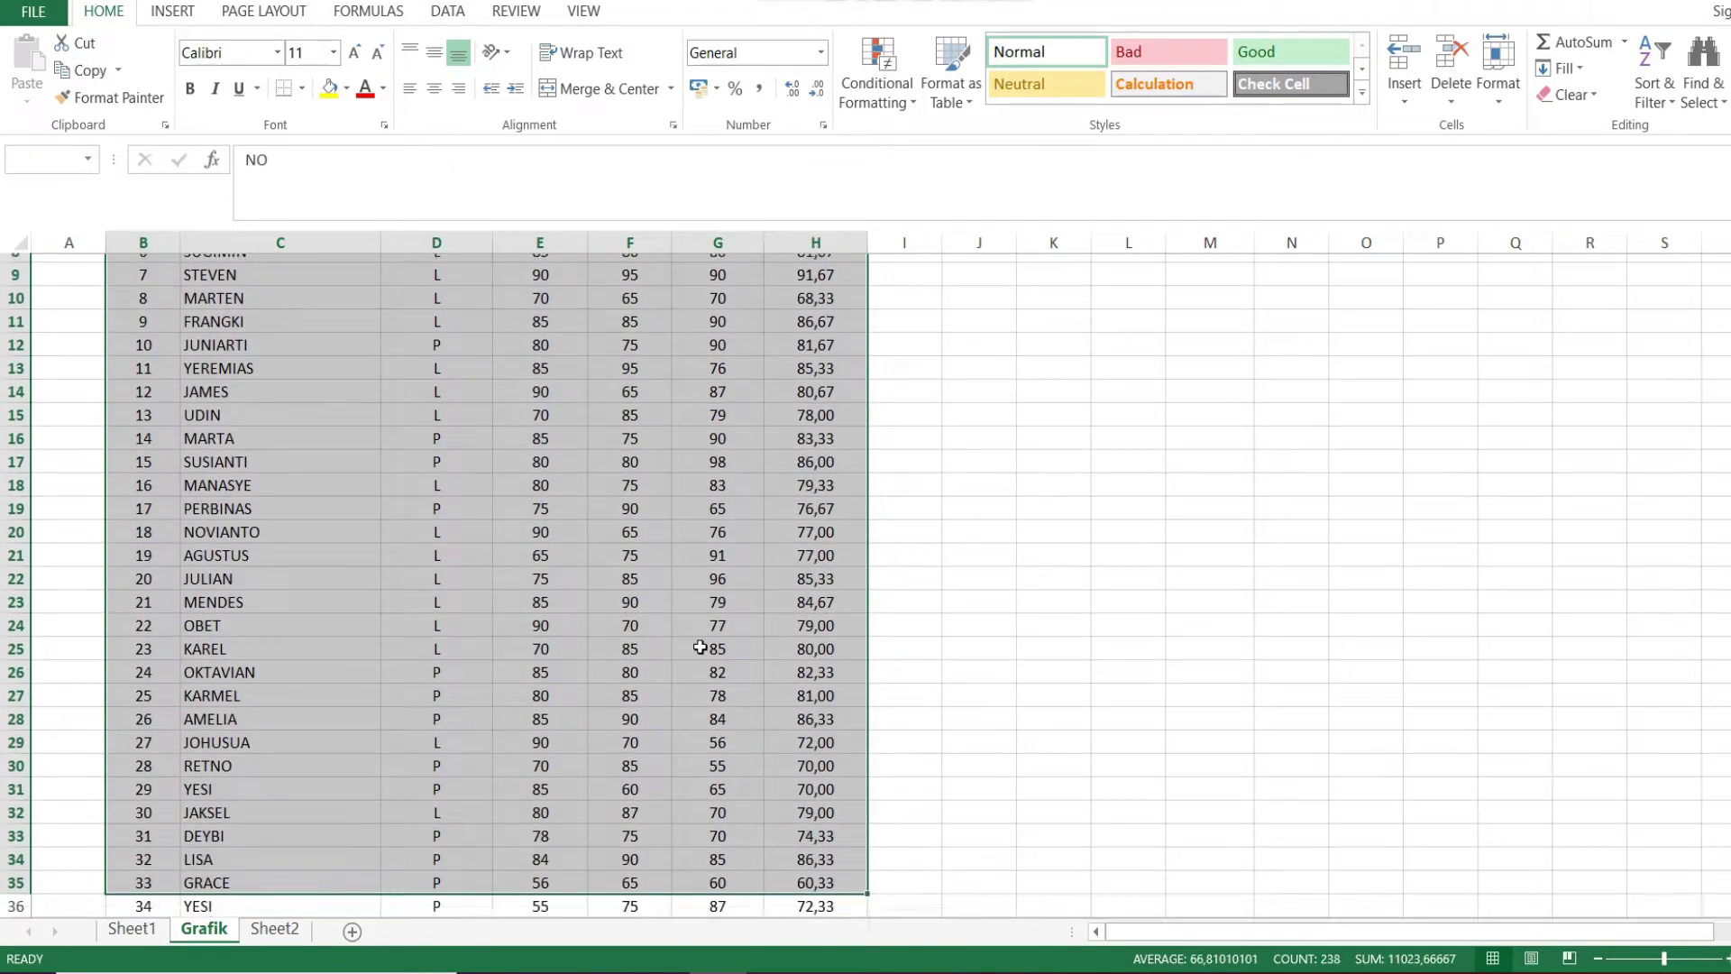
pyautogui.scroll(3, 564, 498)
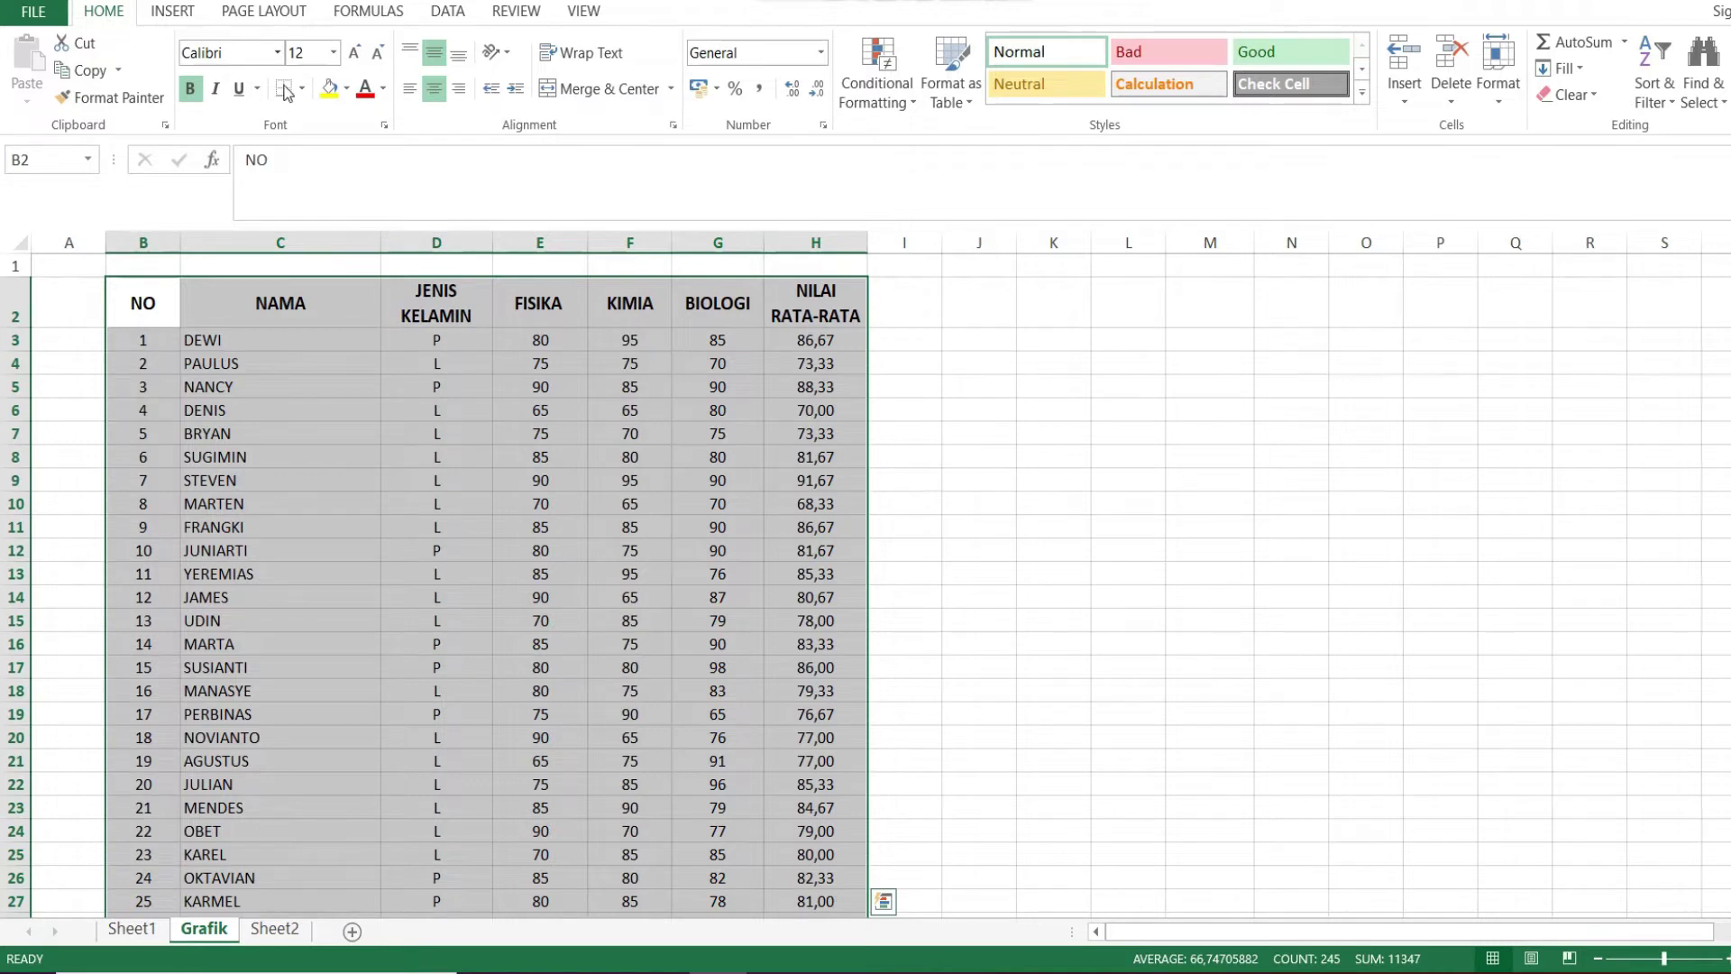
pyautogui.click(297, 355)
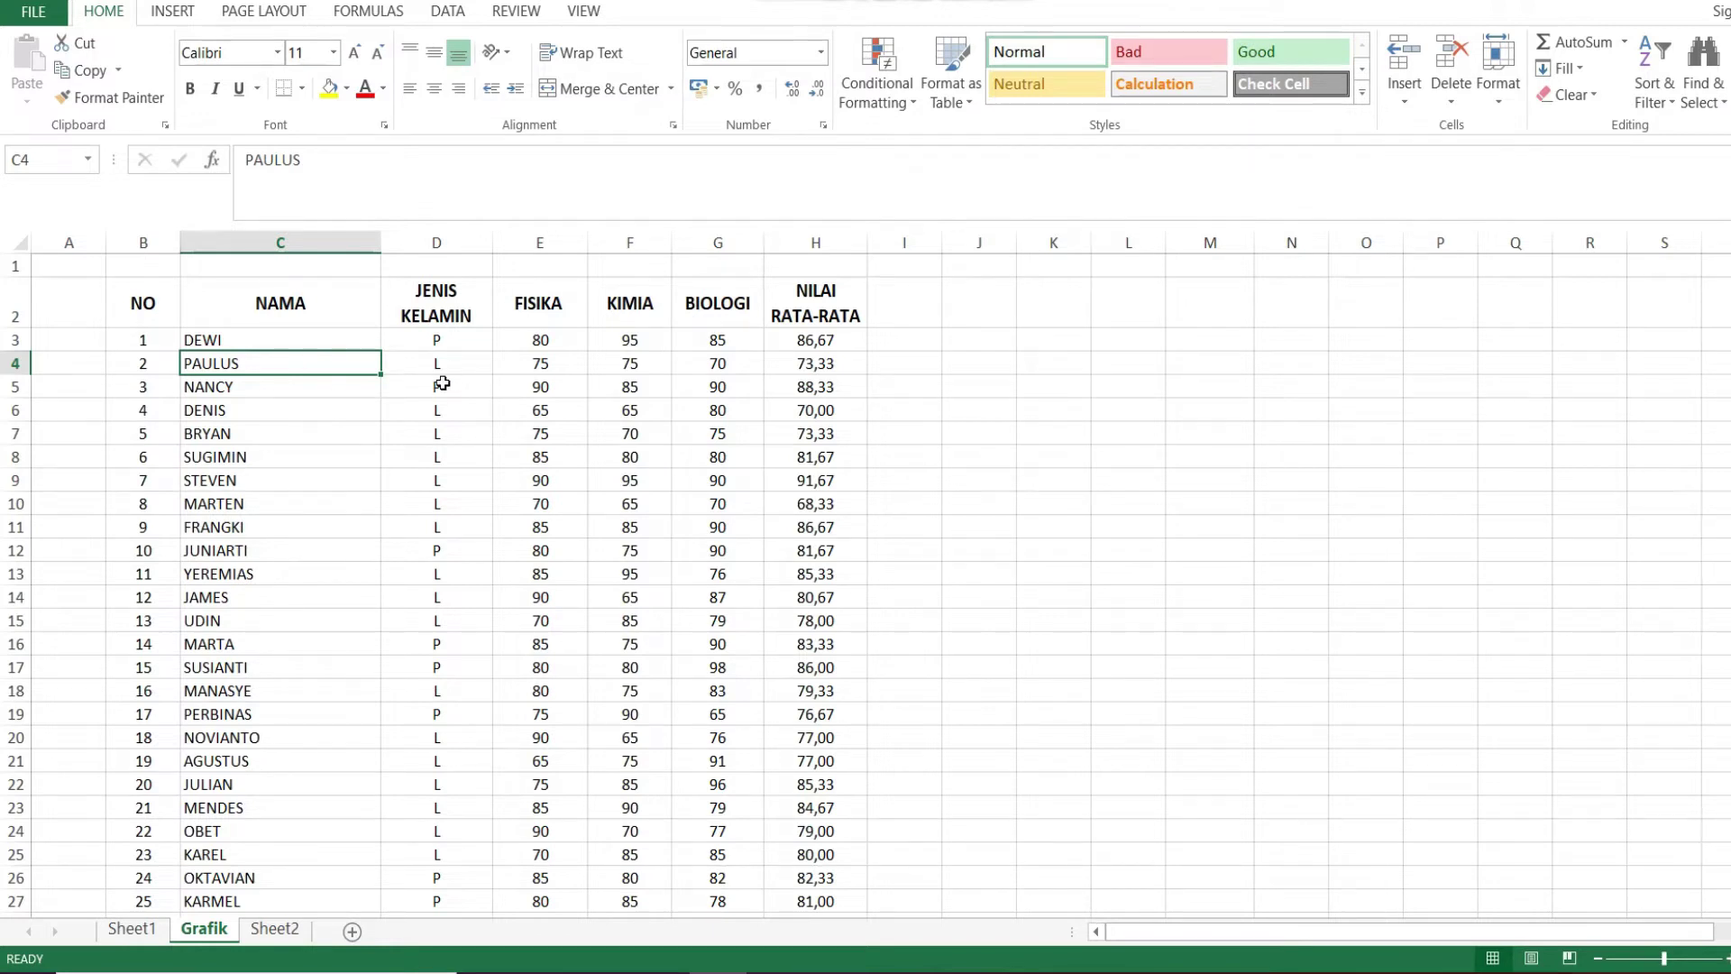
pyautogui.click(341, 399)
pyautogui.click(288, 367)
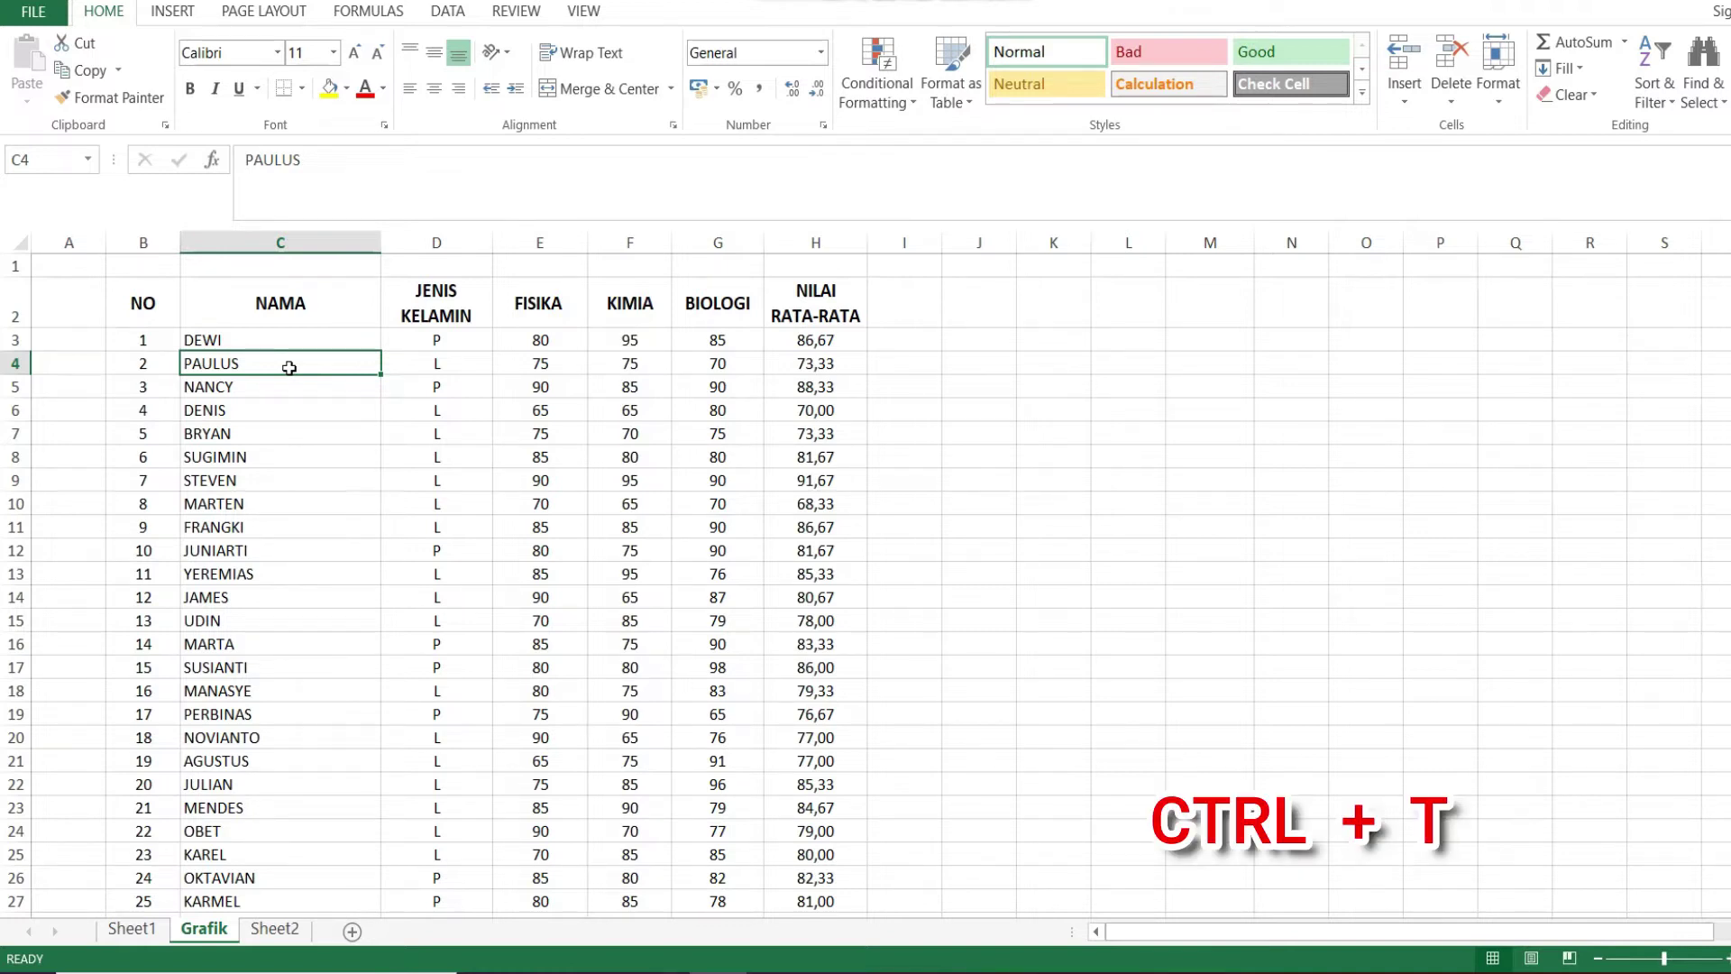
# Step: Convert B2:H51 into a formatted table with Ctrl+T
pyautogui.hotkey('ctrl', 't')
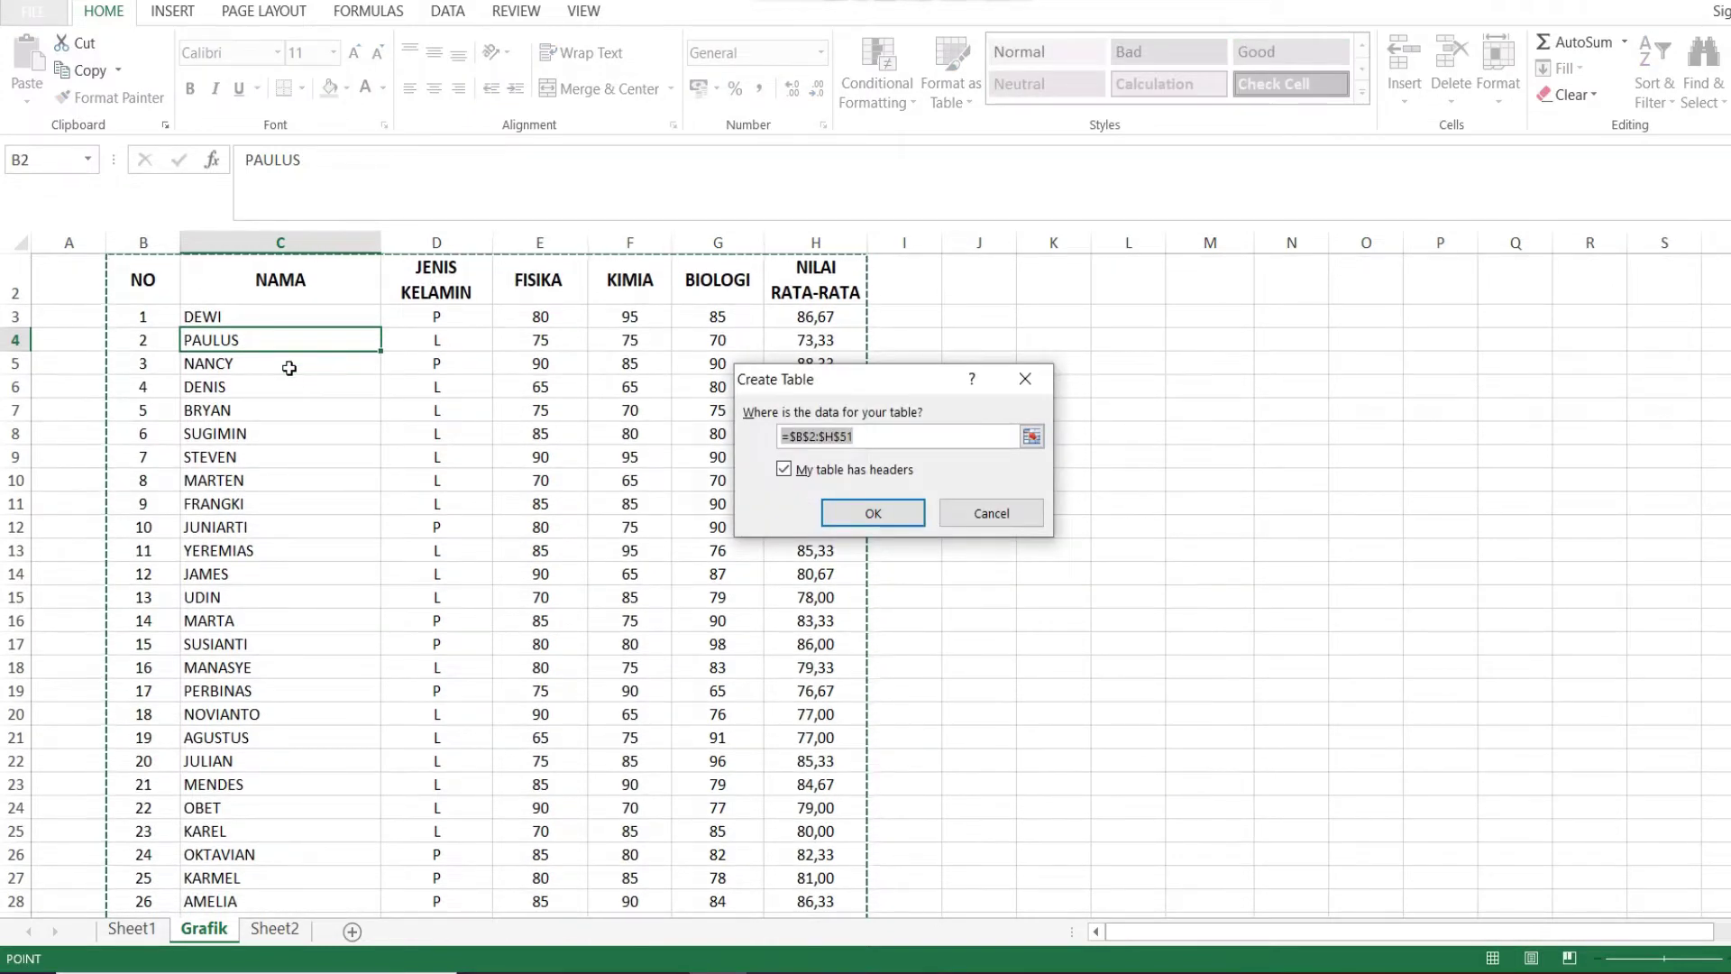
pyautogui.press('Return')
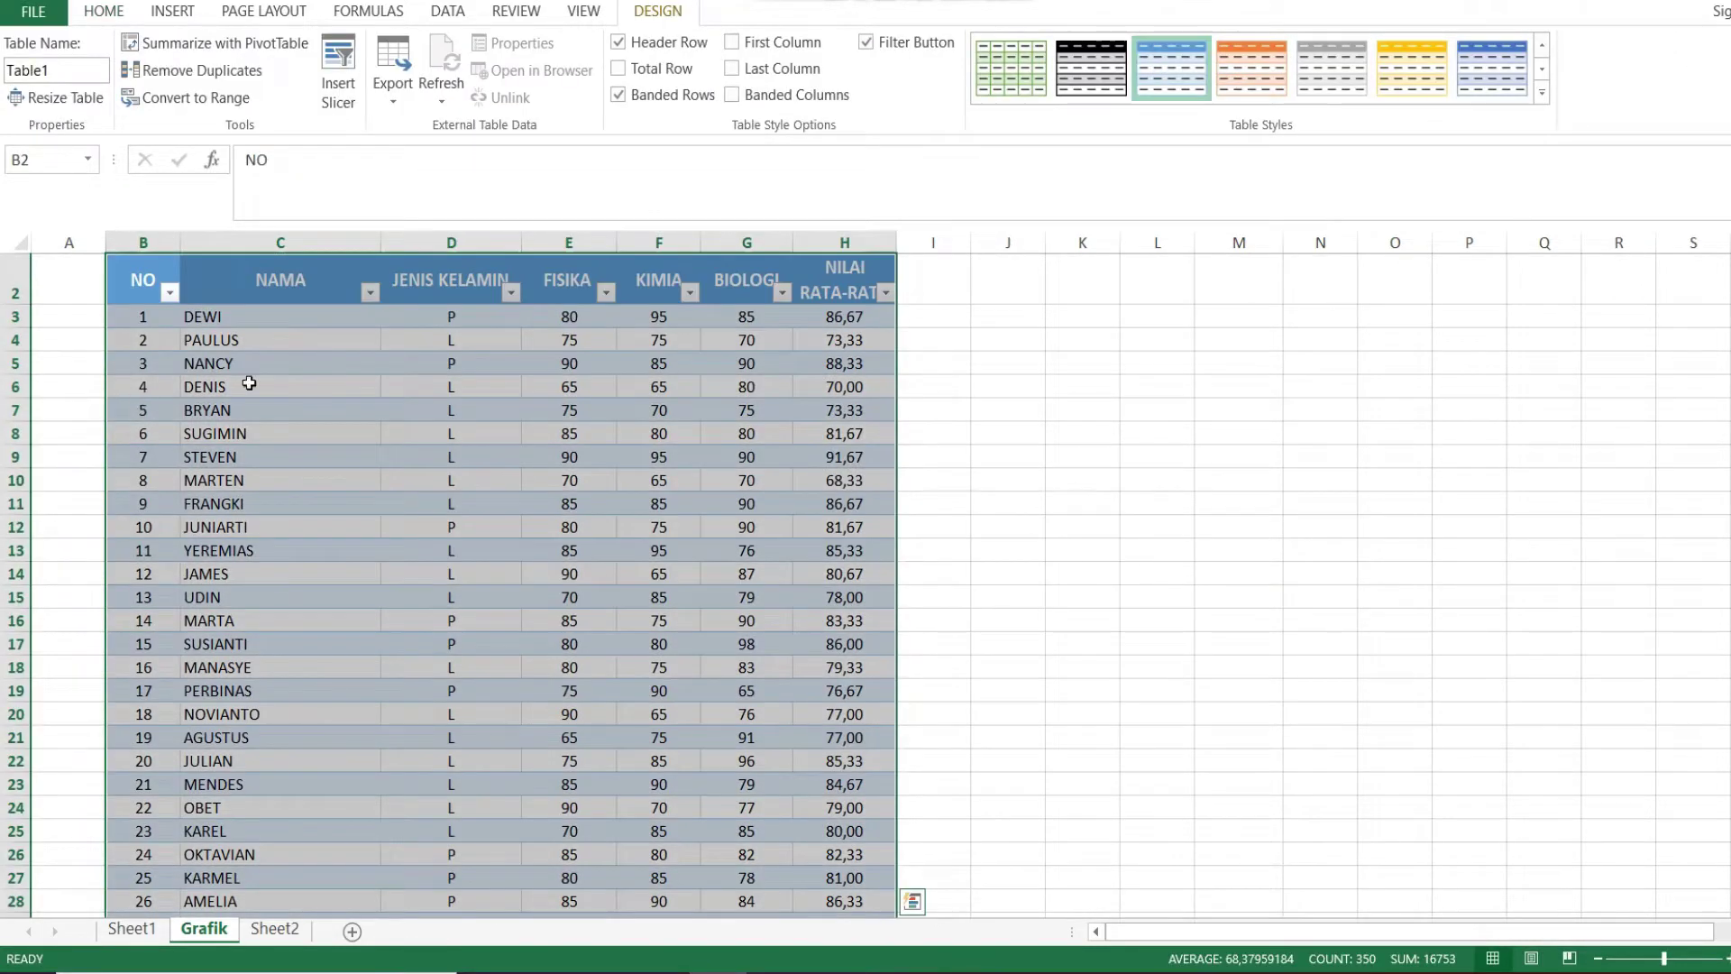
pyautogui.scroll(1, 256, 361)
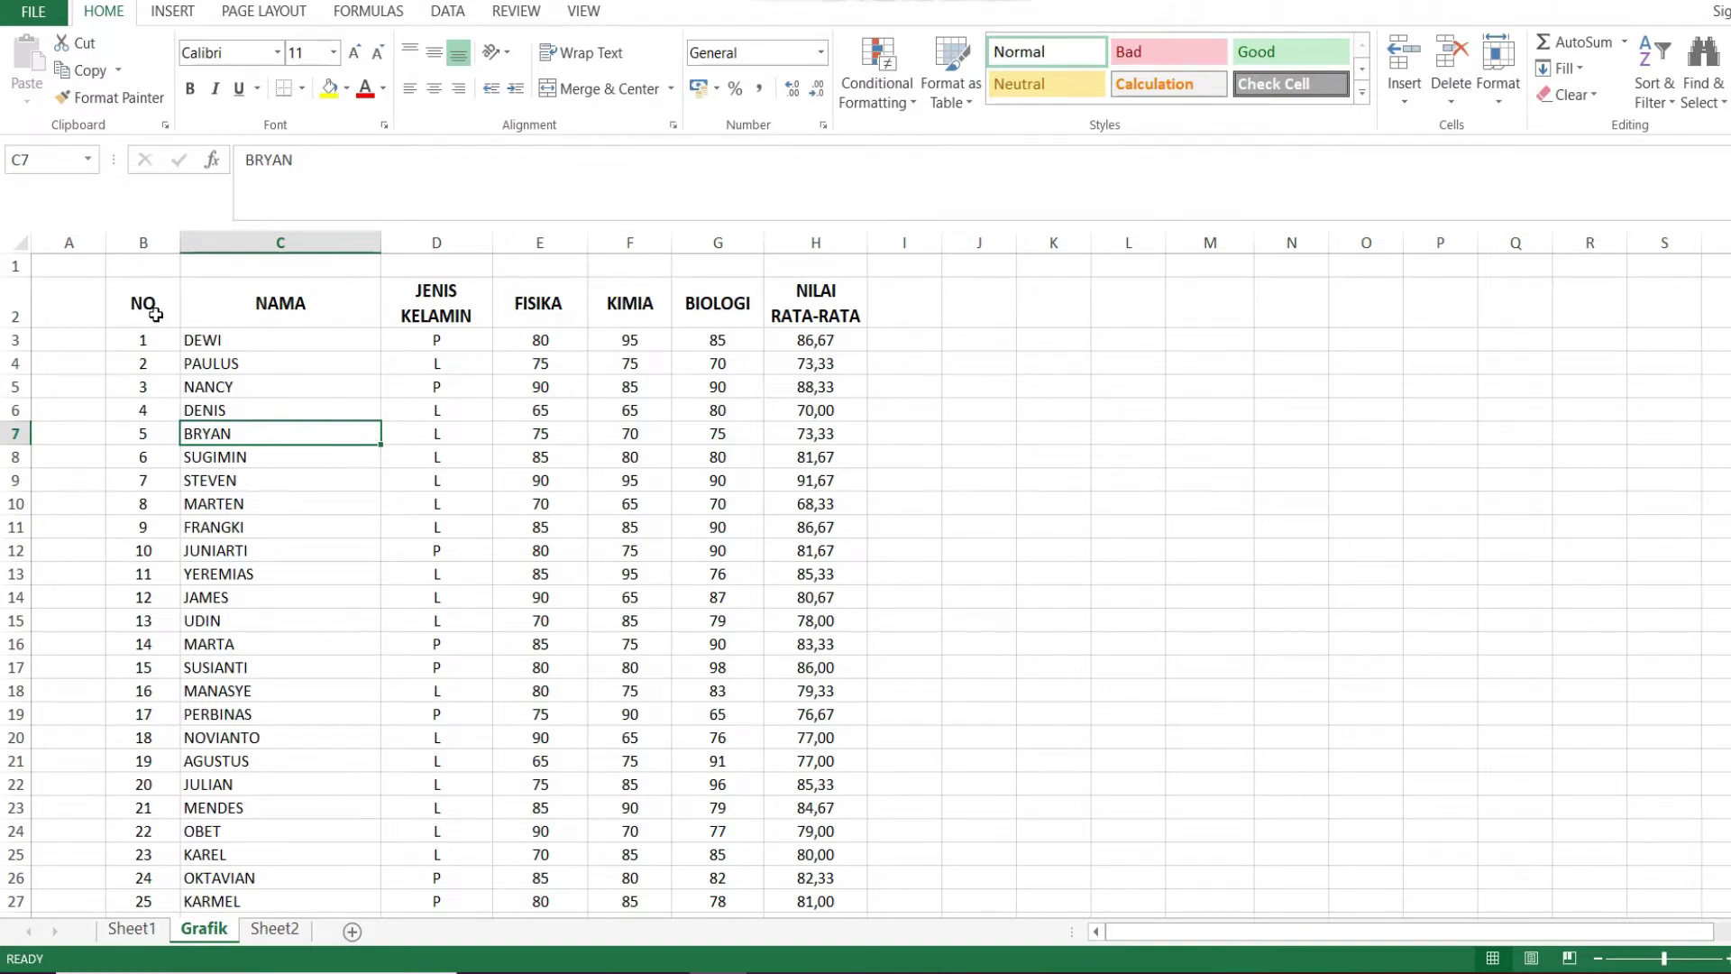
# Step: Select the header and first four students and view sort and filter options without applying any
pyautogui.moveTo(155, 313); pyautogui.dragTo(799, 408)
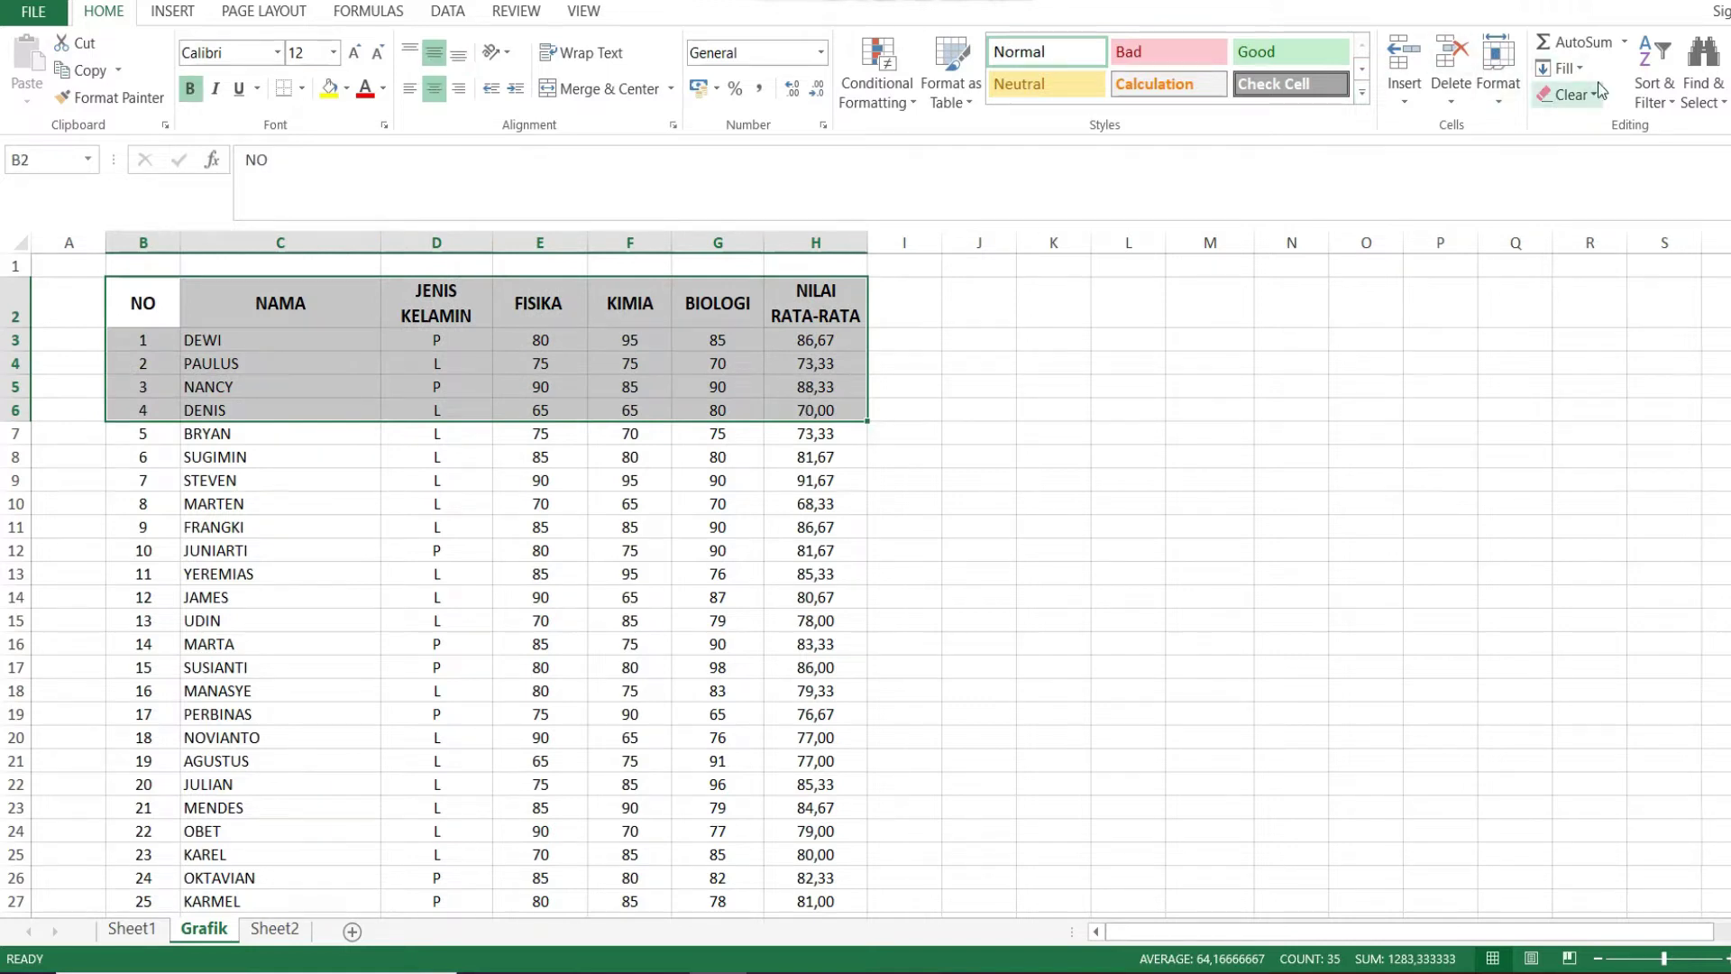
pyautogui.click(1667, 110)
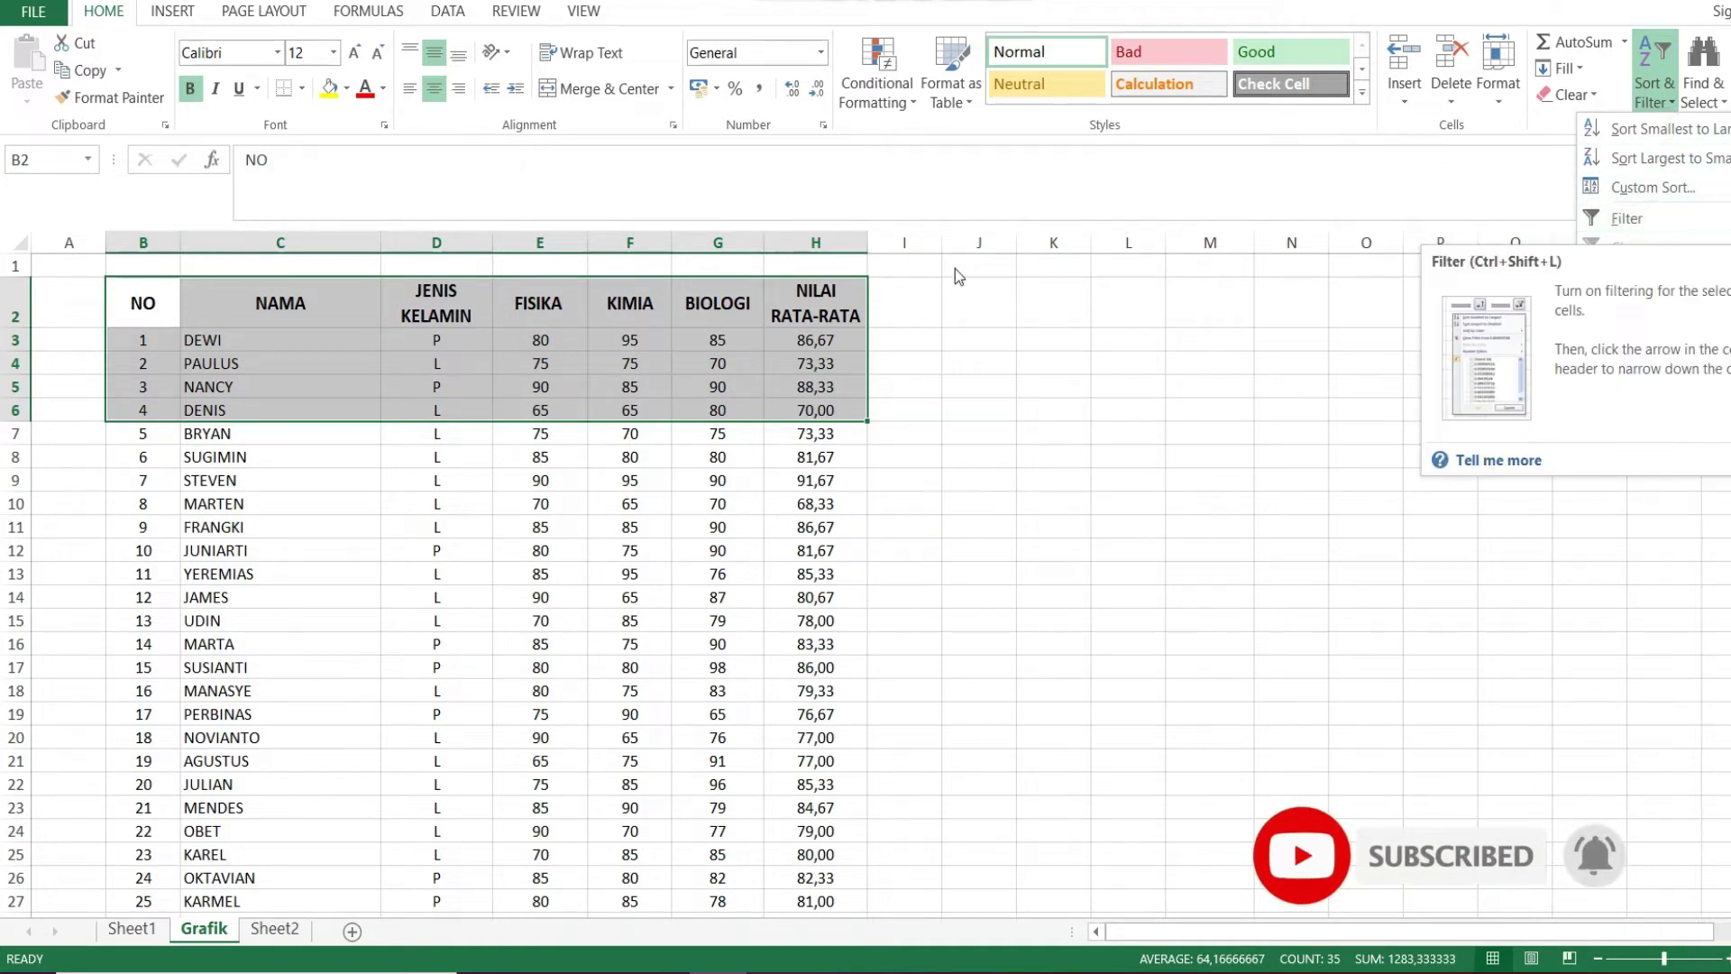
pyautogui.click(575, 368)
pyautogui.click(571, 367)
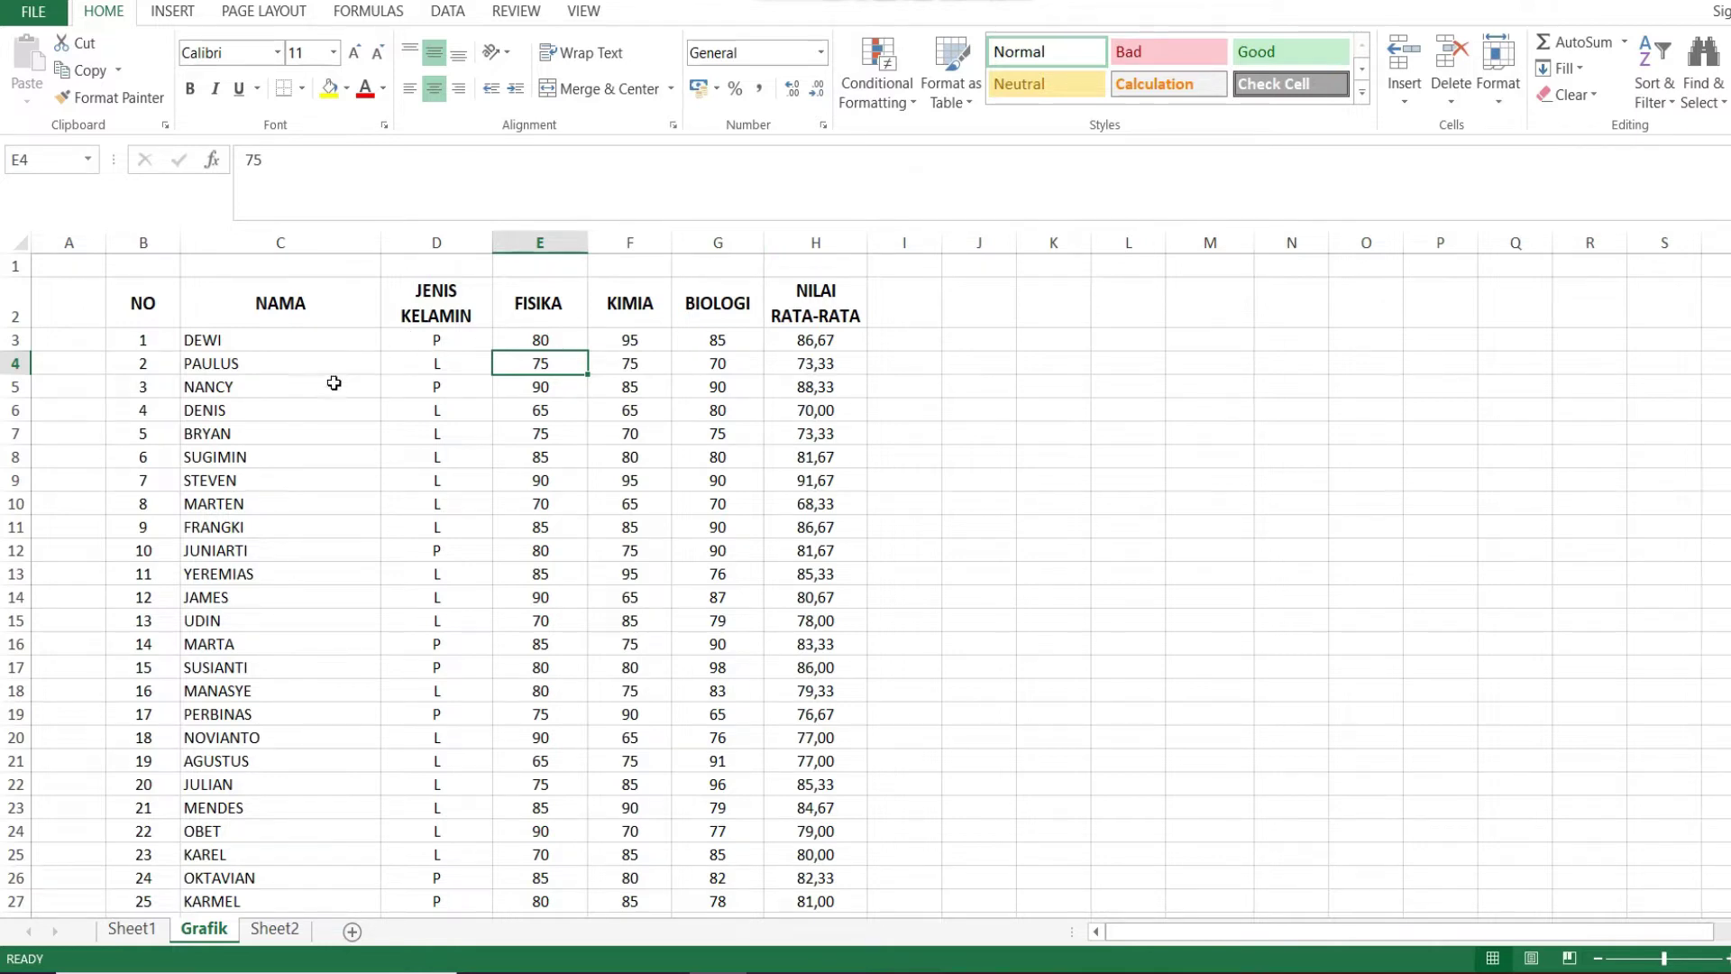
# Step: Turn on header filters with Ctrl+Shift+L and check the NO and NAMA filter lists
pyautogui.click(254, 387)
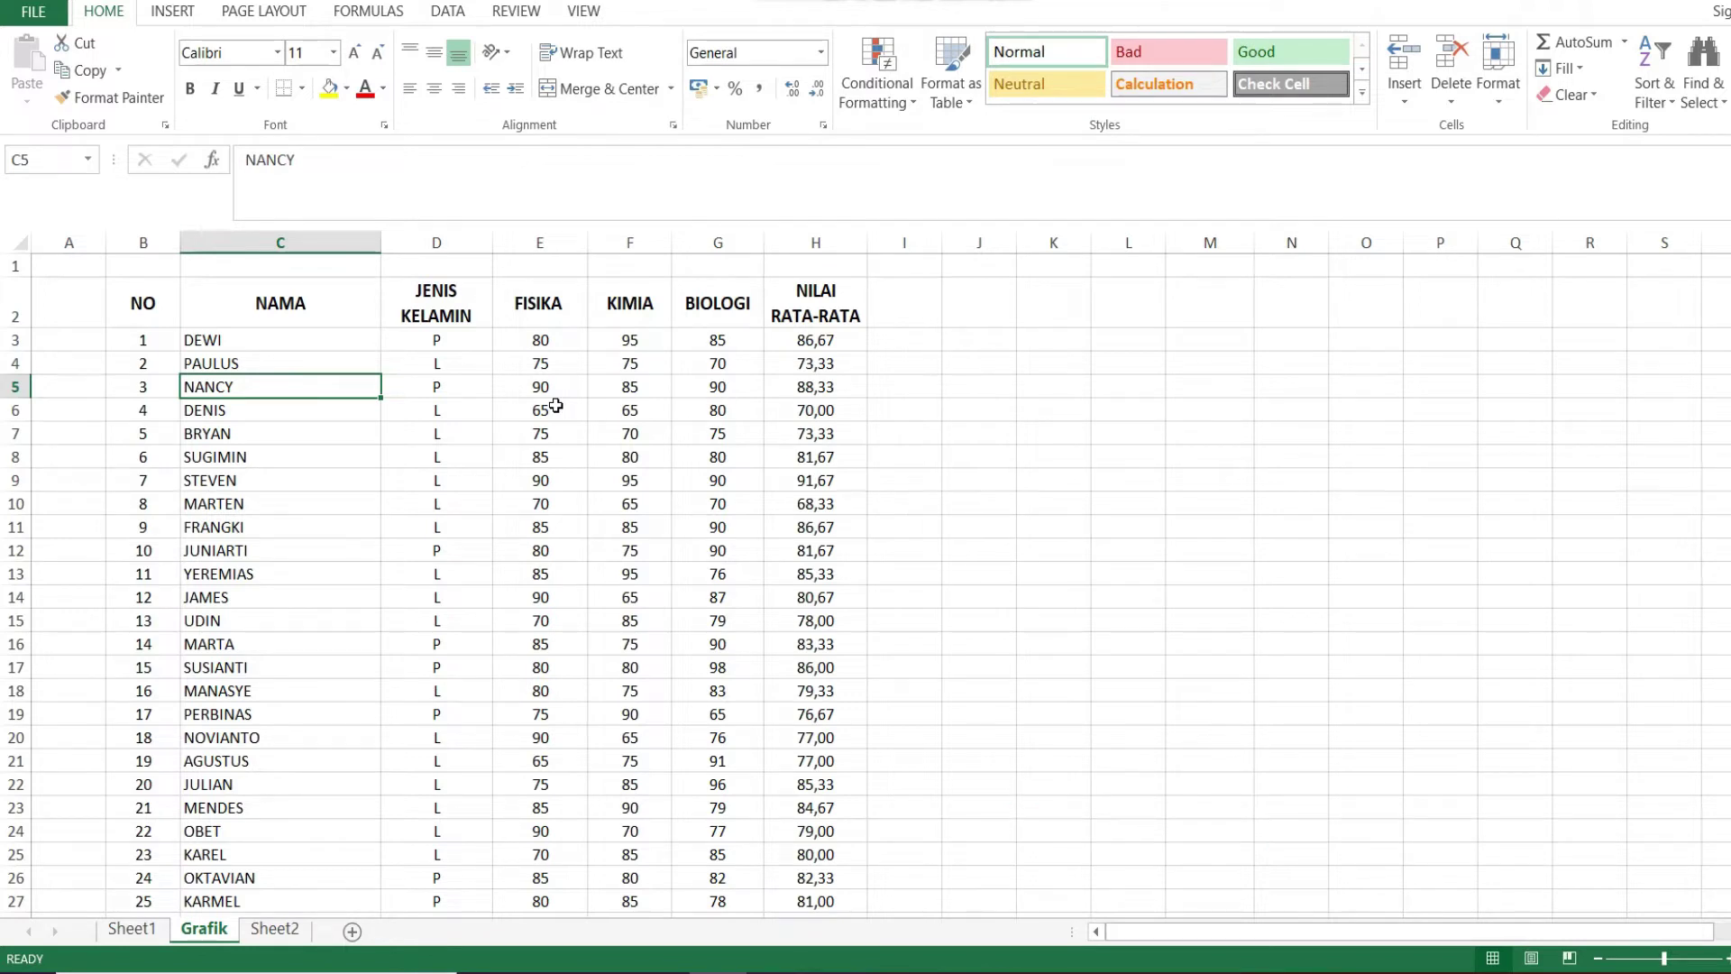
pyautogui.hotkey('ctrl', 'shift', 'l')
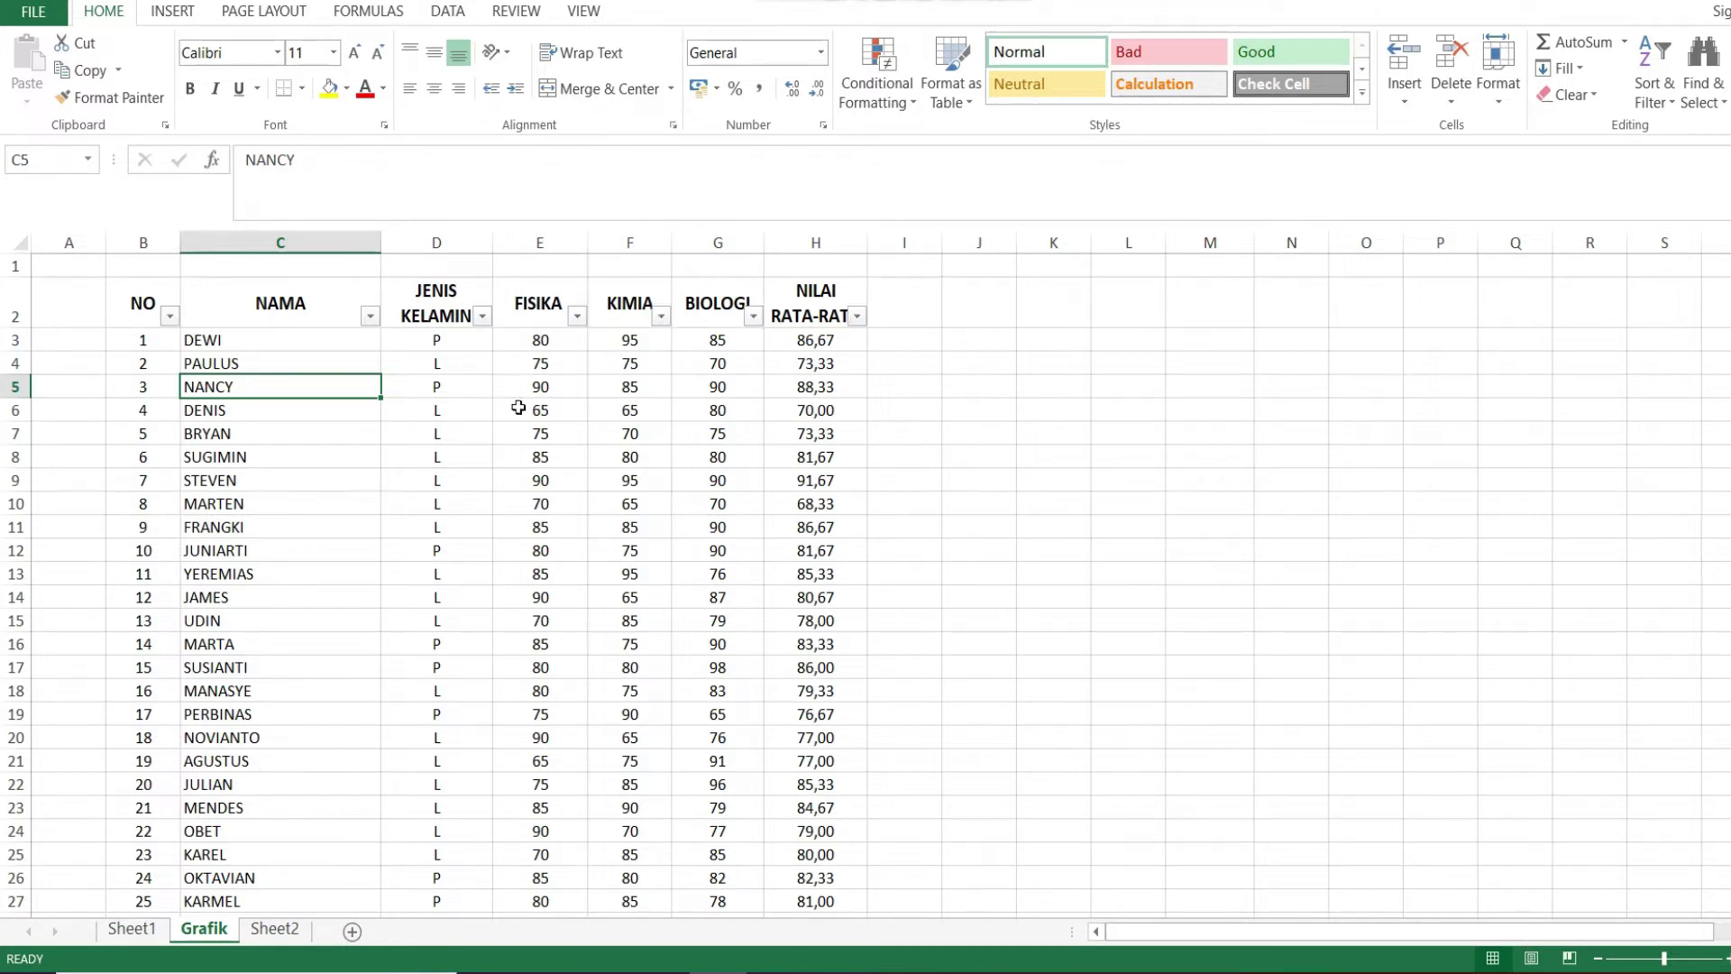
pyautogui.click(172, 325)
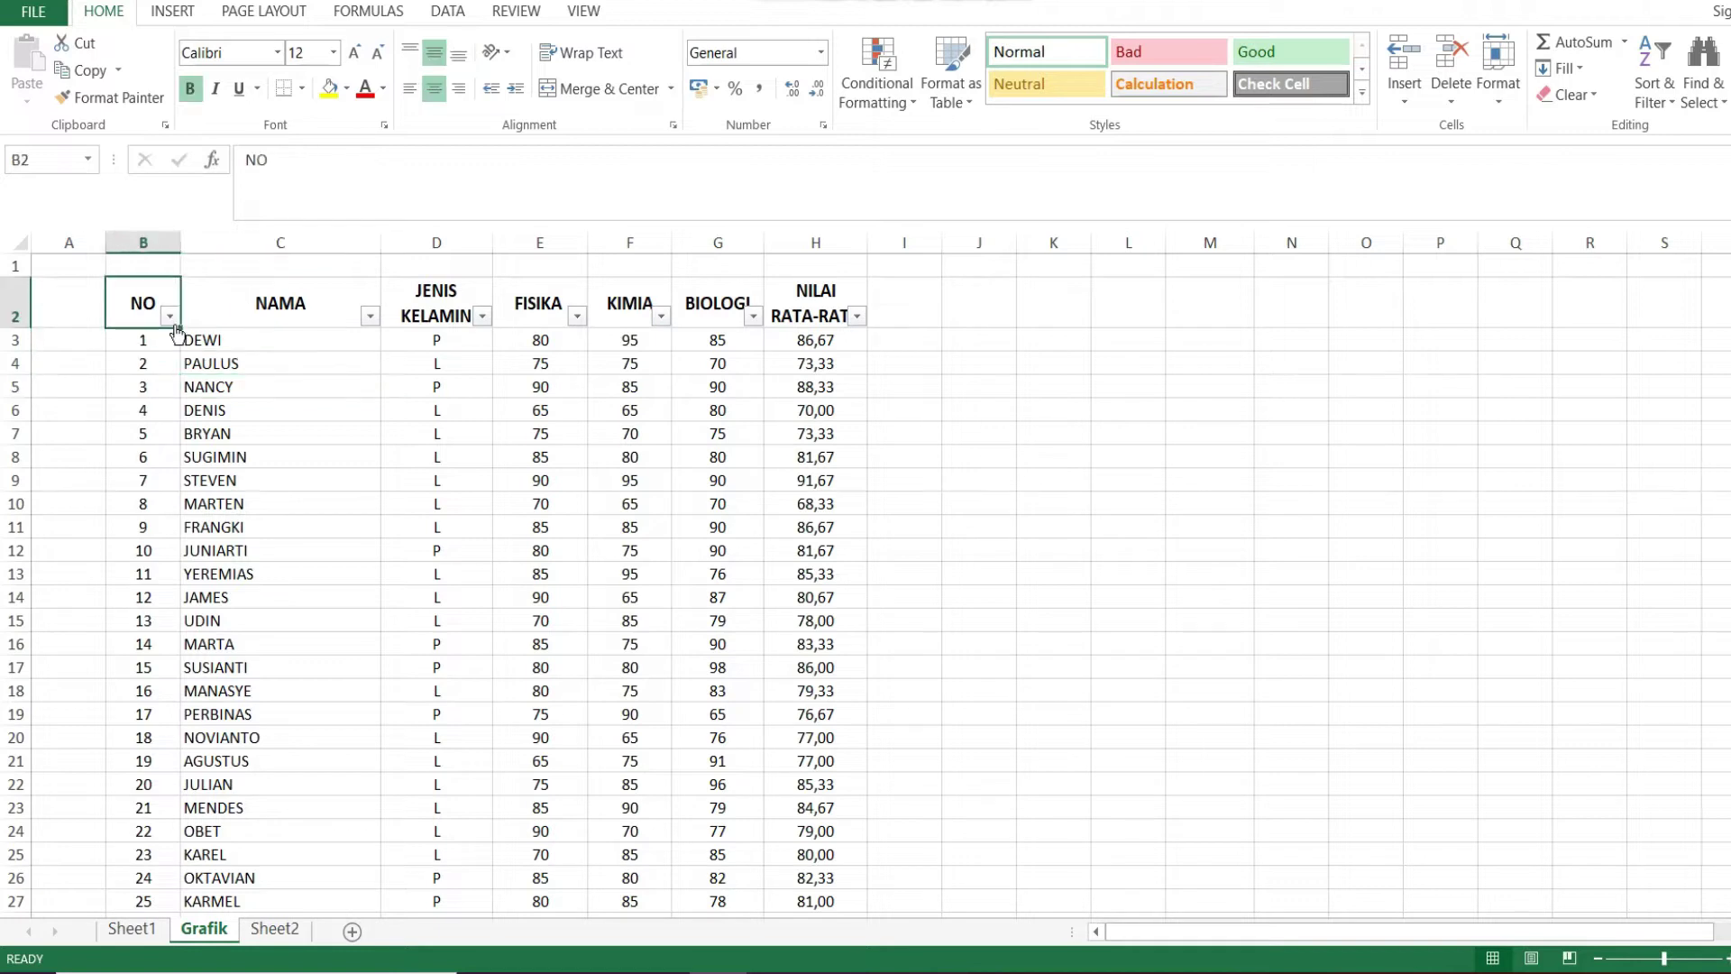
pyautogui.click(171, 314)
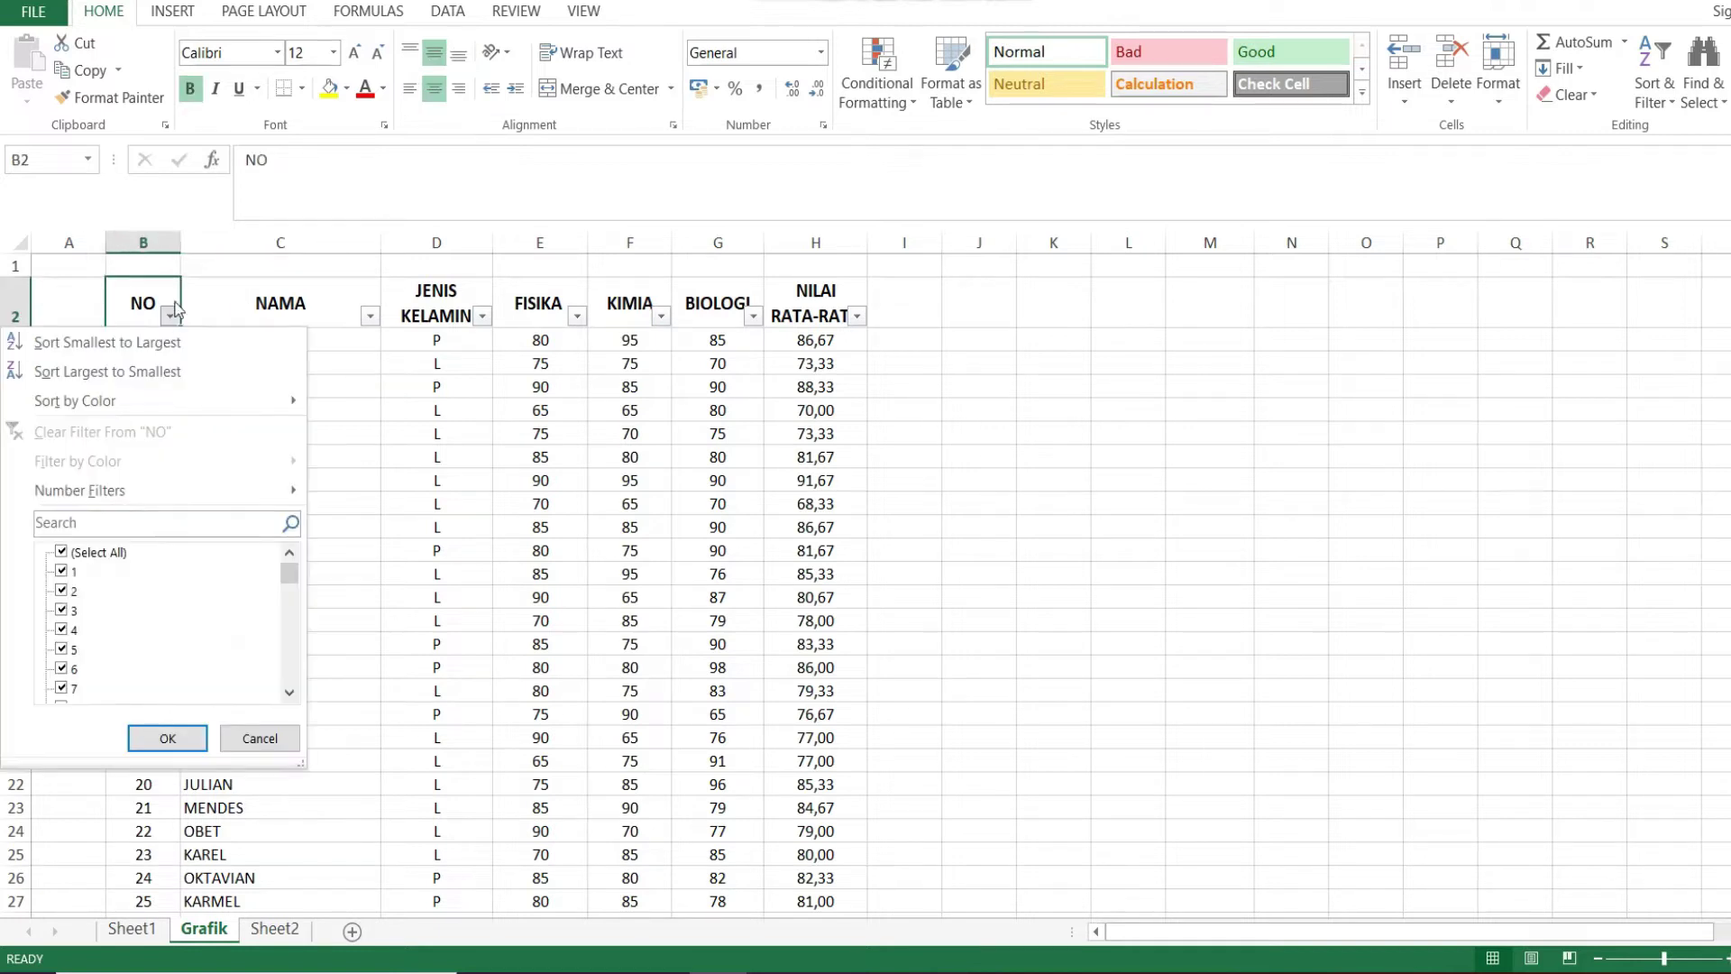
pyautogui.click(374, 316)
pyautogui.click(371, 316)
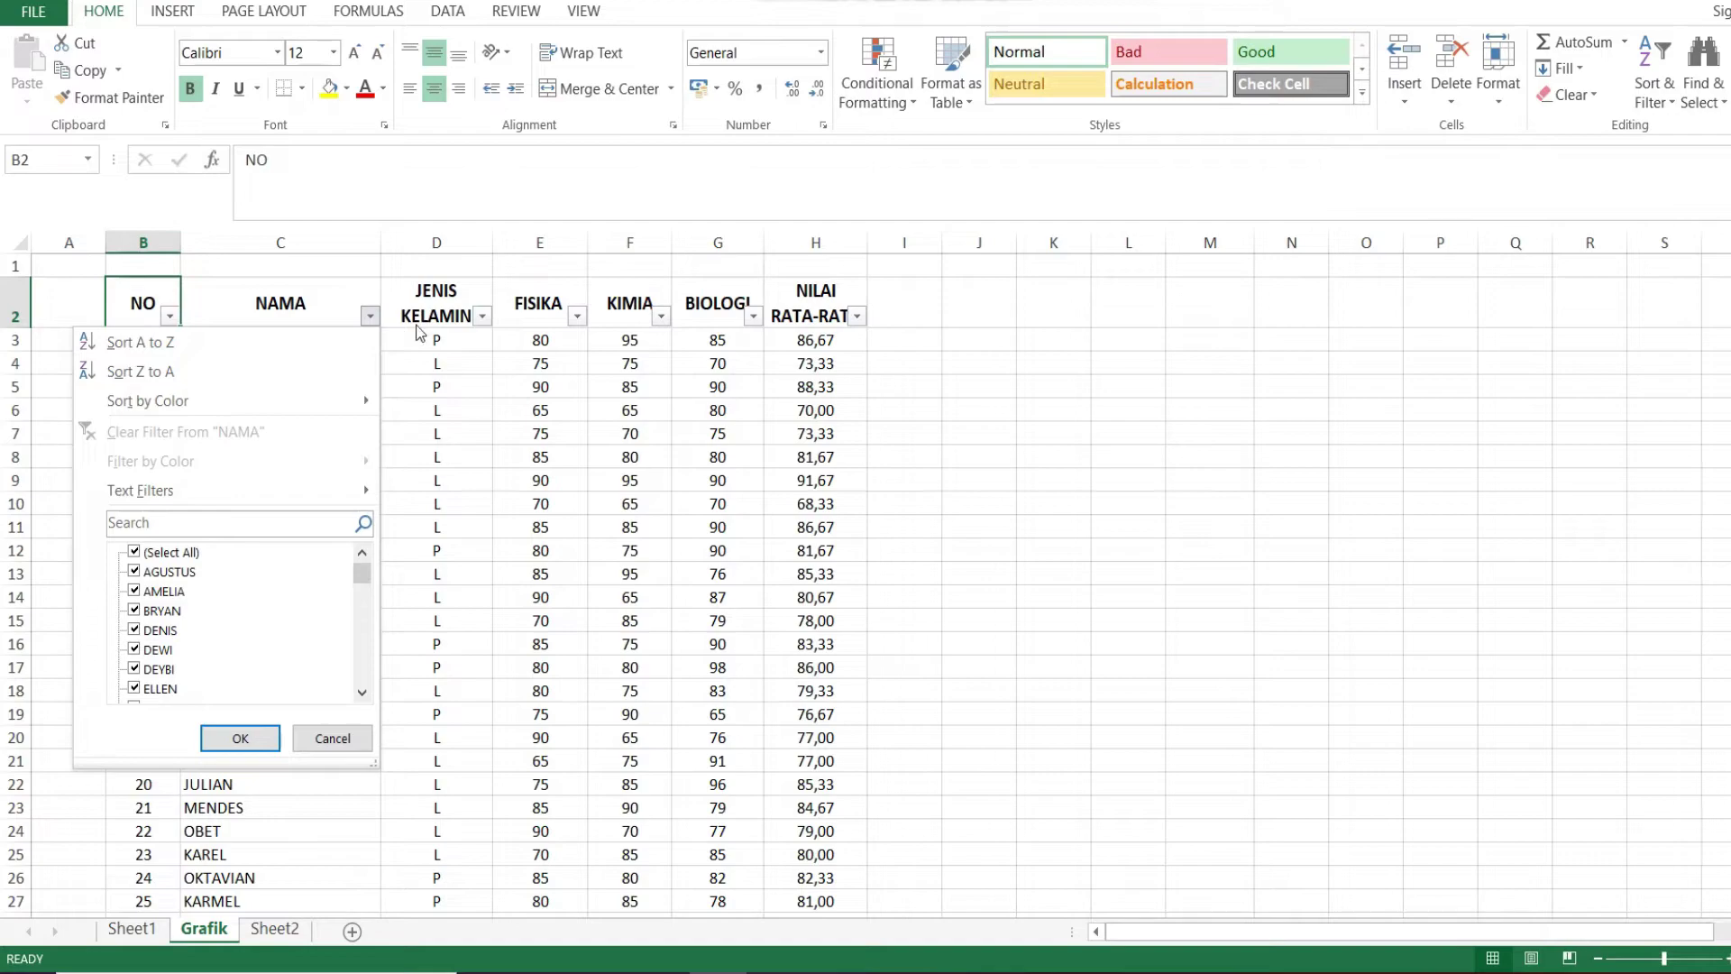
pyautogui.click(371, 316)
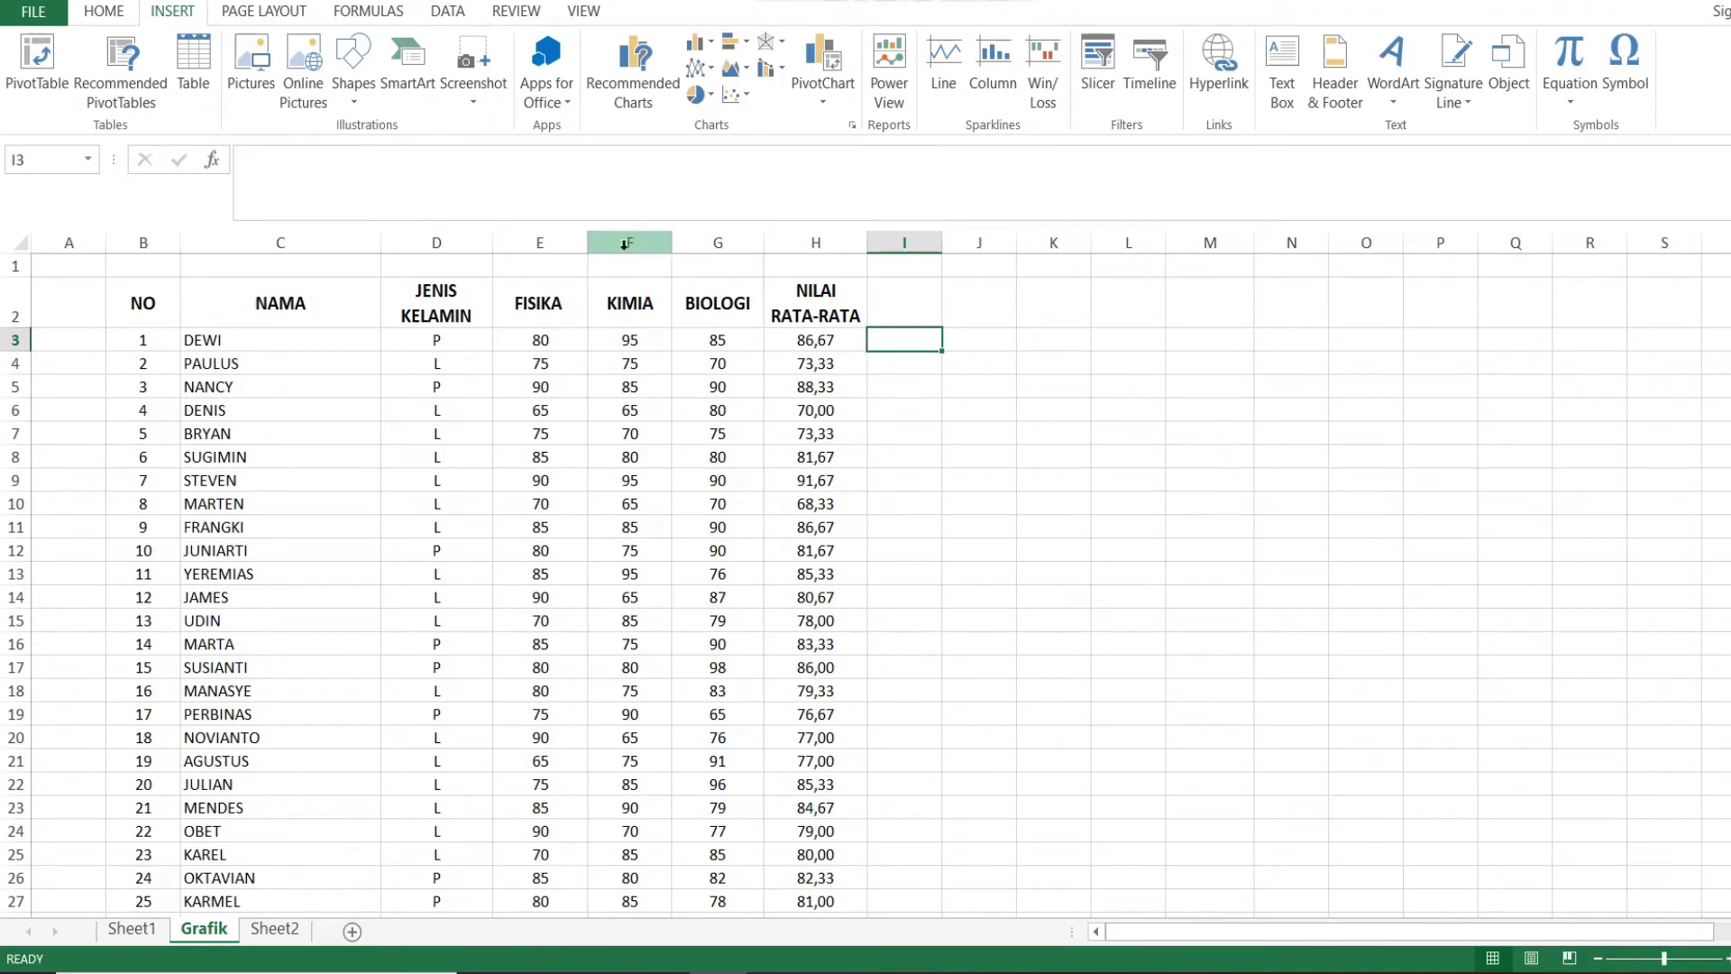
# Step: Insert a quick column chart of the first three students' names and scores with Alt+F1
pyautogui.moveTo(255, 312)
pyautogui.mouseDown()
pyautogui.moveTo(712, 427)
pyautogui.moveTo(811, 410)
pyautogui.mouseUp()
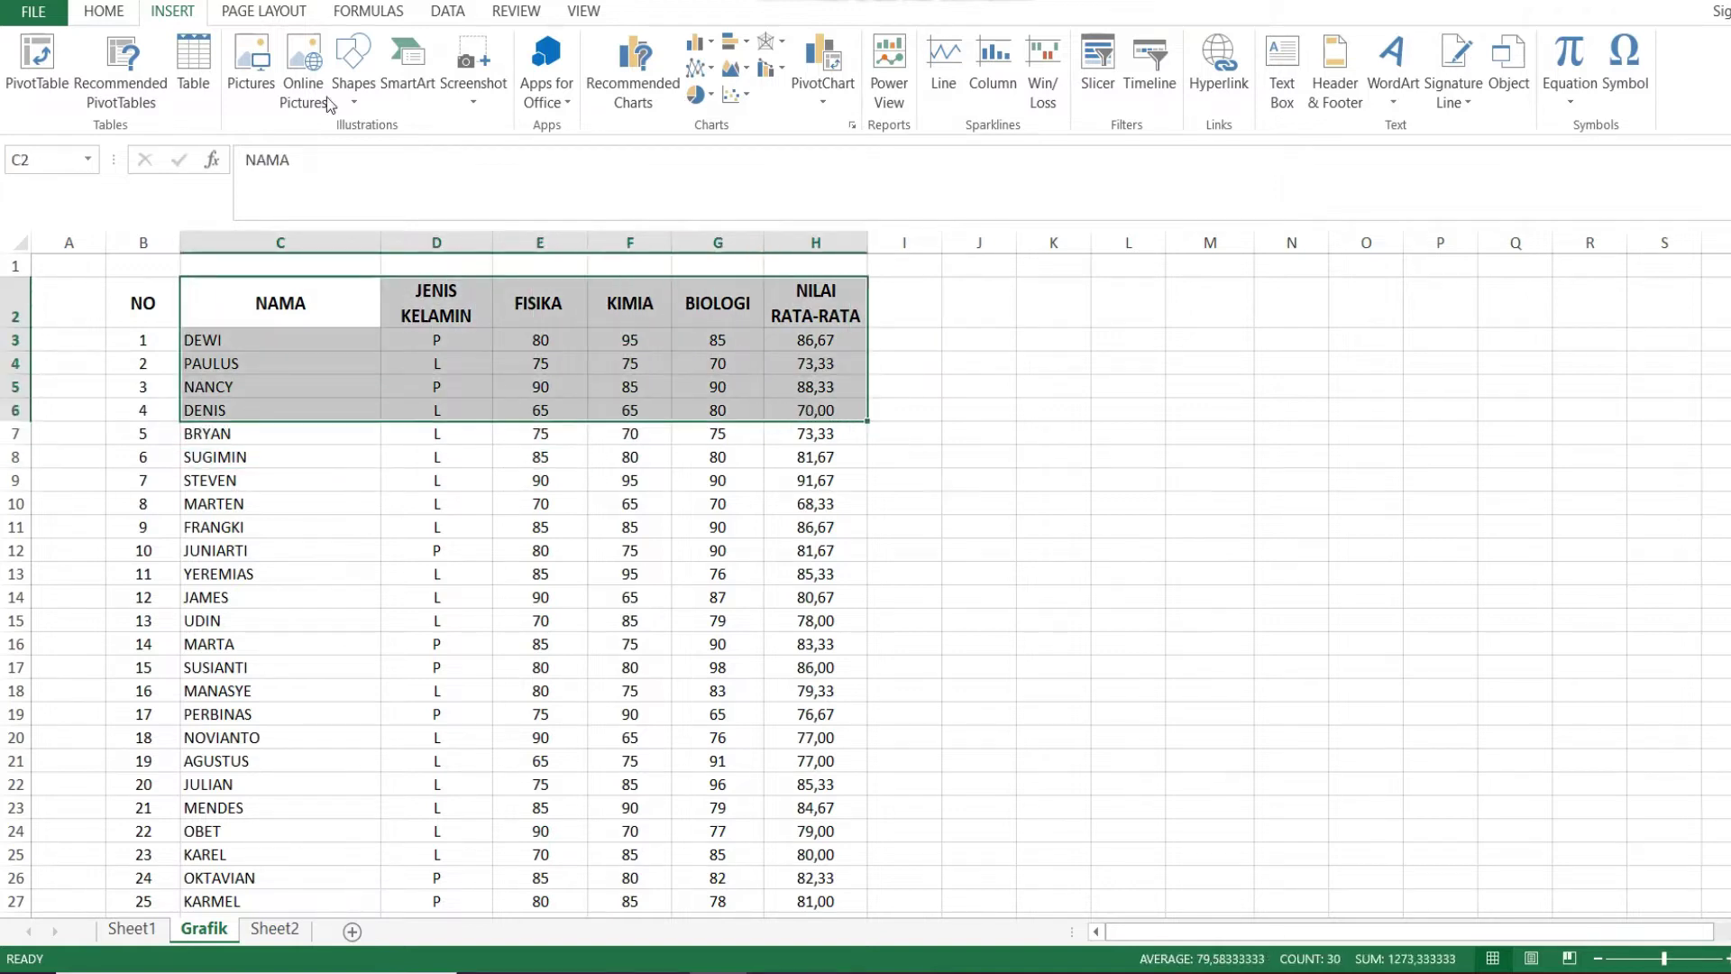
pyautogui.click(120, 9)
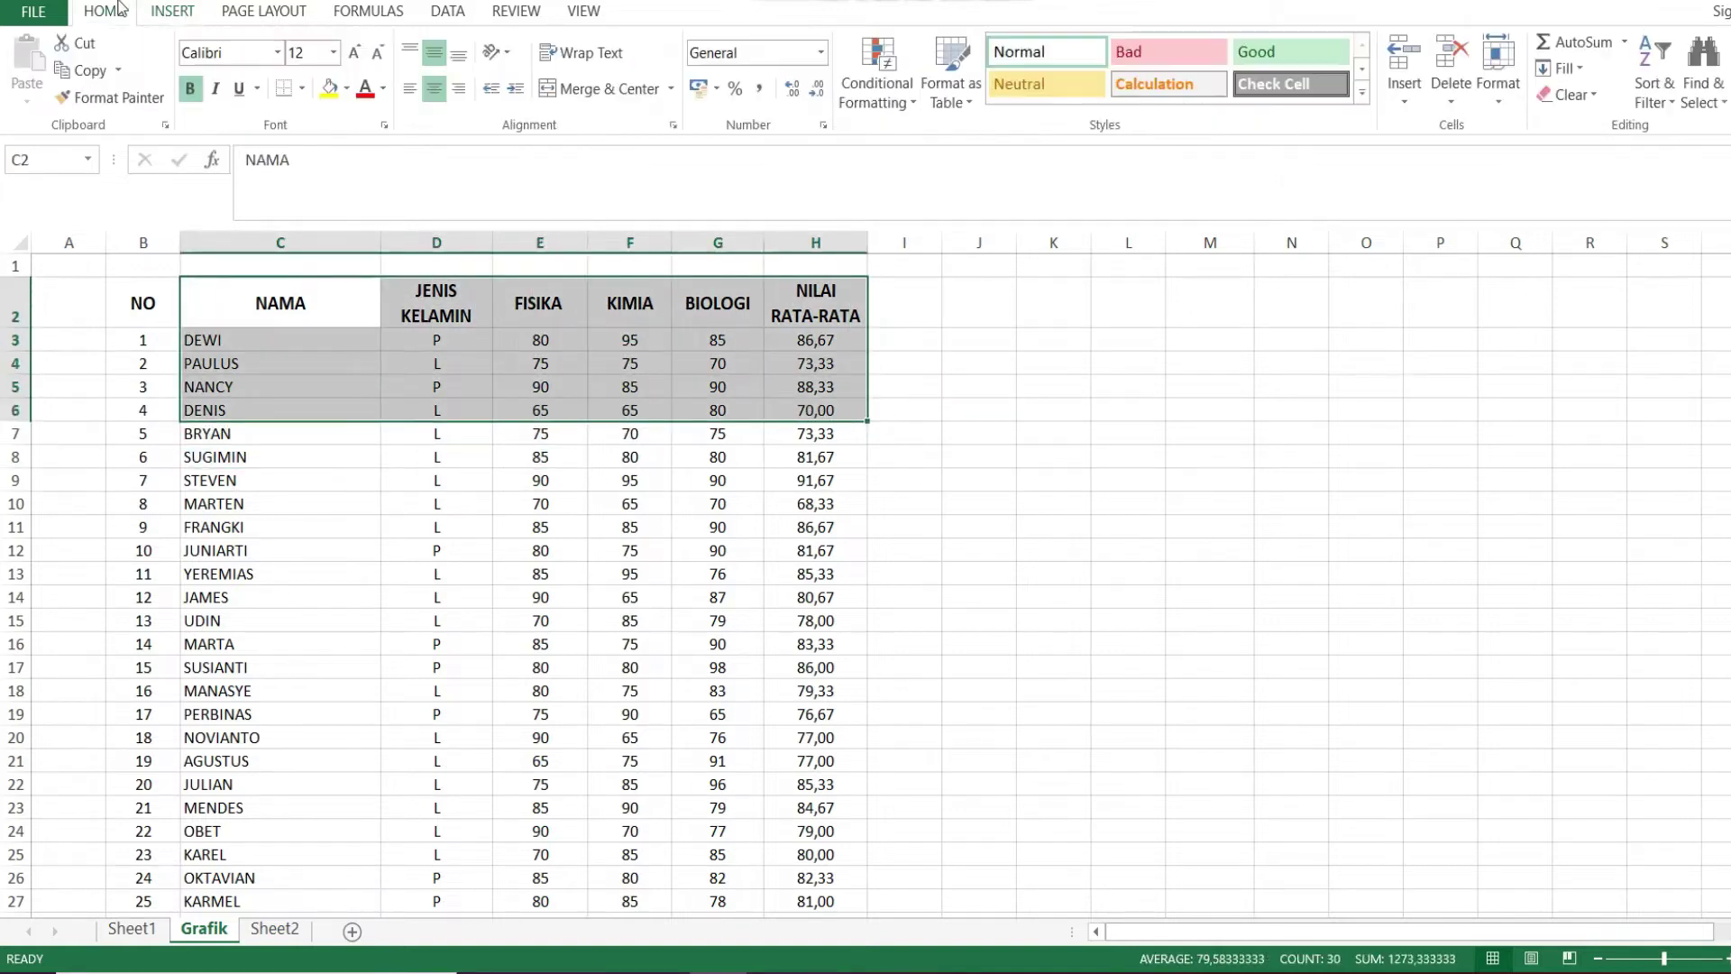
pyautogui.click(174, 13)
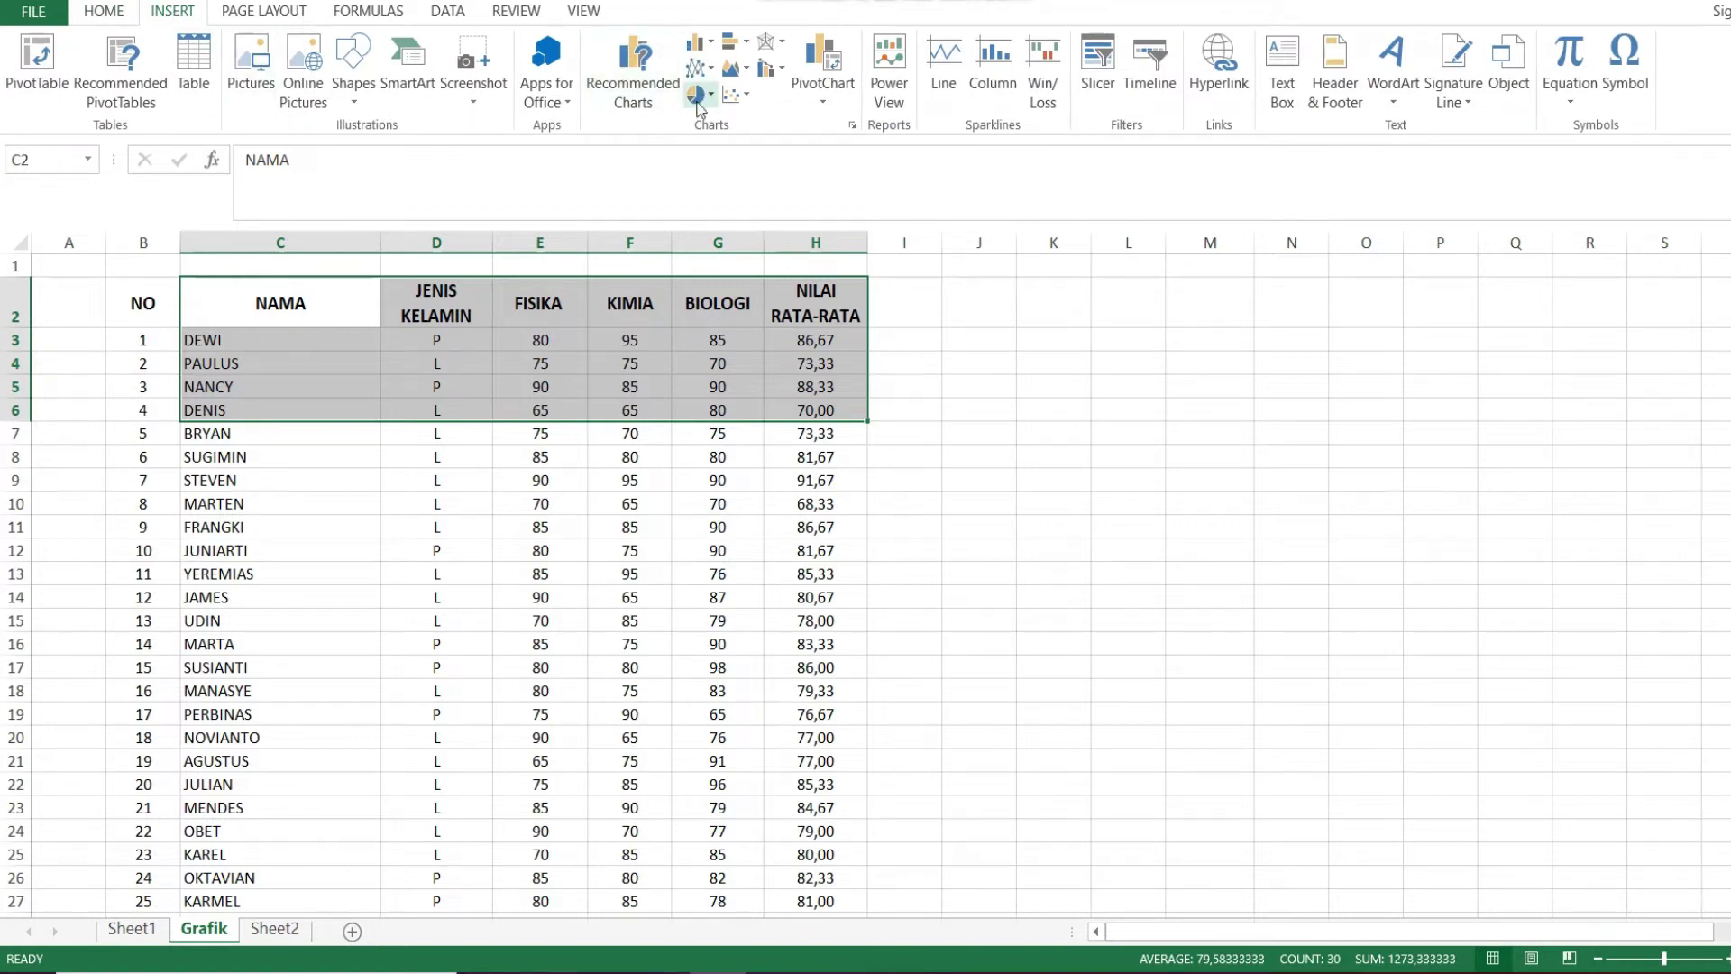
pyautogui.click(437, 366)
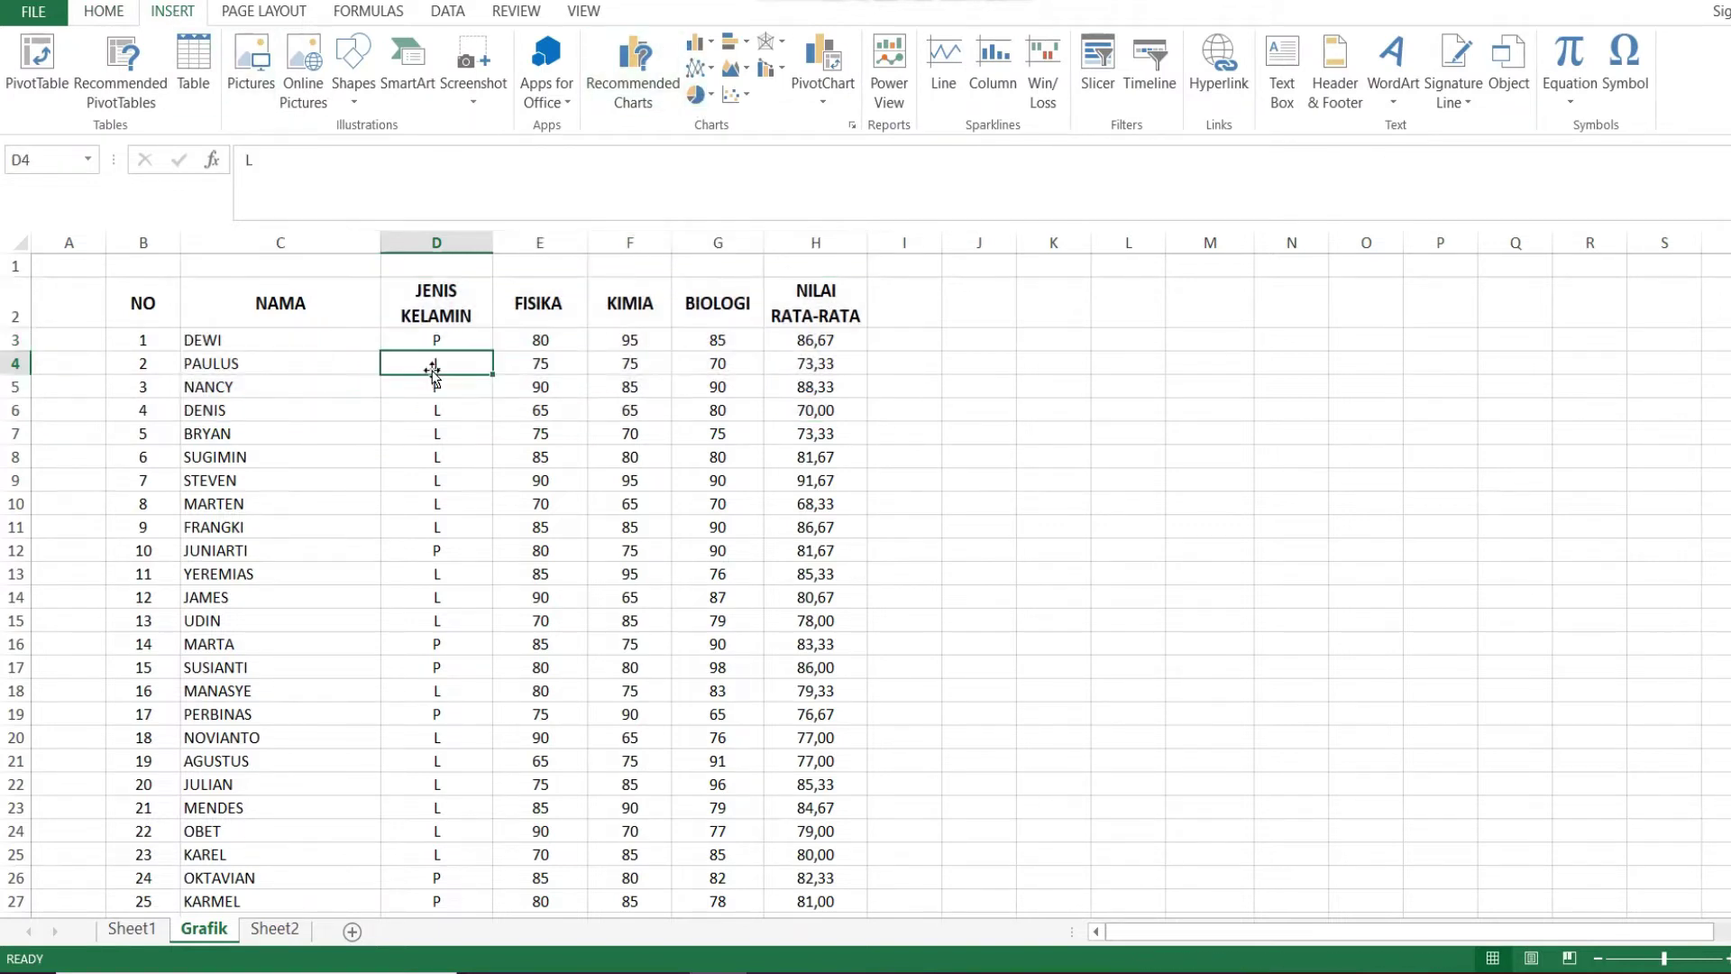
pyautogui.moveTo(212, 320); pyautogui.dragTo(805, 399)
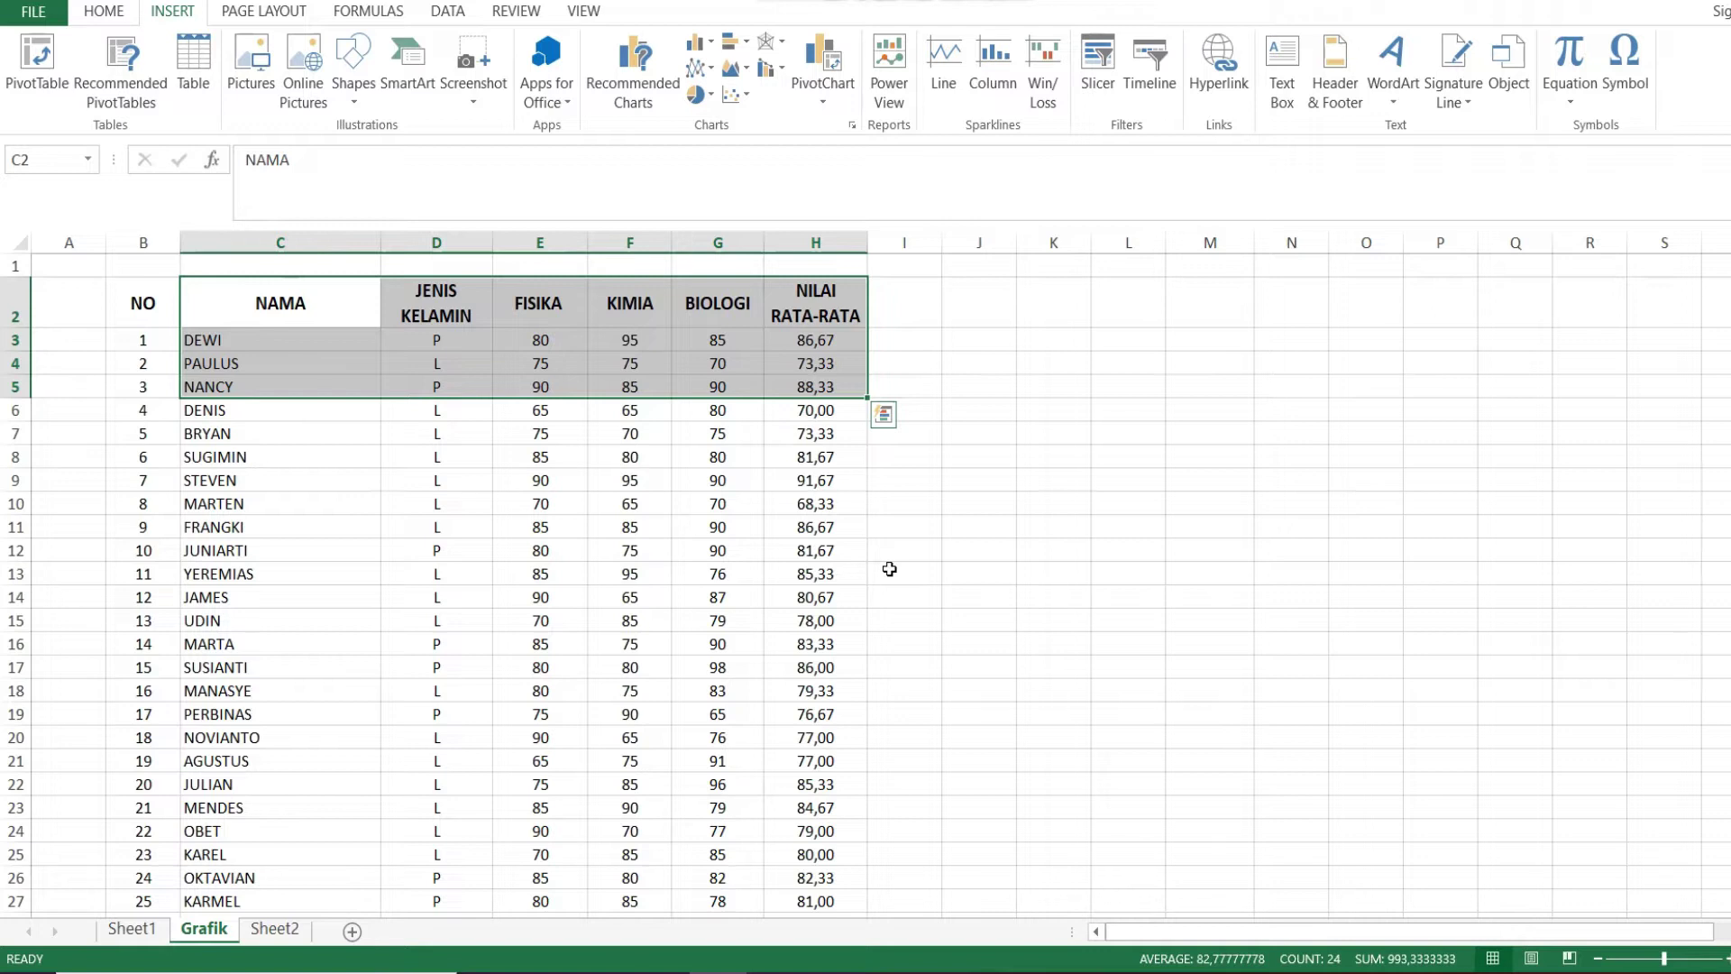
pyautogui.press('alt')
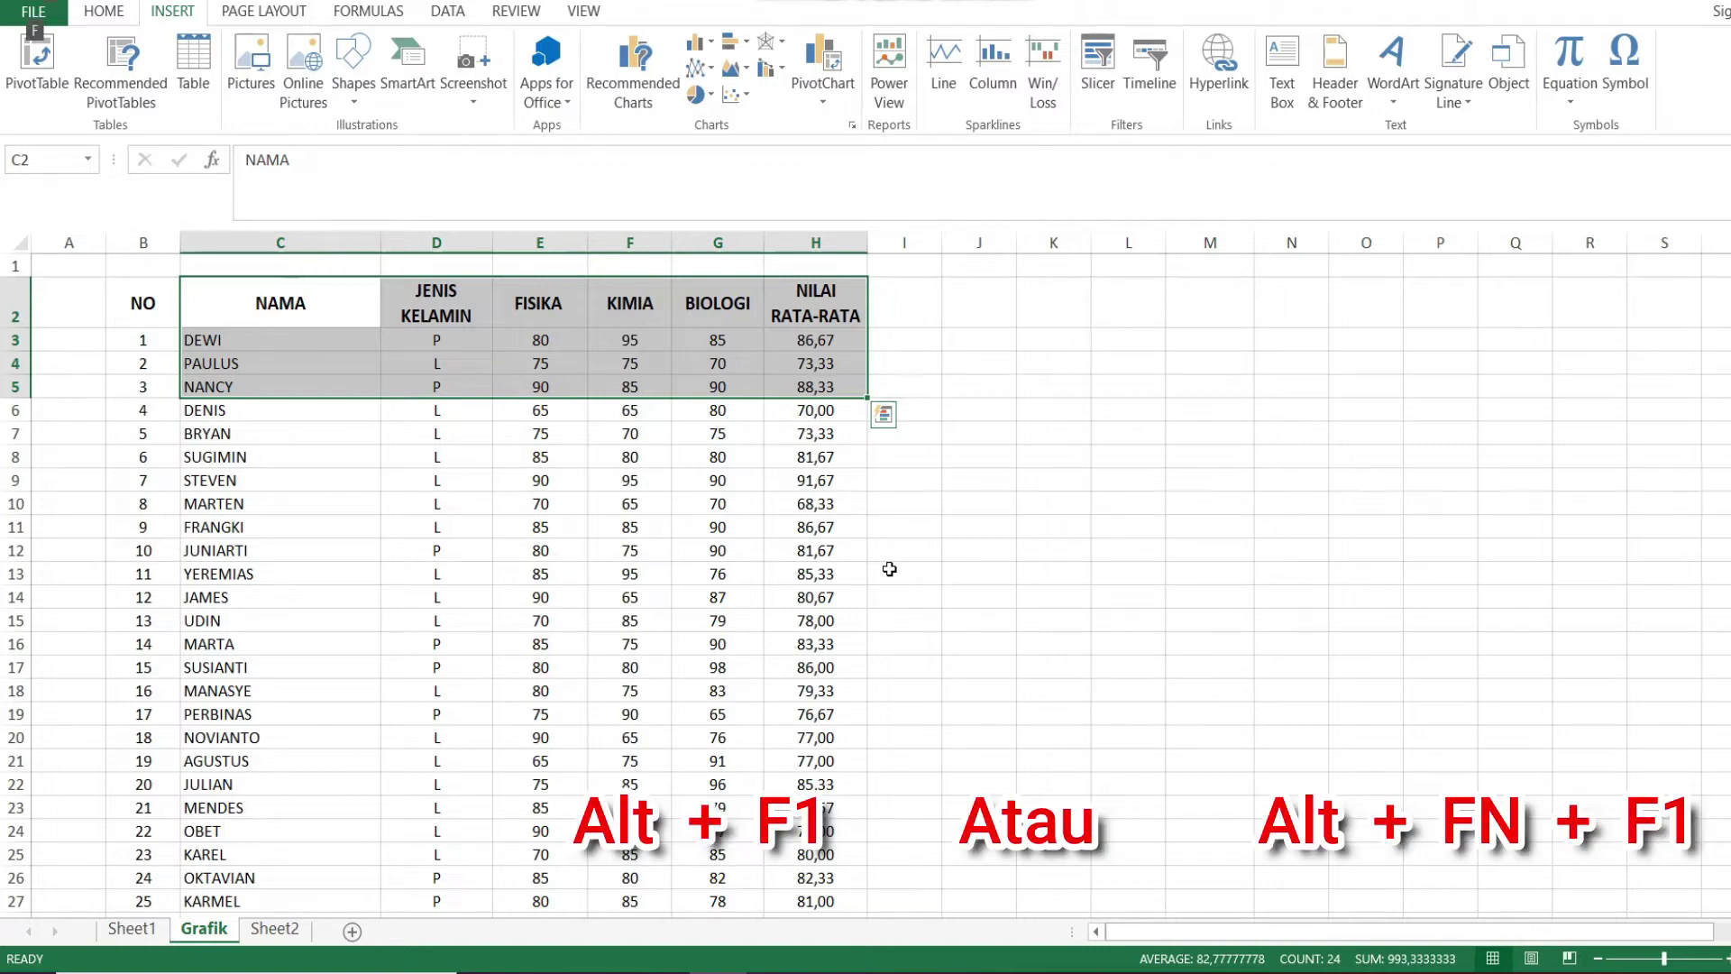
pyautogui.hotkey('alt', 'F1')
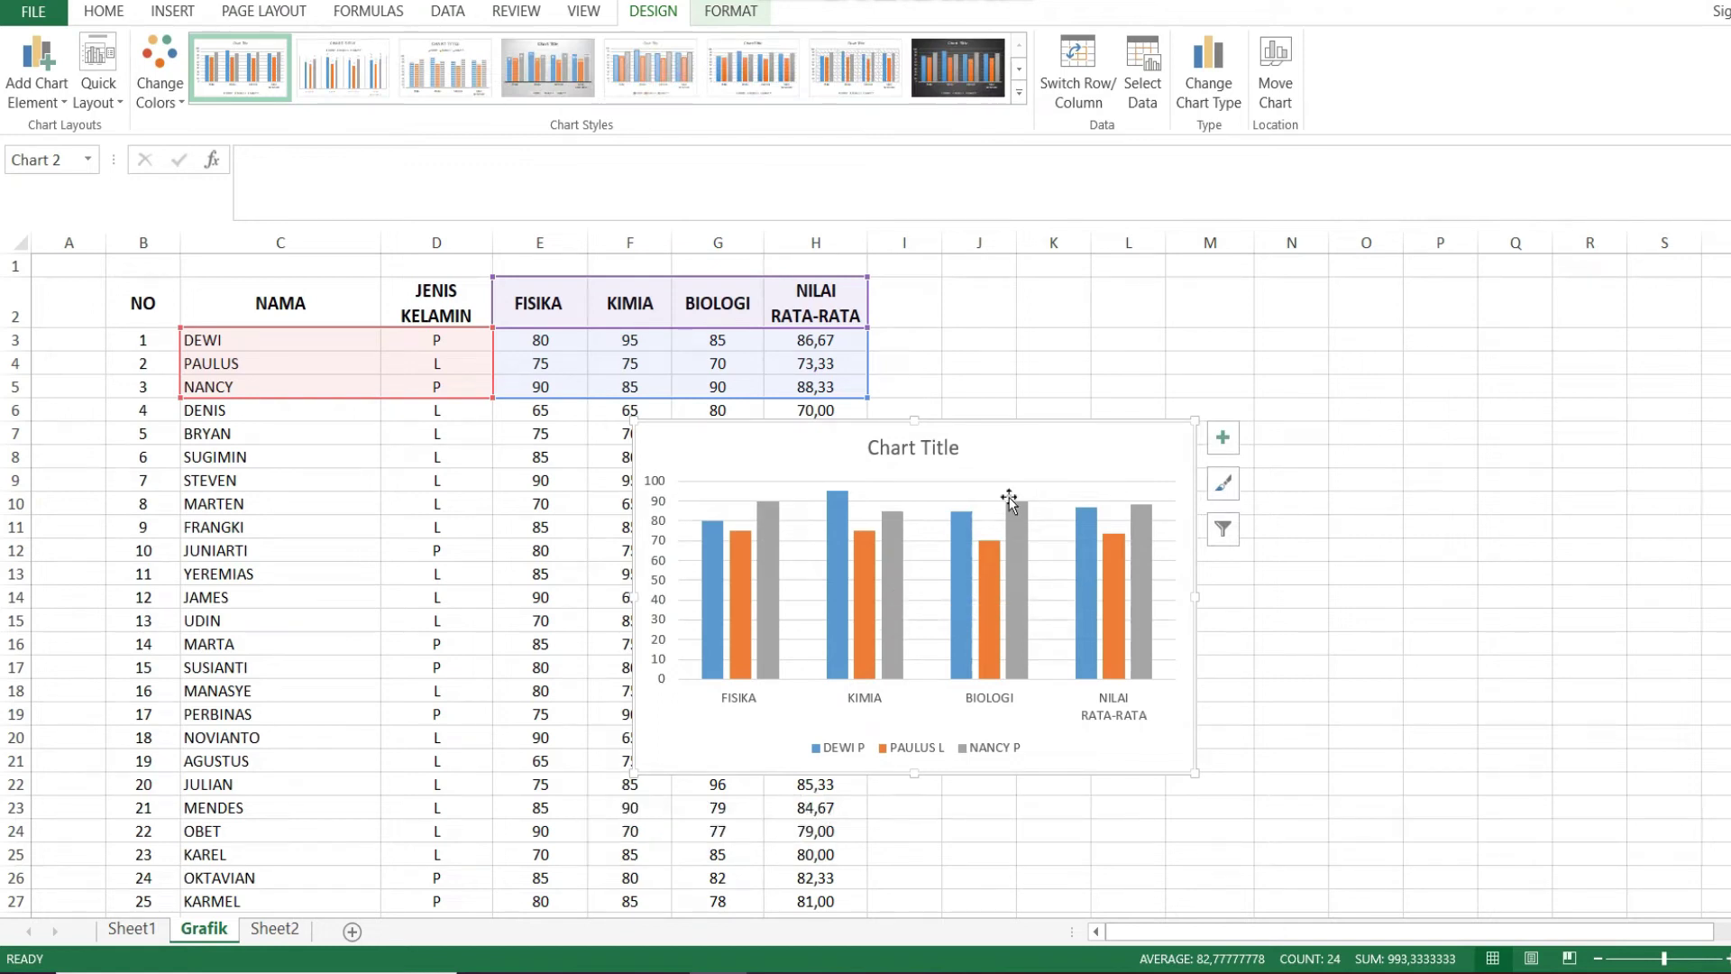
# Step: Select the chart and its NANCY series, undo the chart, then reinsert it with Alt+F1
pyautogui.click(936, 502)
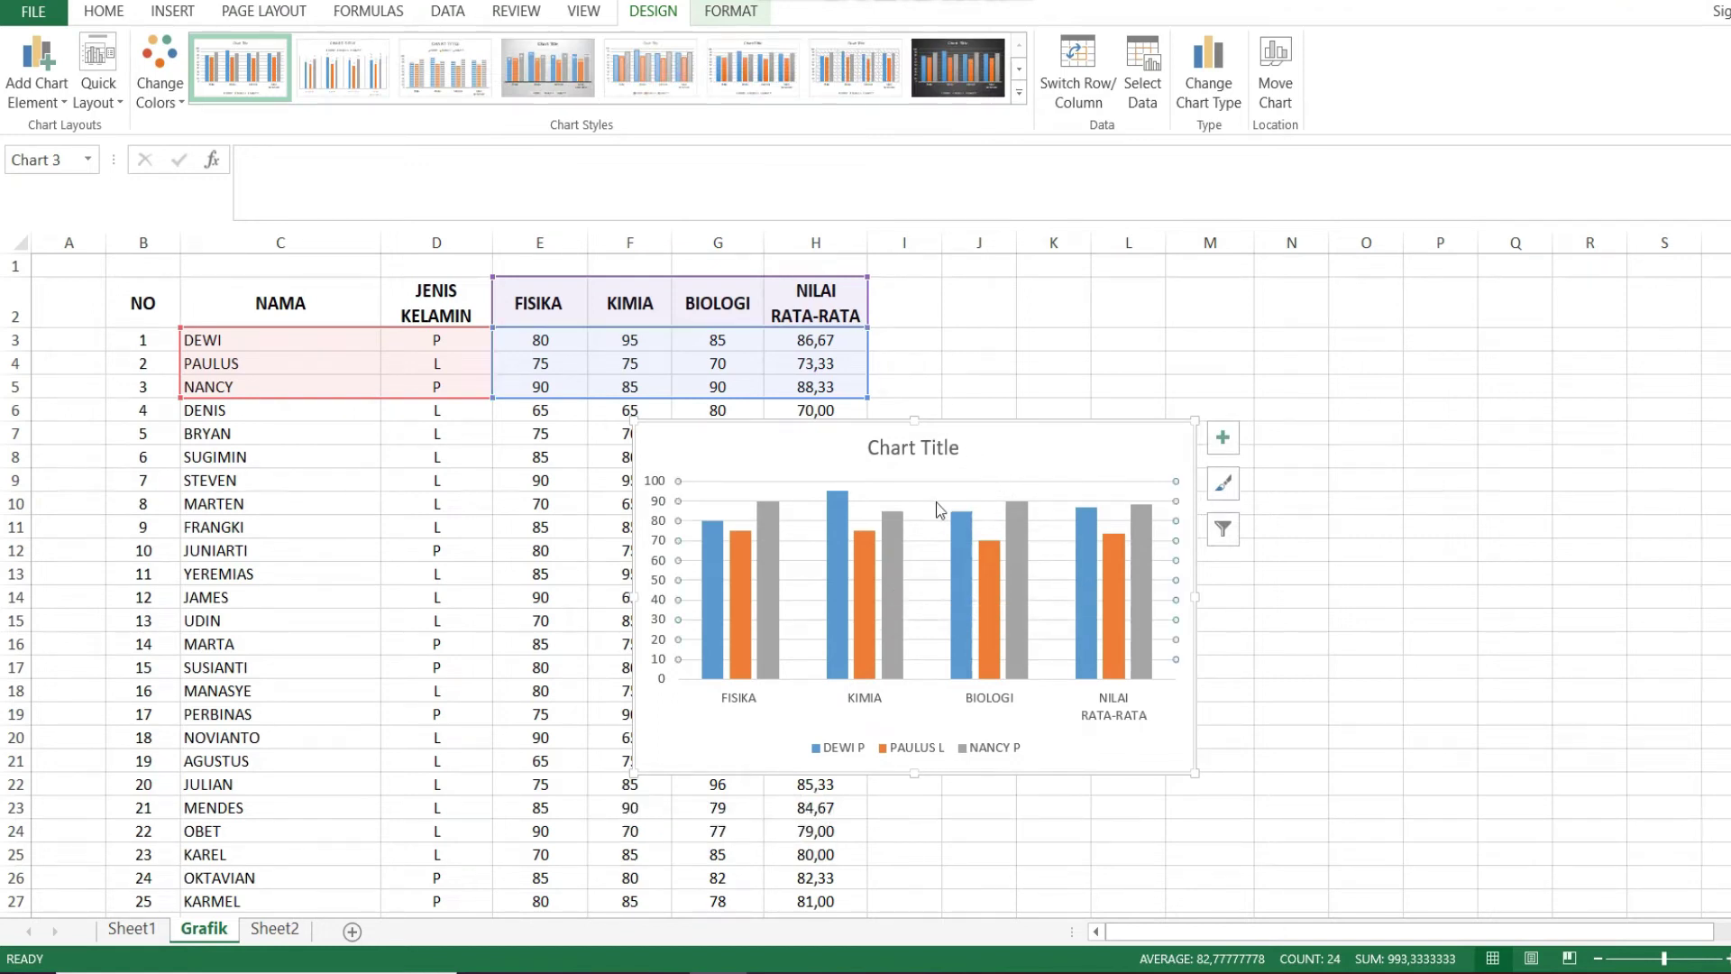
pyautogui.click(936, 390)
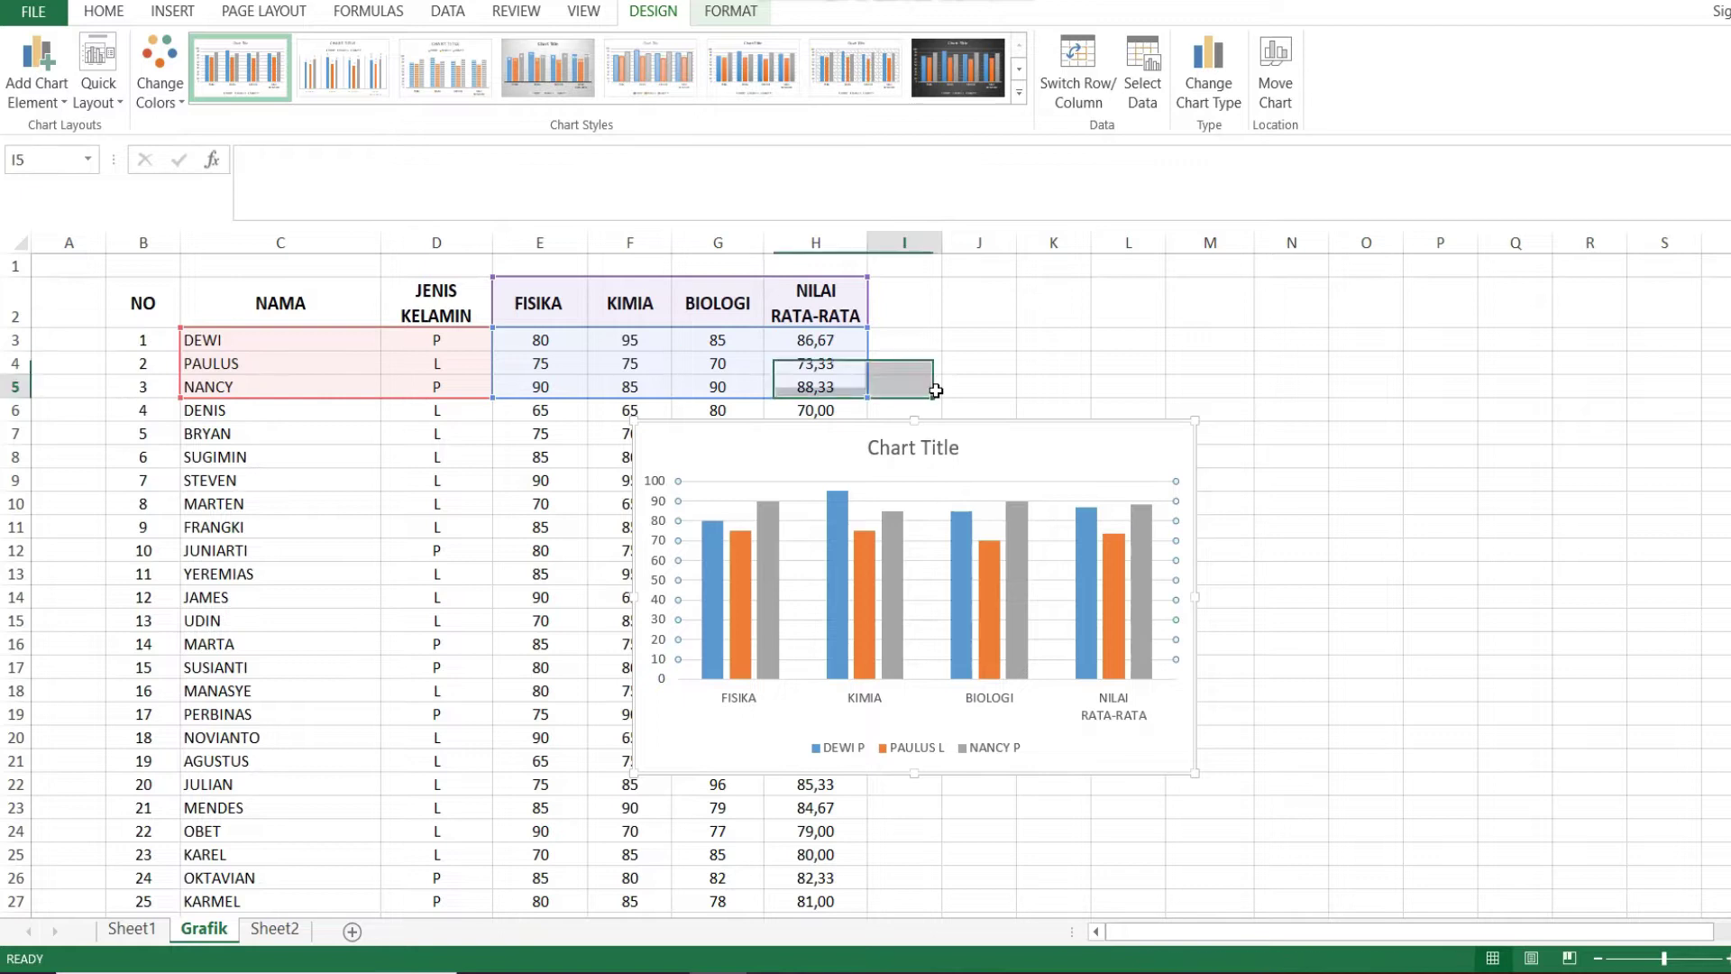
pyautogui.click(925, 459)
pyautogui.click(895, 532)
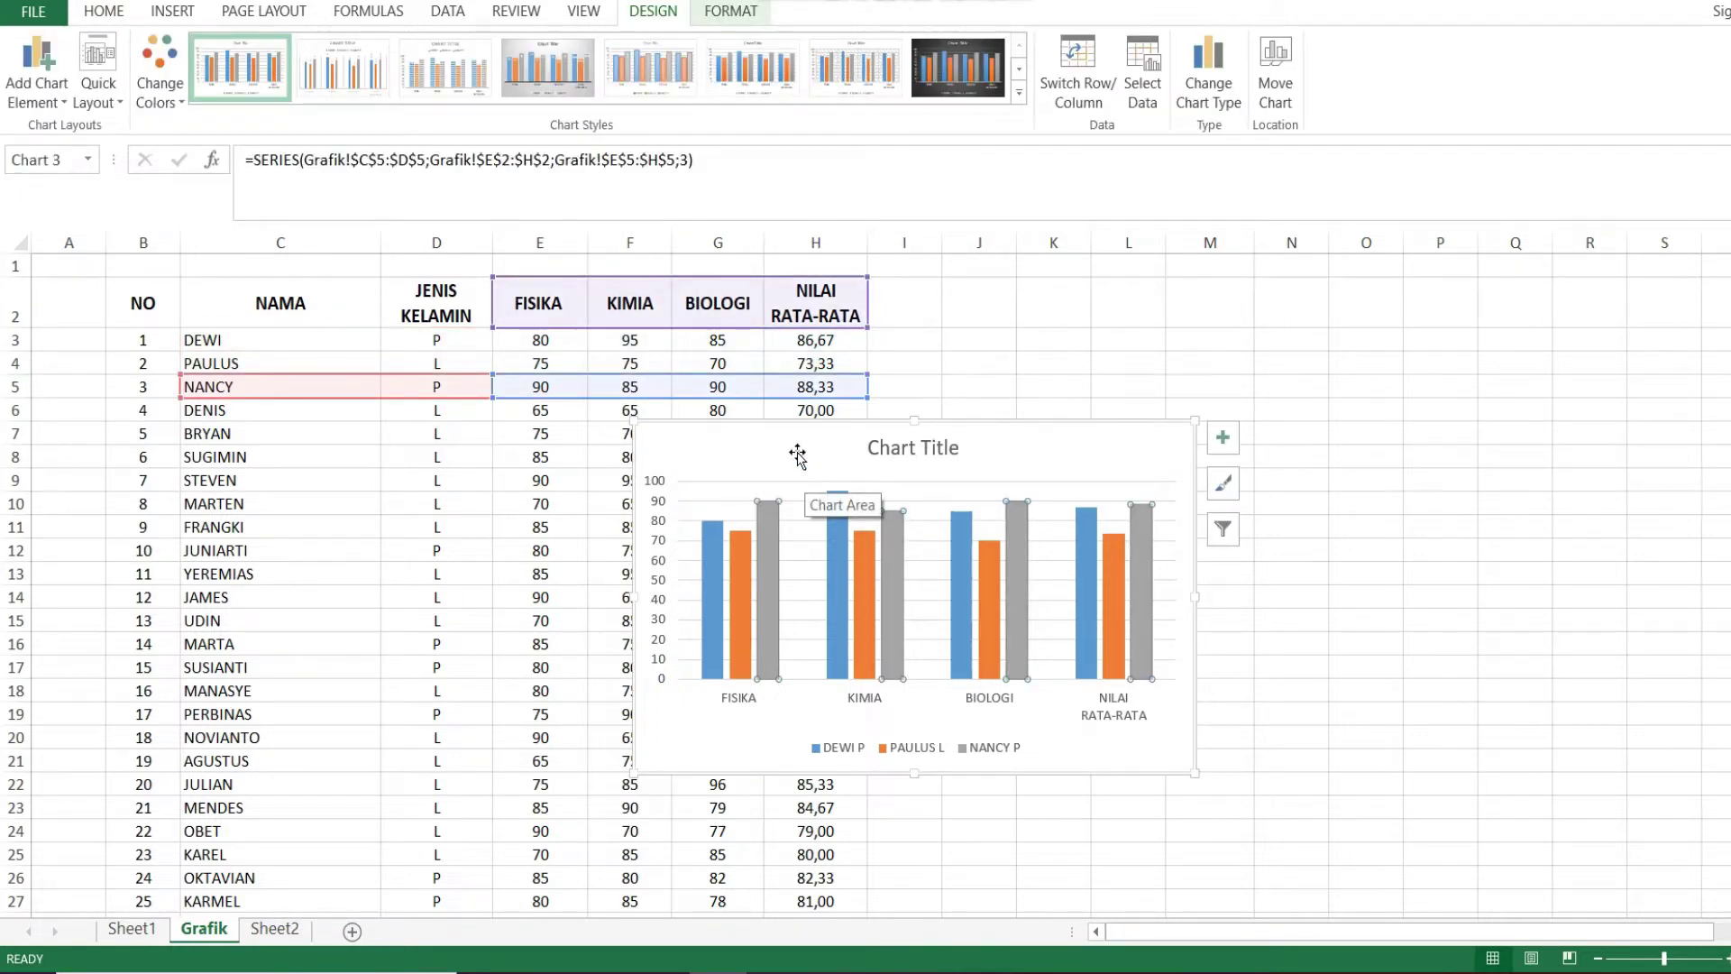
pyautogui.hotkey('ctrl', 'z')
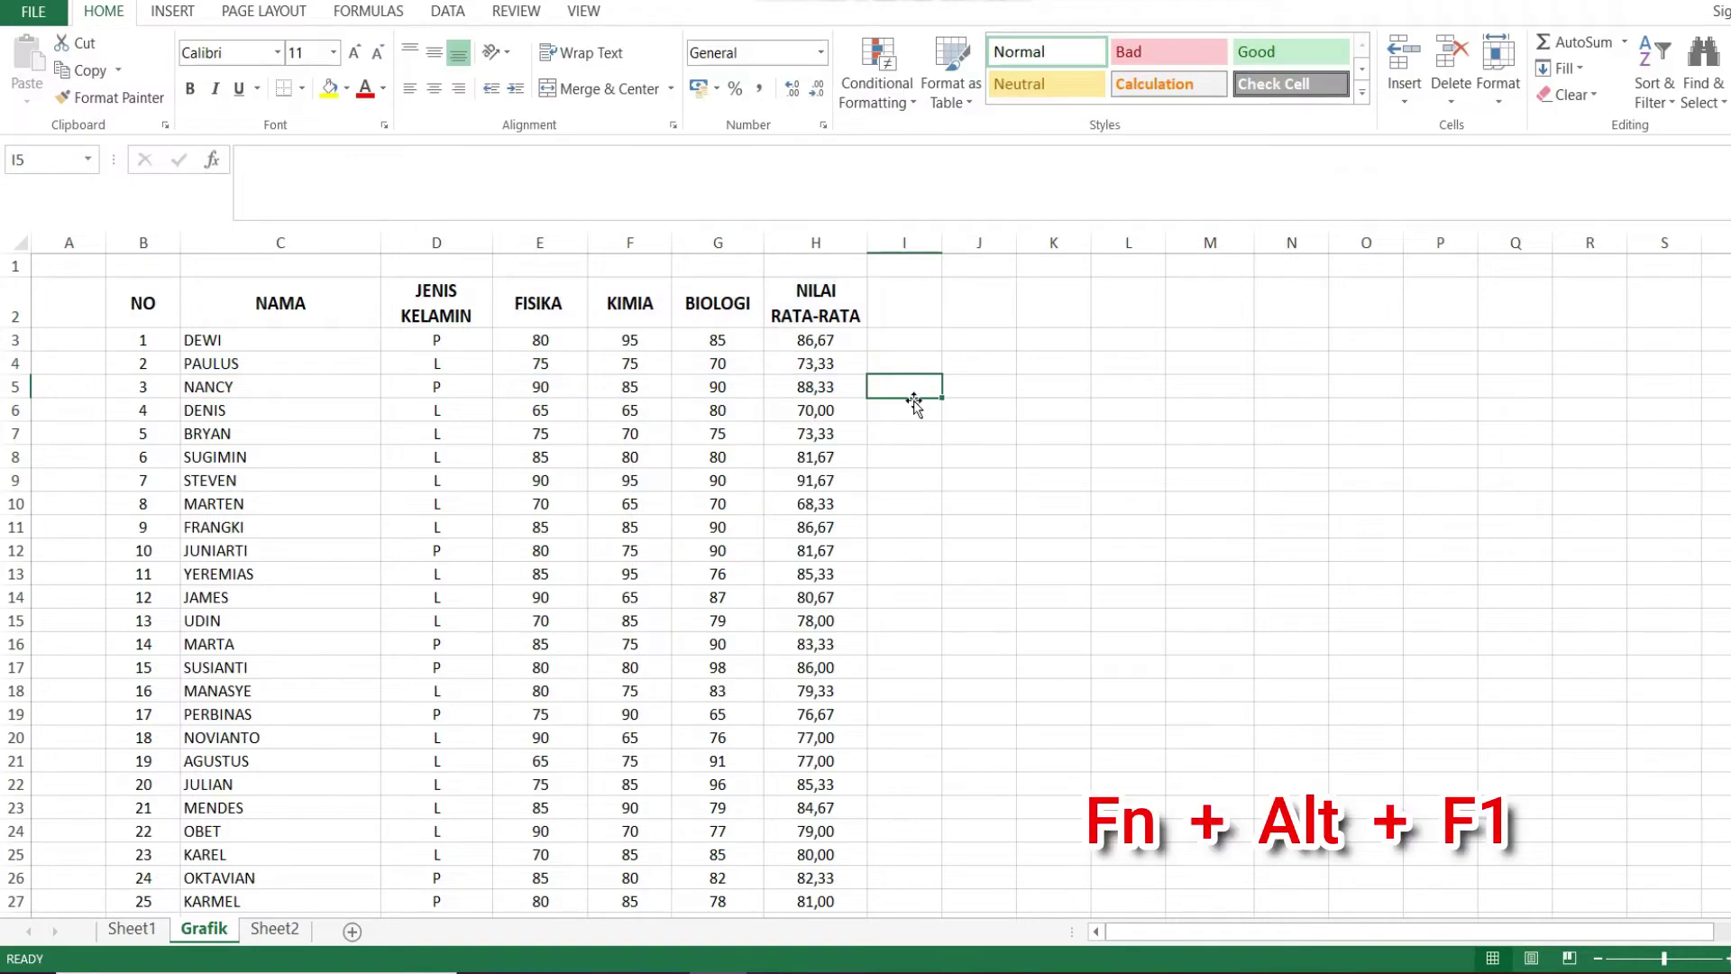
pyautogui.hotkey('alt', 'F1')
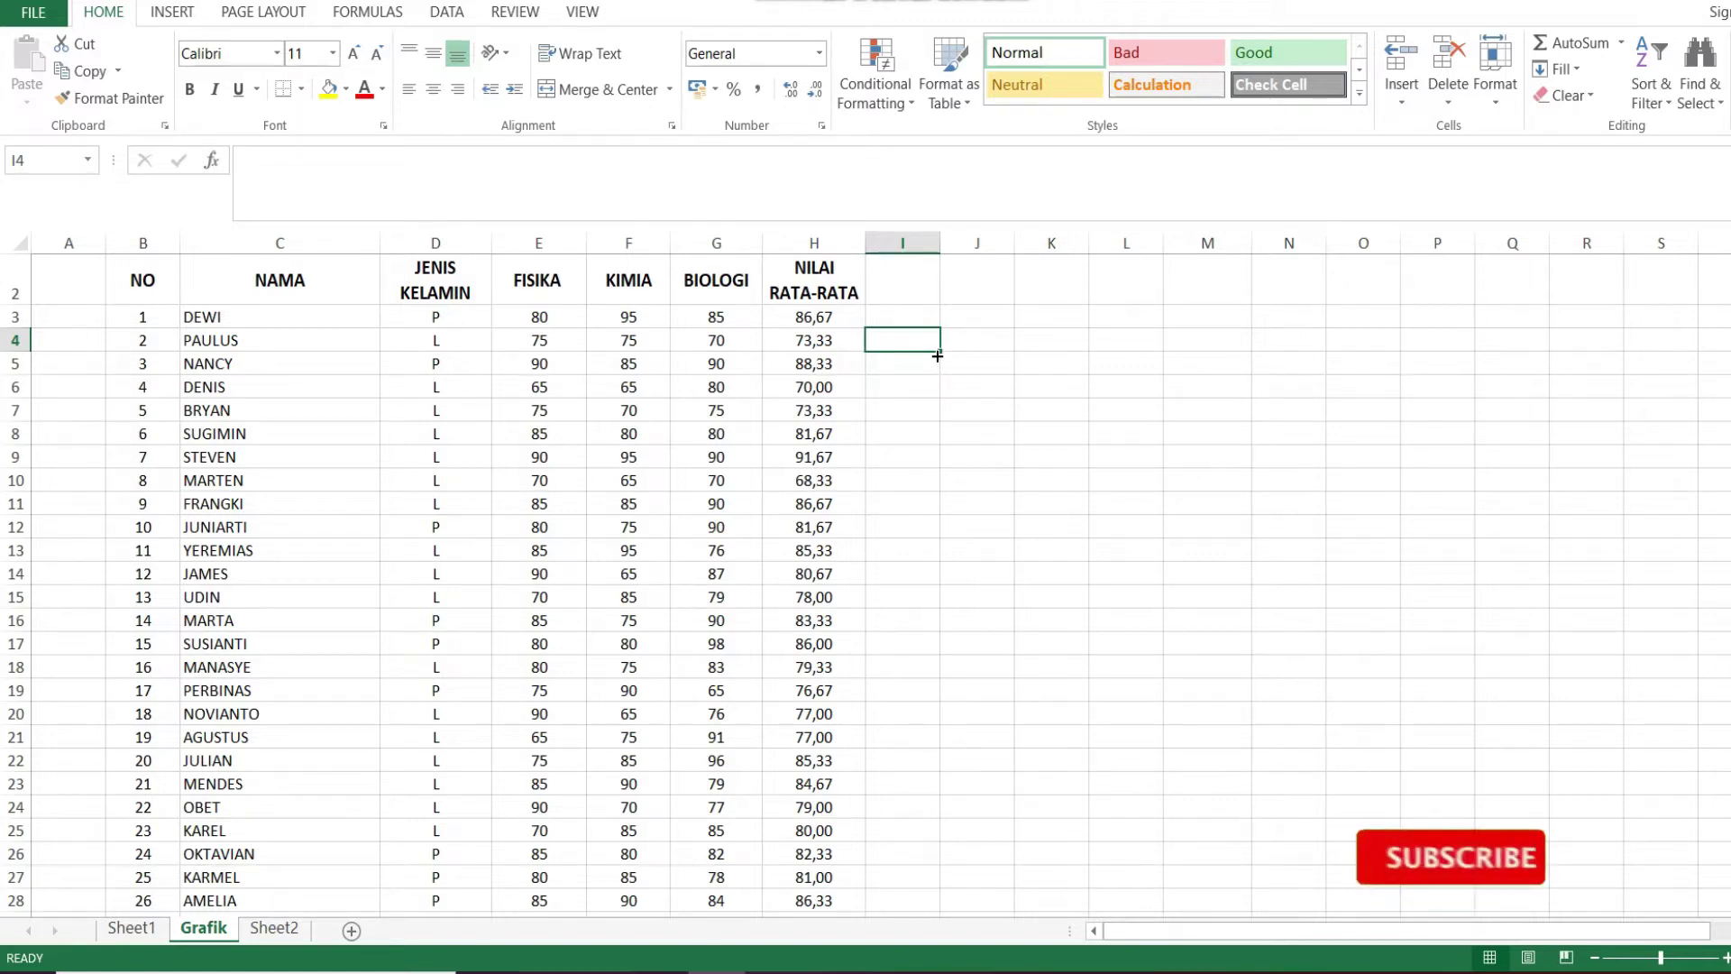
pyautogui.scroll(1, 154, 288)
pyautogui.click(154, 283)
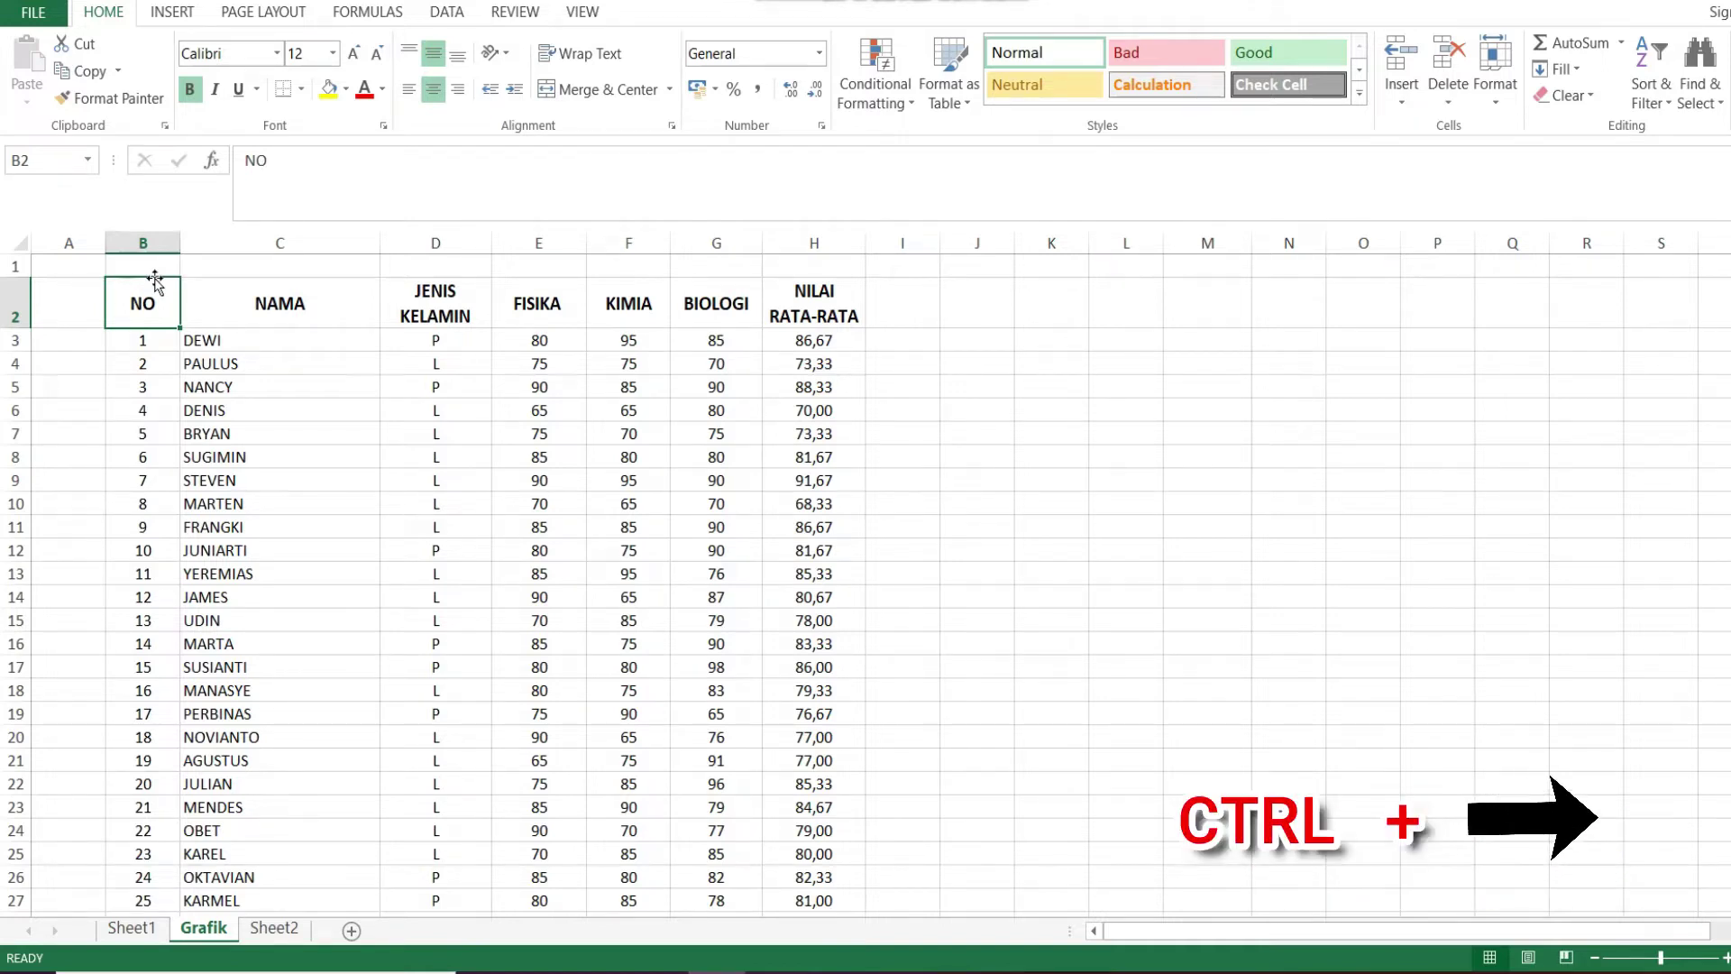
pyautogui.hotkey('ctrl', 'Right')
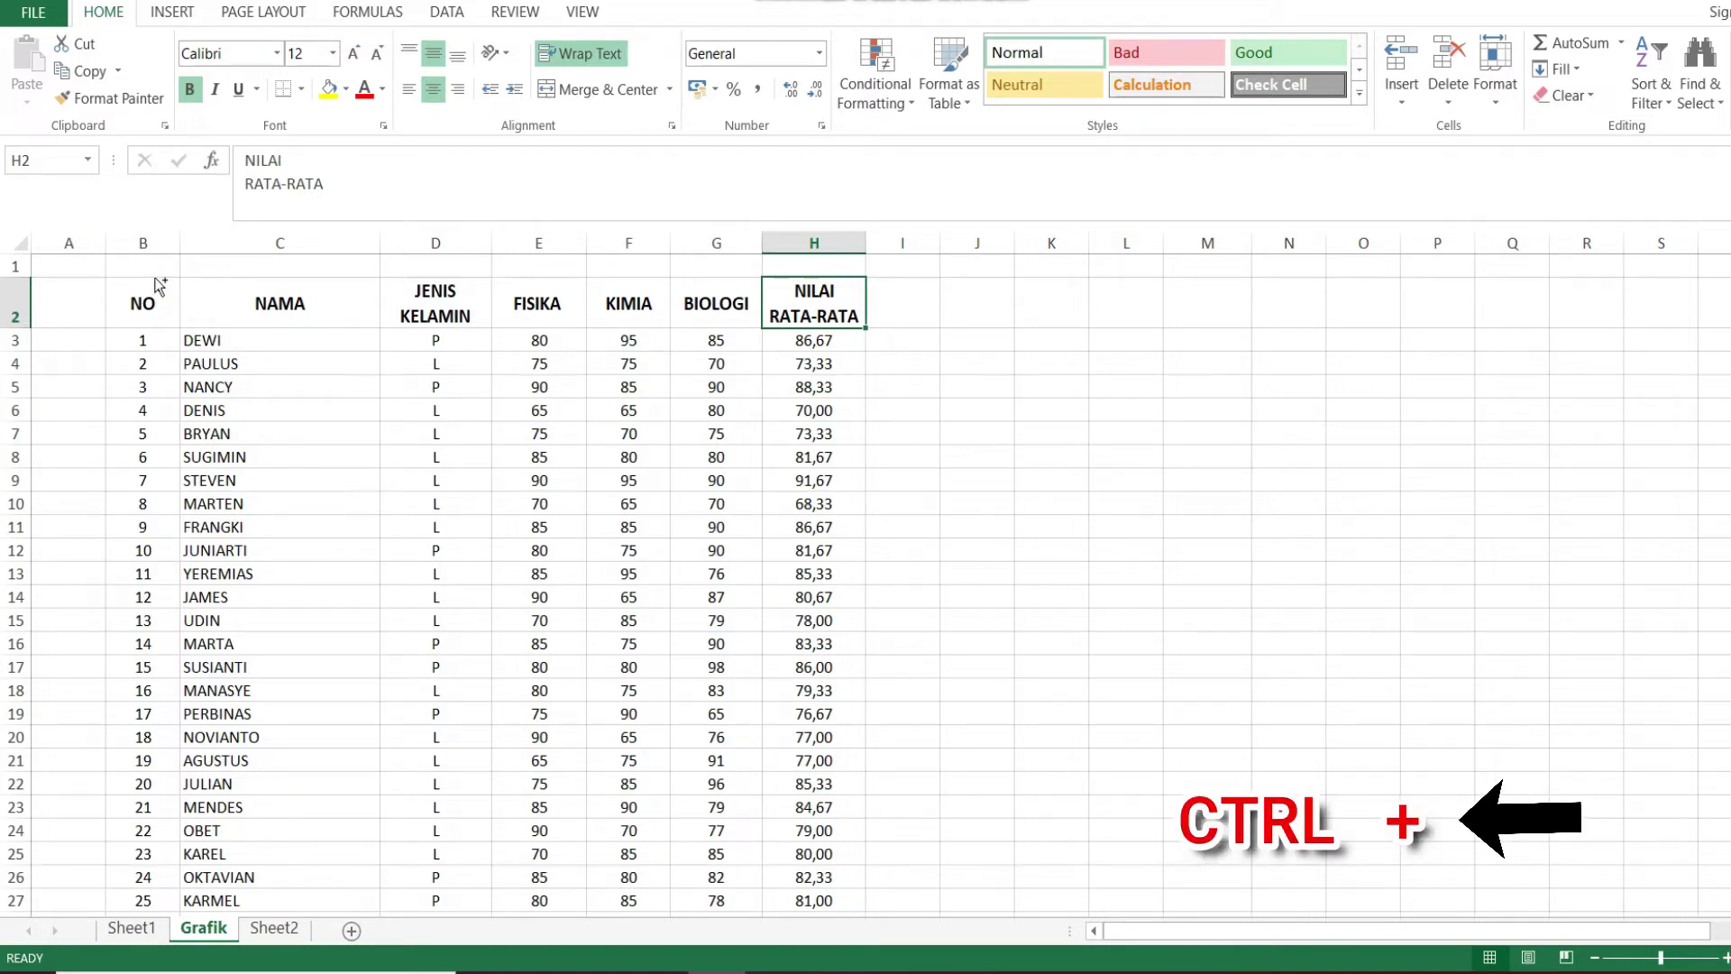
pyautogui.hotkey('ctrl', 'Left')
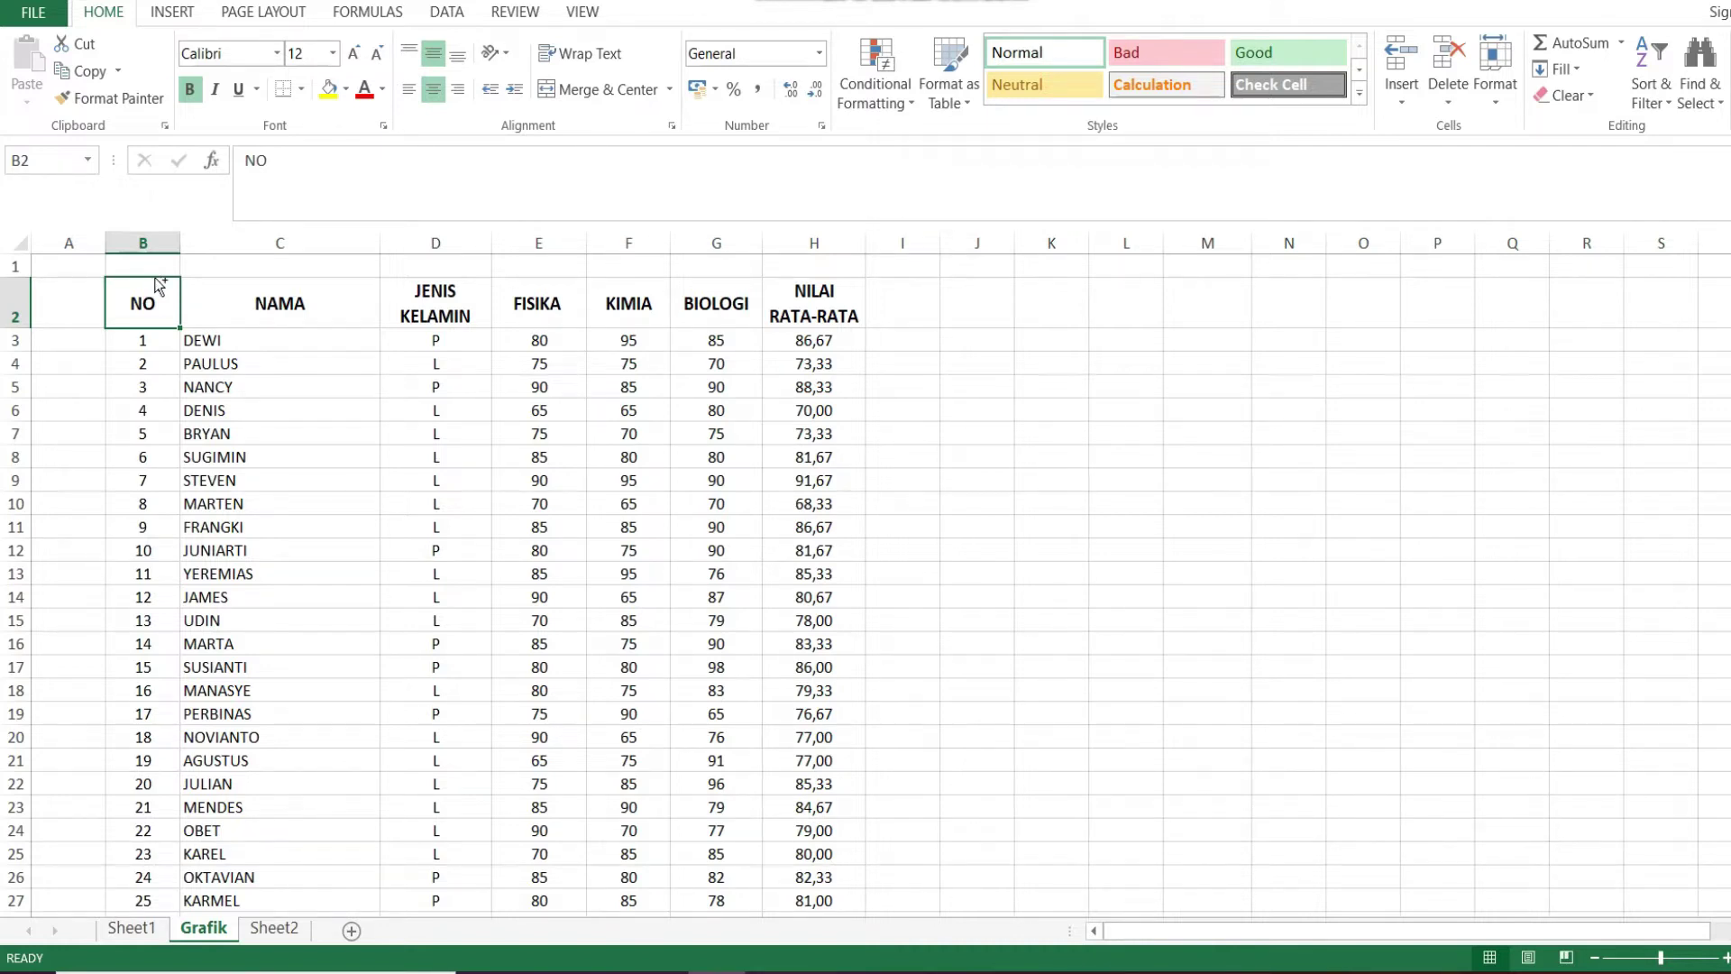
pyautogui.hotkey('ctrl', 'Down')
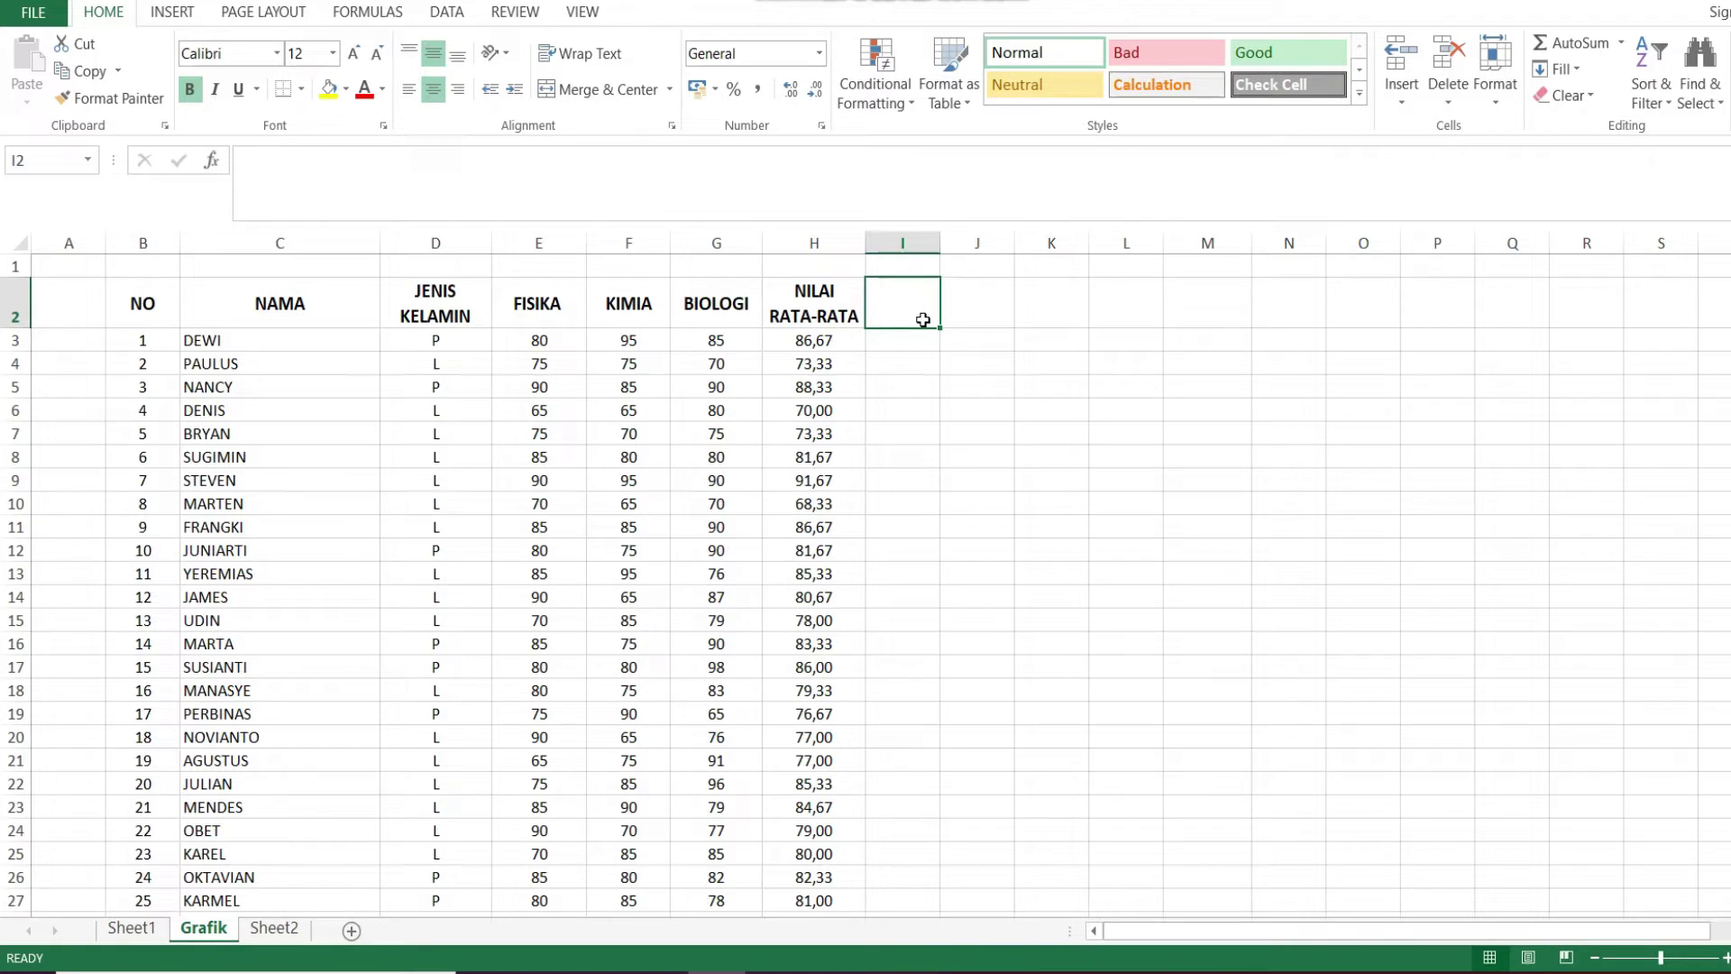
pyautogui.click(142, 307)
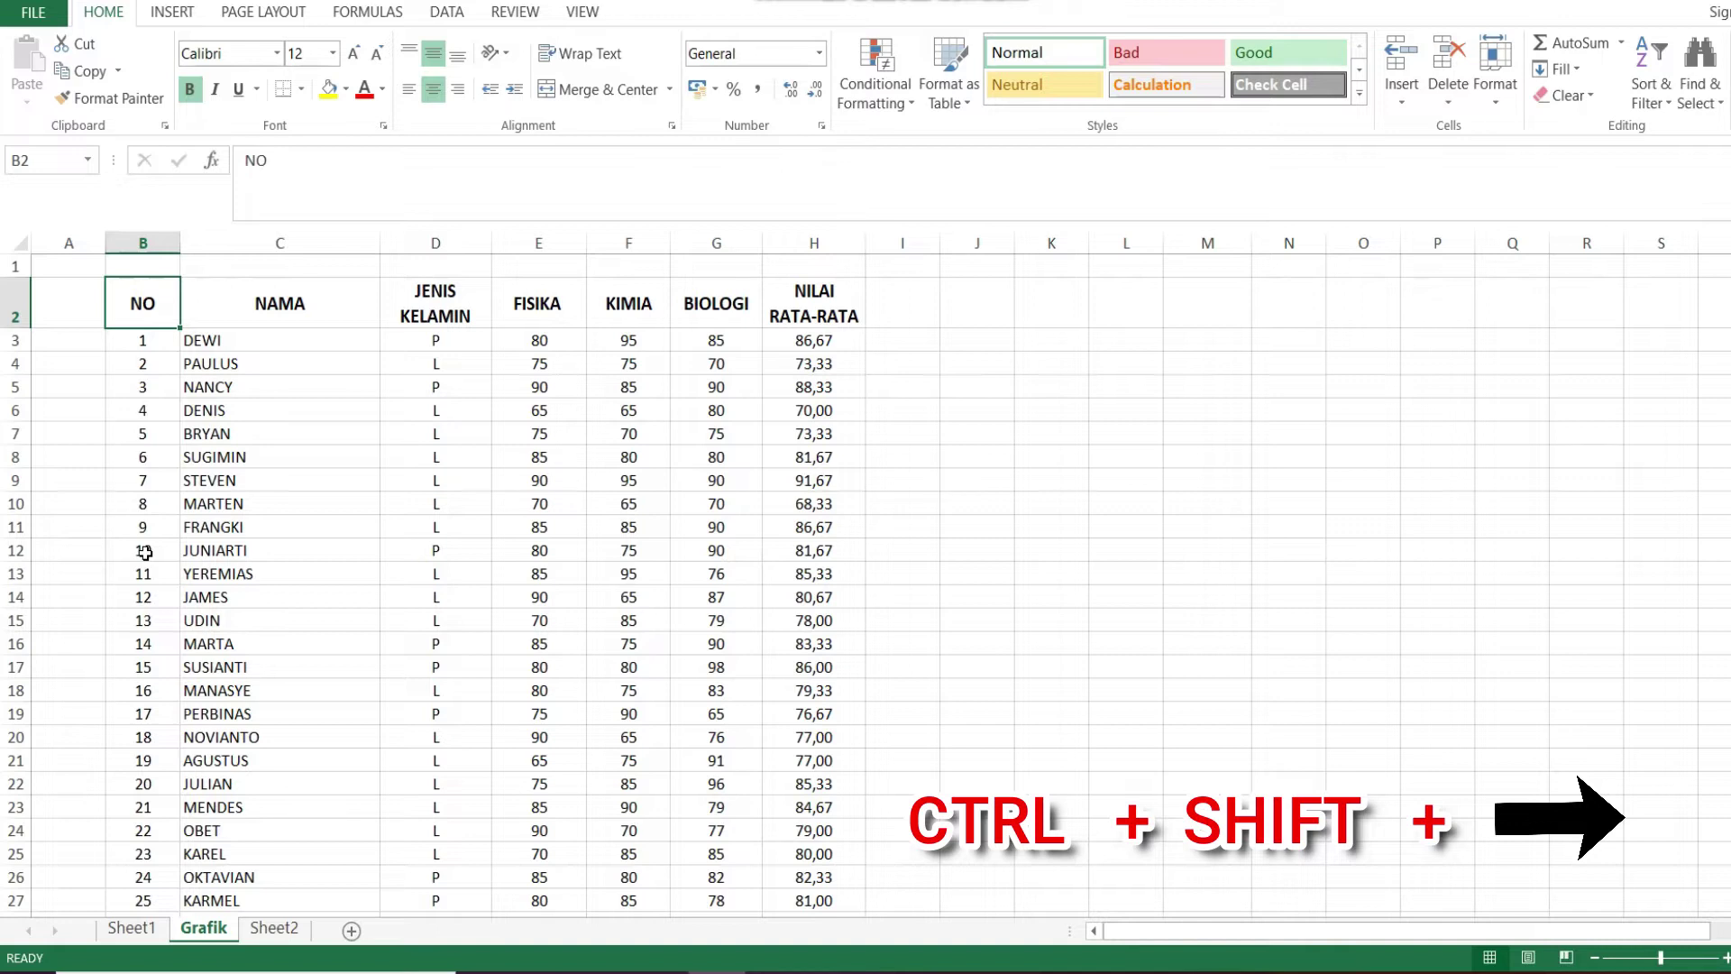
pyautogui.hotkey('ctrl', 'shift', 'Right')
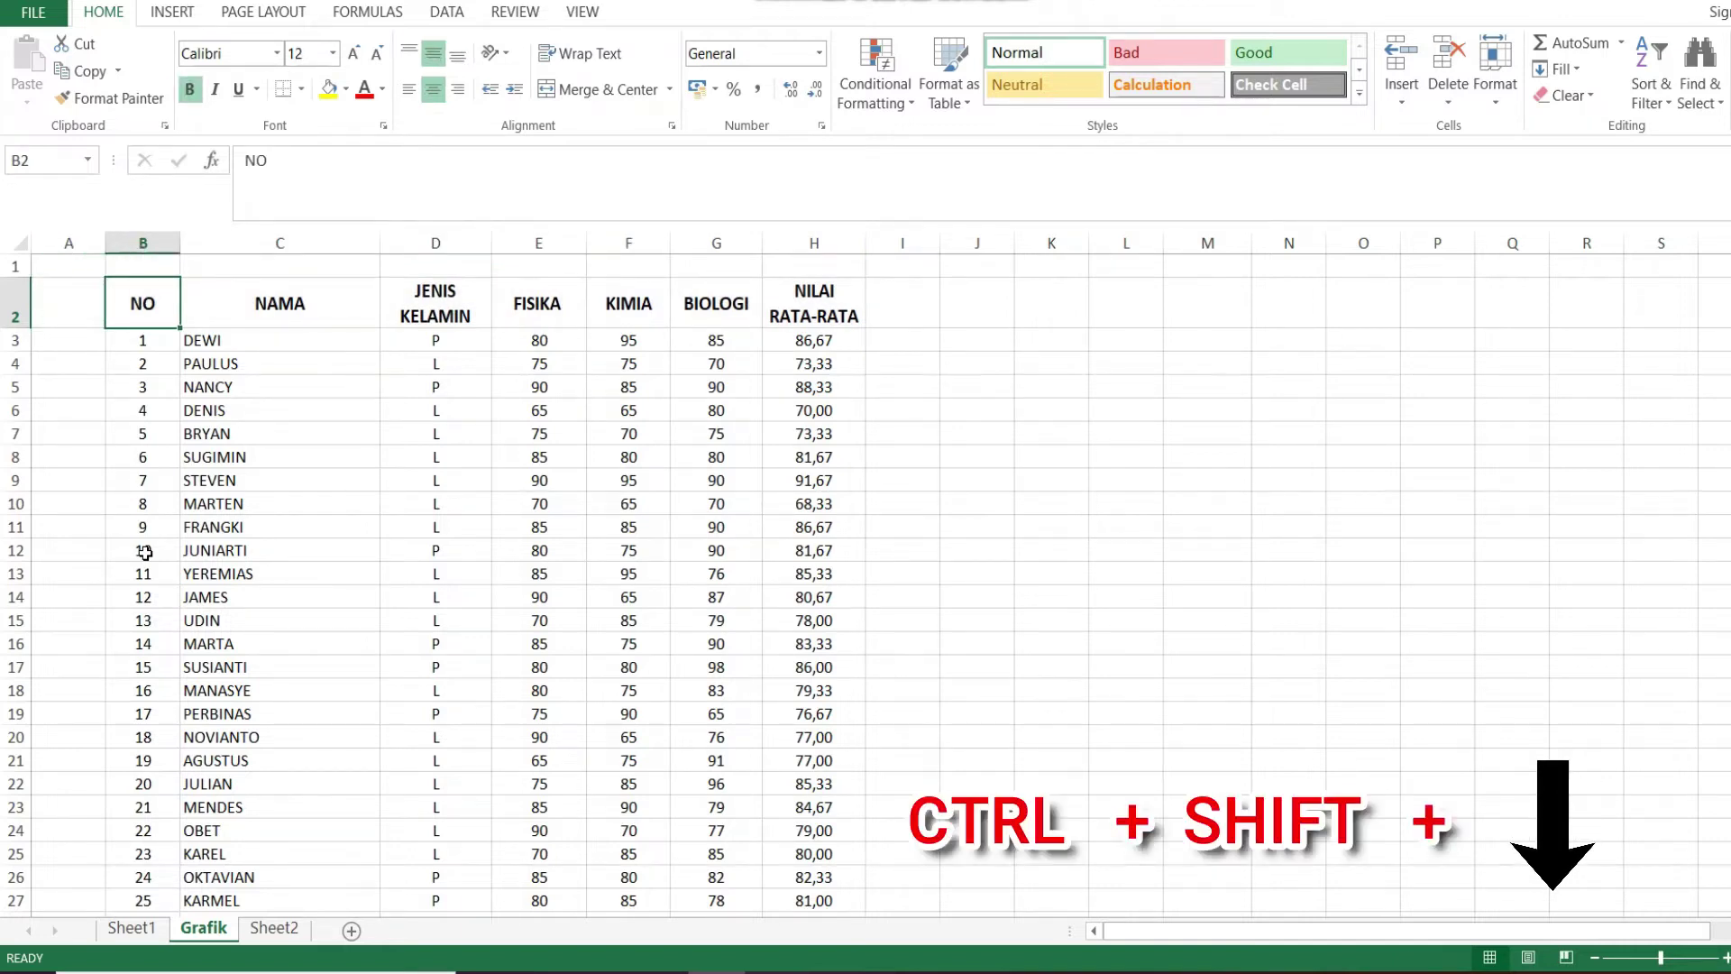
pyautogui.hotkey('ctrl', 'shift', 'Down')
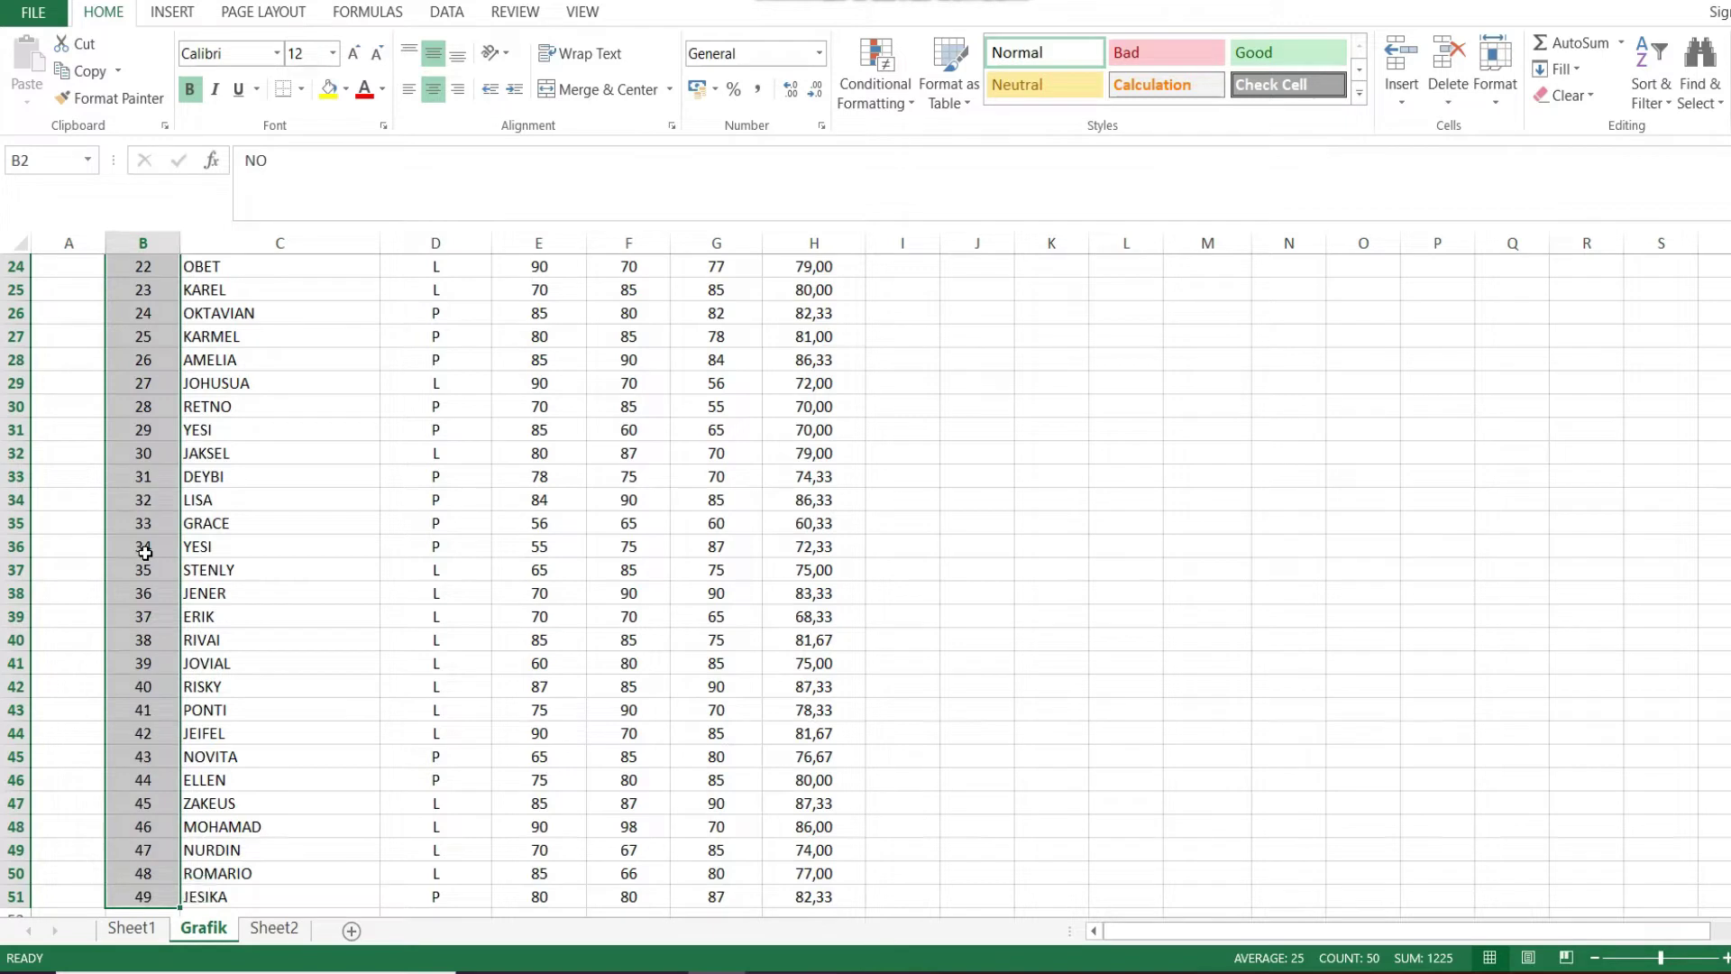
pyautogui.hotkey('ctrl', 'shift', 'Right')
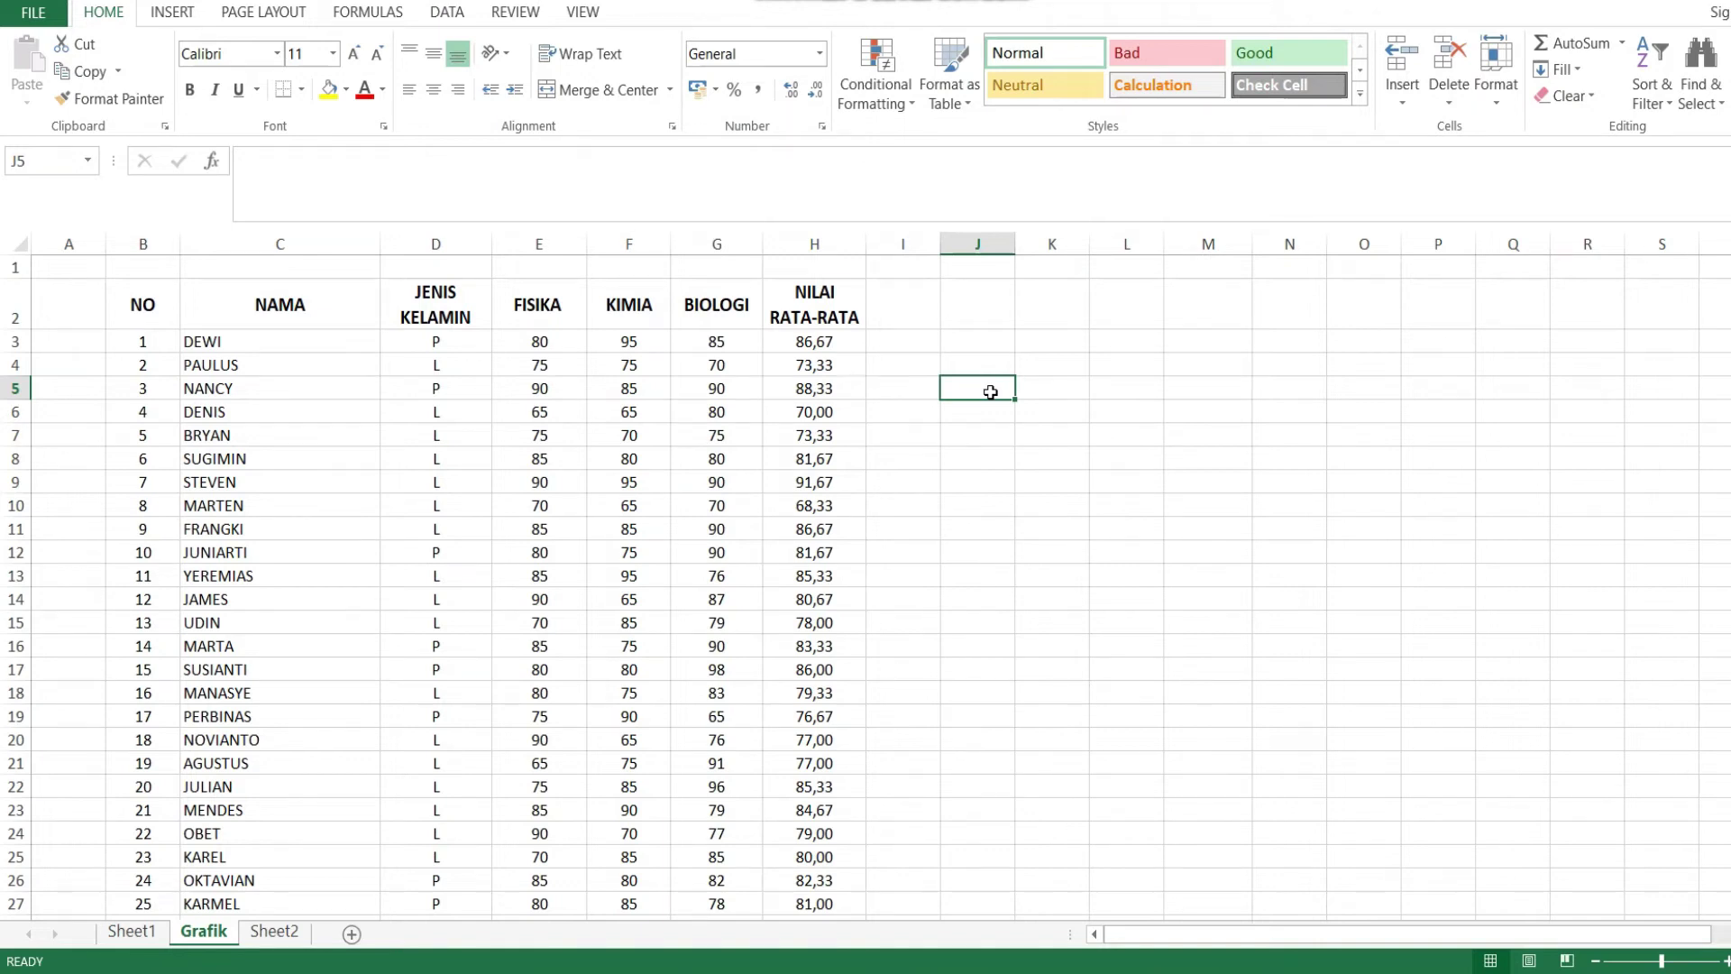
pyautogui.click(613, 410)
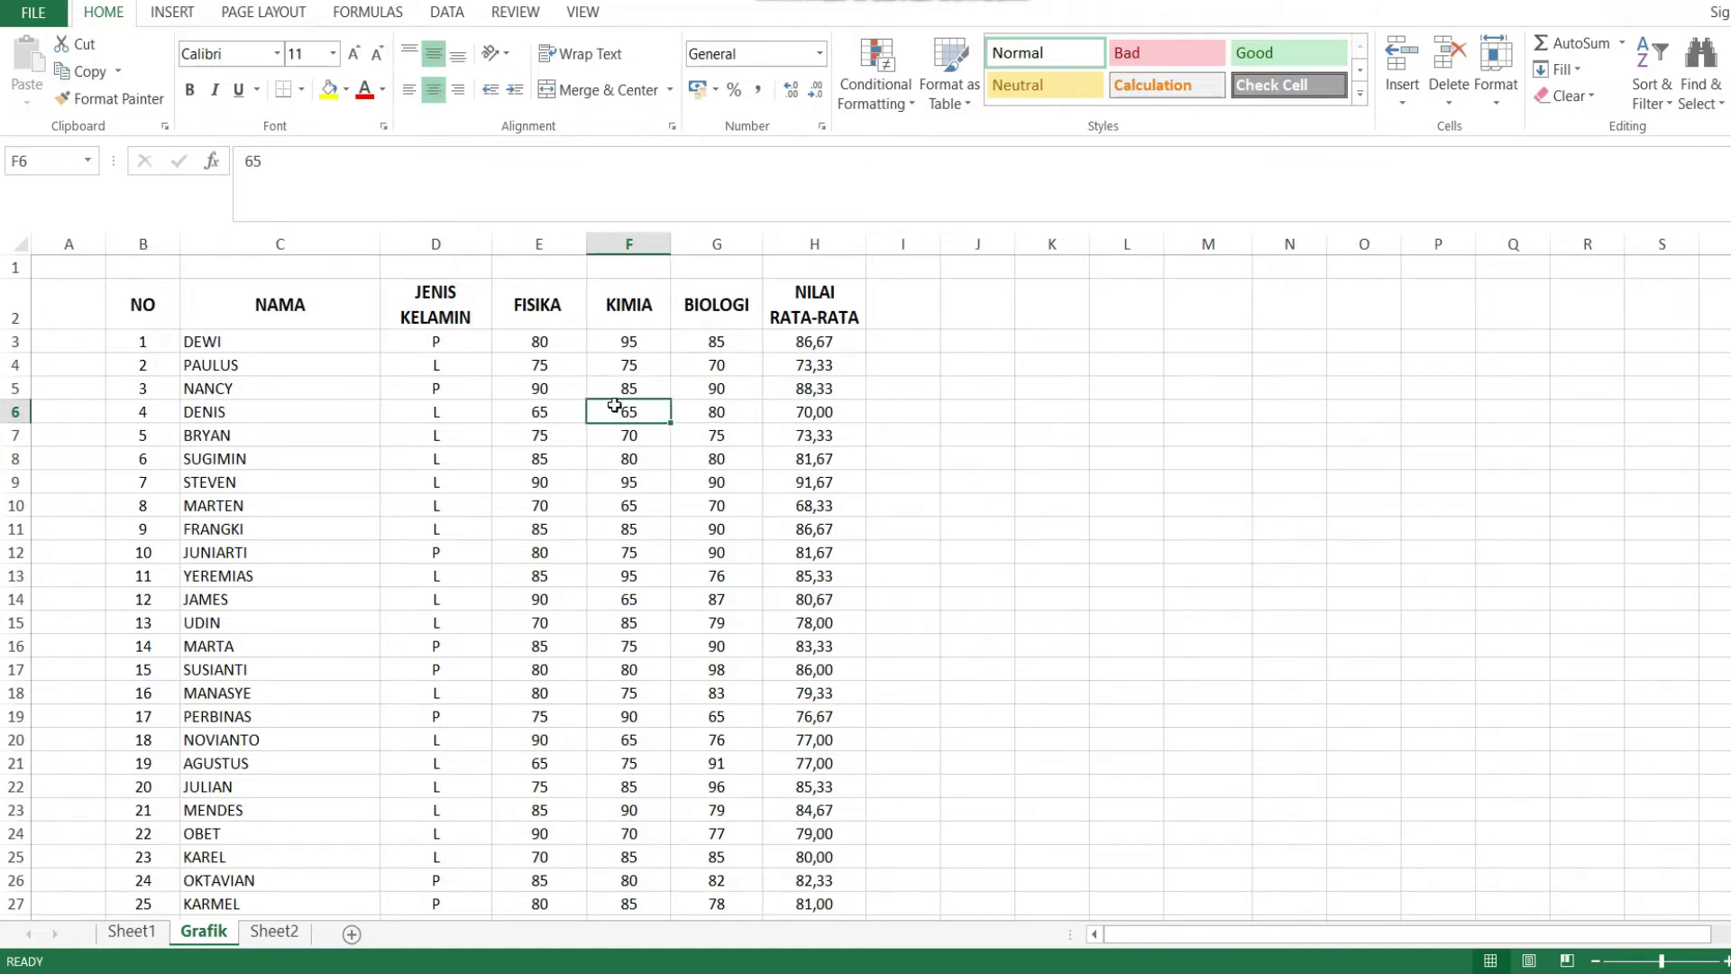
pyautogui.click(617, 393)
pyautogui.click(622, 415)
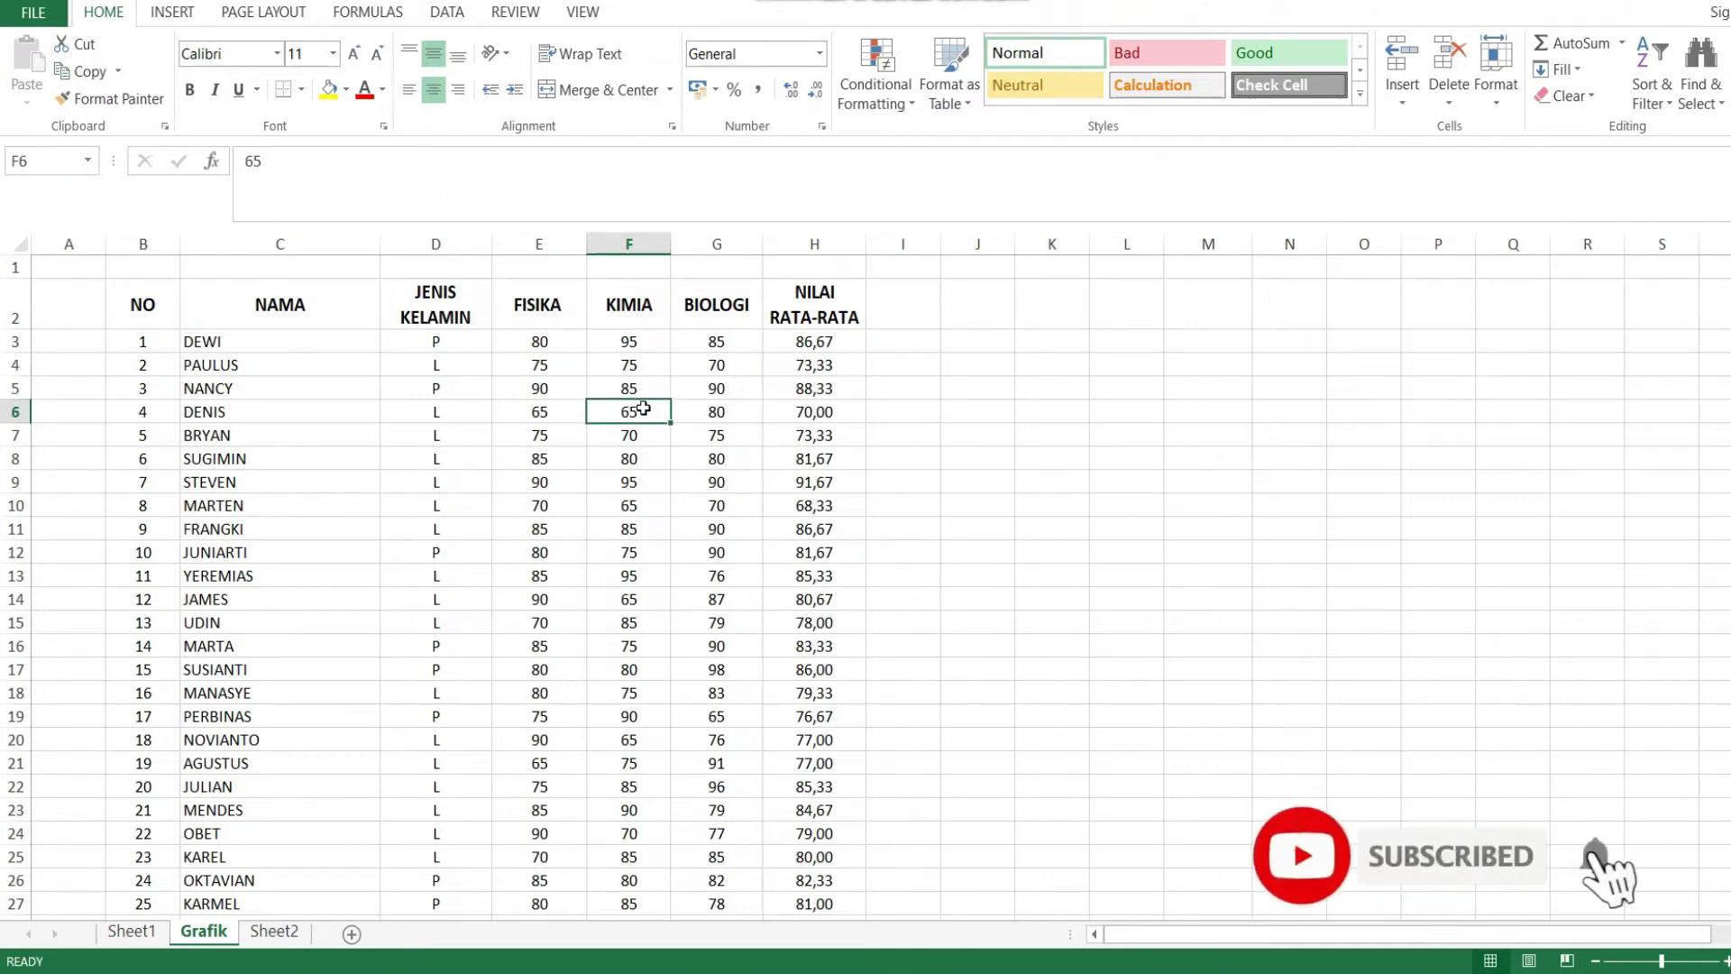
pyautogui.rightClick(645, 416)
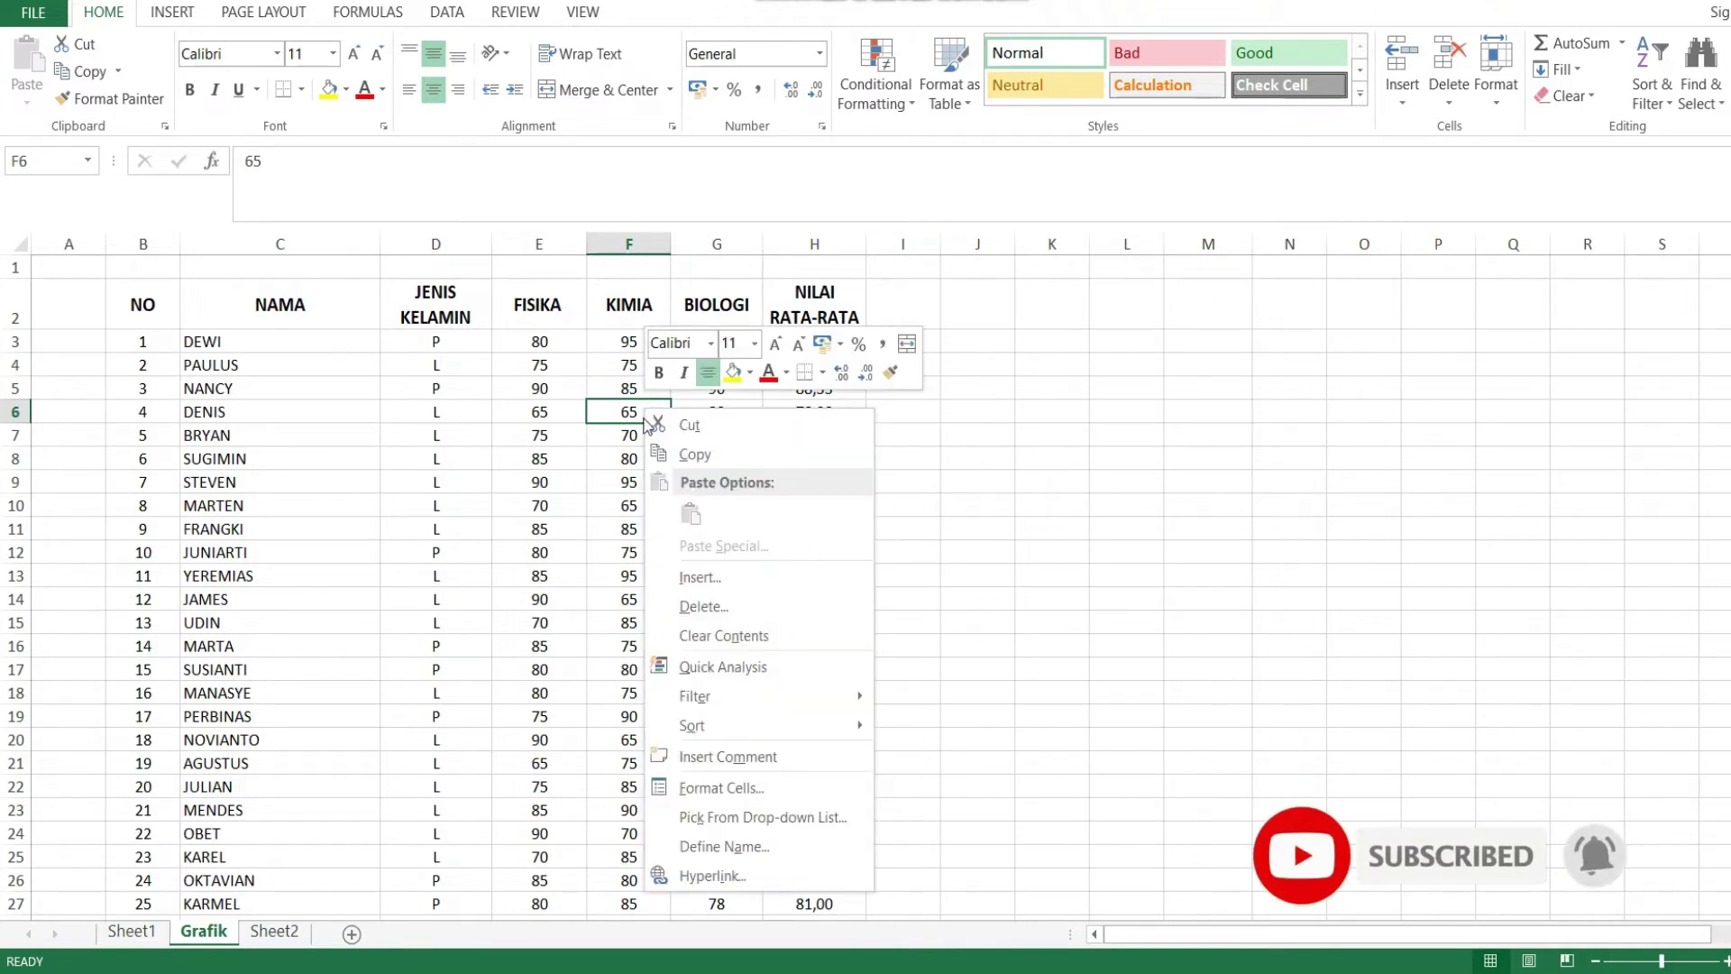
pyautogui.click(750, 787)
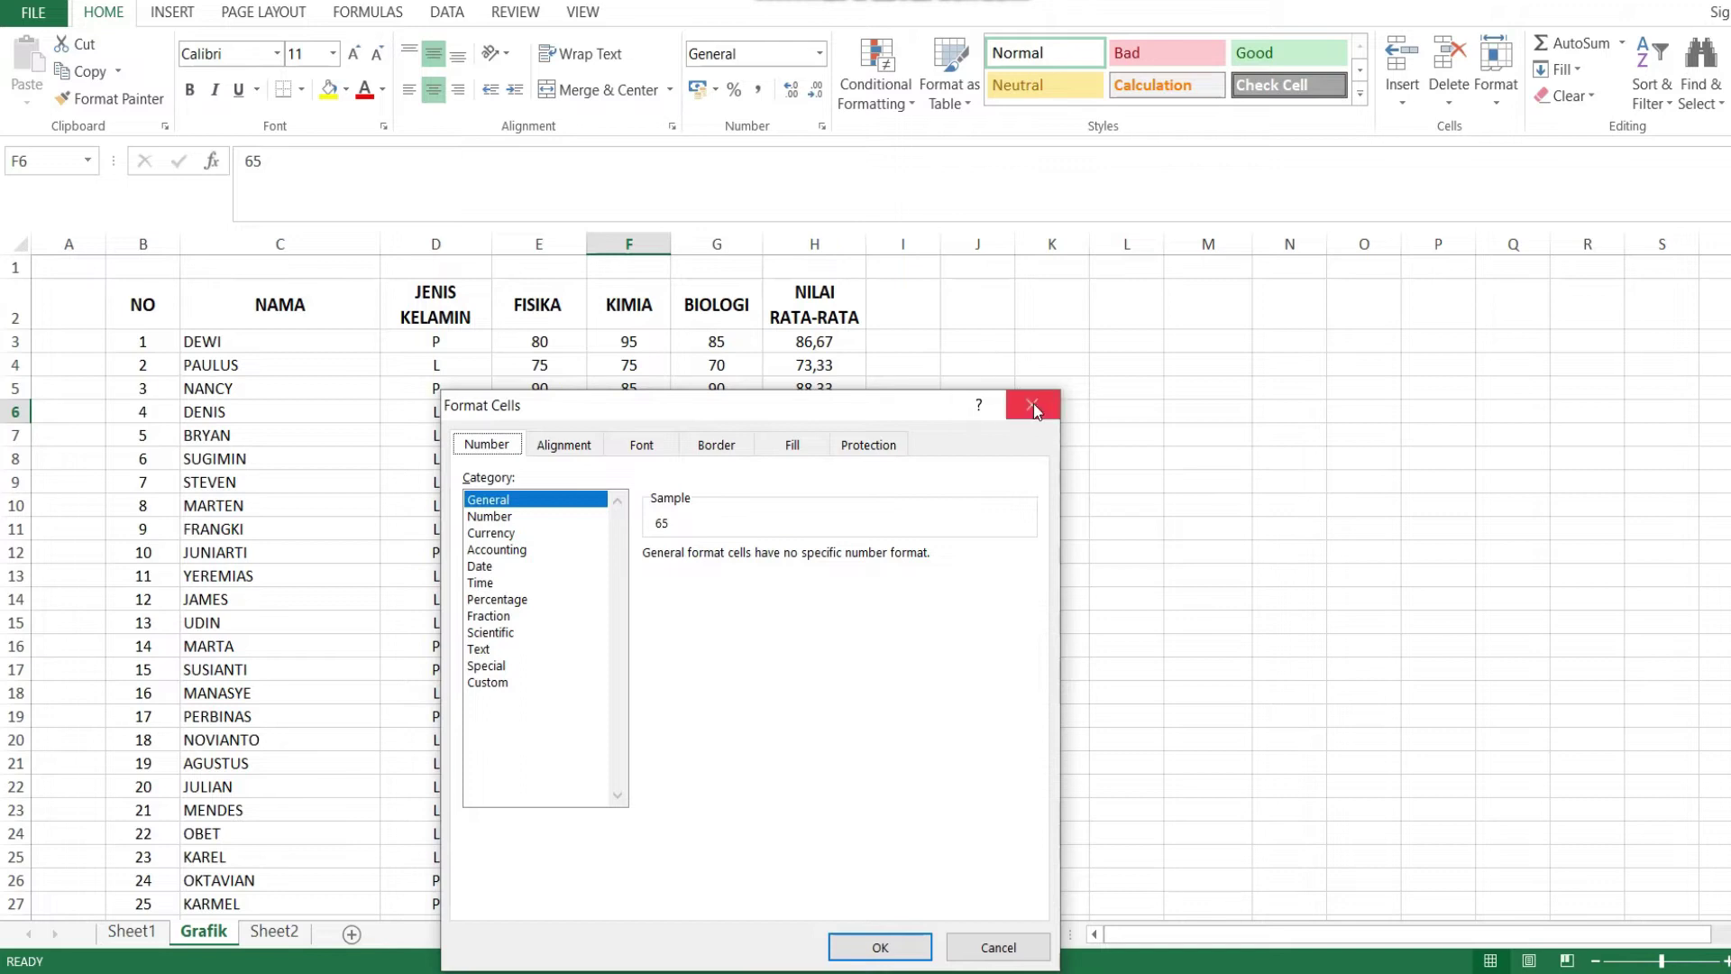
pyautogui.click(1033, 405)
pyautogui.click(647, 389)
pyautogui.click(642, 412)
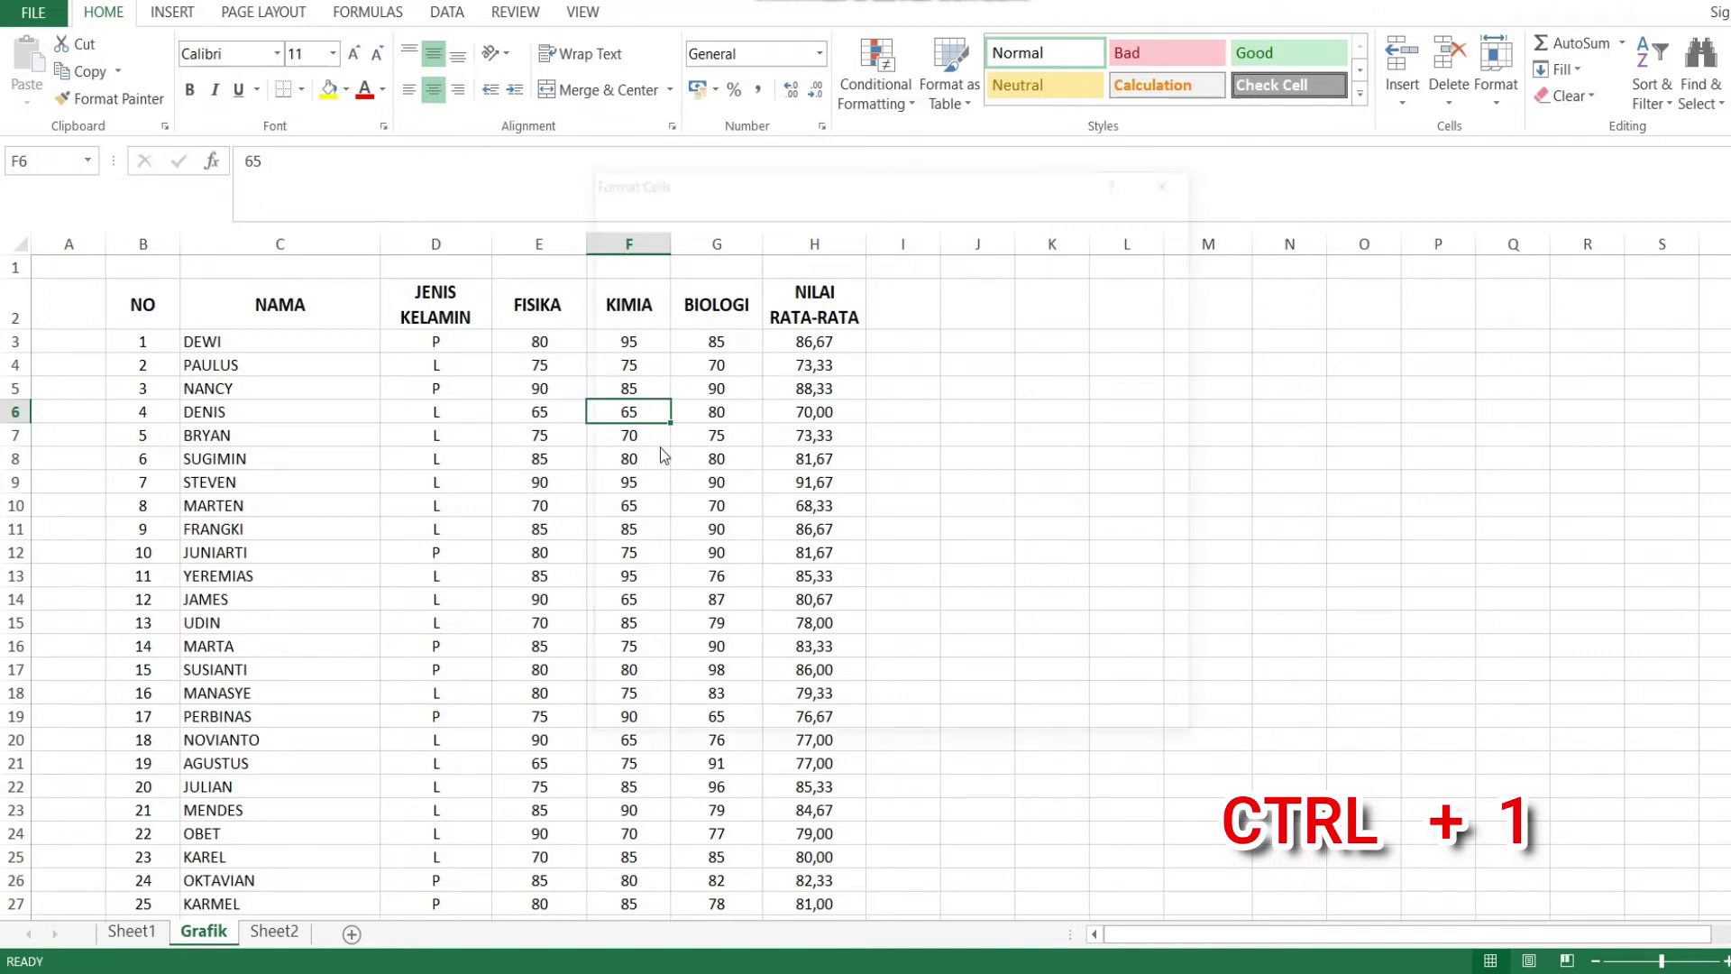
pyautogui.hotkey('ctrl', '1')
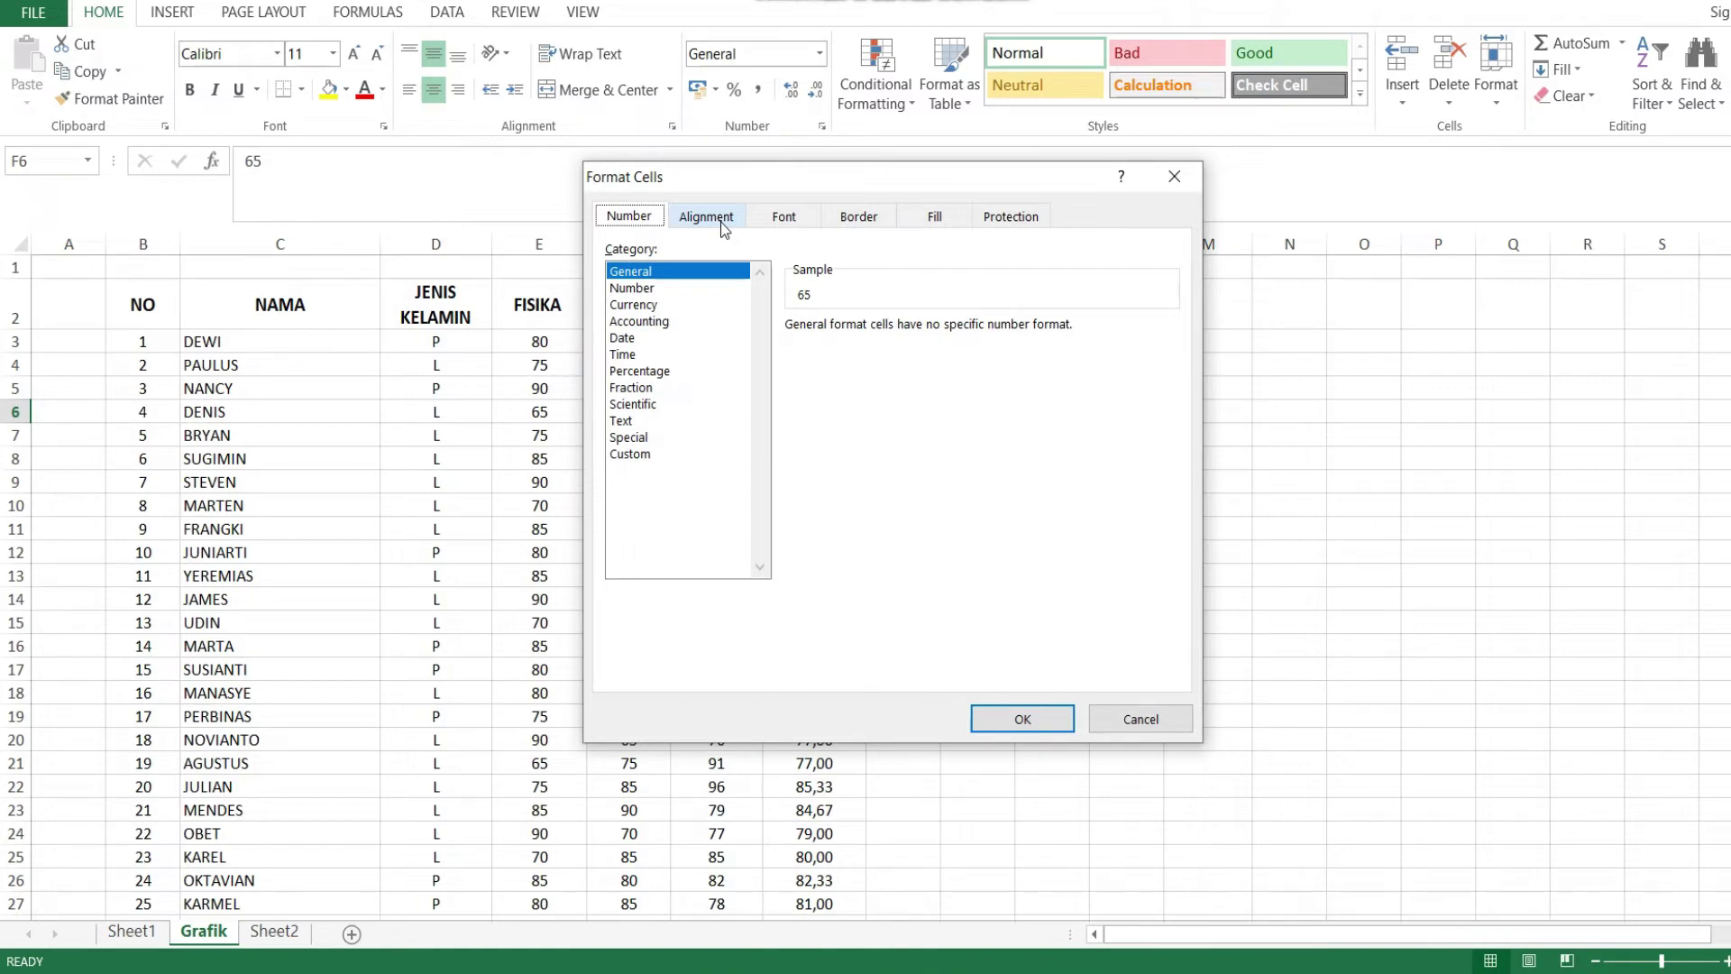
pyautogui.click(639, 291)
pyautogui.click(640, 305)
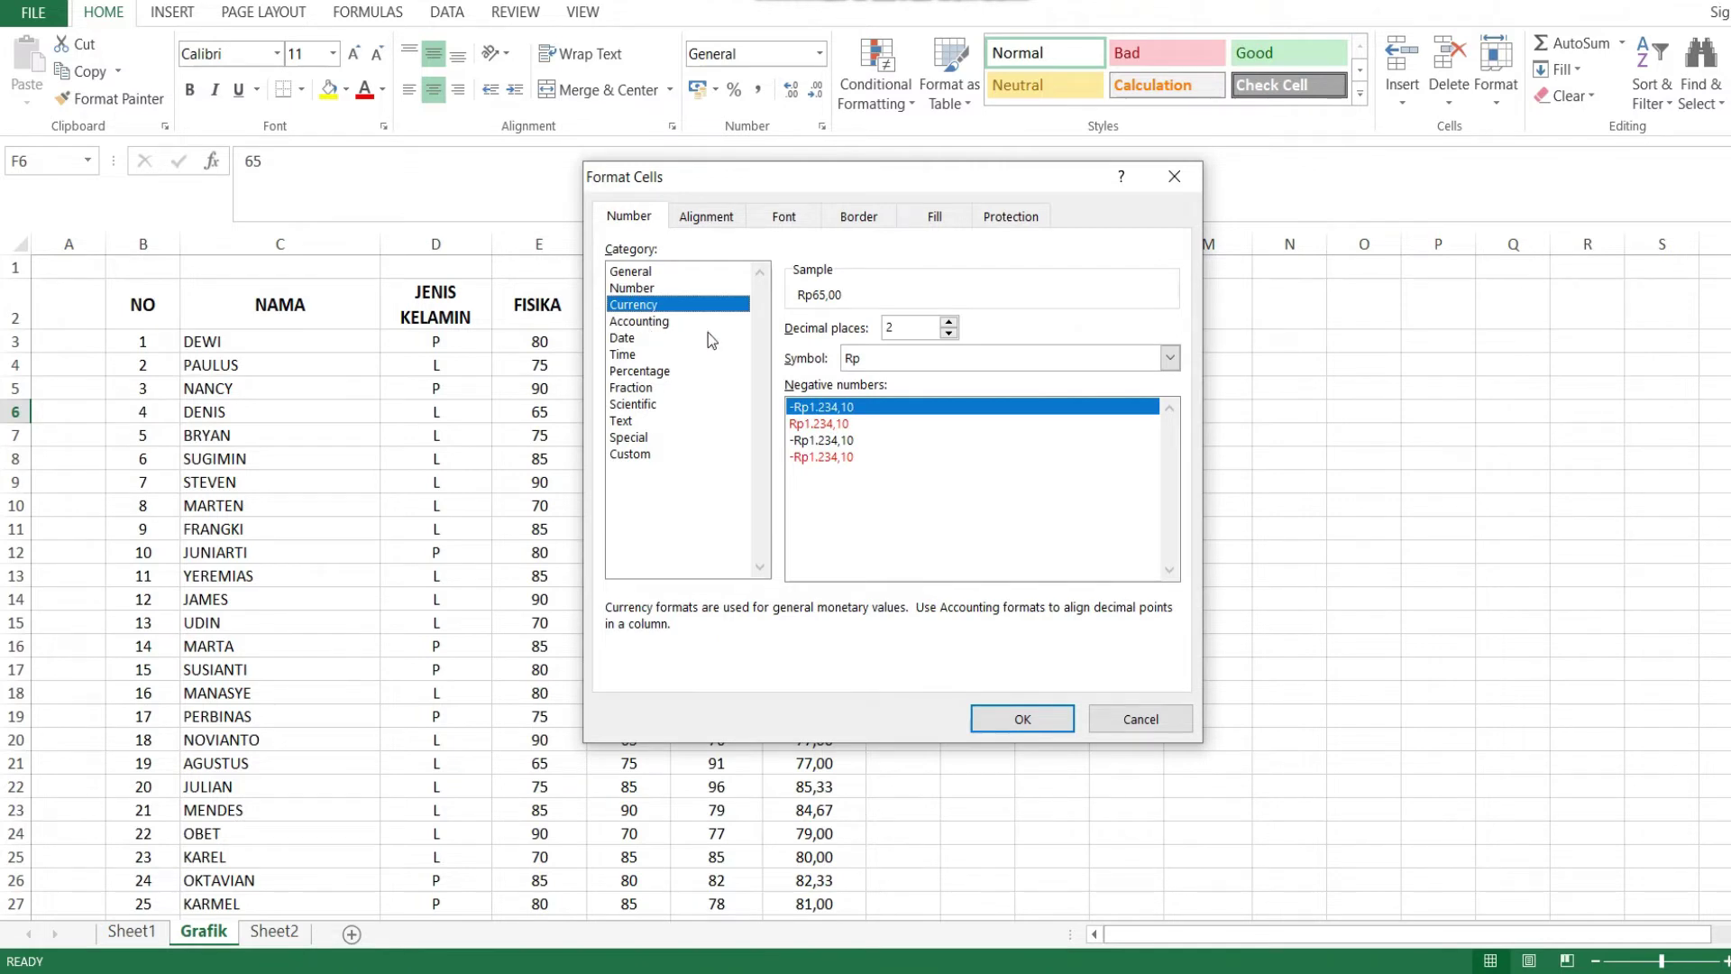
pyautogui.click(873, 361)
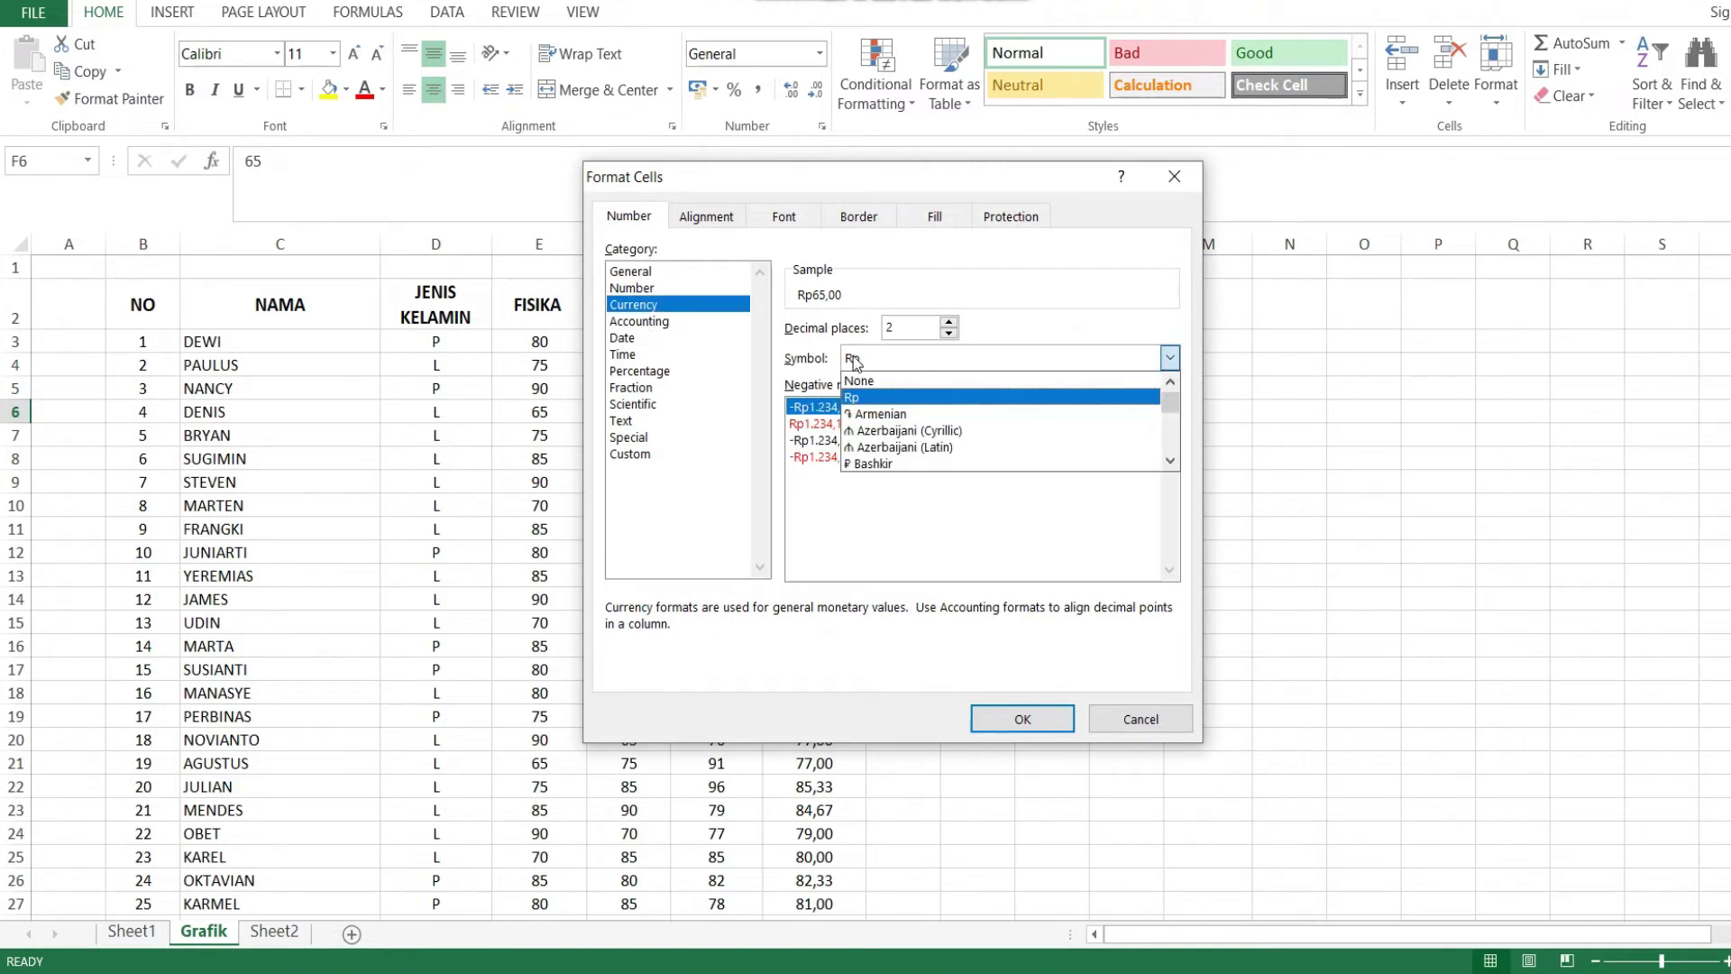
pyautogui.click(656, 322)
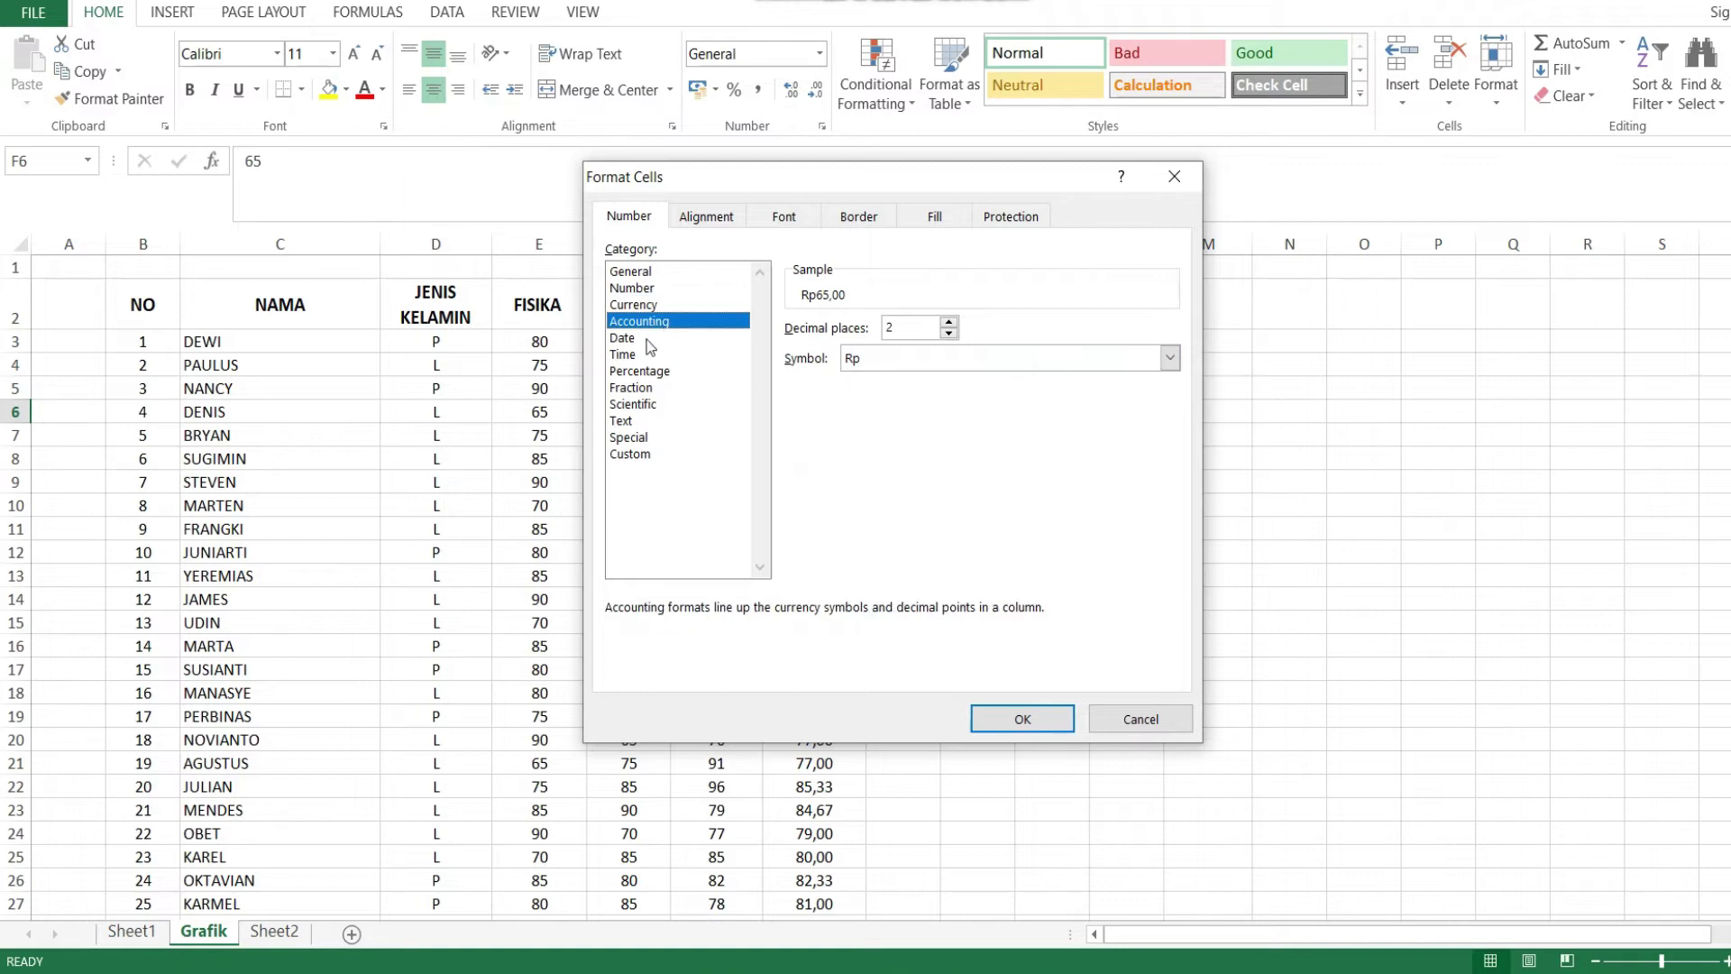
pyautogui.click(648, 341)
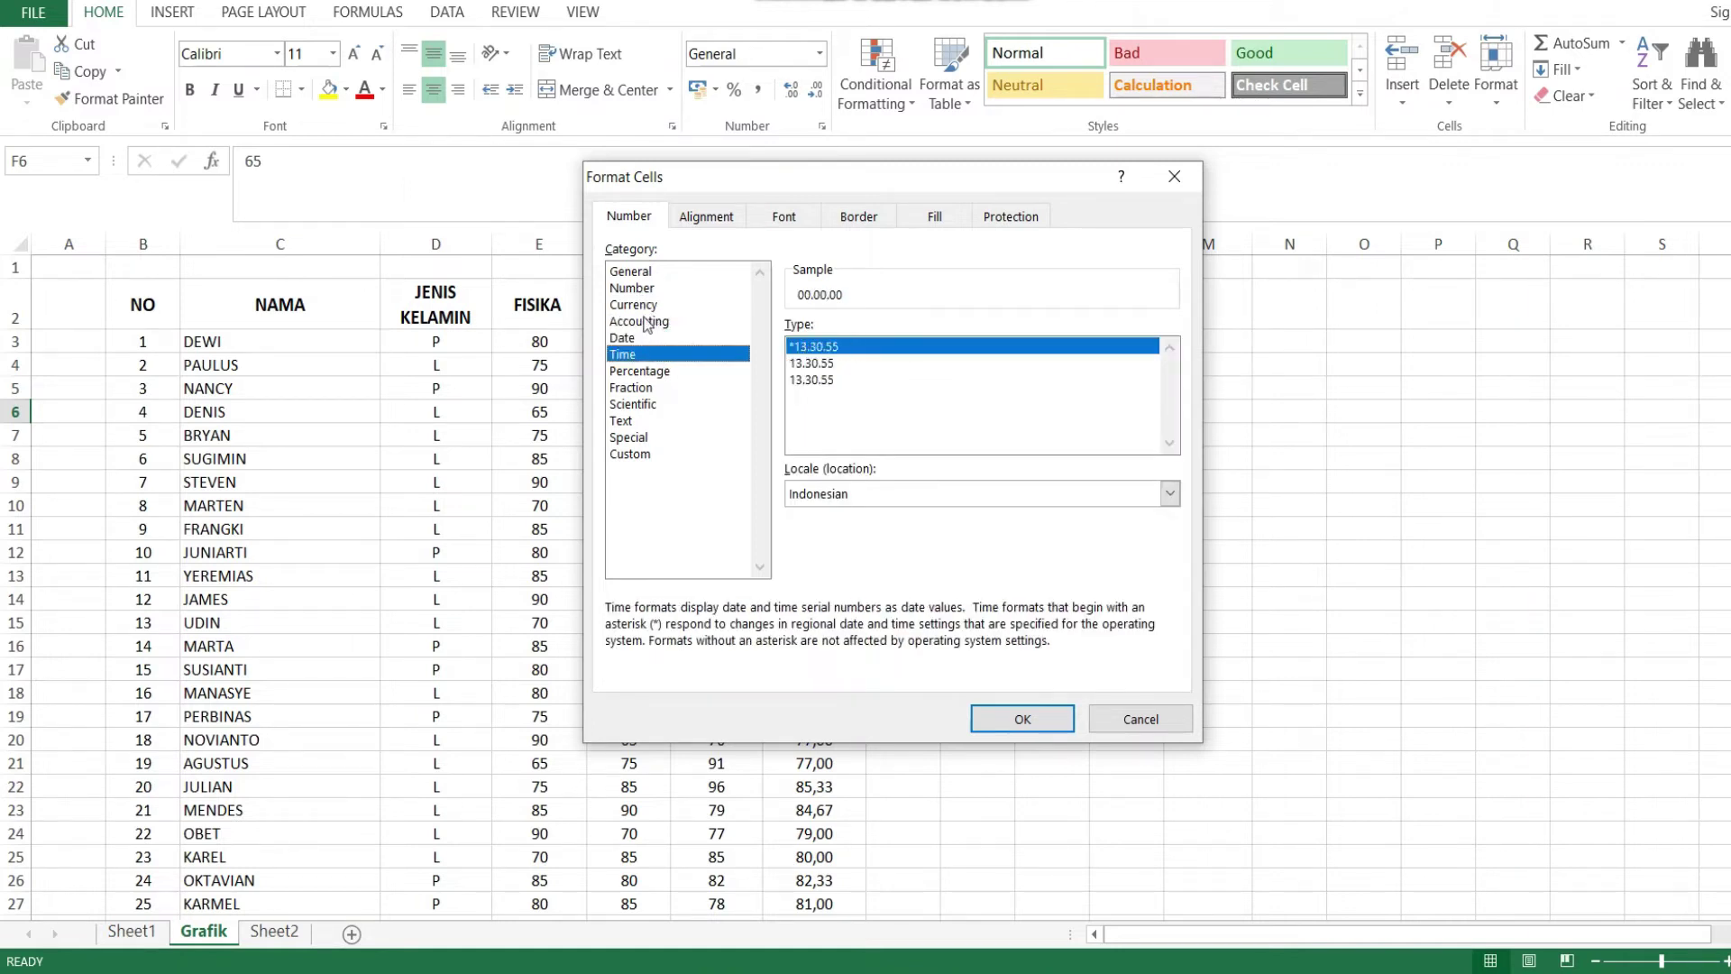
pyautogui.click(648, 322)
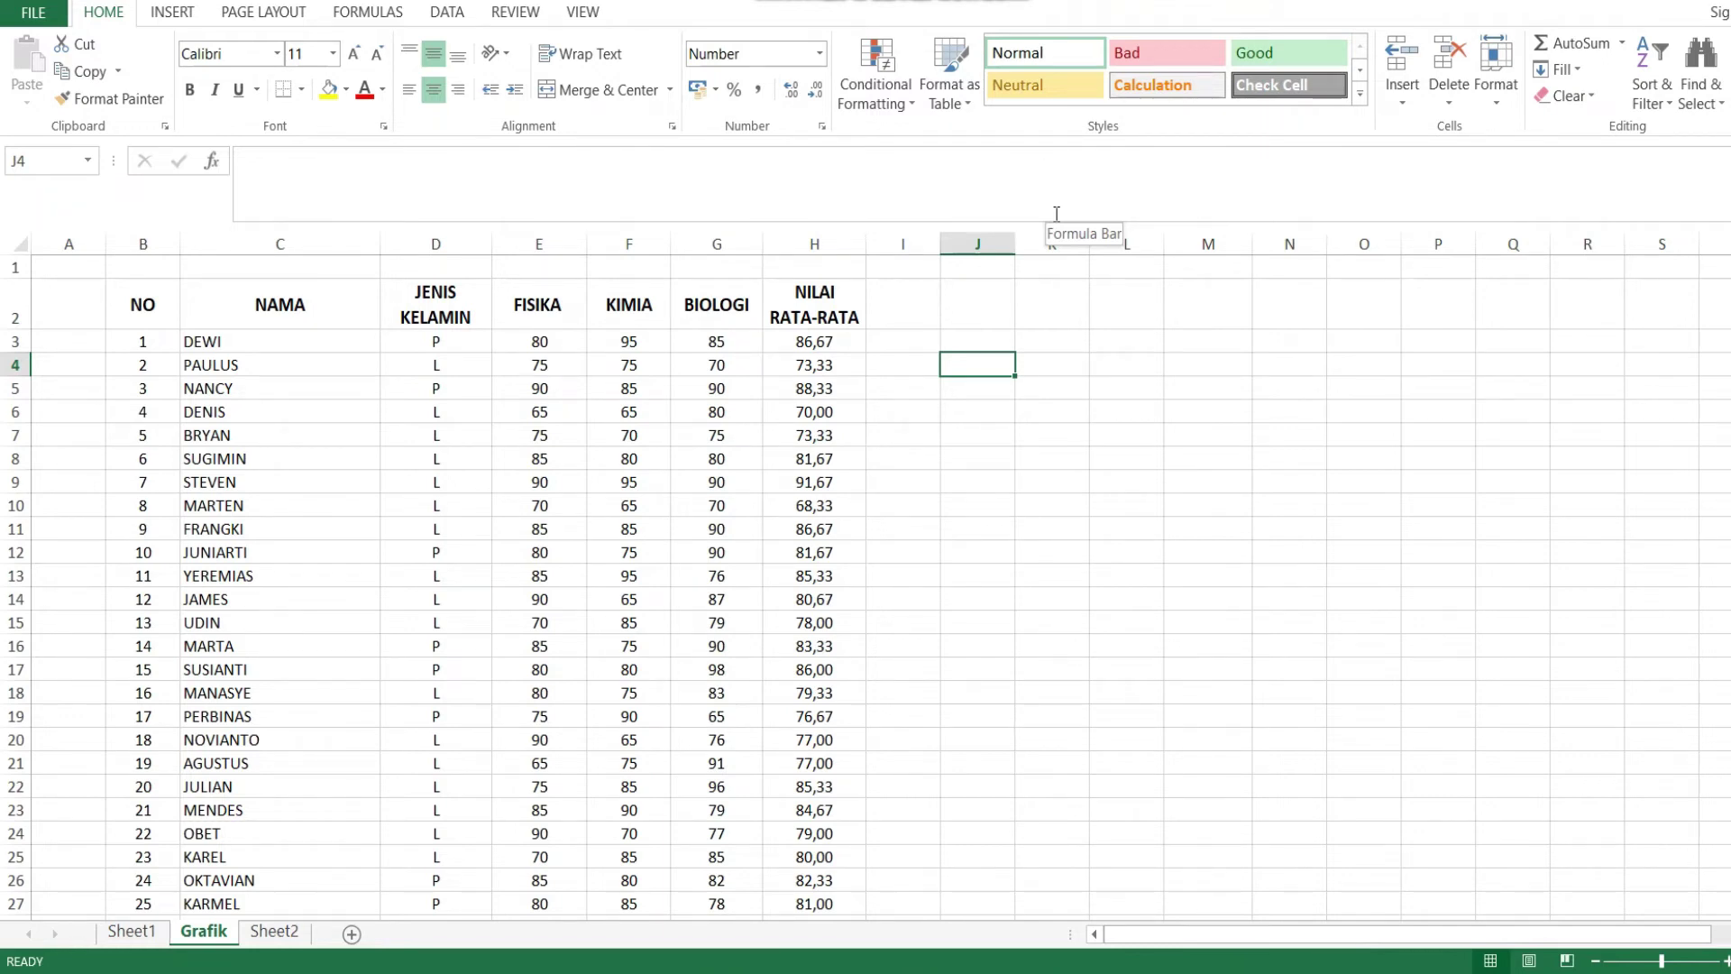
# Step: Check H3's AVERAGE formula, copy its 86,67 result, and select J3 as the destination
pyautogui.click(824, 341)
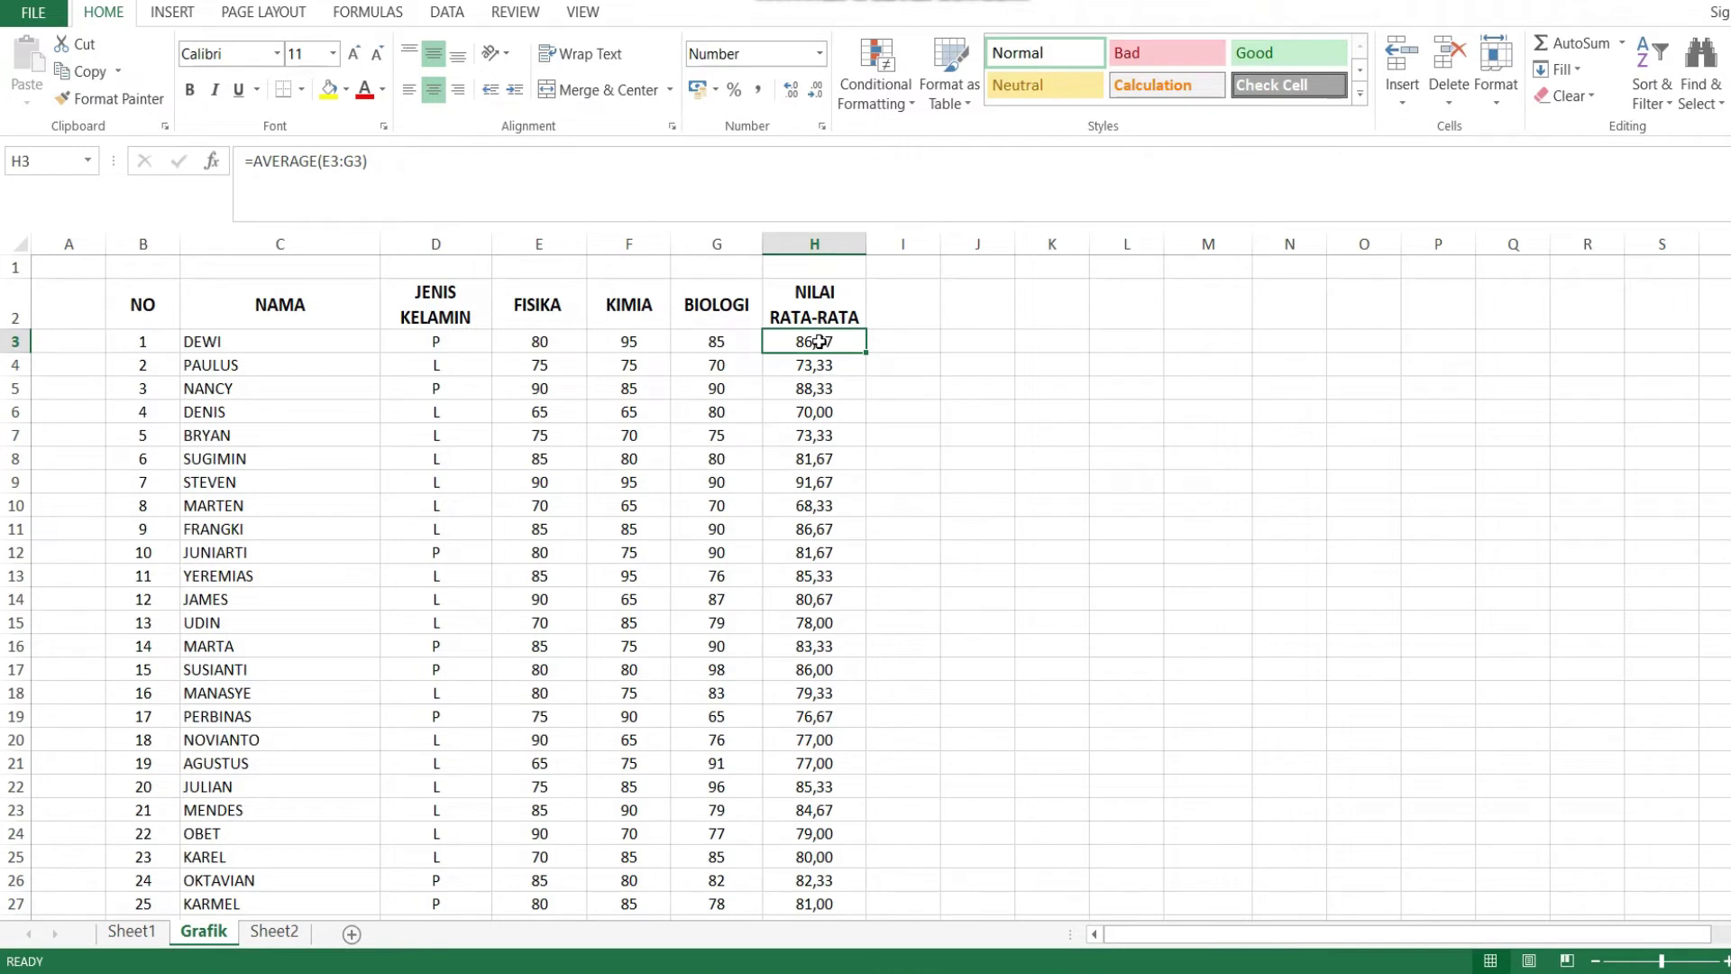
pyautogui.doubleClick(807, 343)
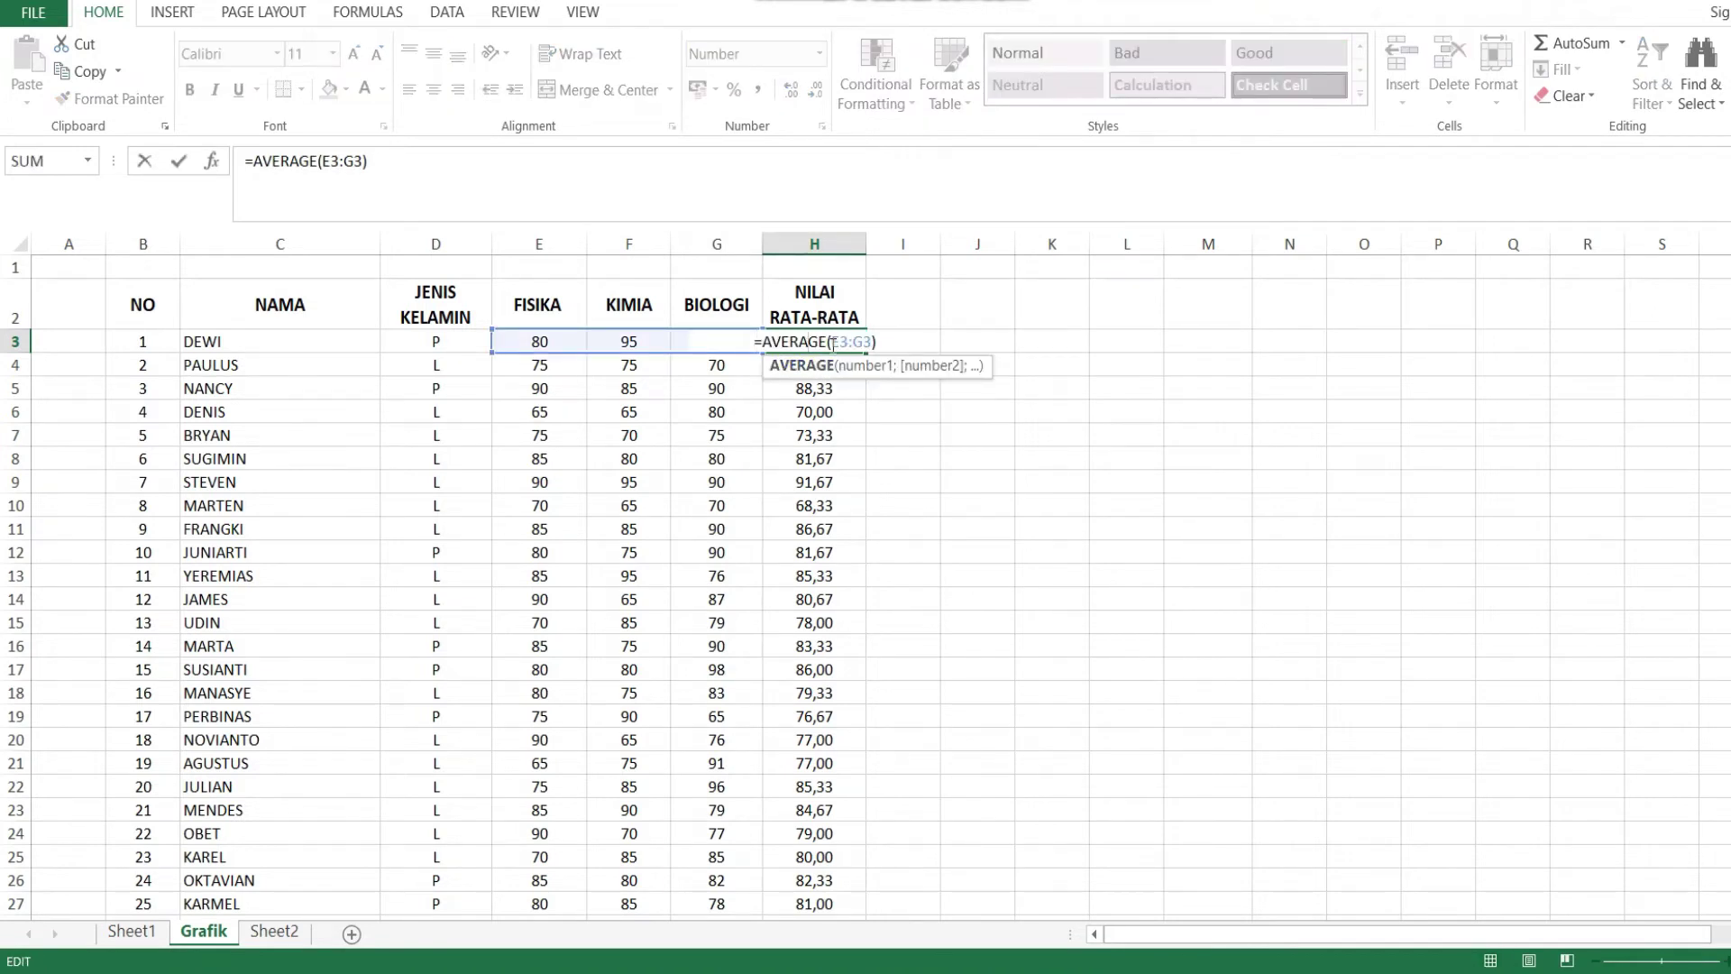
pyautogui.press('Return')
pyautogui.click(824, 345)
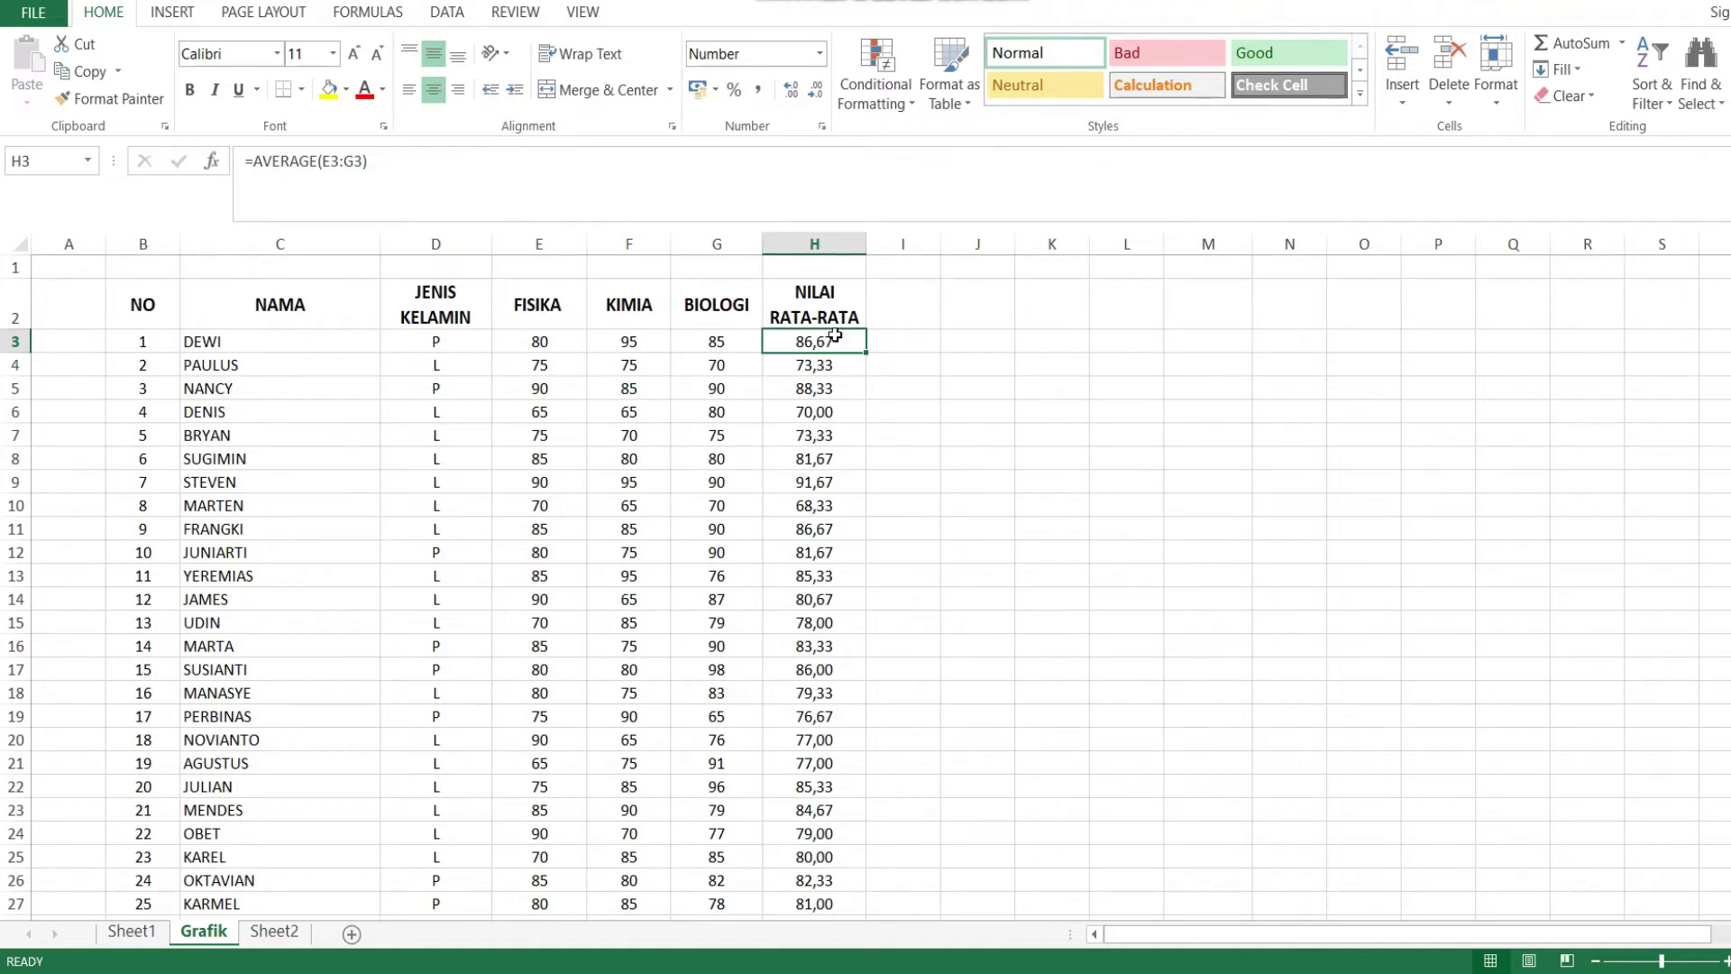
pyautogui.hotkey('ctrl', 'c')
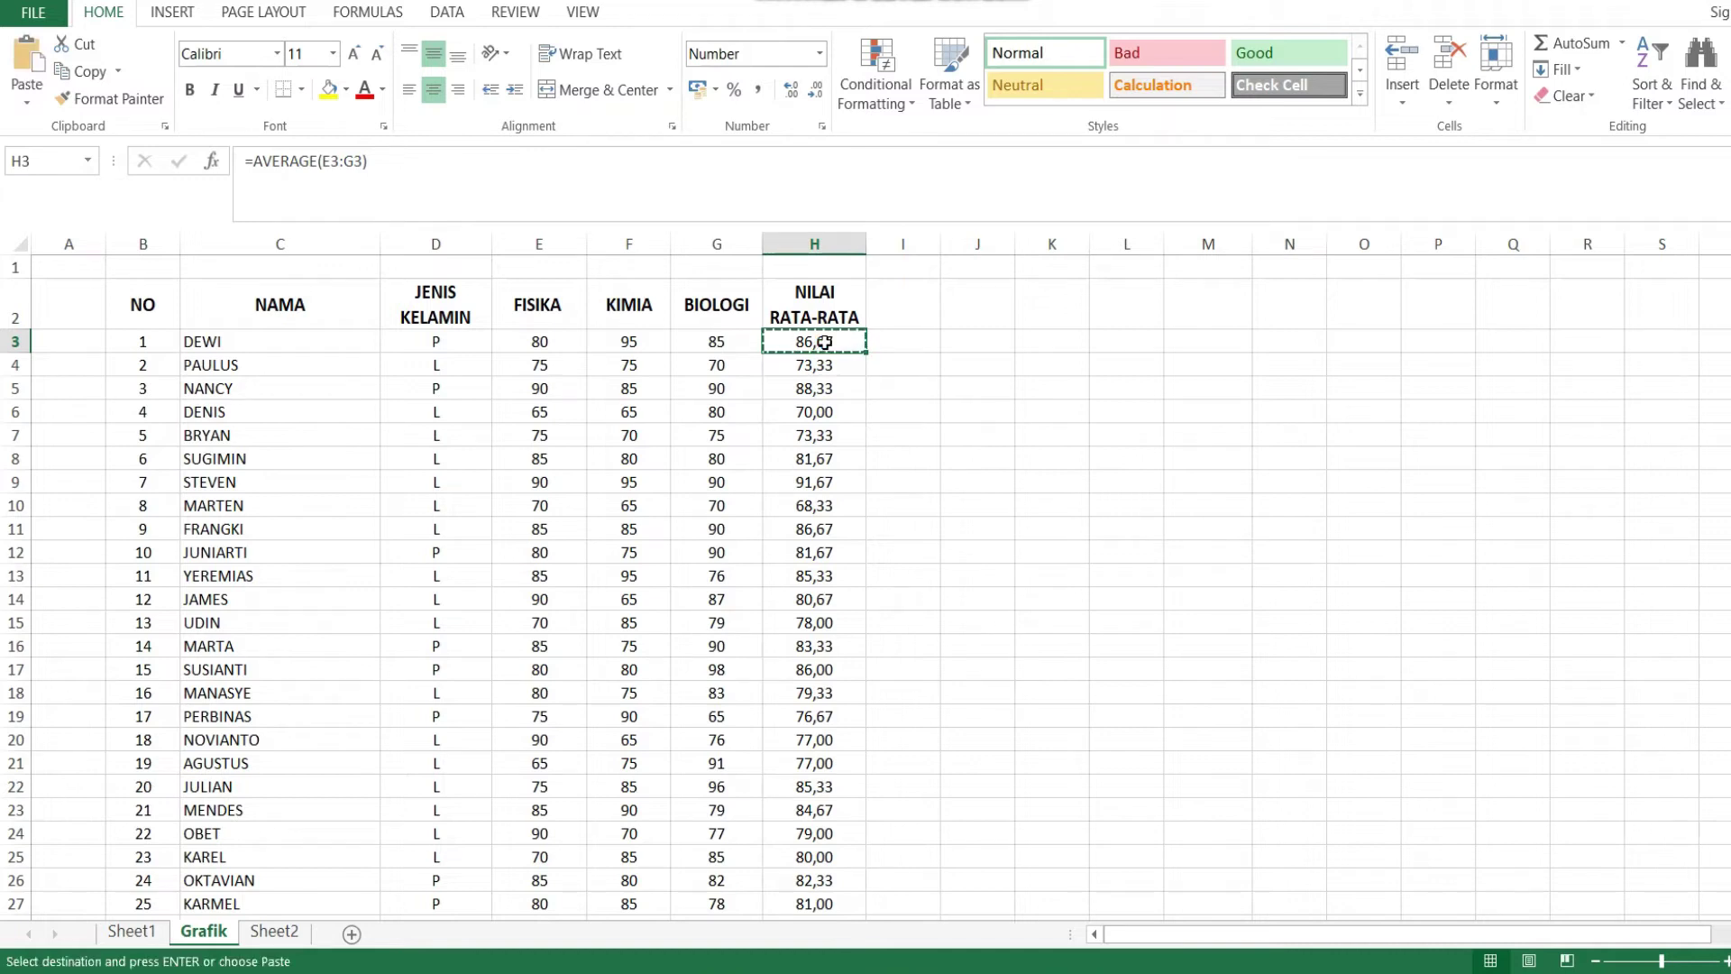
pyautogui.click(980, 342)
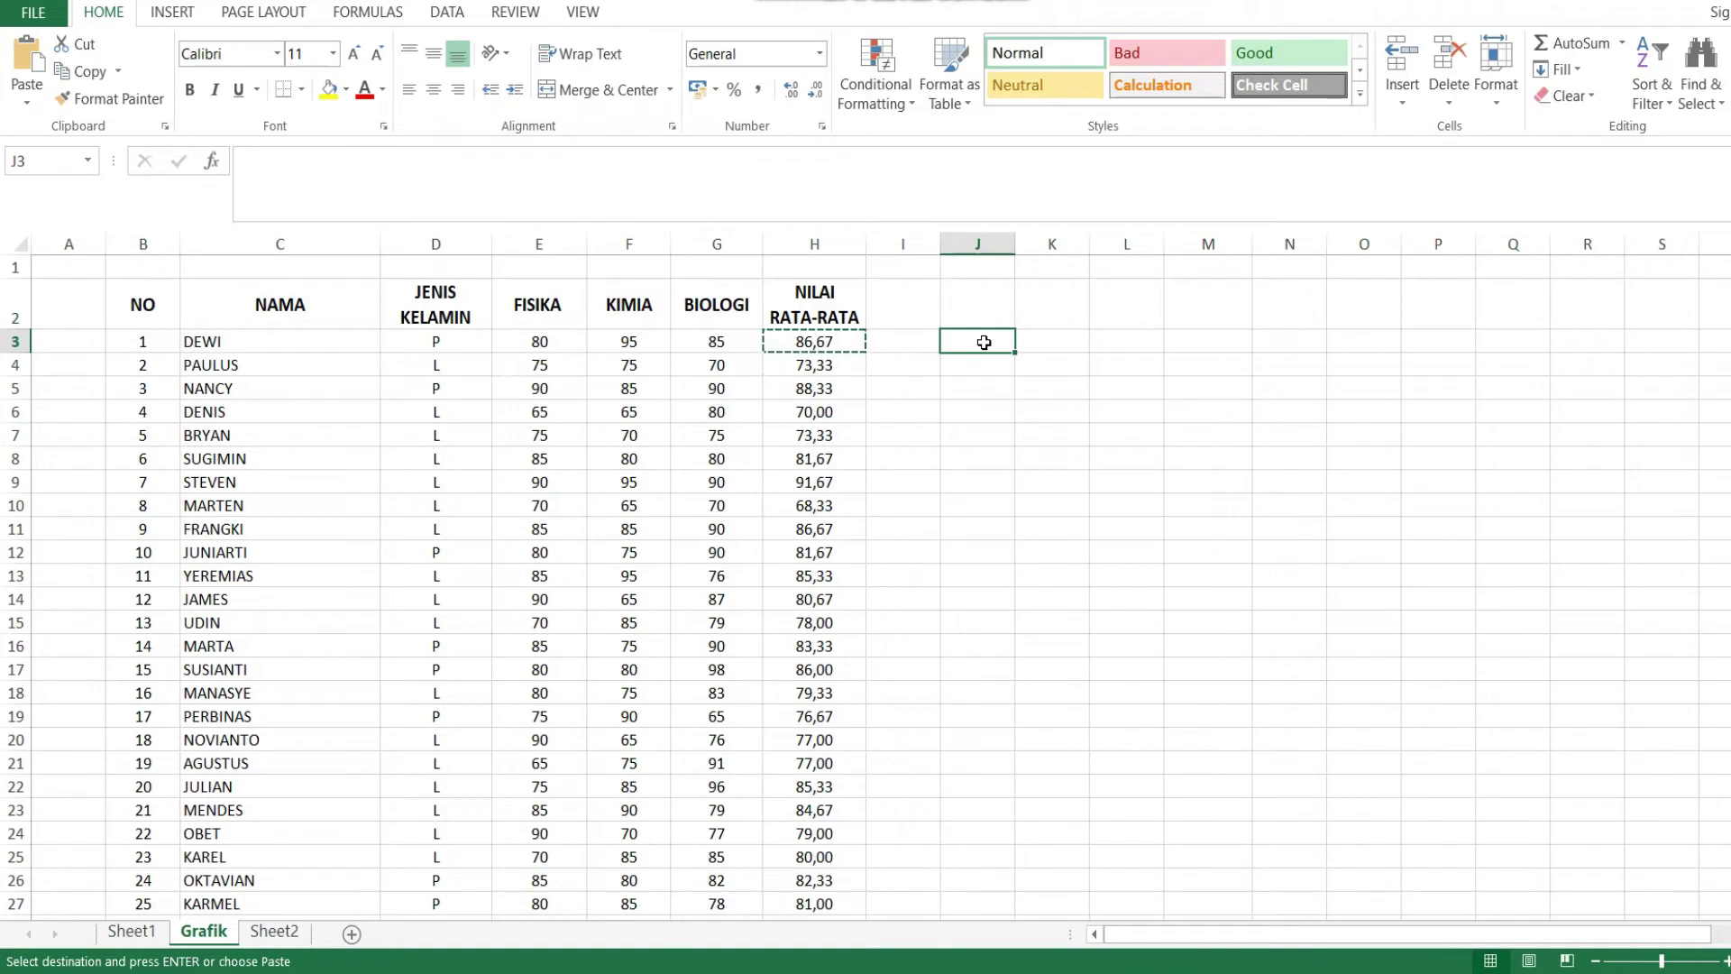
pyautogui.press('alt')
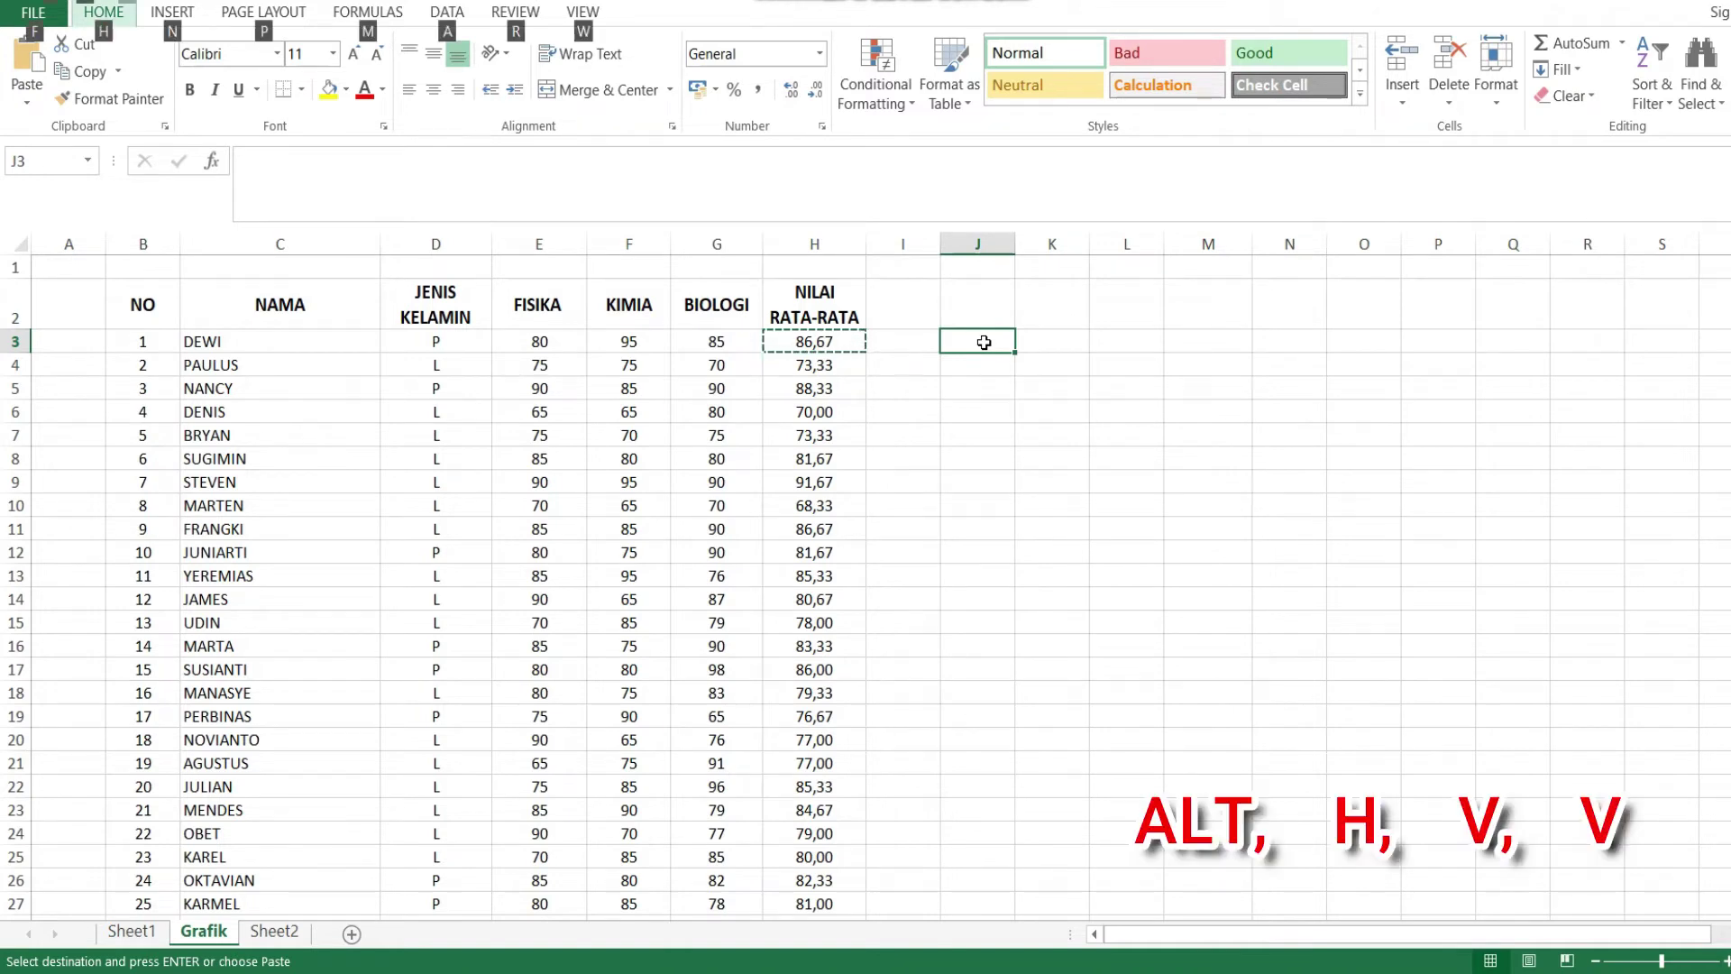
pyautogui.press('h')
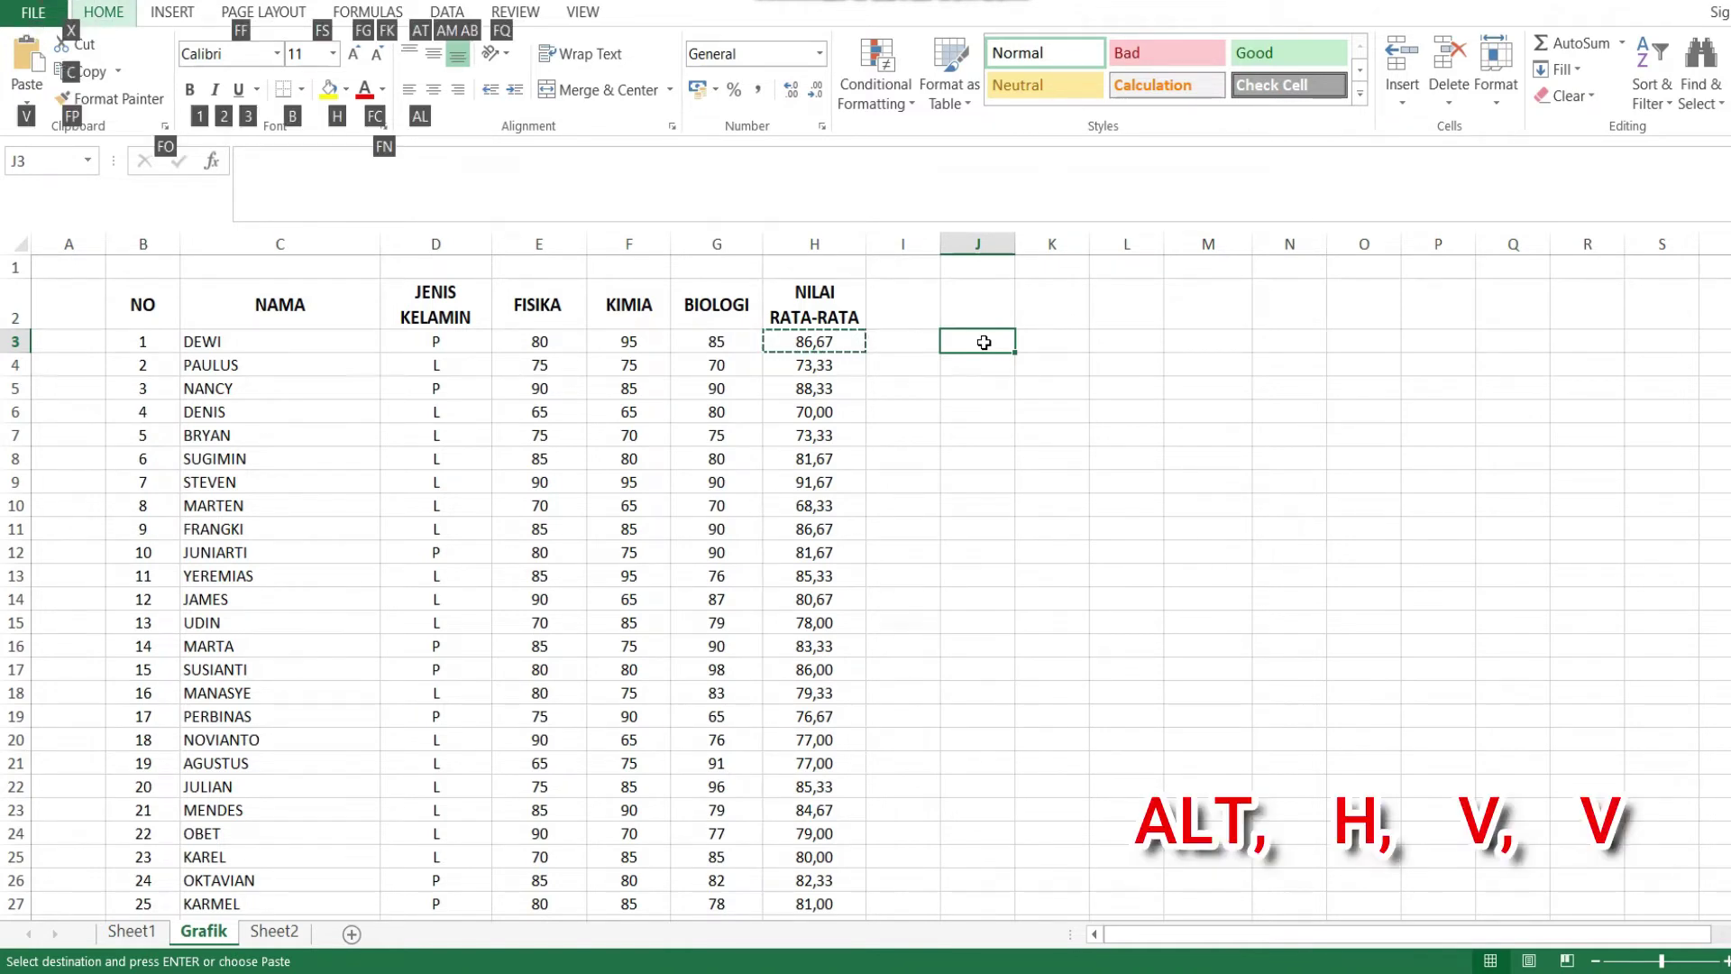
pyautogui.press('v')
pyautogui.press('v')
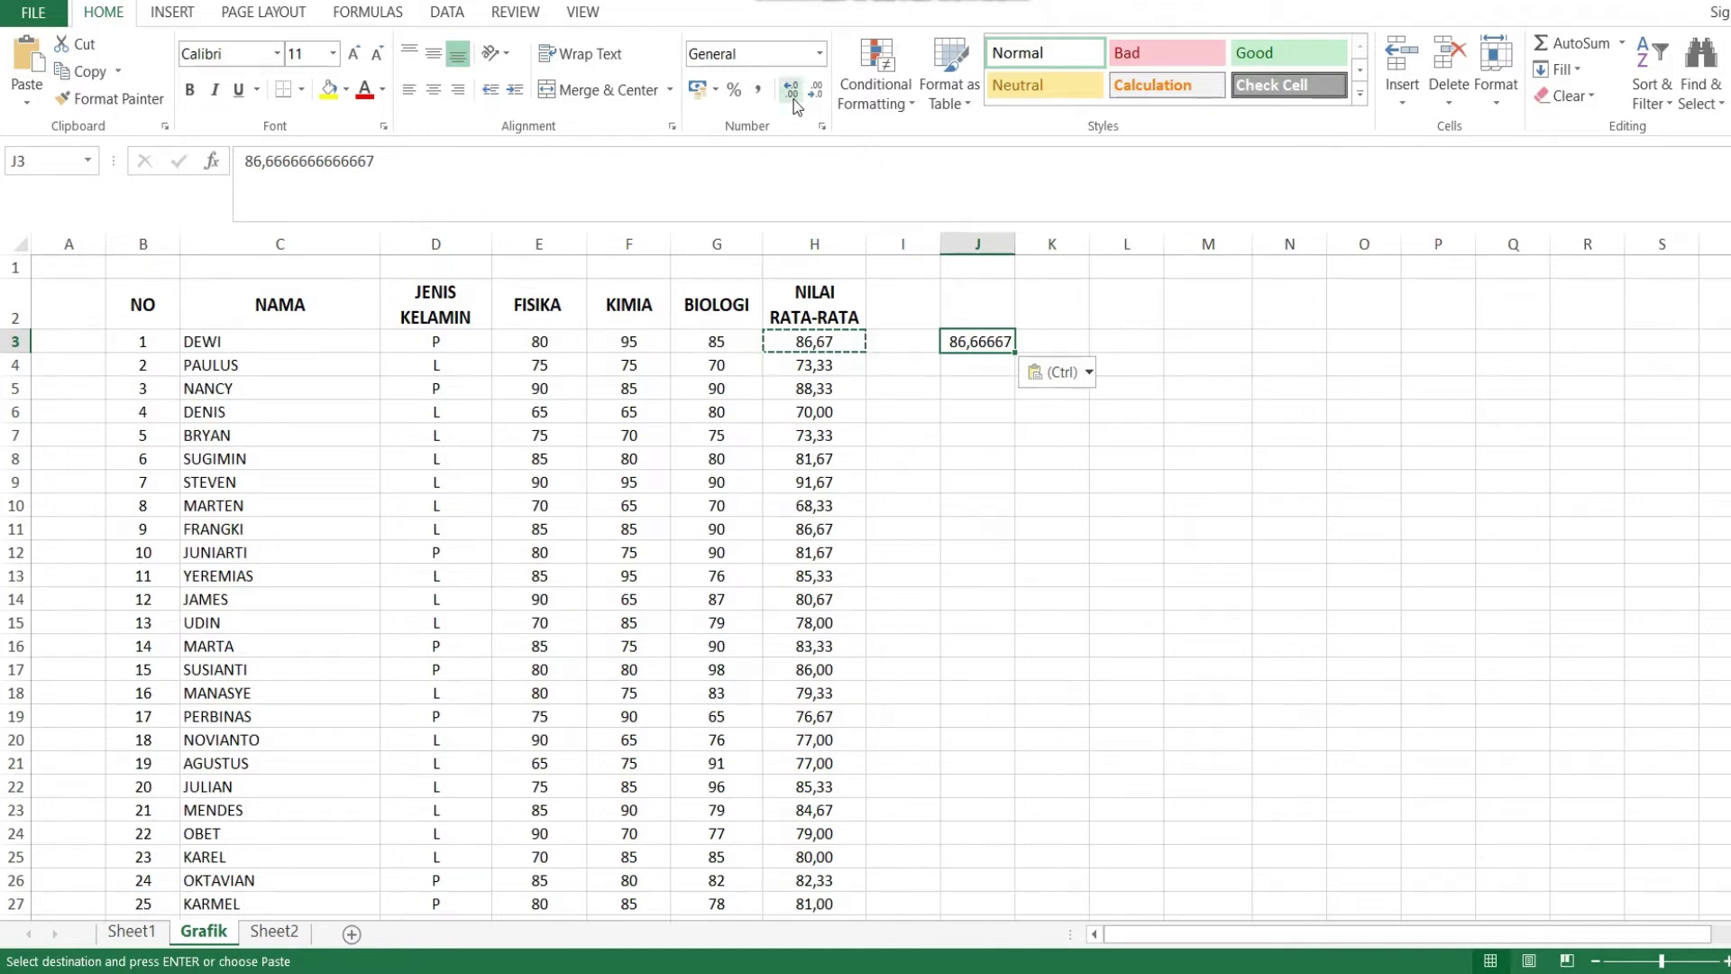
pyautogui.click(817, 94)
pyautogui.click(817, 94)
pyautogui.click(817, 93)
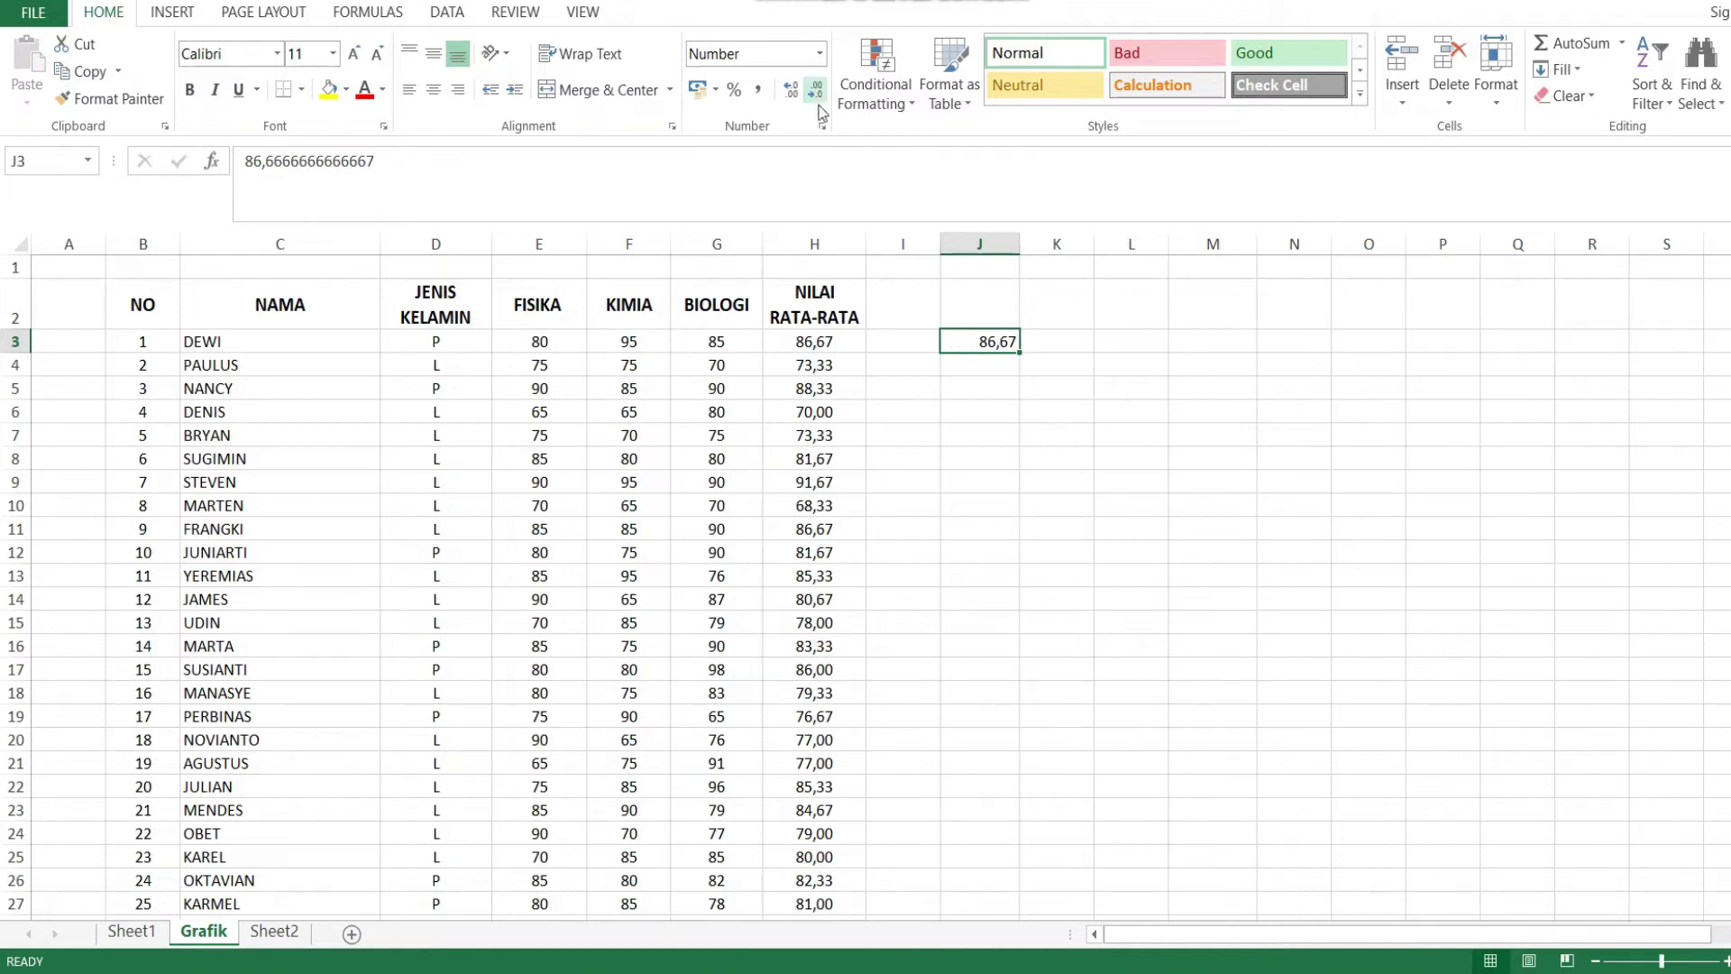
pyautogui.doubleClick(1005, 338)
pyautogui.press('Escape')
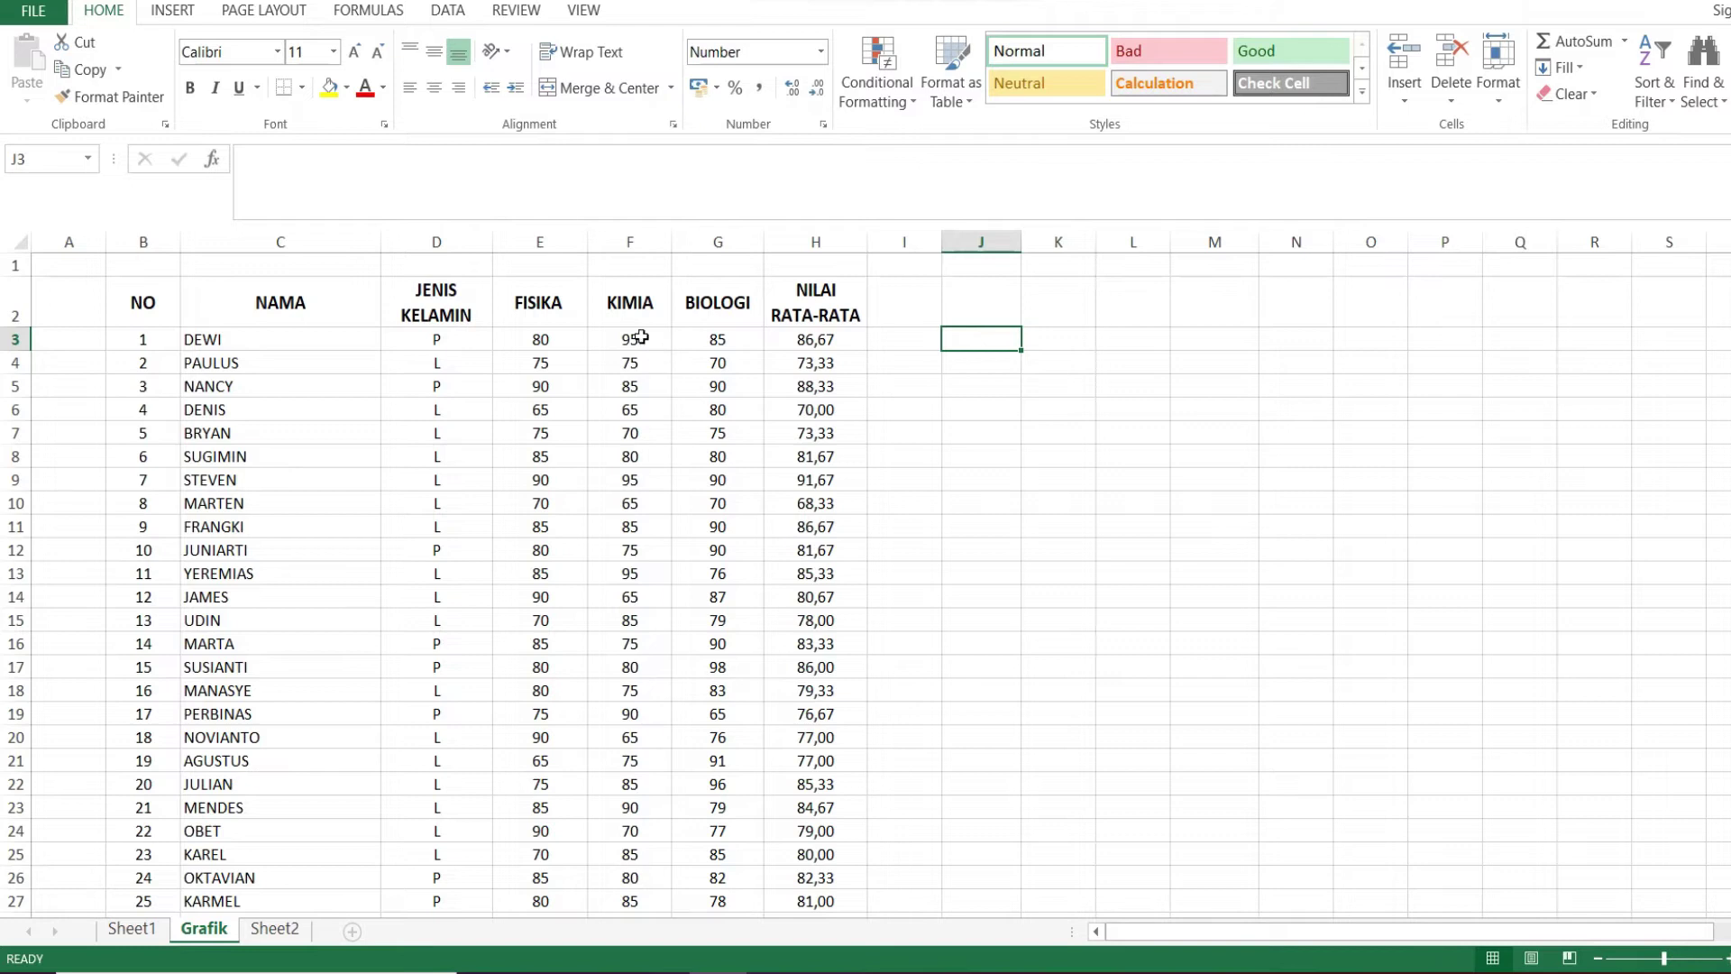
# Step: Jump to the end of the BIOLOGI scores and abandon a half-typed =SUM( in G53
pyautogui.click(714, 312)
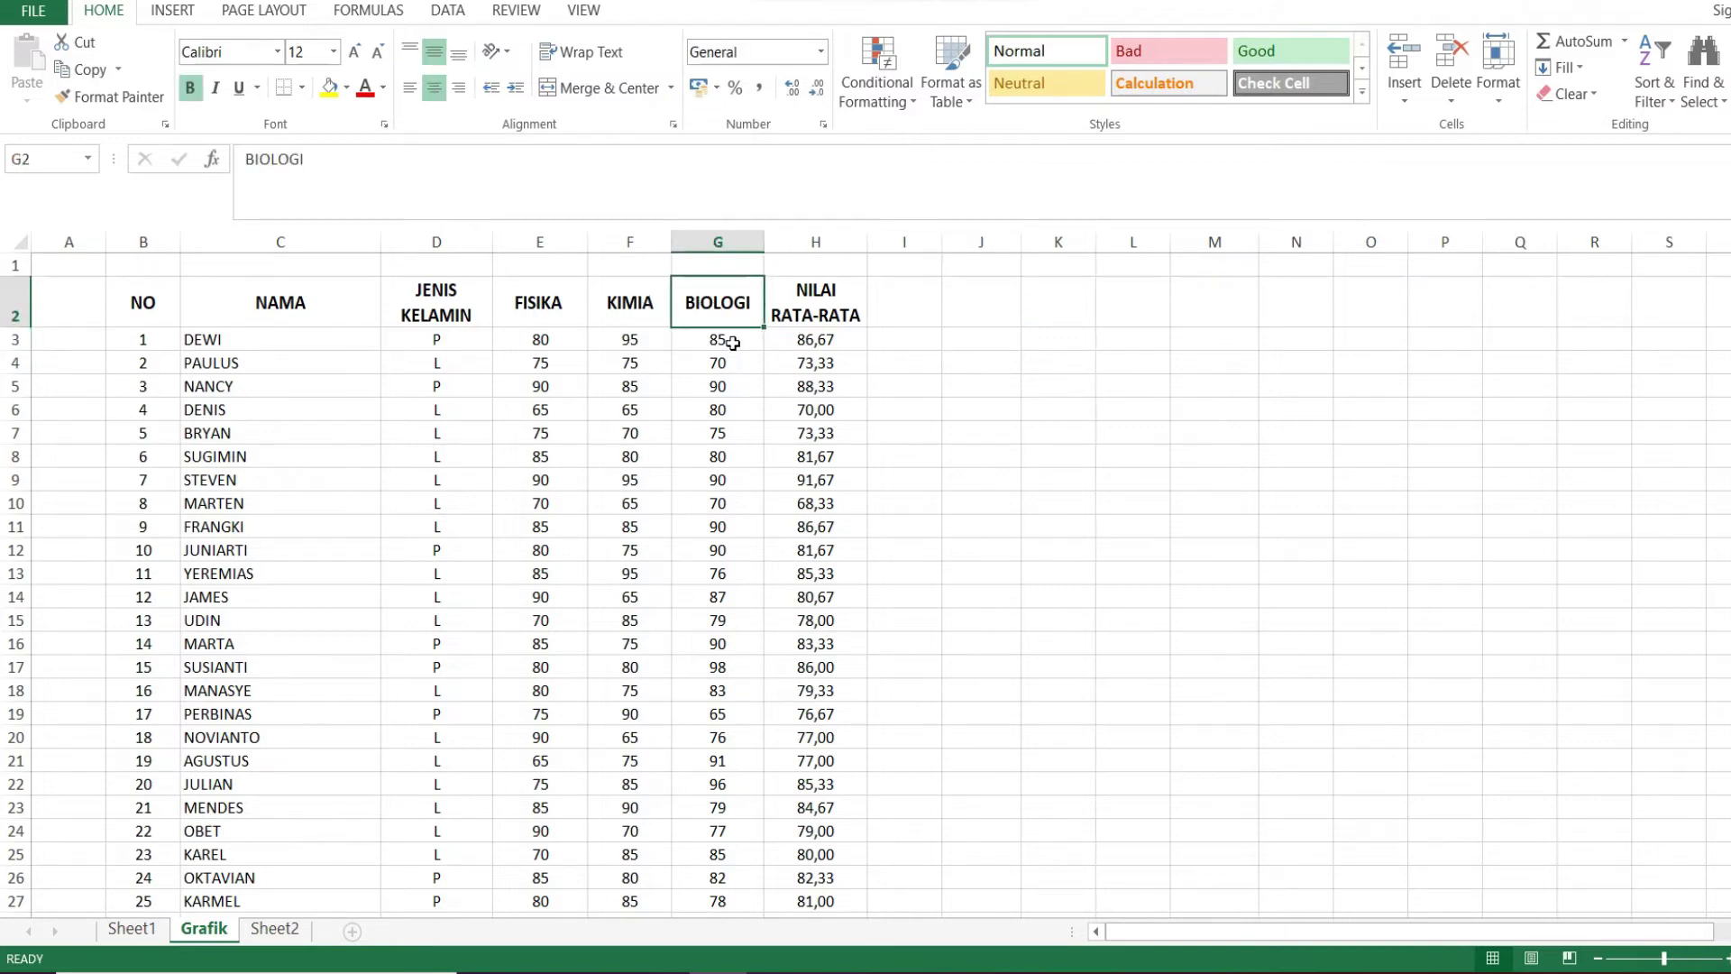
pyautogui.hotkey('ctrl', 'Down')
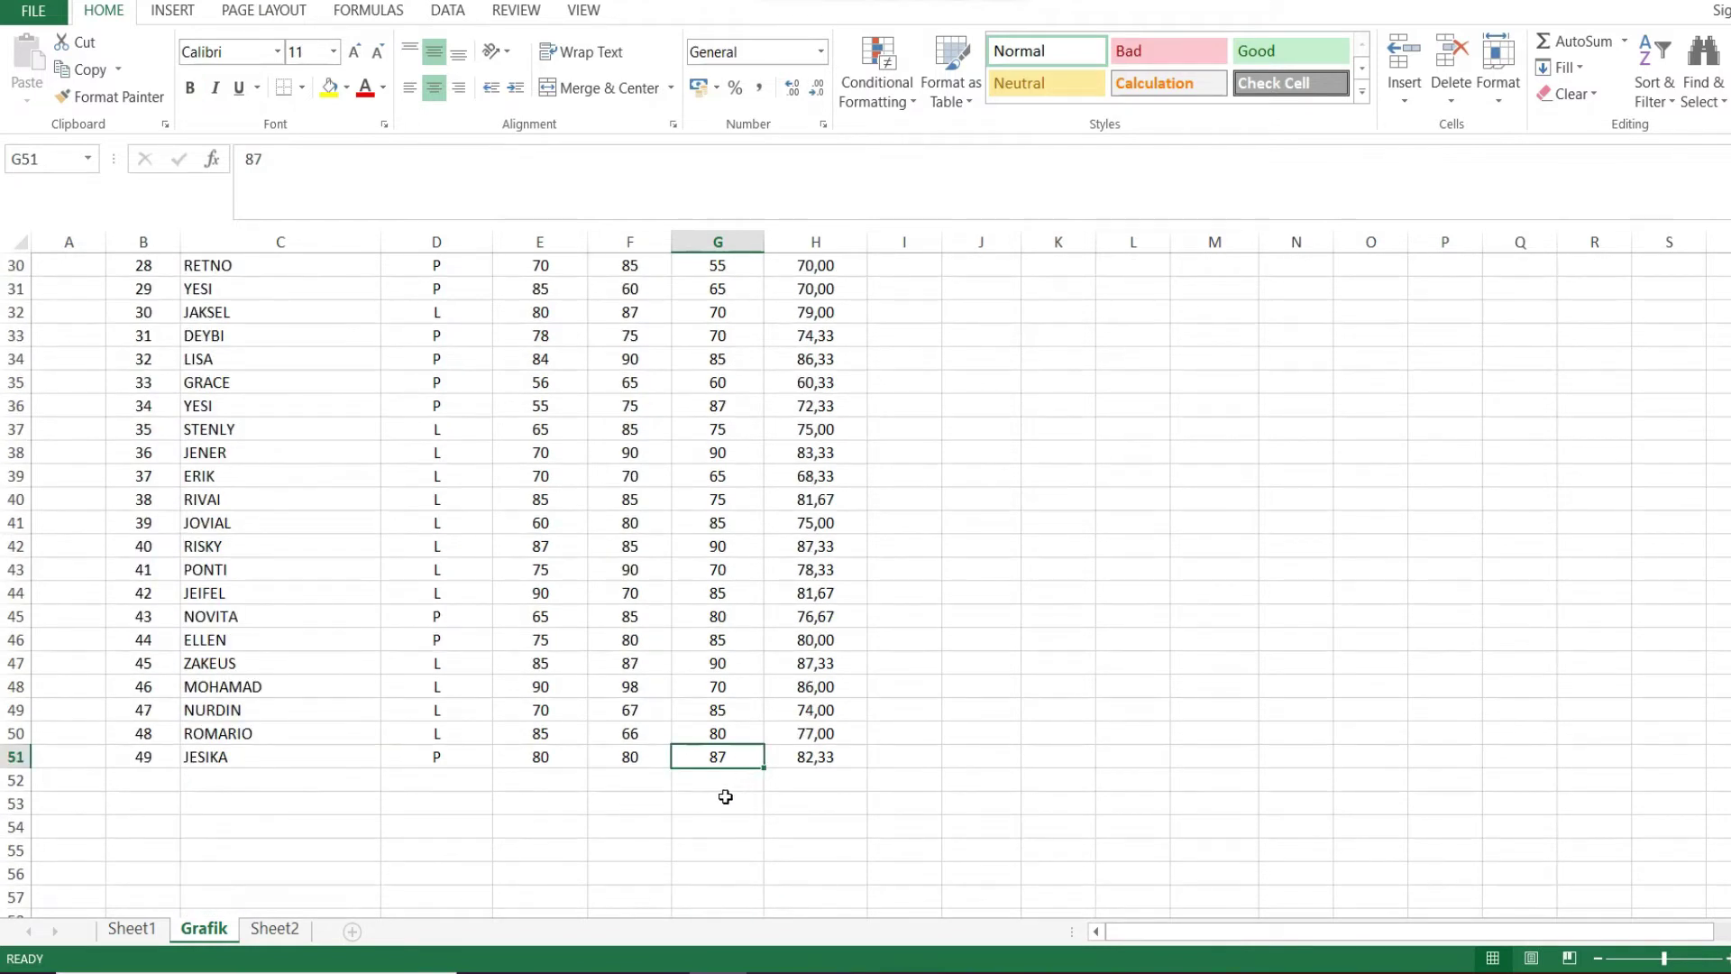
pyautogui.click(727, 798)
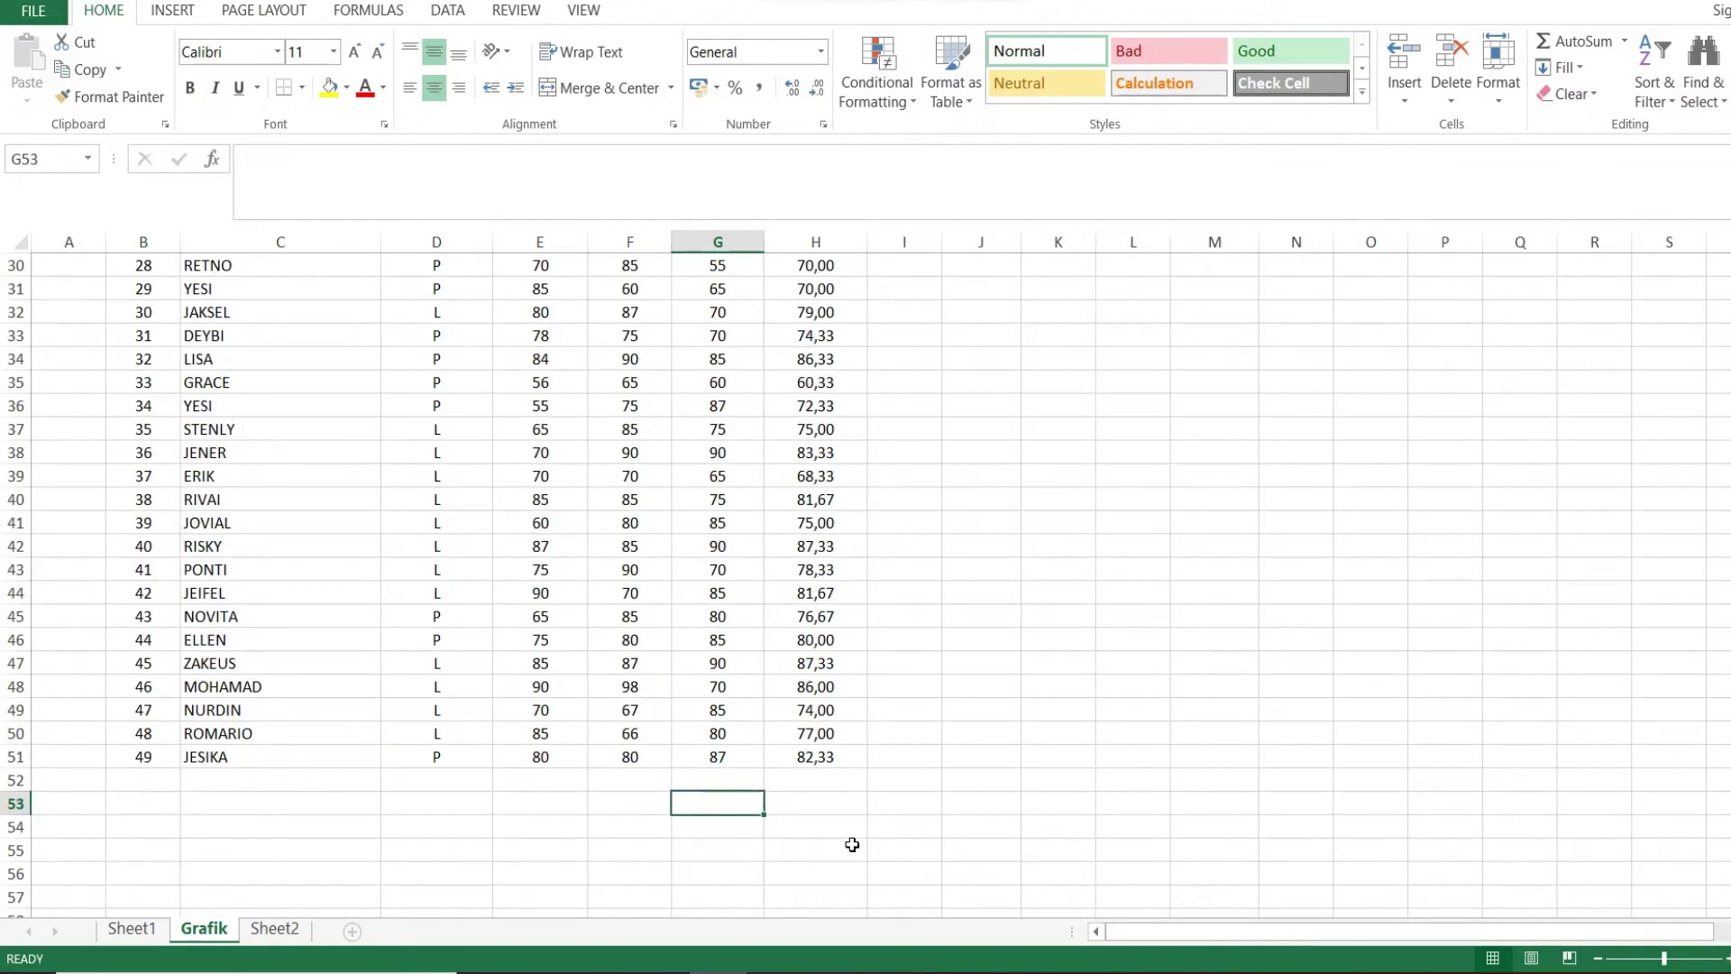
pyautogui.write('=')
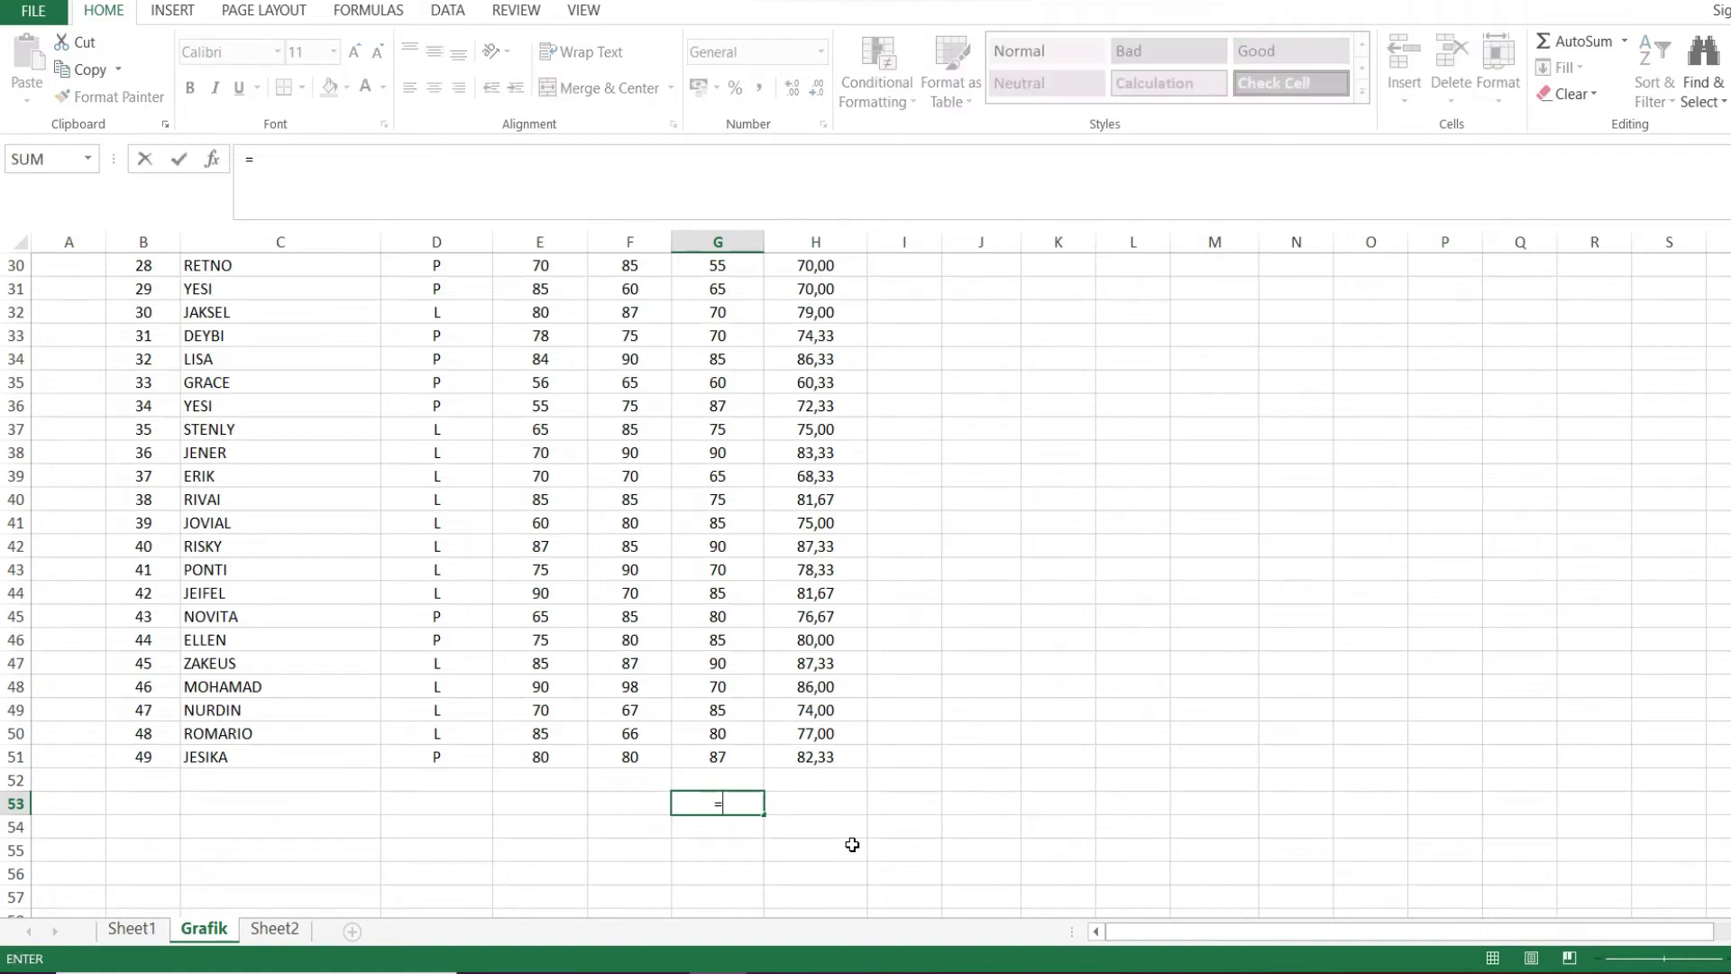
pyautogui.write('SUM')
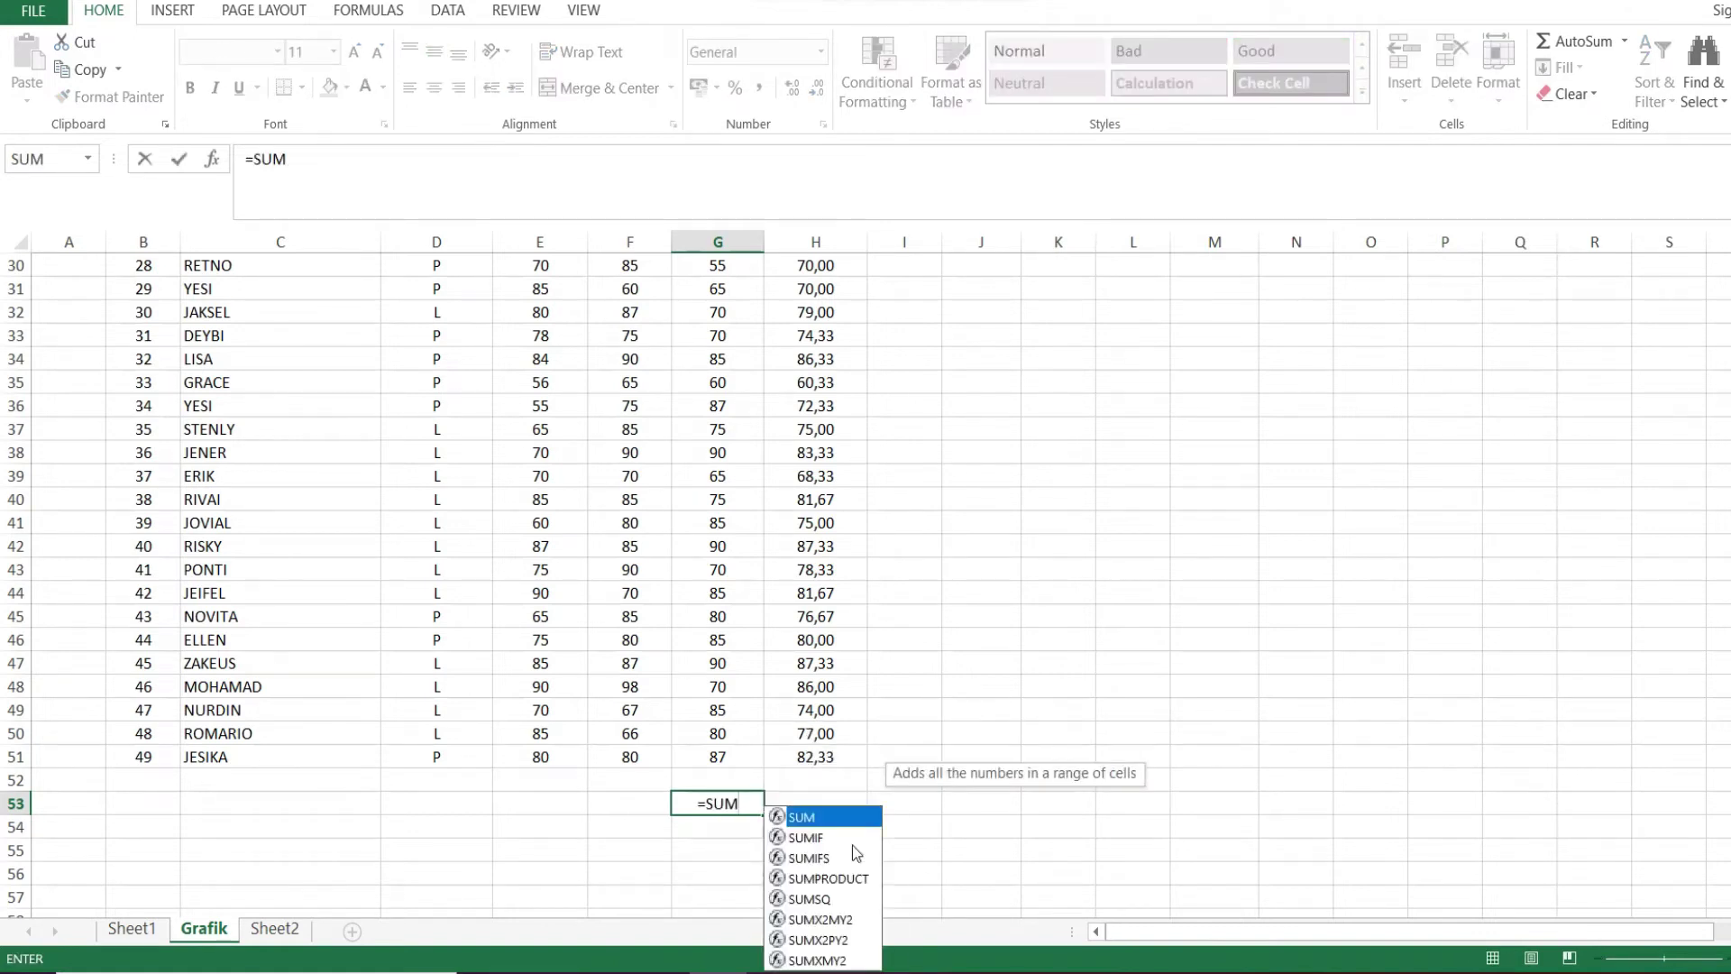
pyautogui.write('(')
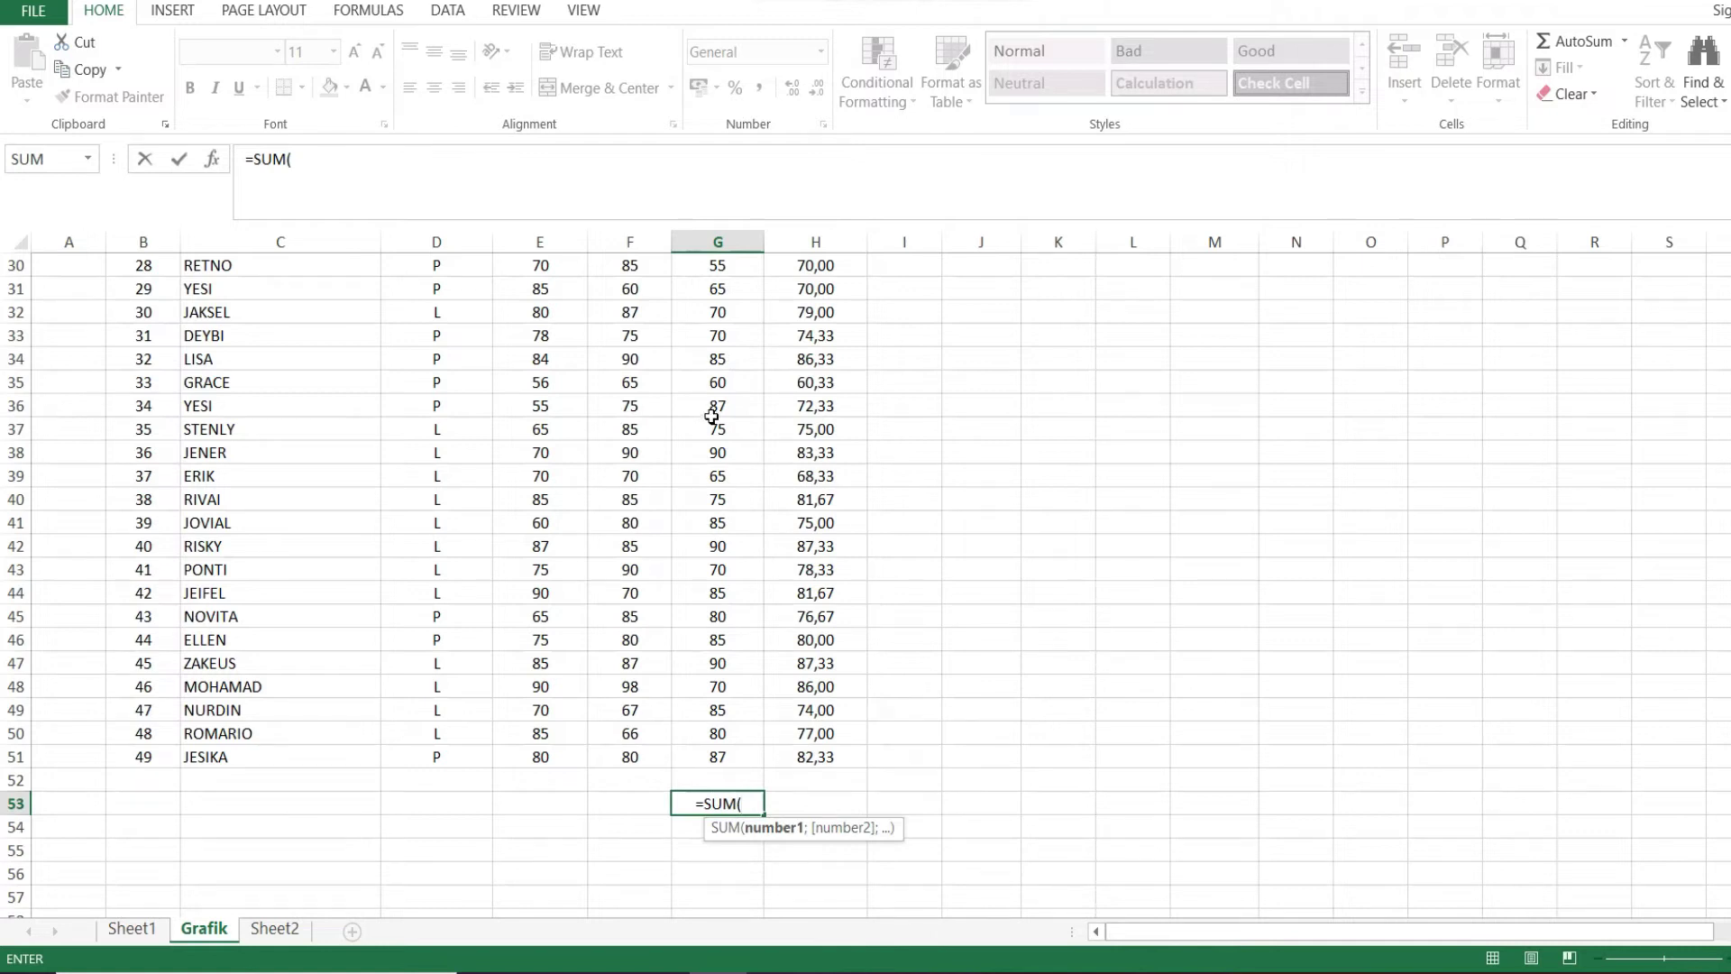
pyautogui.press('BackSpace')
pyautogui.press('BackSpace')
pyautogui.press('BackSpace')
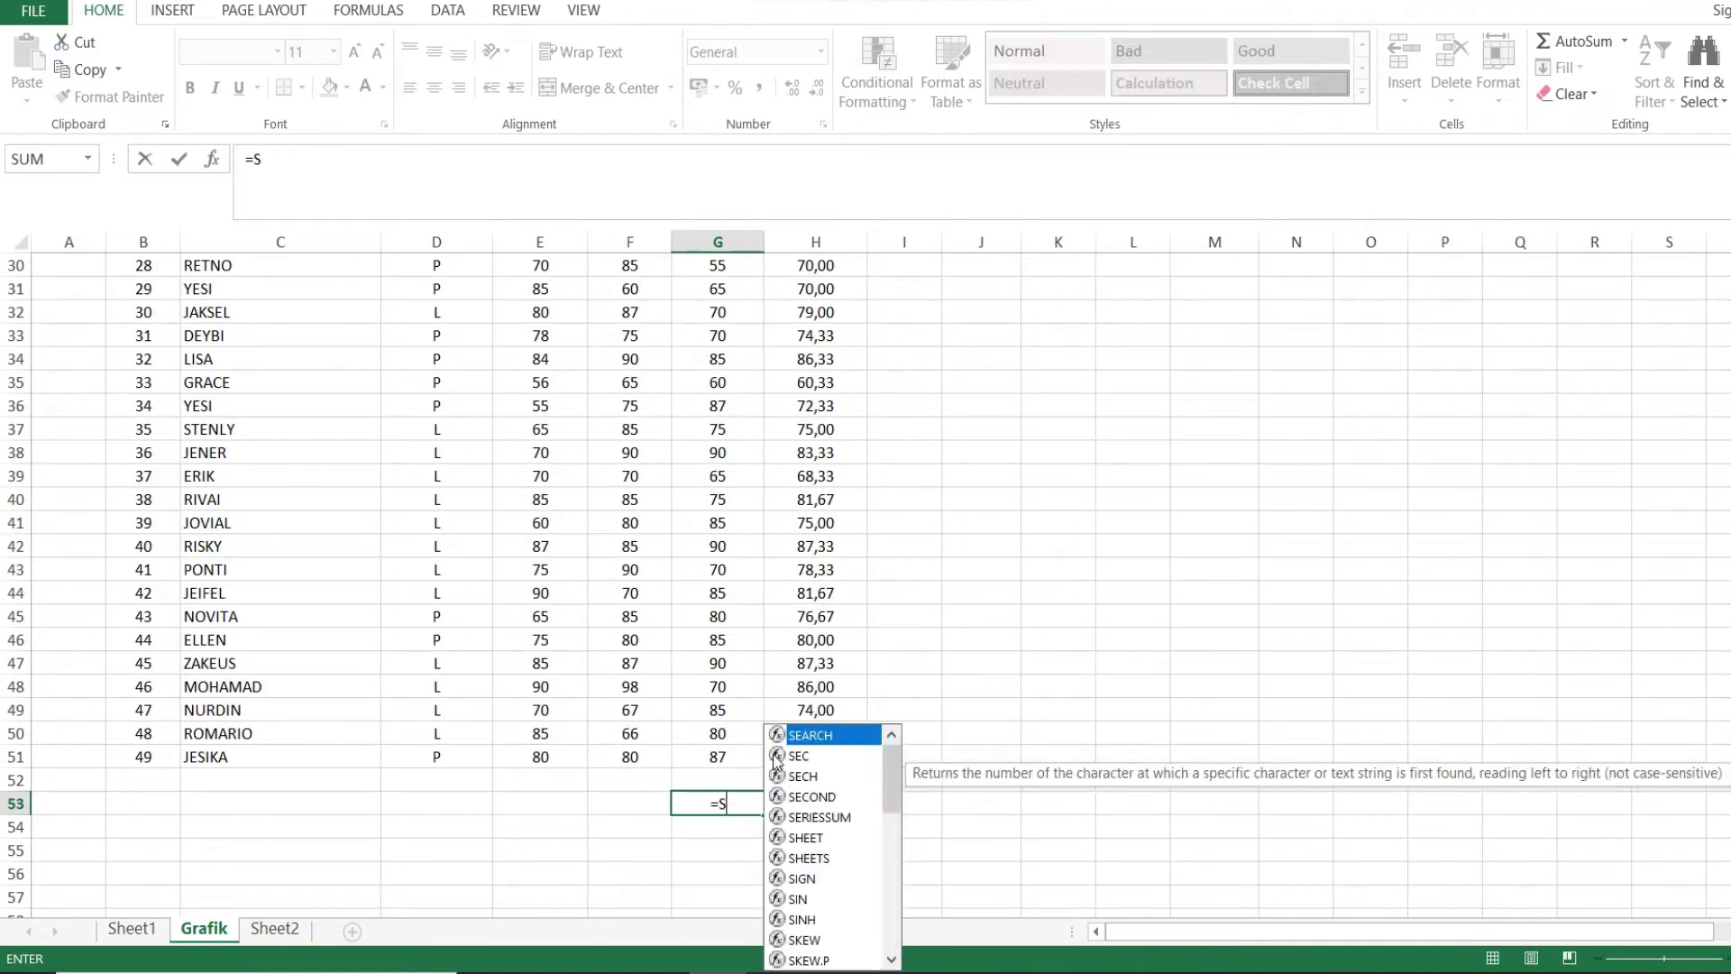
pyautogui.press('BackSpace')
pyautogui.press('BackSpace')
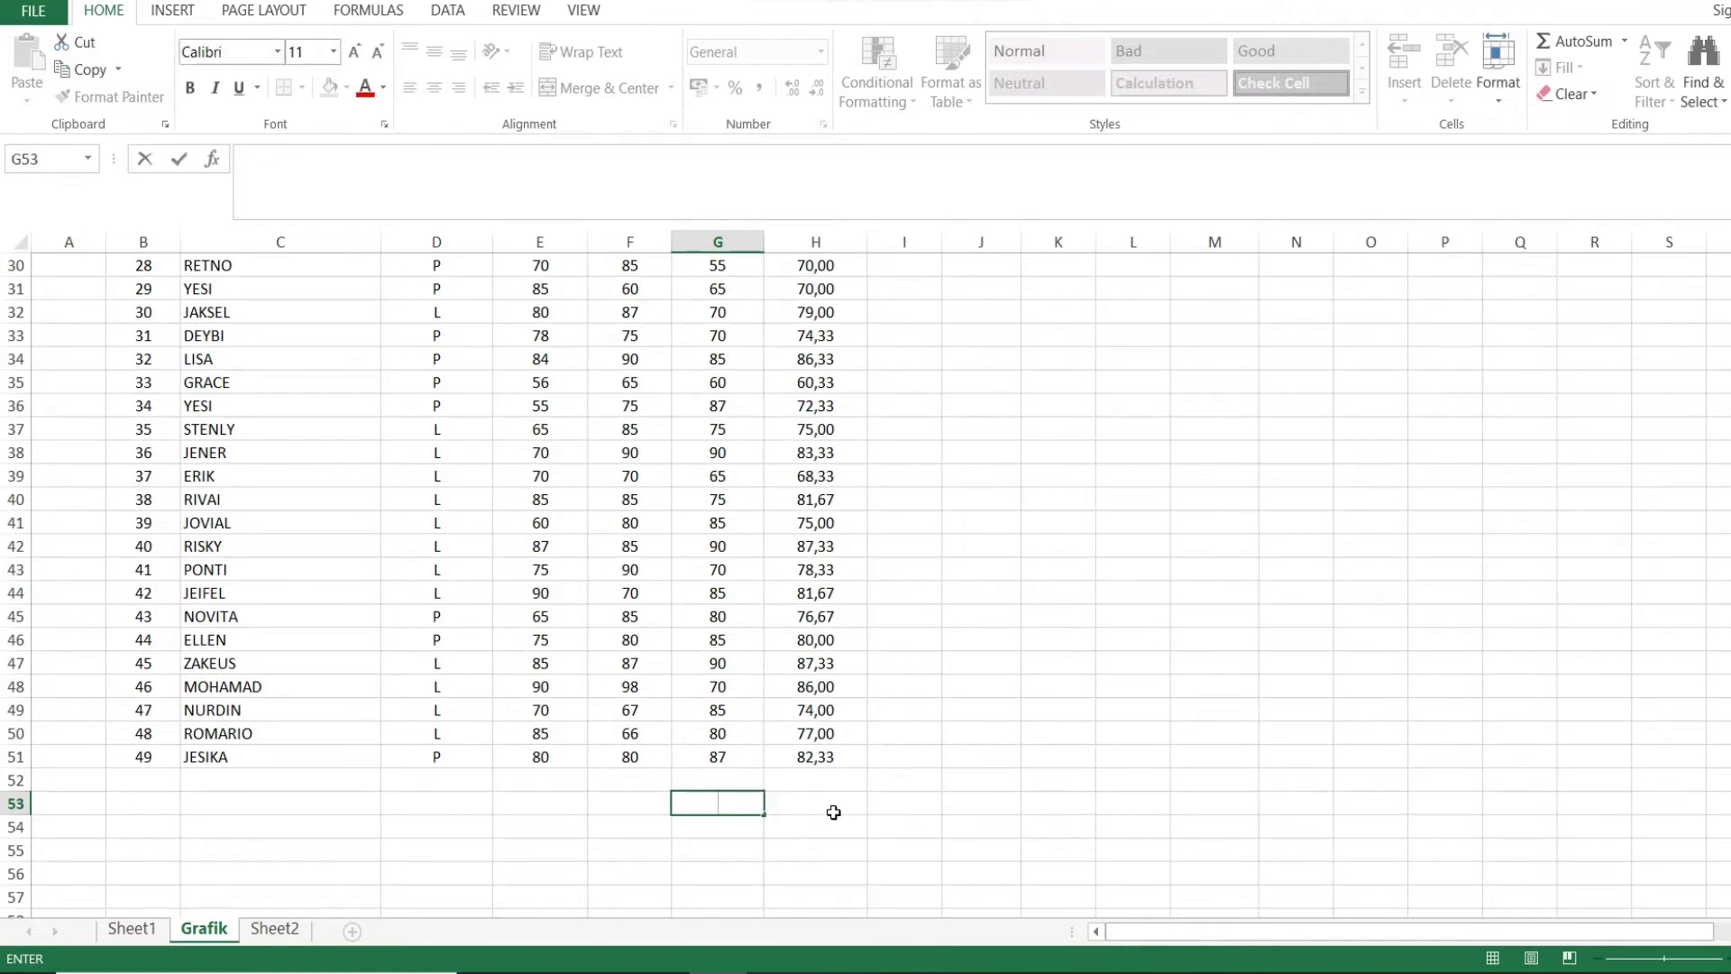
pyautogui.click(816, 810)
# Step: AutoSum G3:G52 into G53 with Alt+=, giving 3906
pyautogui.click(738, 799)
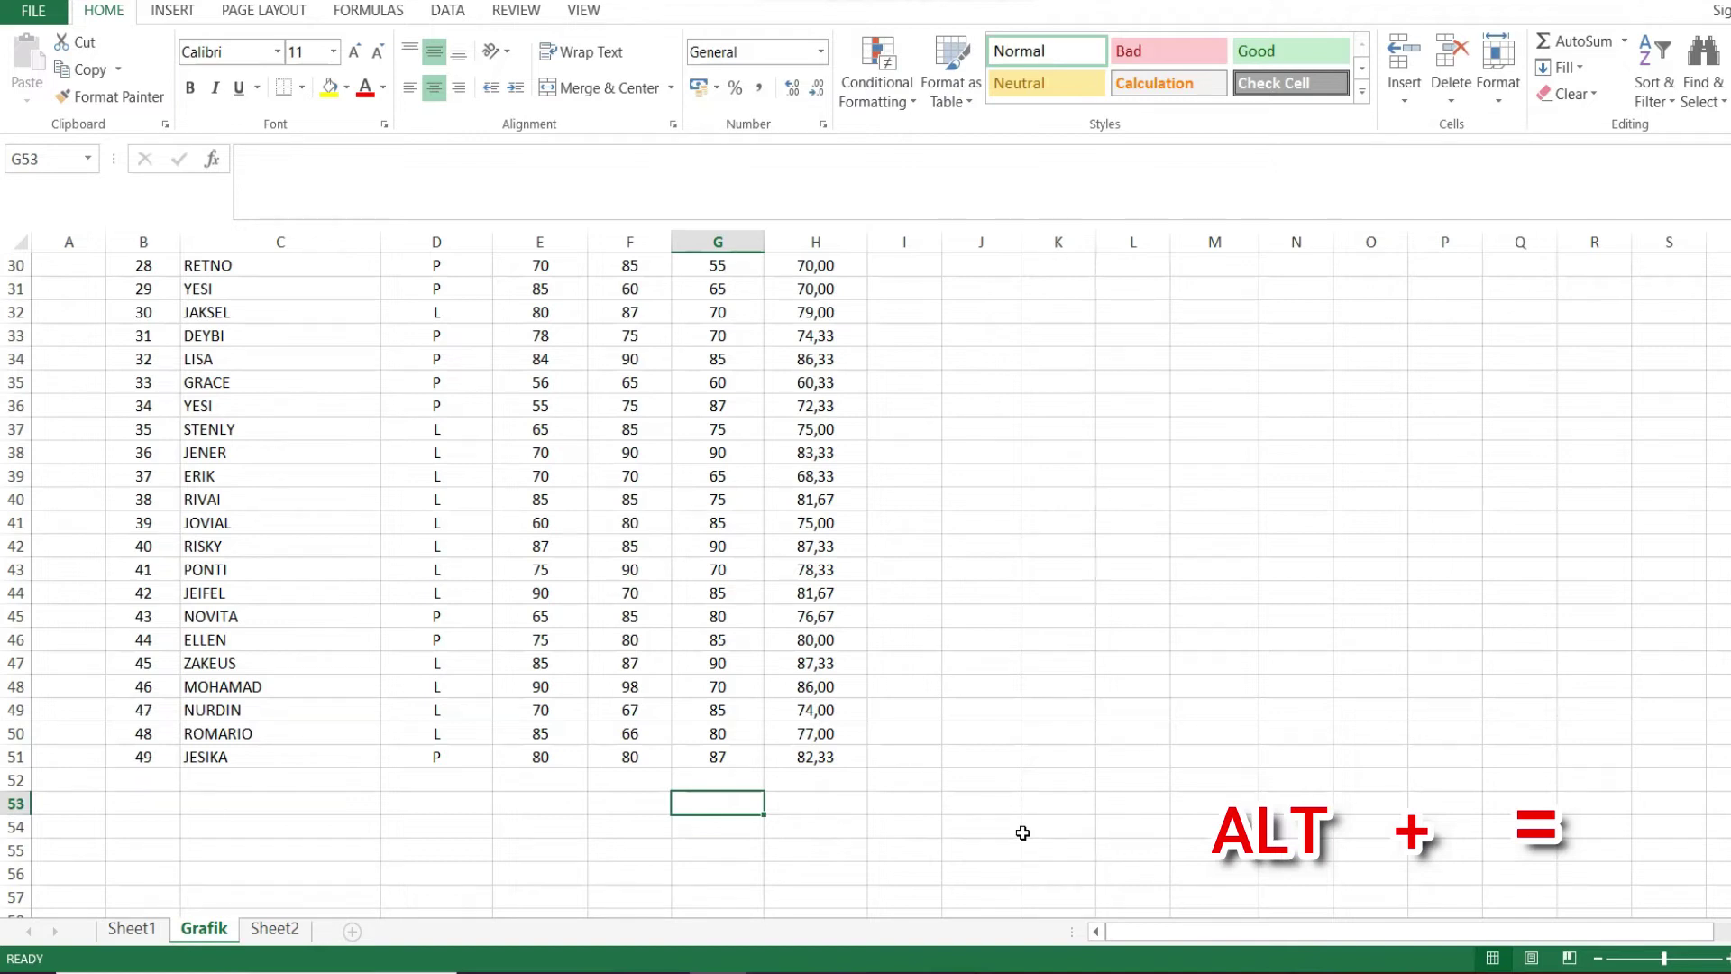
pyautogui.hotkey('alt', '=')
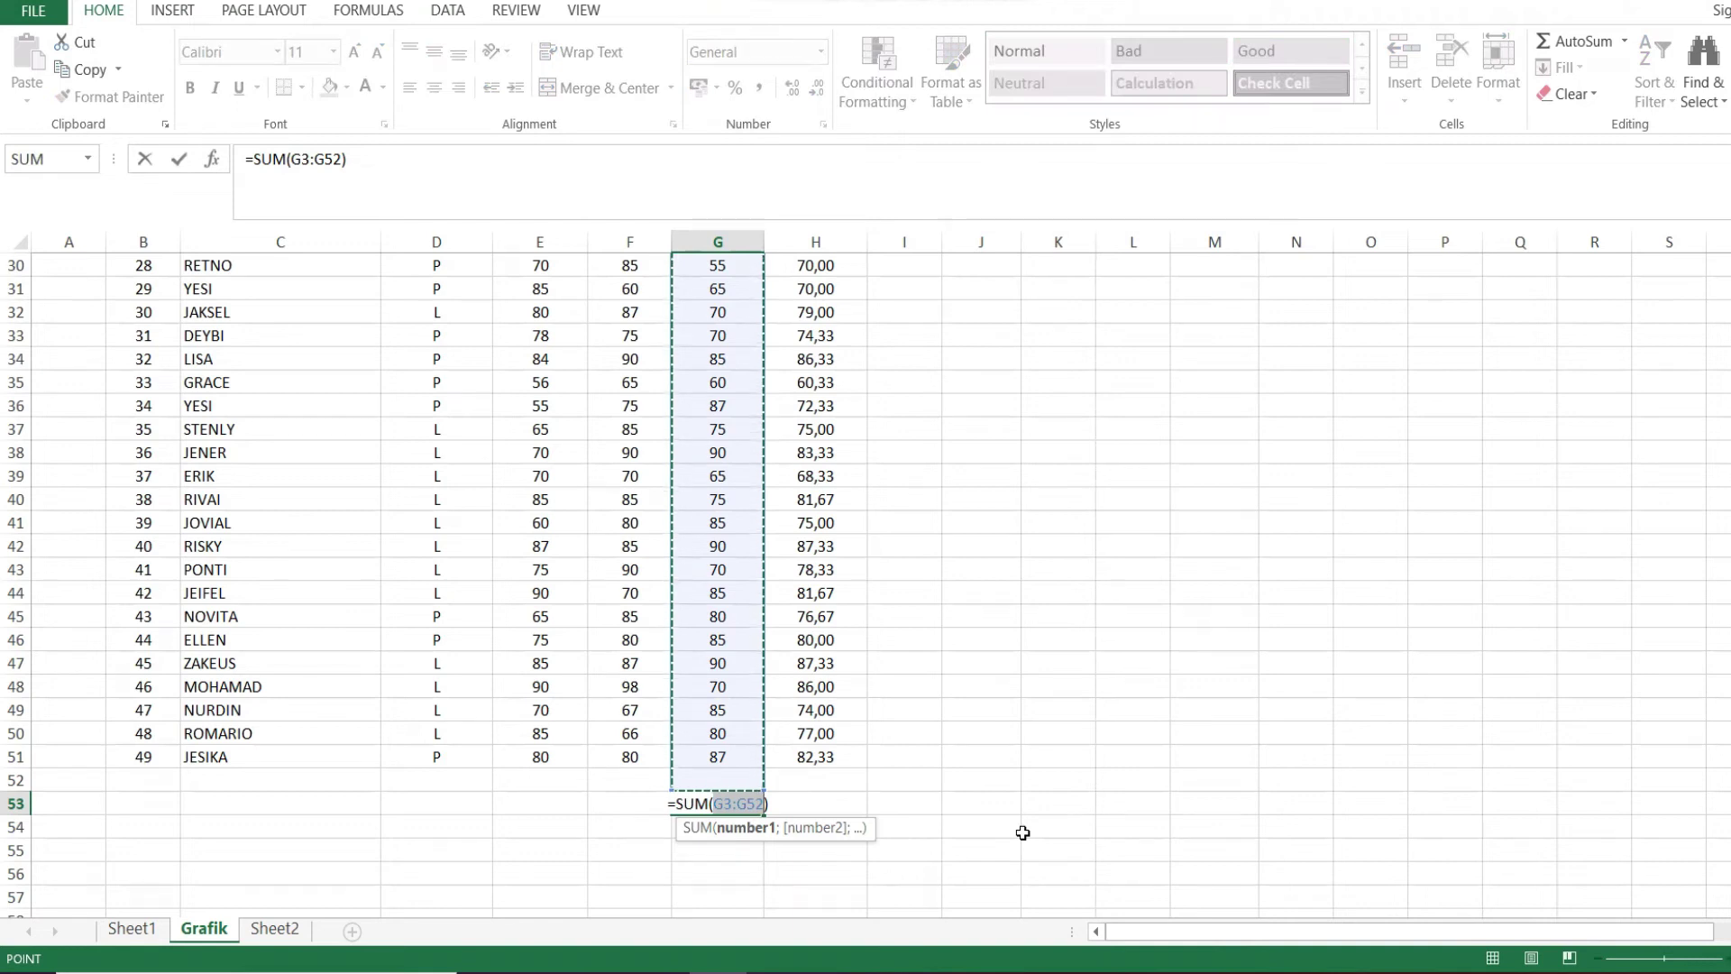
pyautogui.press('Return')
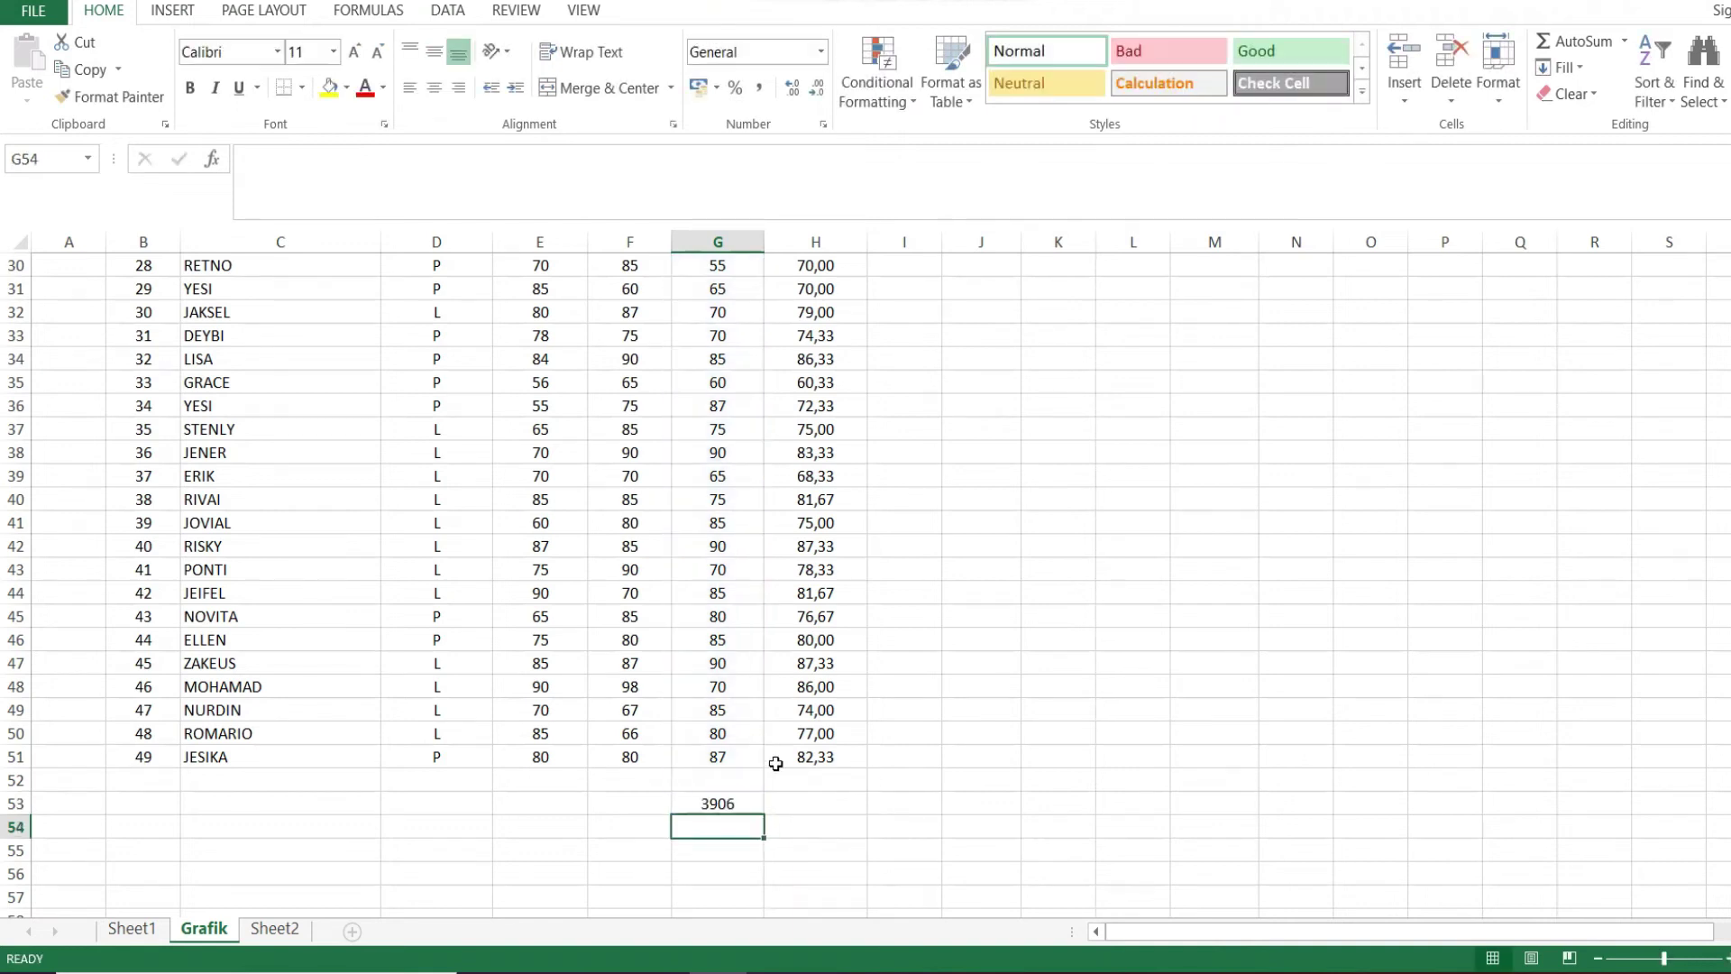
pyautogui.click(726, 805)
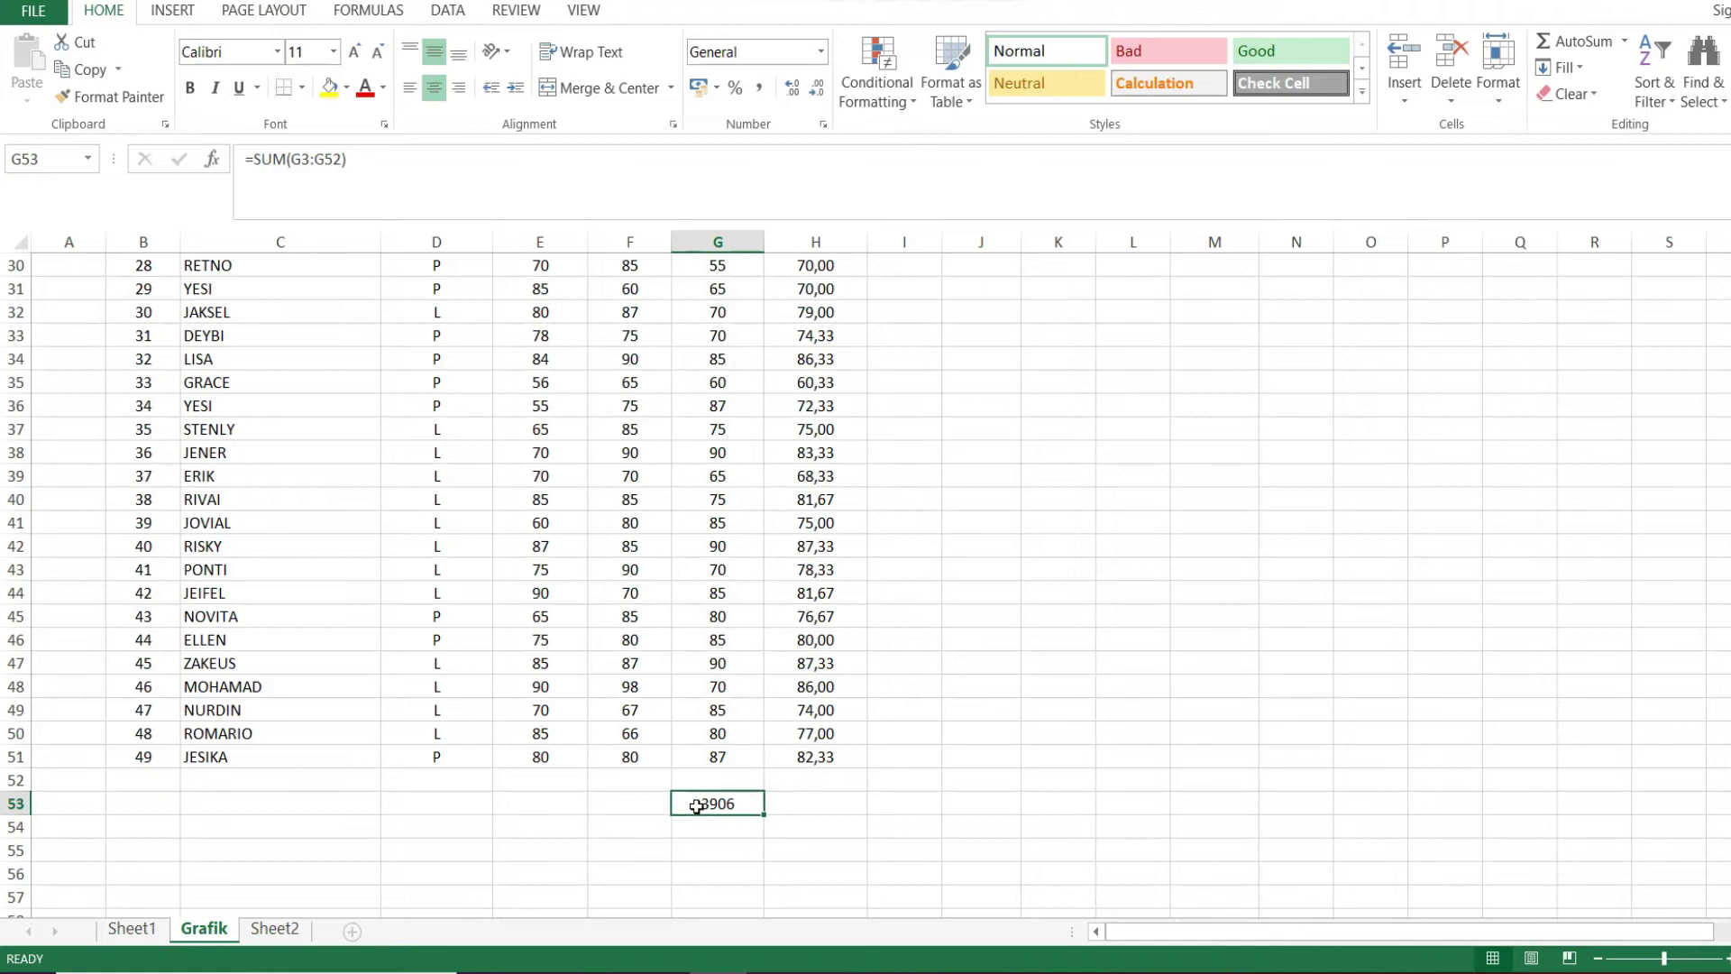
# Step: Total E49:H49 in I49 with Alt+=, showing 296
pyautogui.click(907, 707)
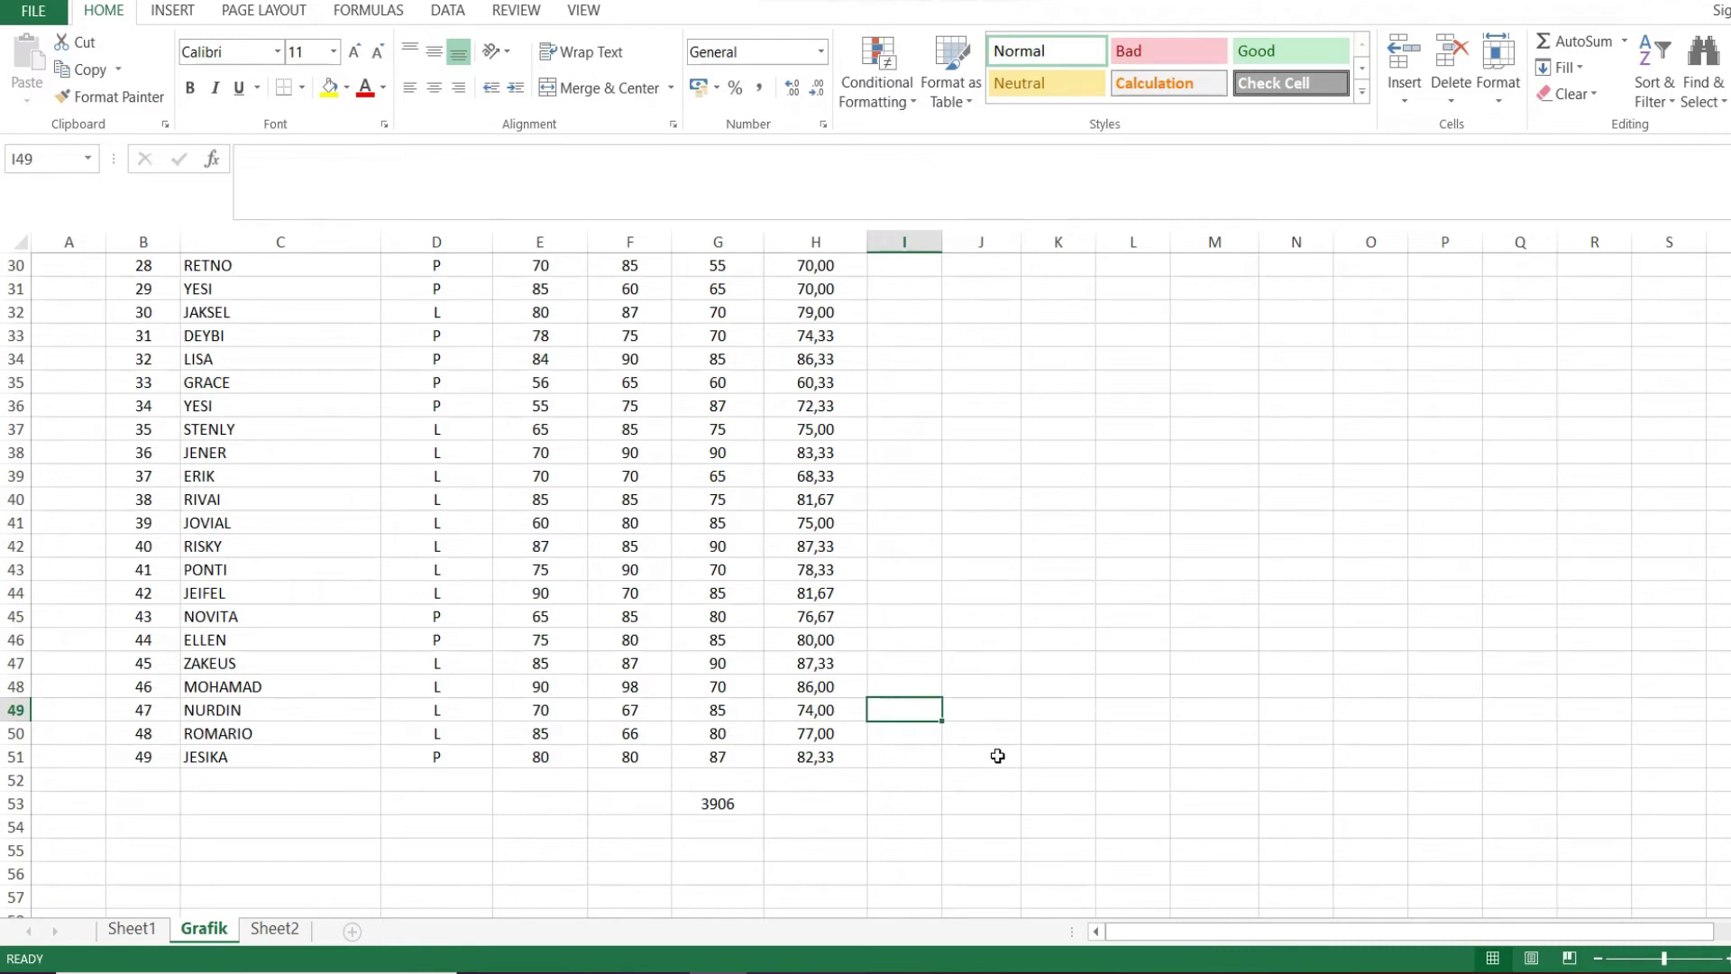
pyautogui.hotkey('alt', '=')
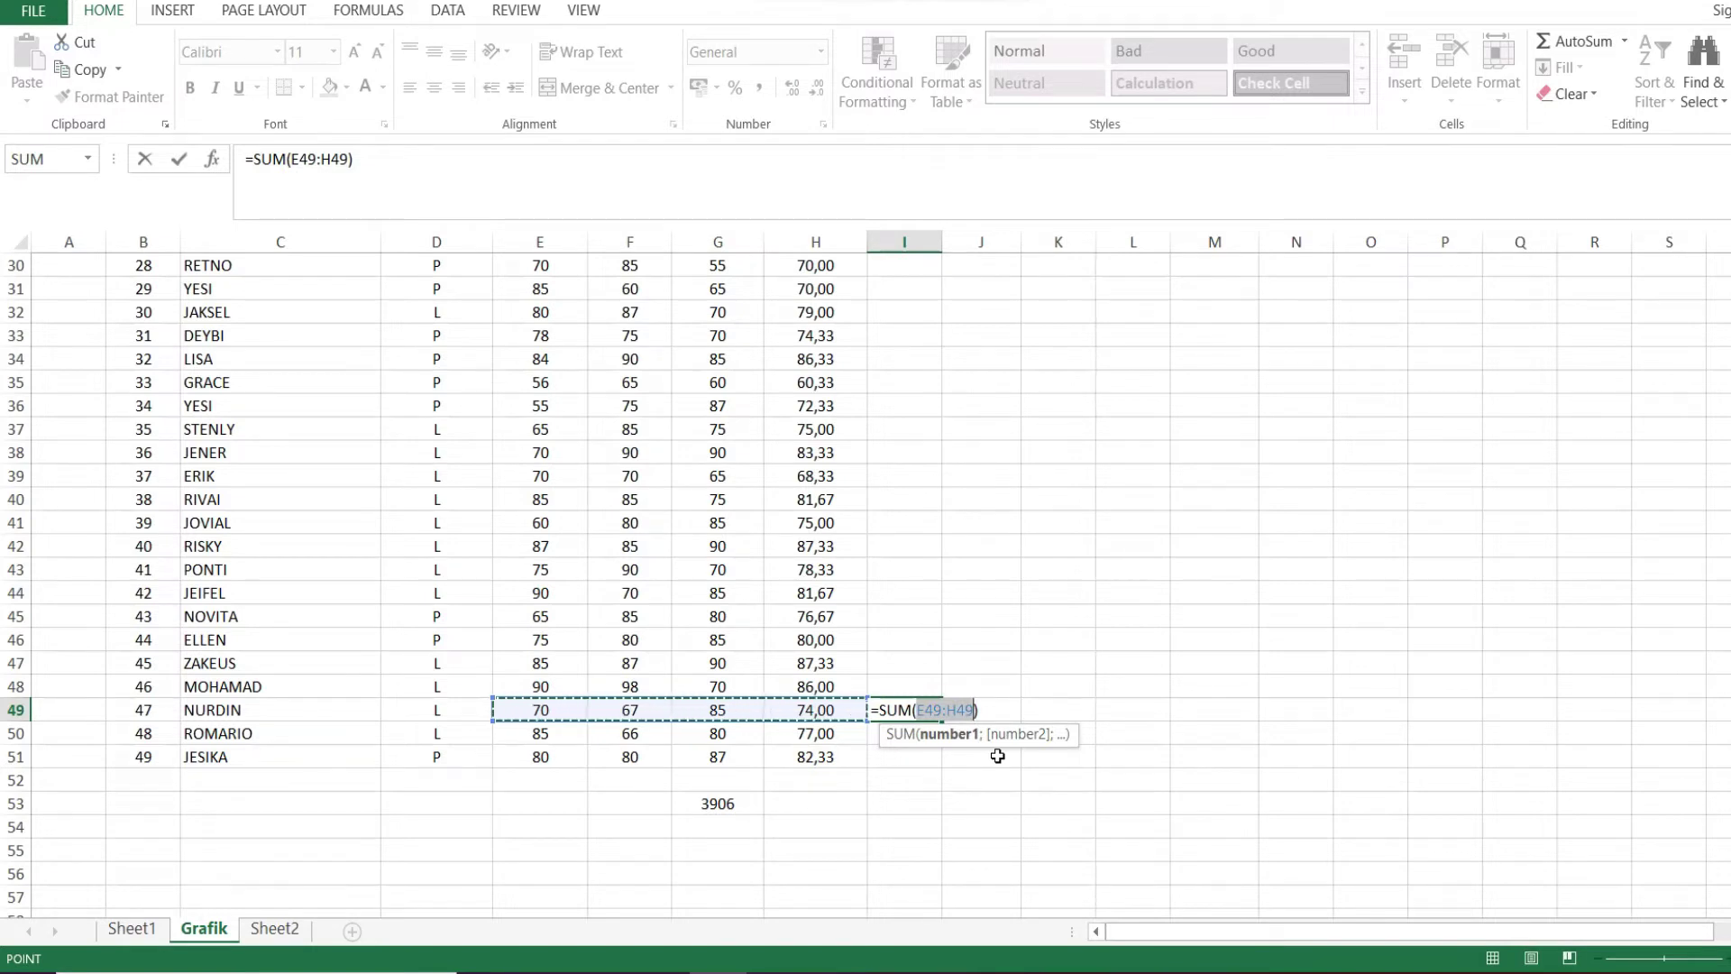
pyautogui.press('Return')
pyautogui.click(912, 712)
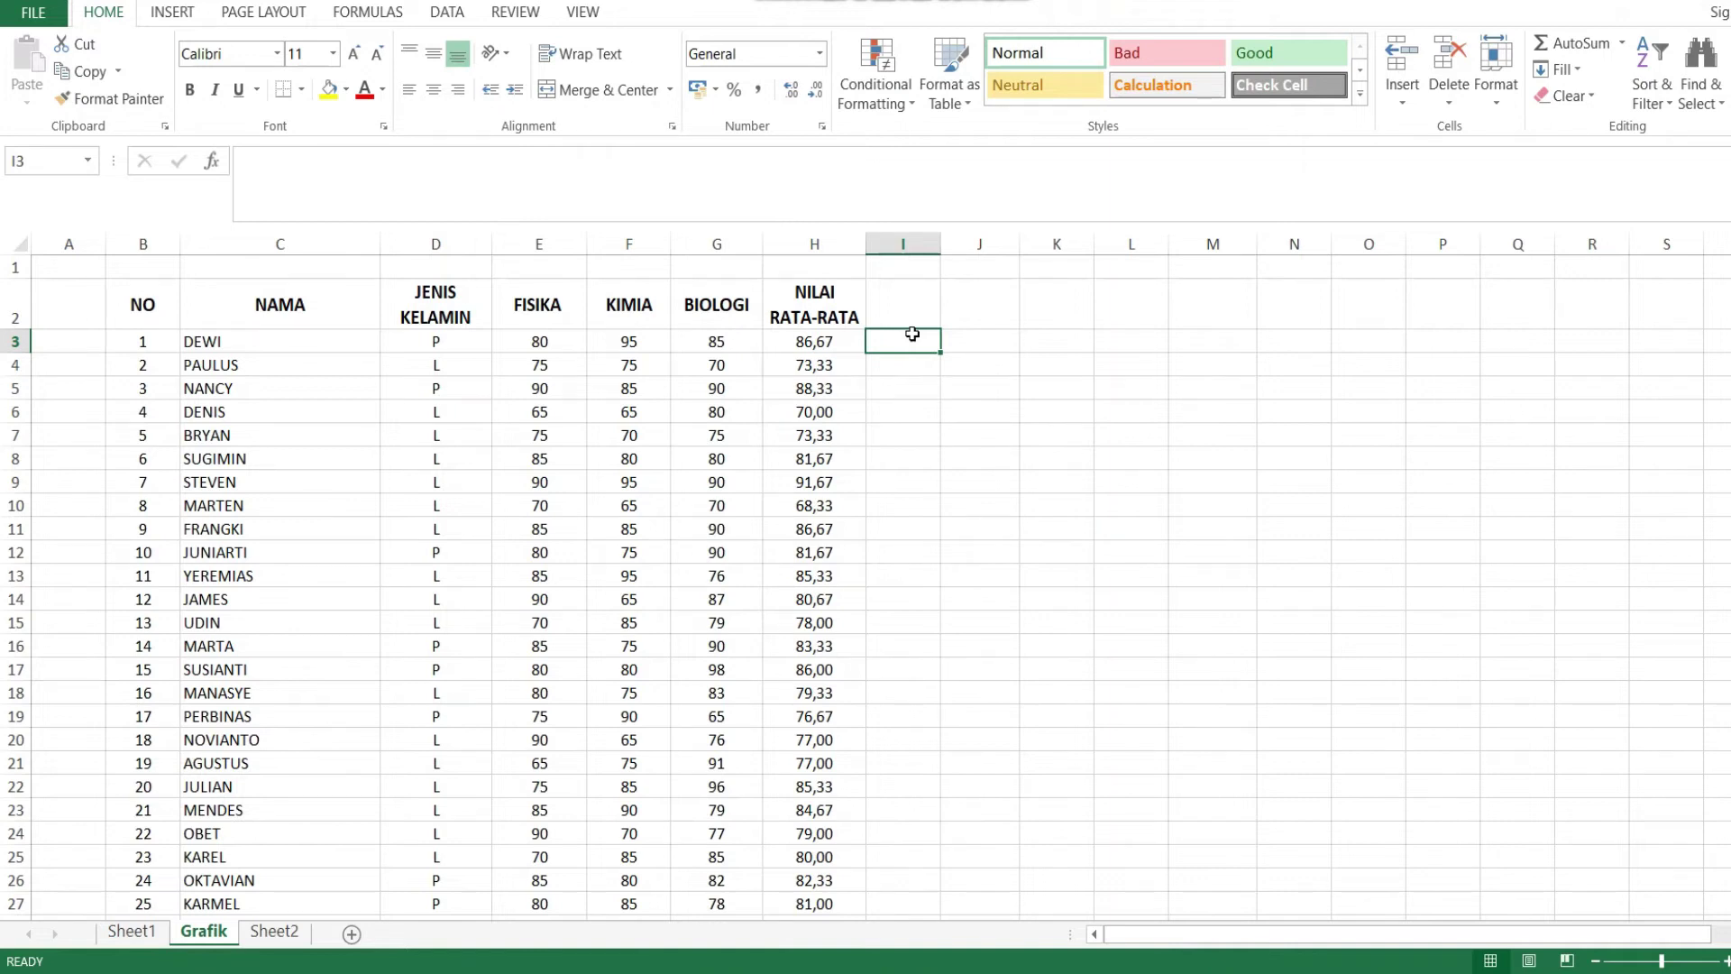
pyautogui.click(747, 305)
pyautogui.doubleClick(747, 306)
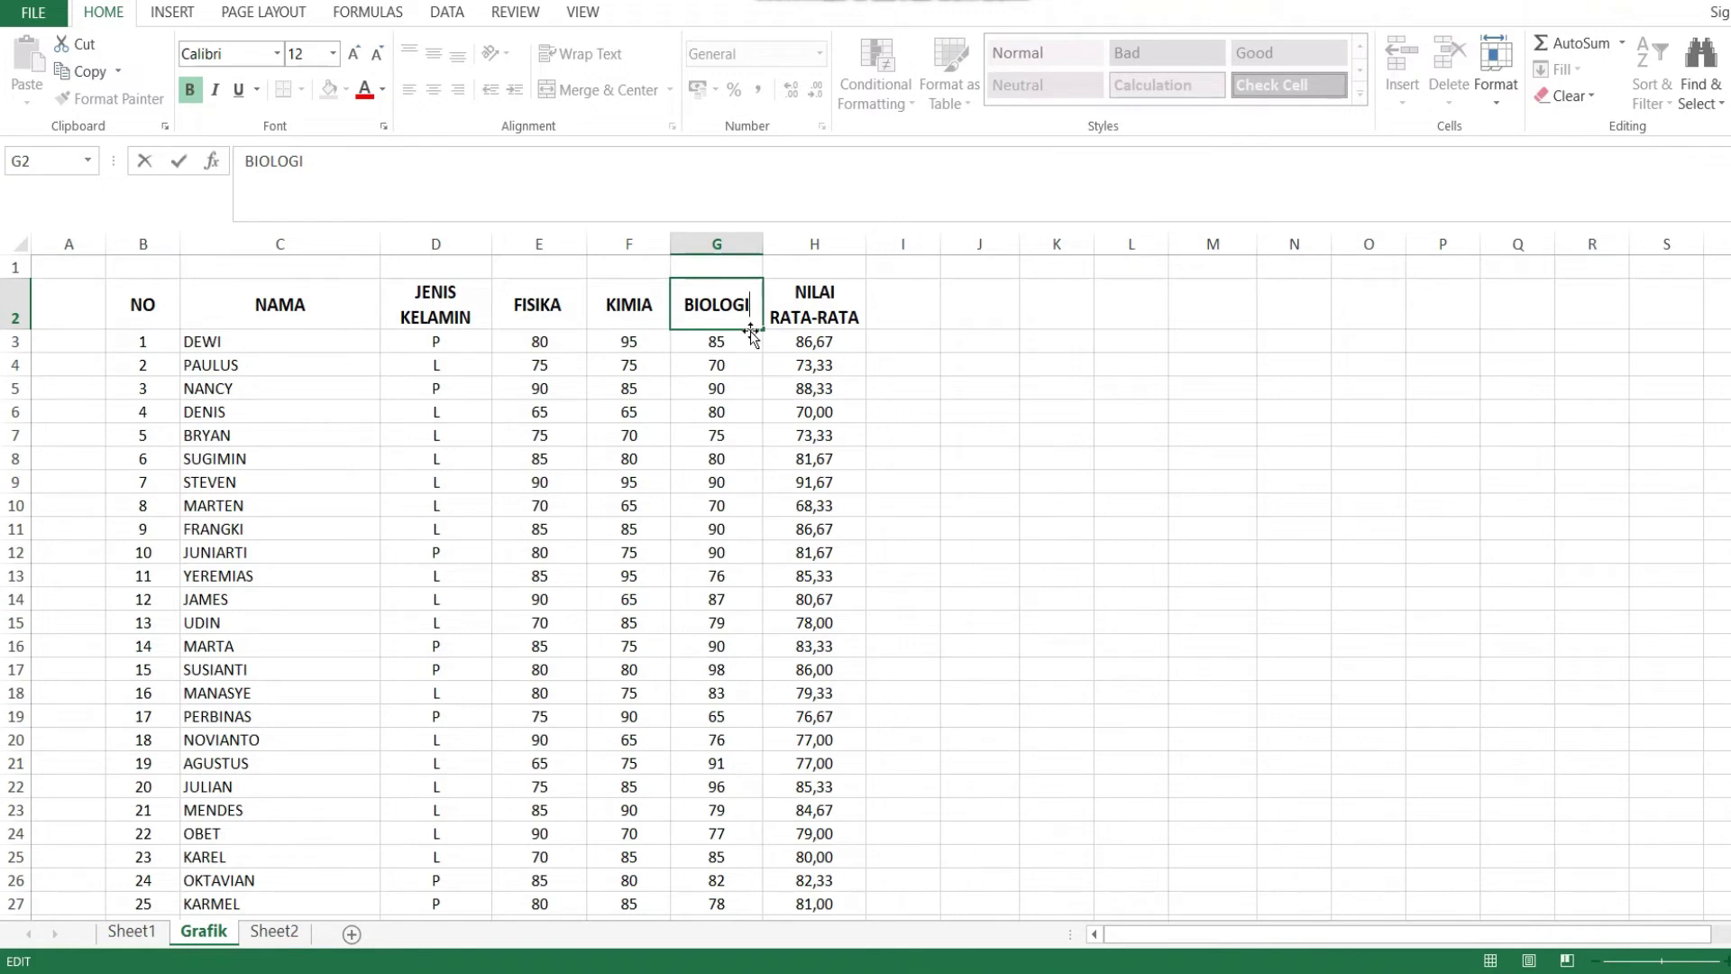
pyautogui.hotkey('alt', 'Return')
pyautogui.write('BHS')
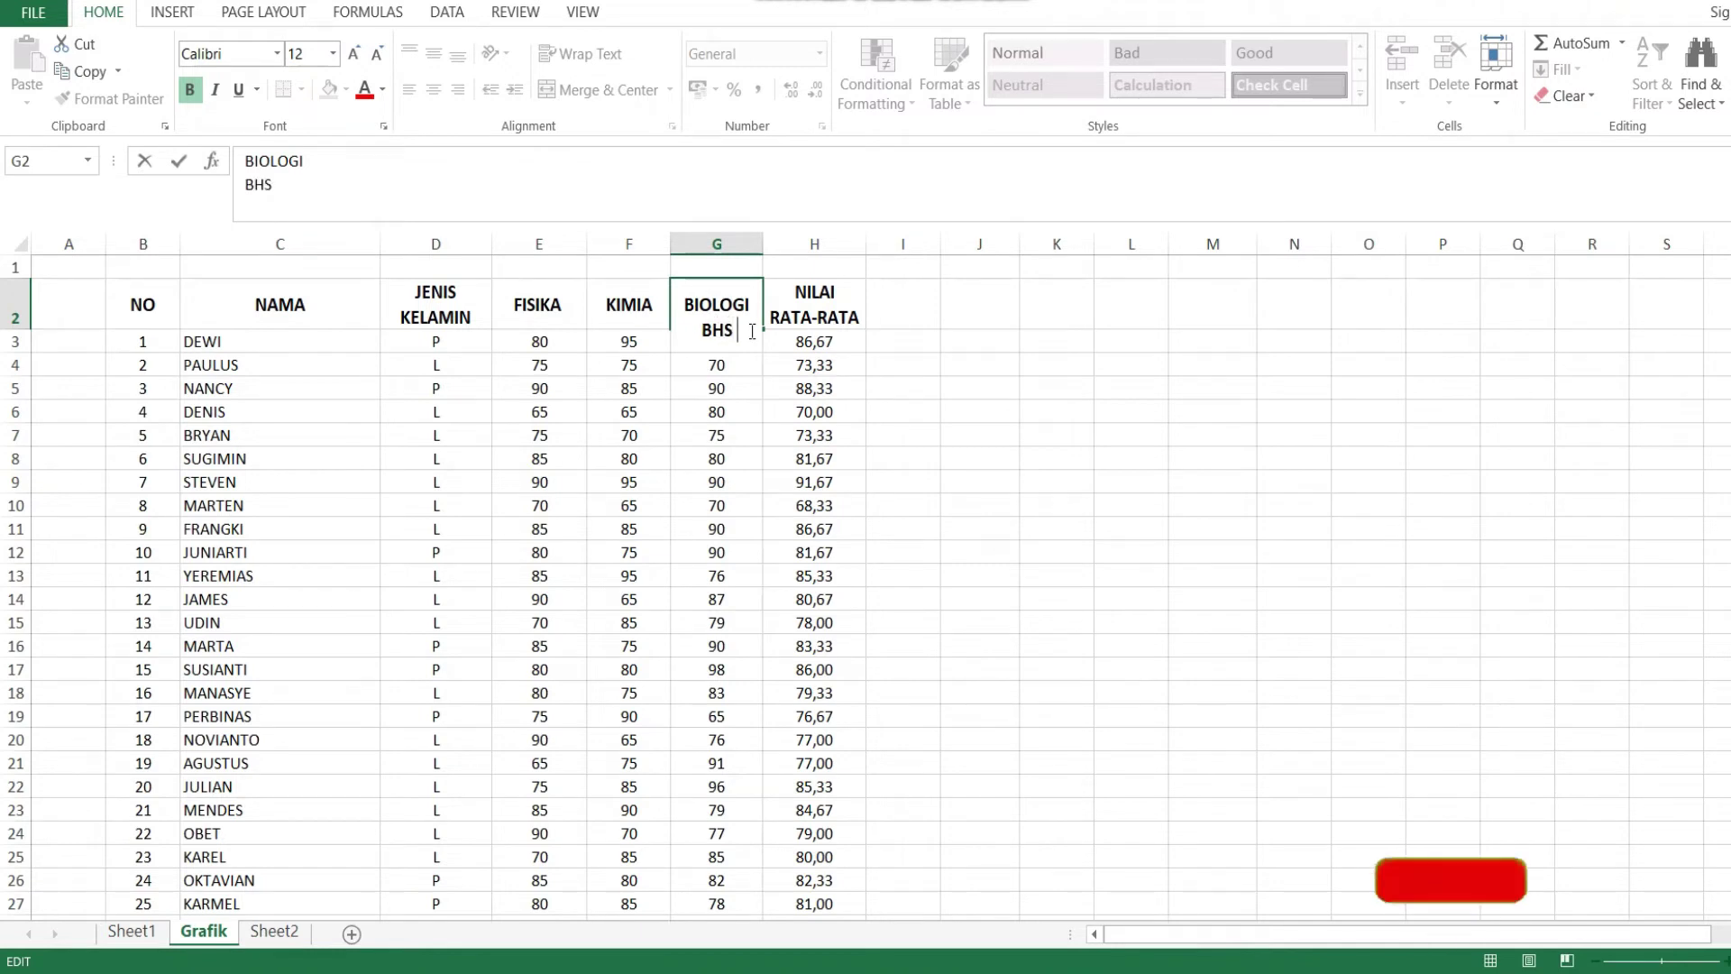
pyautogui.write(' IN')
pyautogui.write('DONESIA')
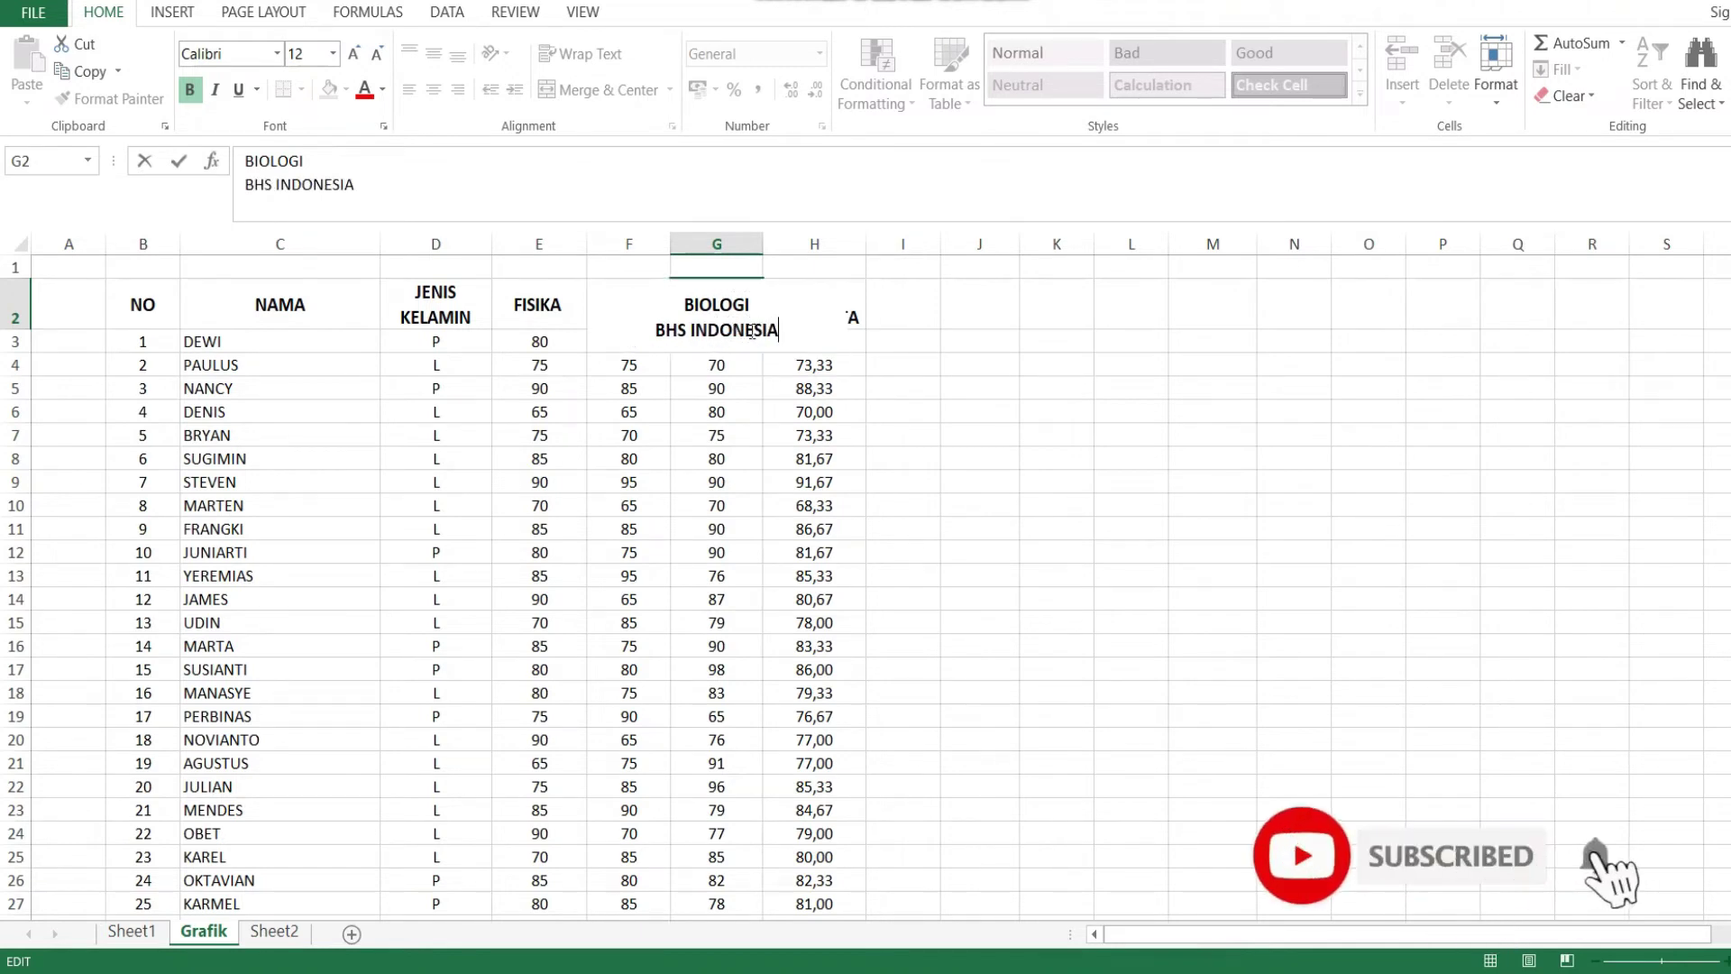
pyautogui.press('BackSpace')
pyautogui.press('BackSpace')
pyautogui.press('BackSpace')
pyautogui.write('ndonesia')
pyautogui.press('Return')
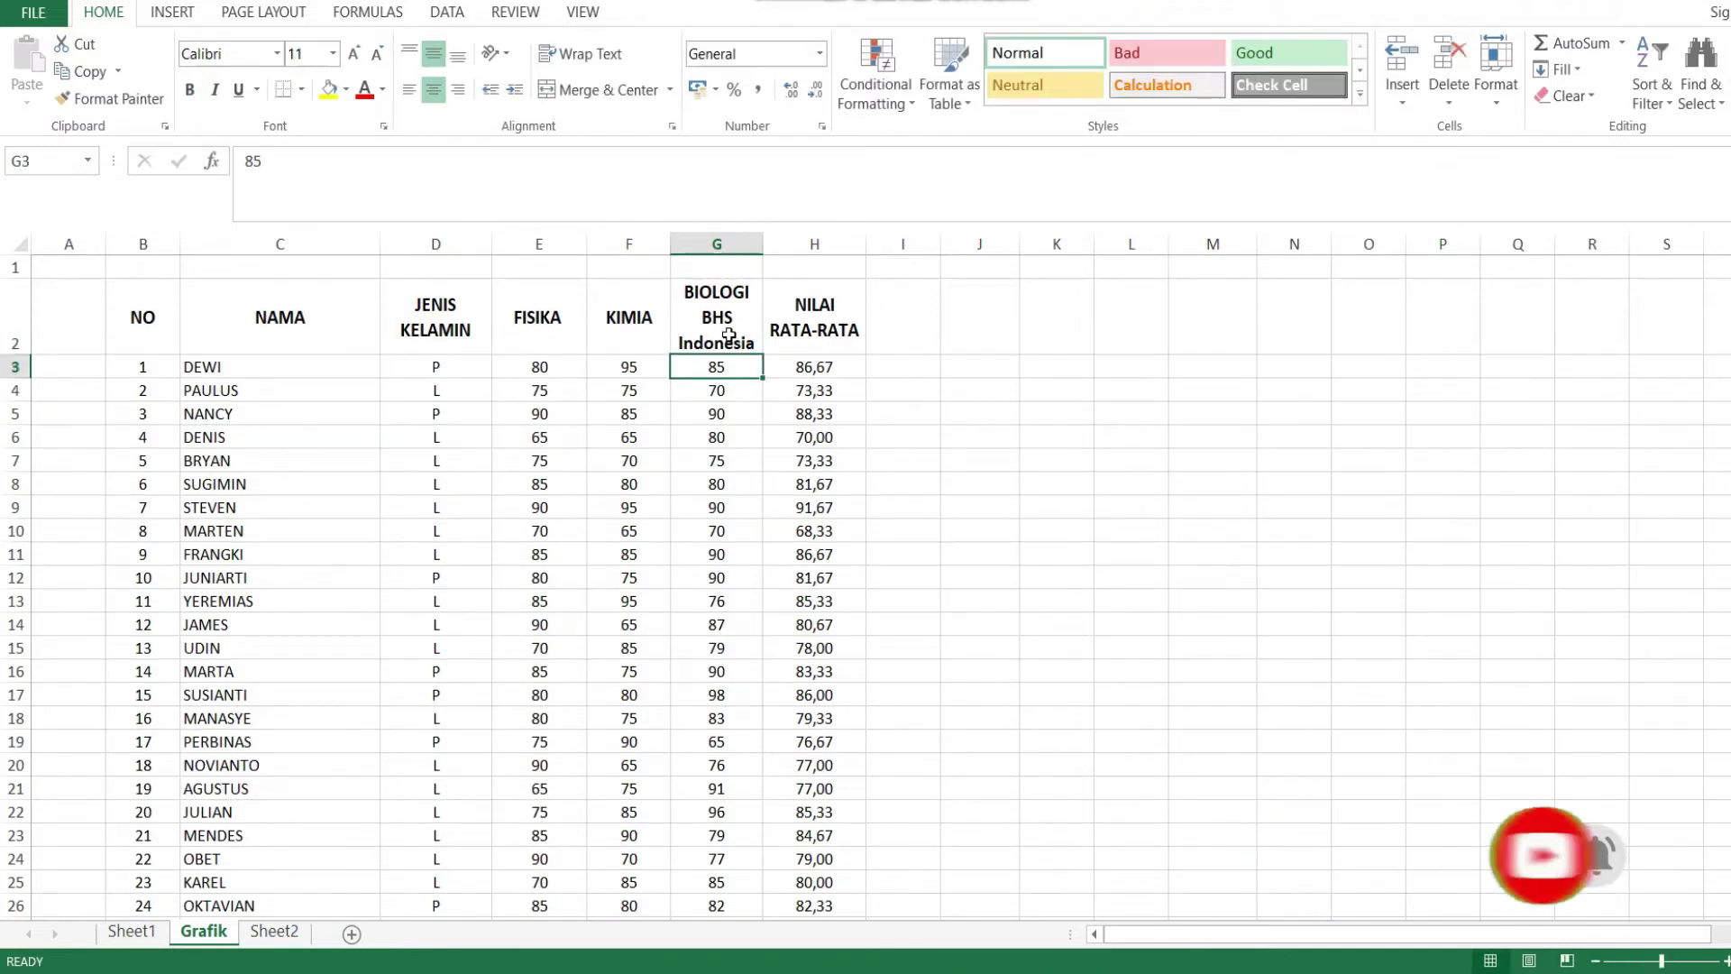
pyautogui.hotkey('ctrl', 'z')
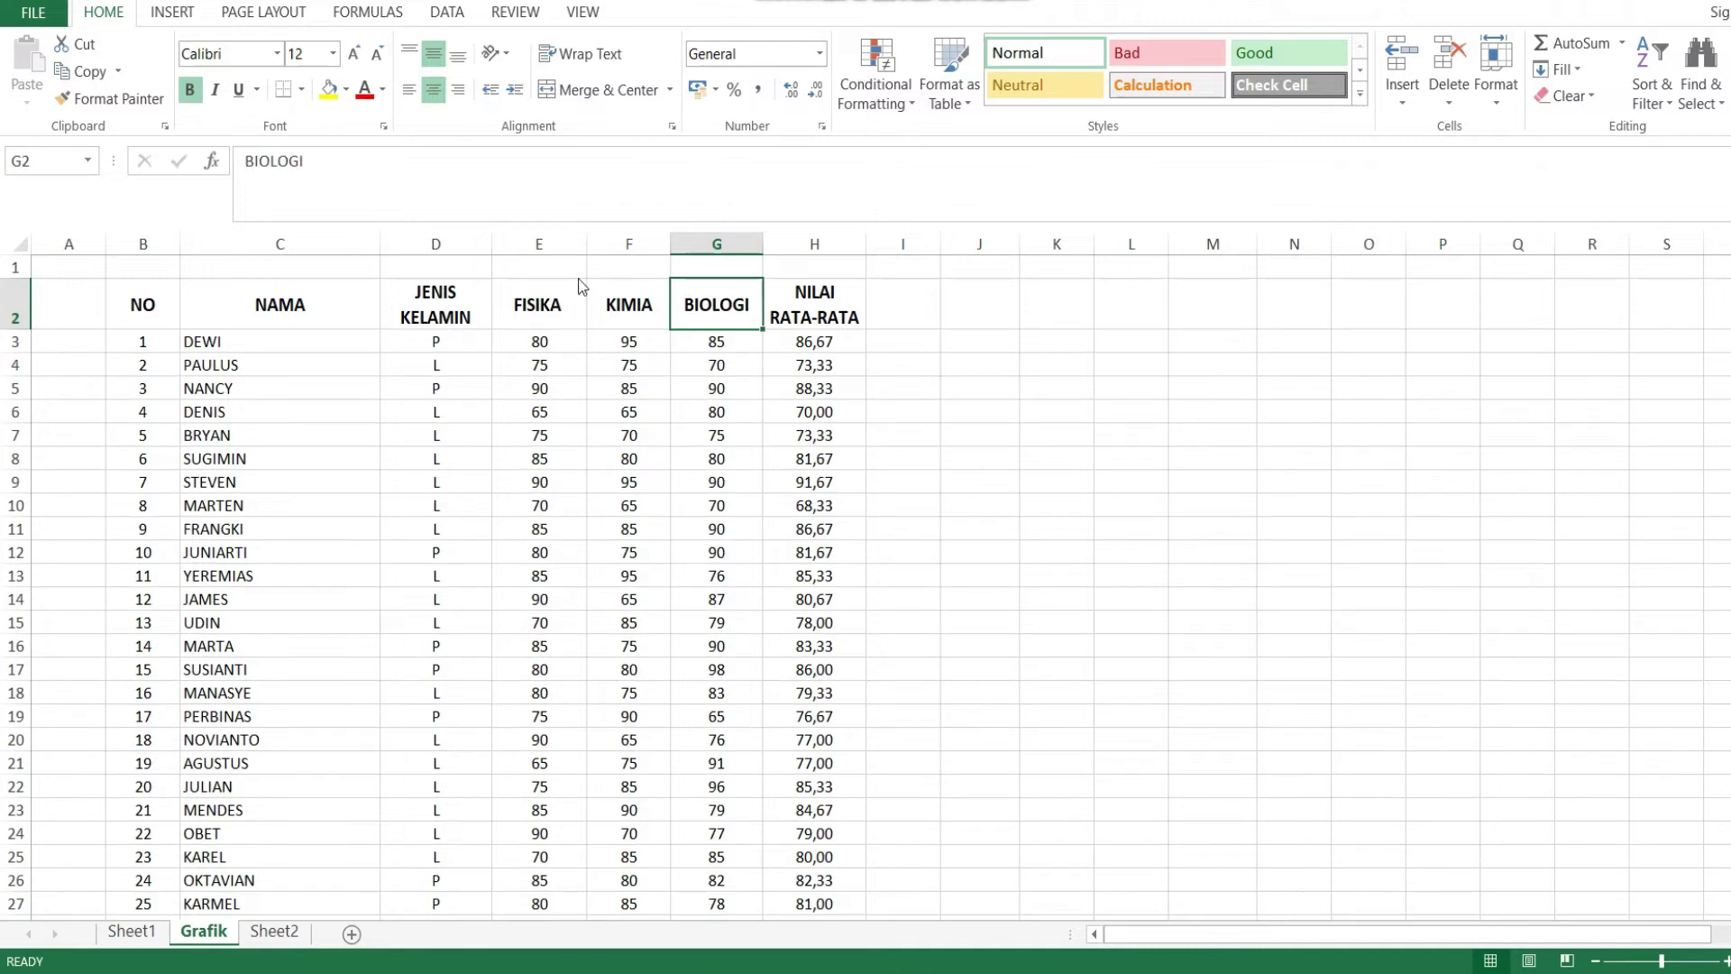
pyautogui.doubleClick(753, 315)
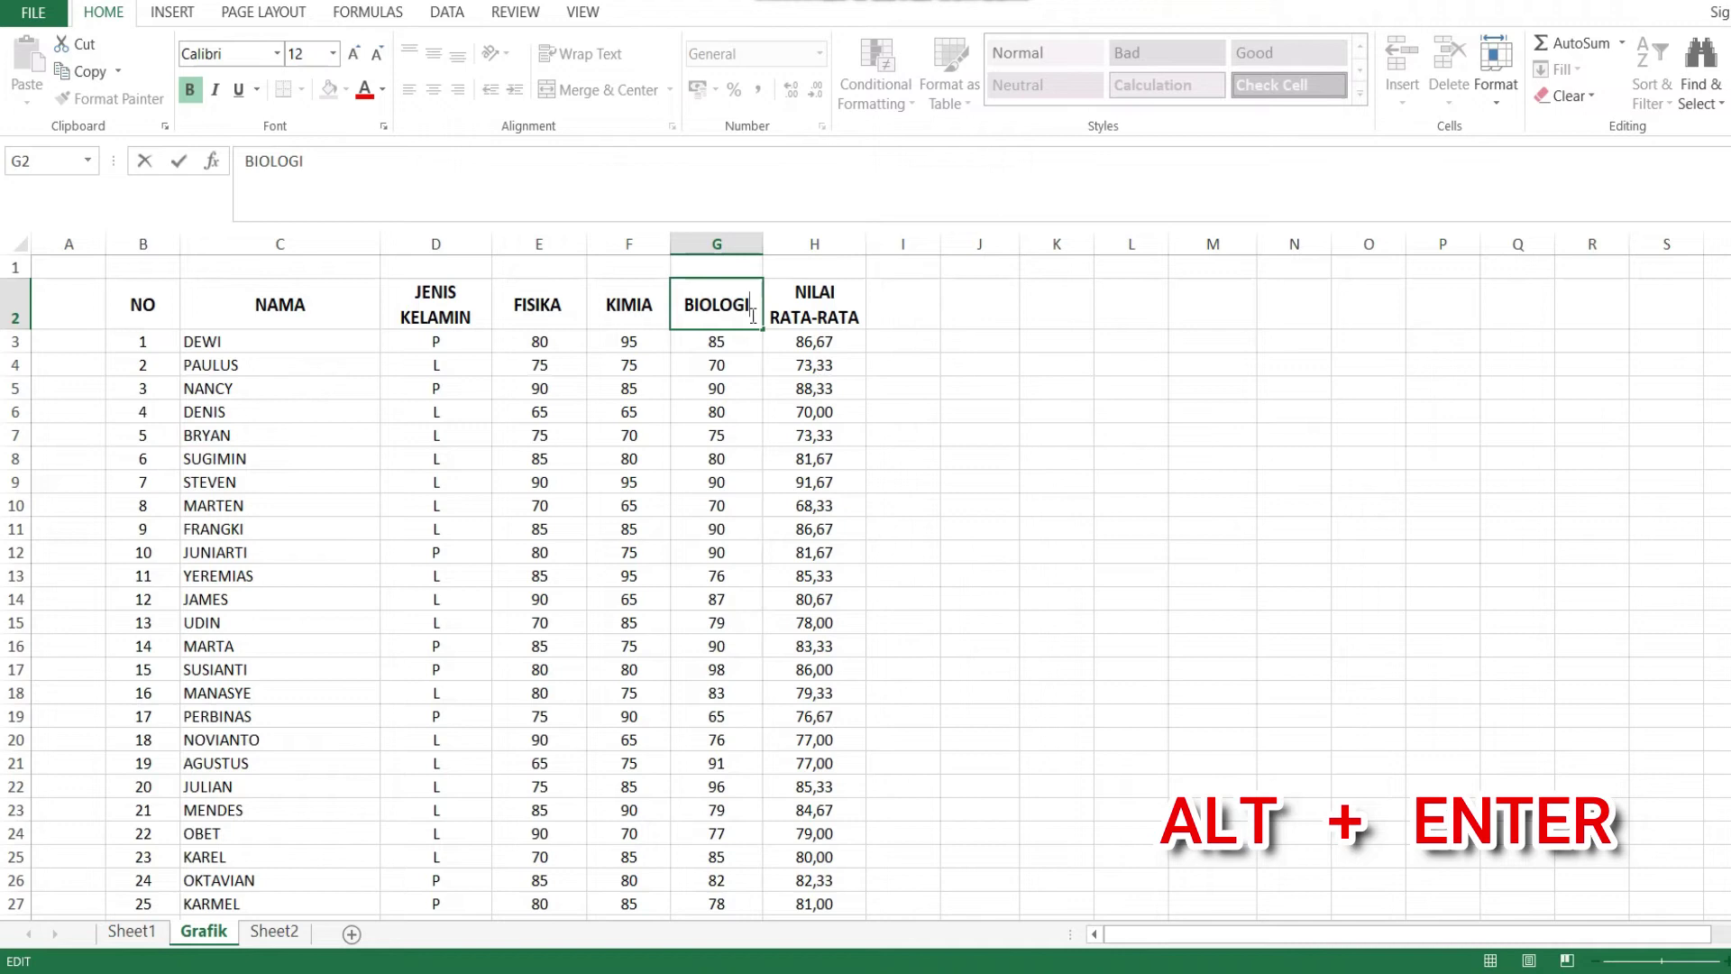
pyautogui.hotkey('alt', 'Return')
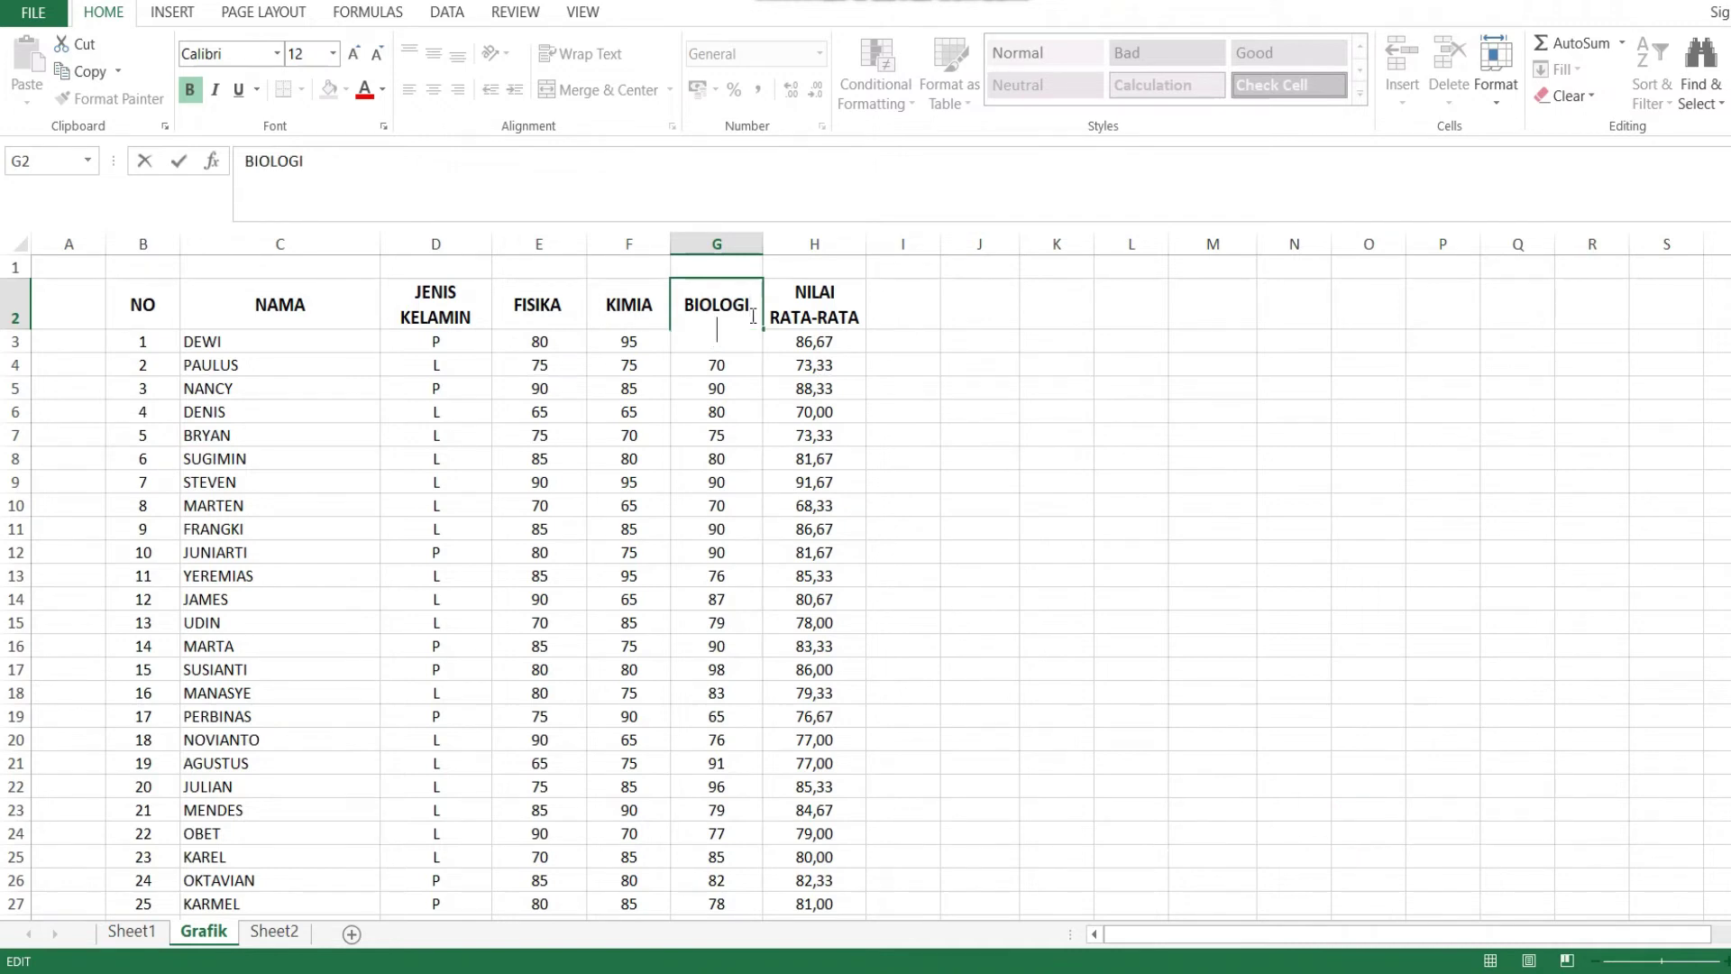
pyautogui.write('BHASA INDONESOA')
pyautogui.press('BackSpace')
pyautogui.press('BackSpace')
pyautogui.write('IA')
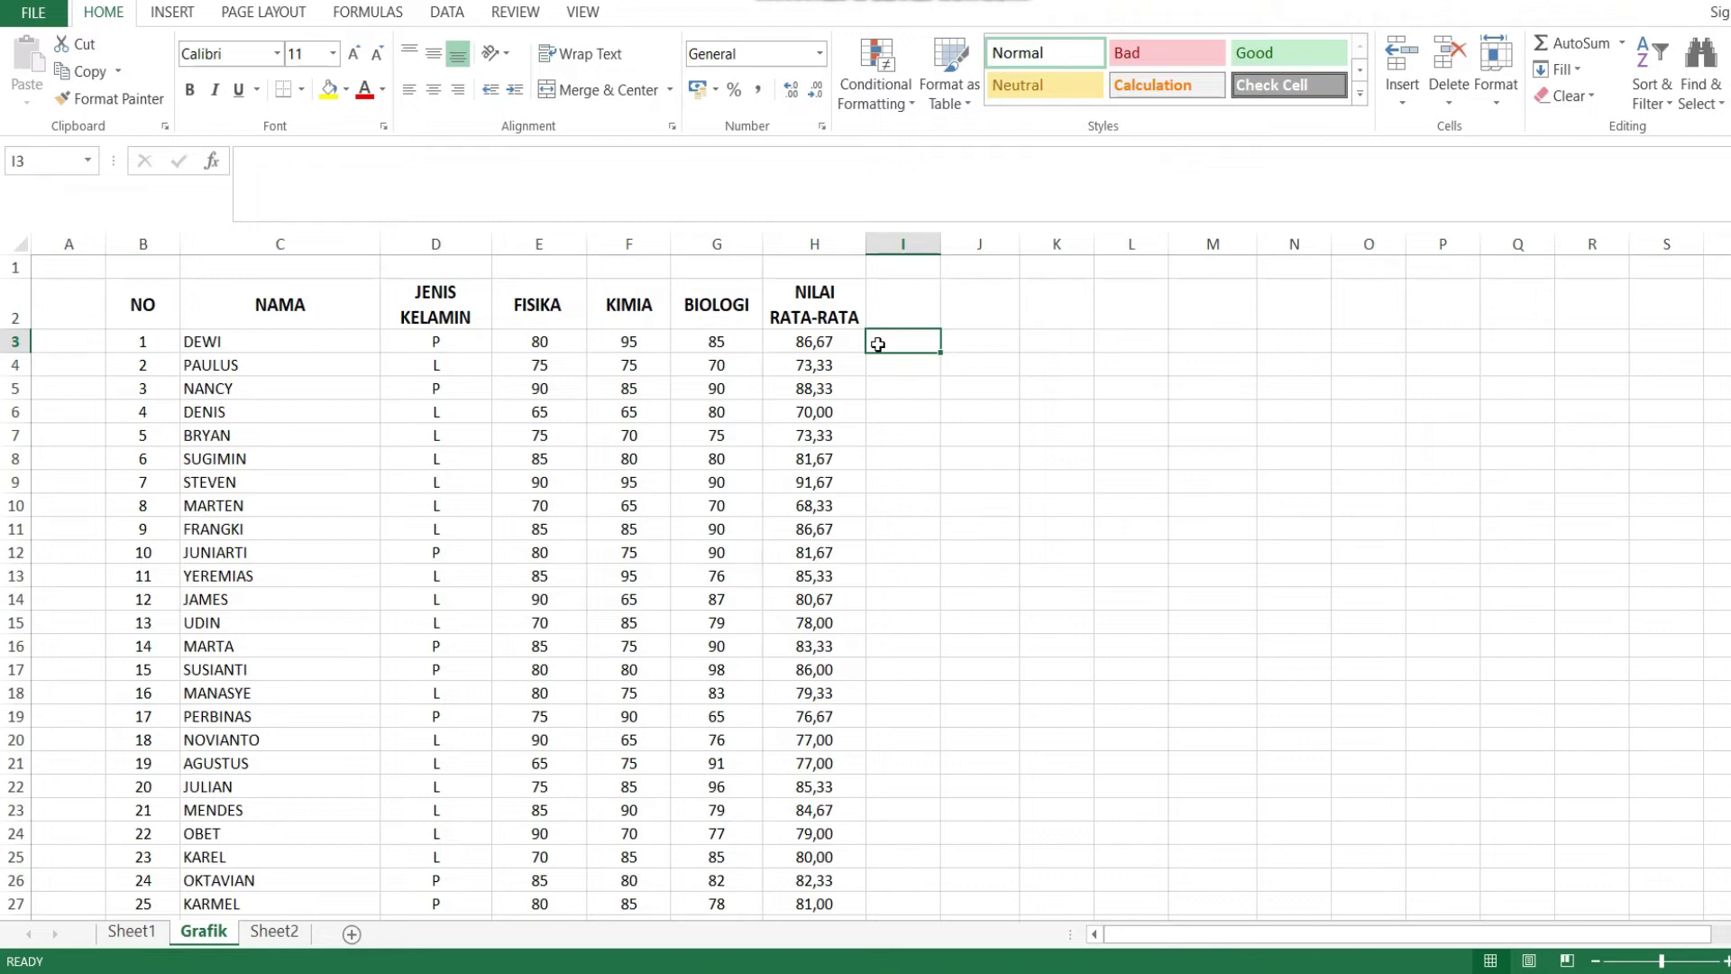
pyautogui.click(158, 338)
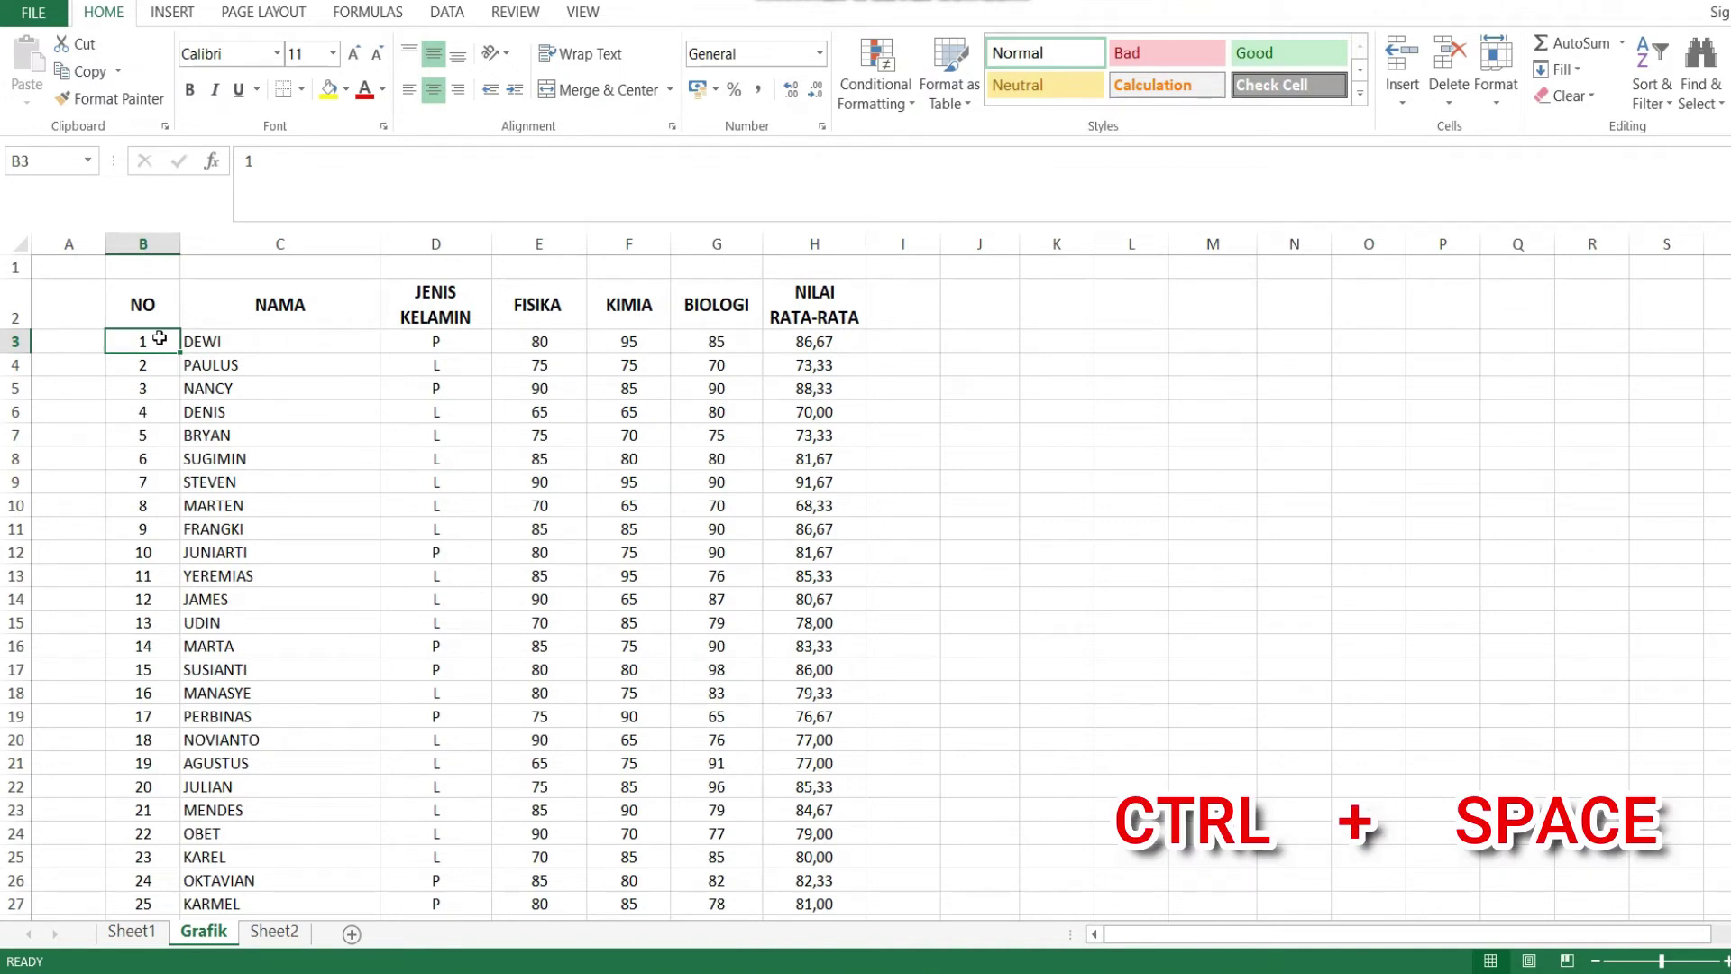
pyautogui.hotkey('ctrl', 'space')
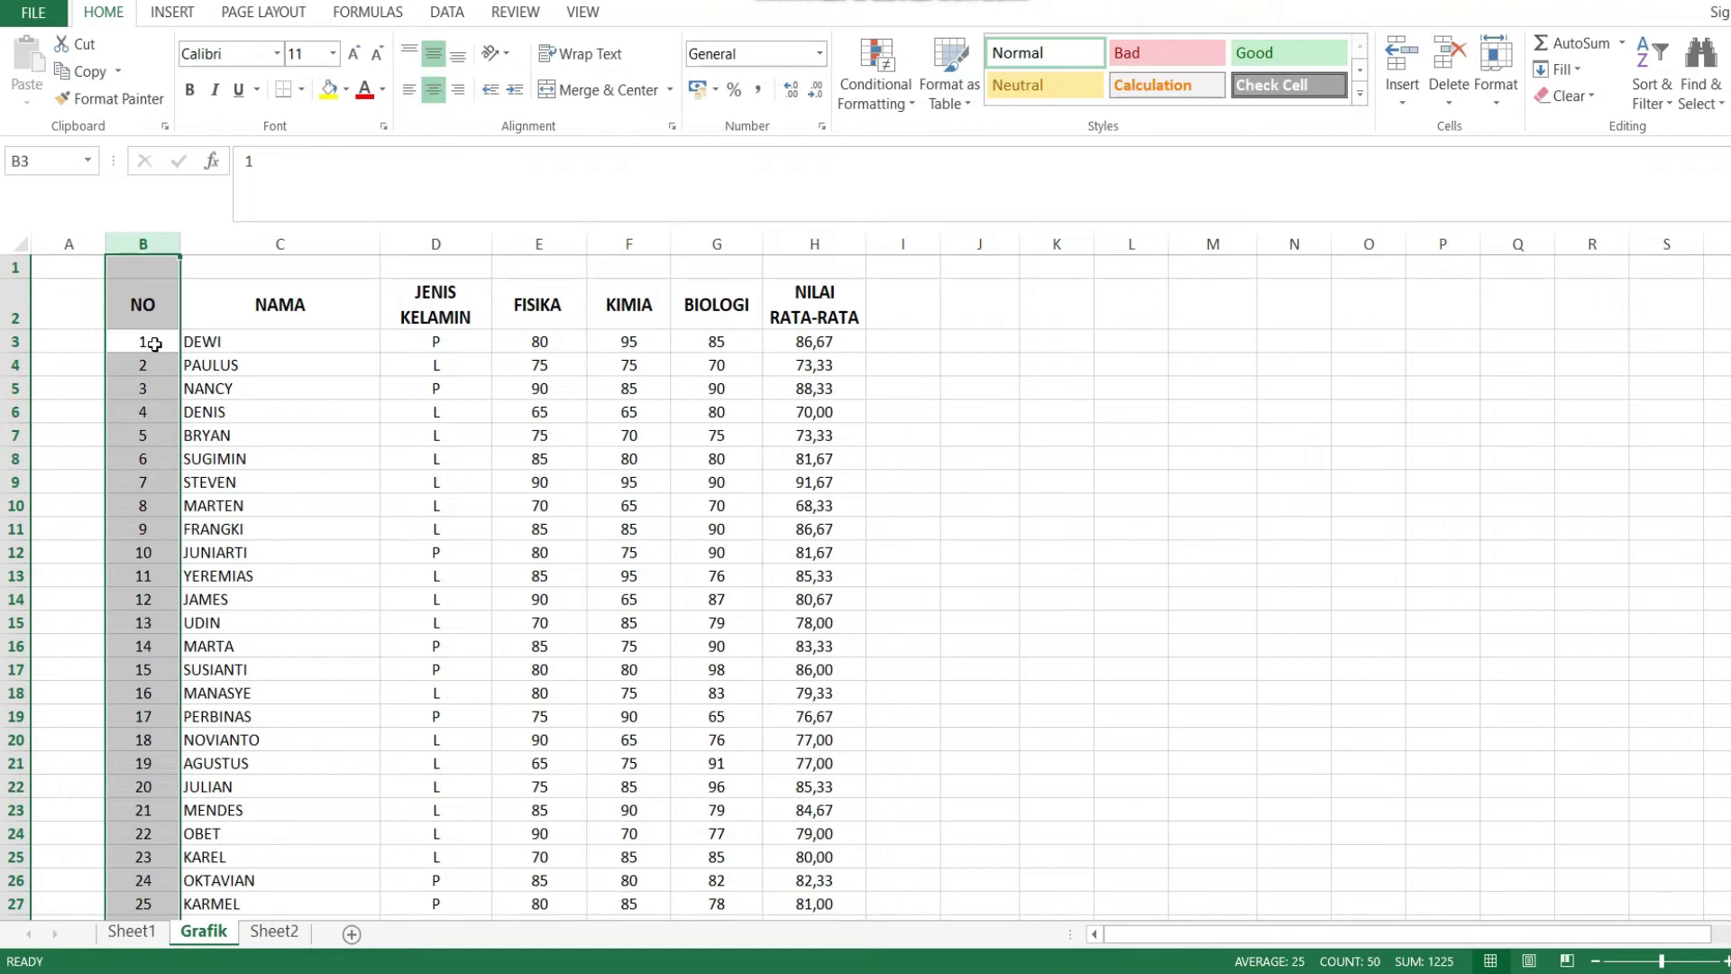
pyautogui.click(151, 366)
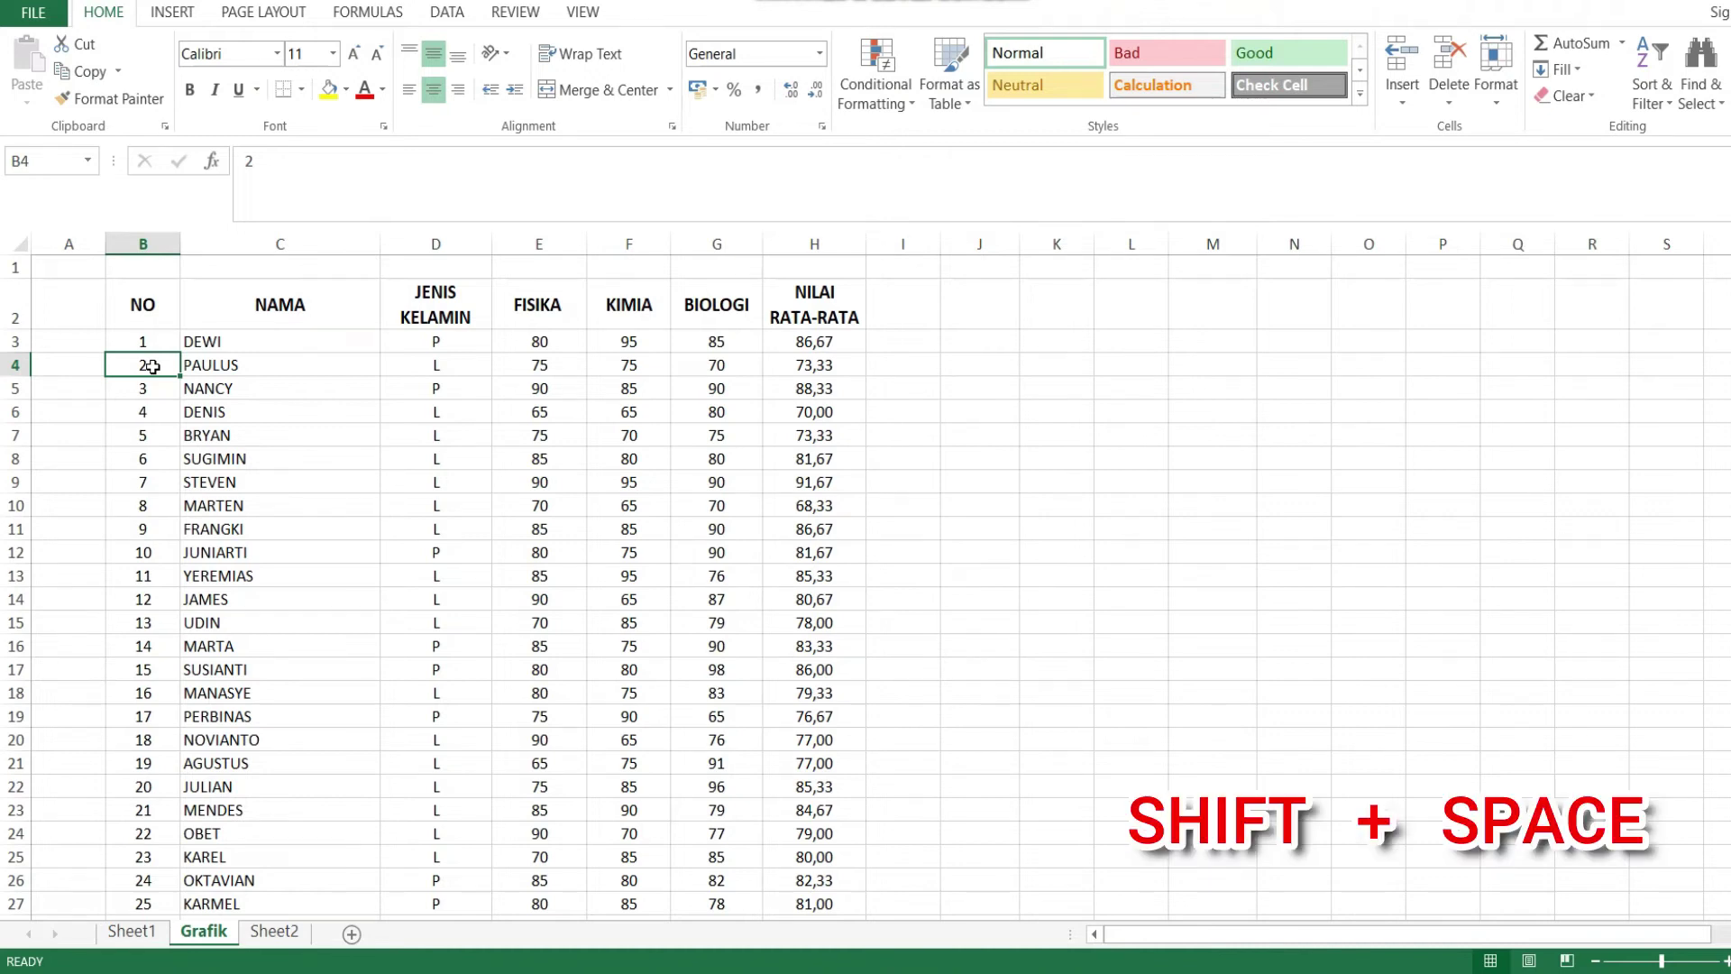
pyautogui.hotkey('shift', 'space')
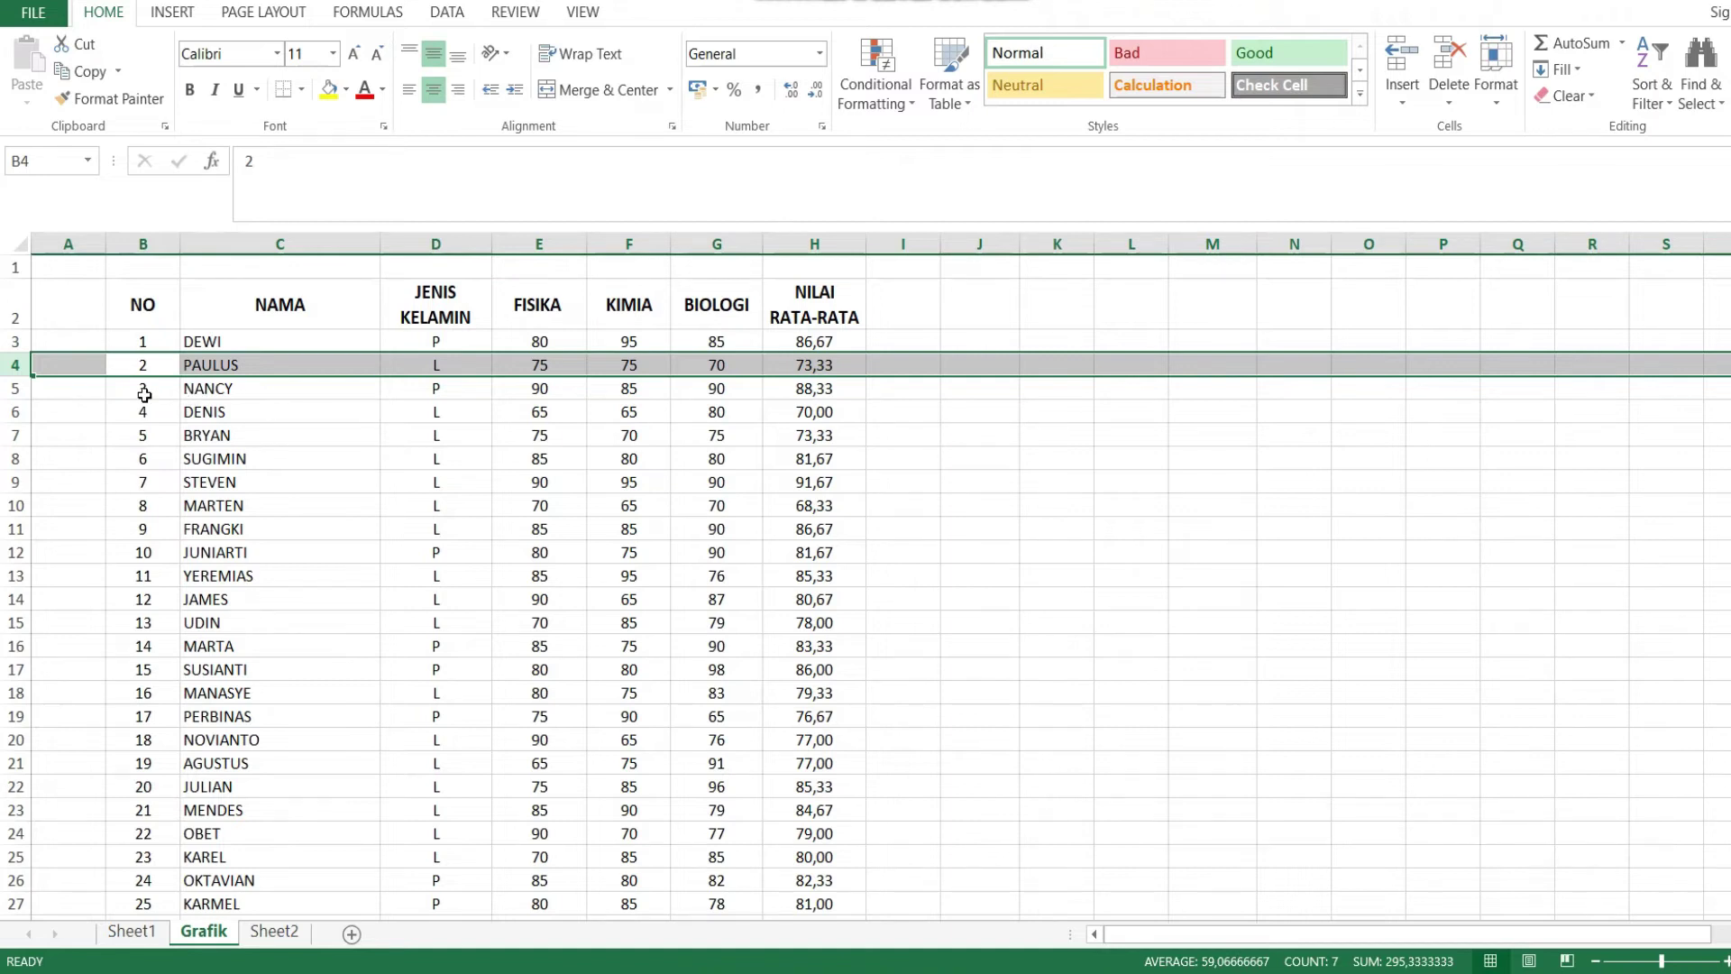
pyautogui.click(146, 362)
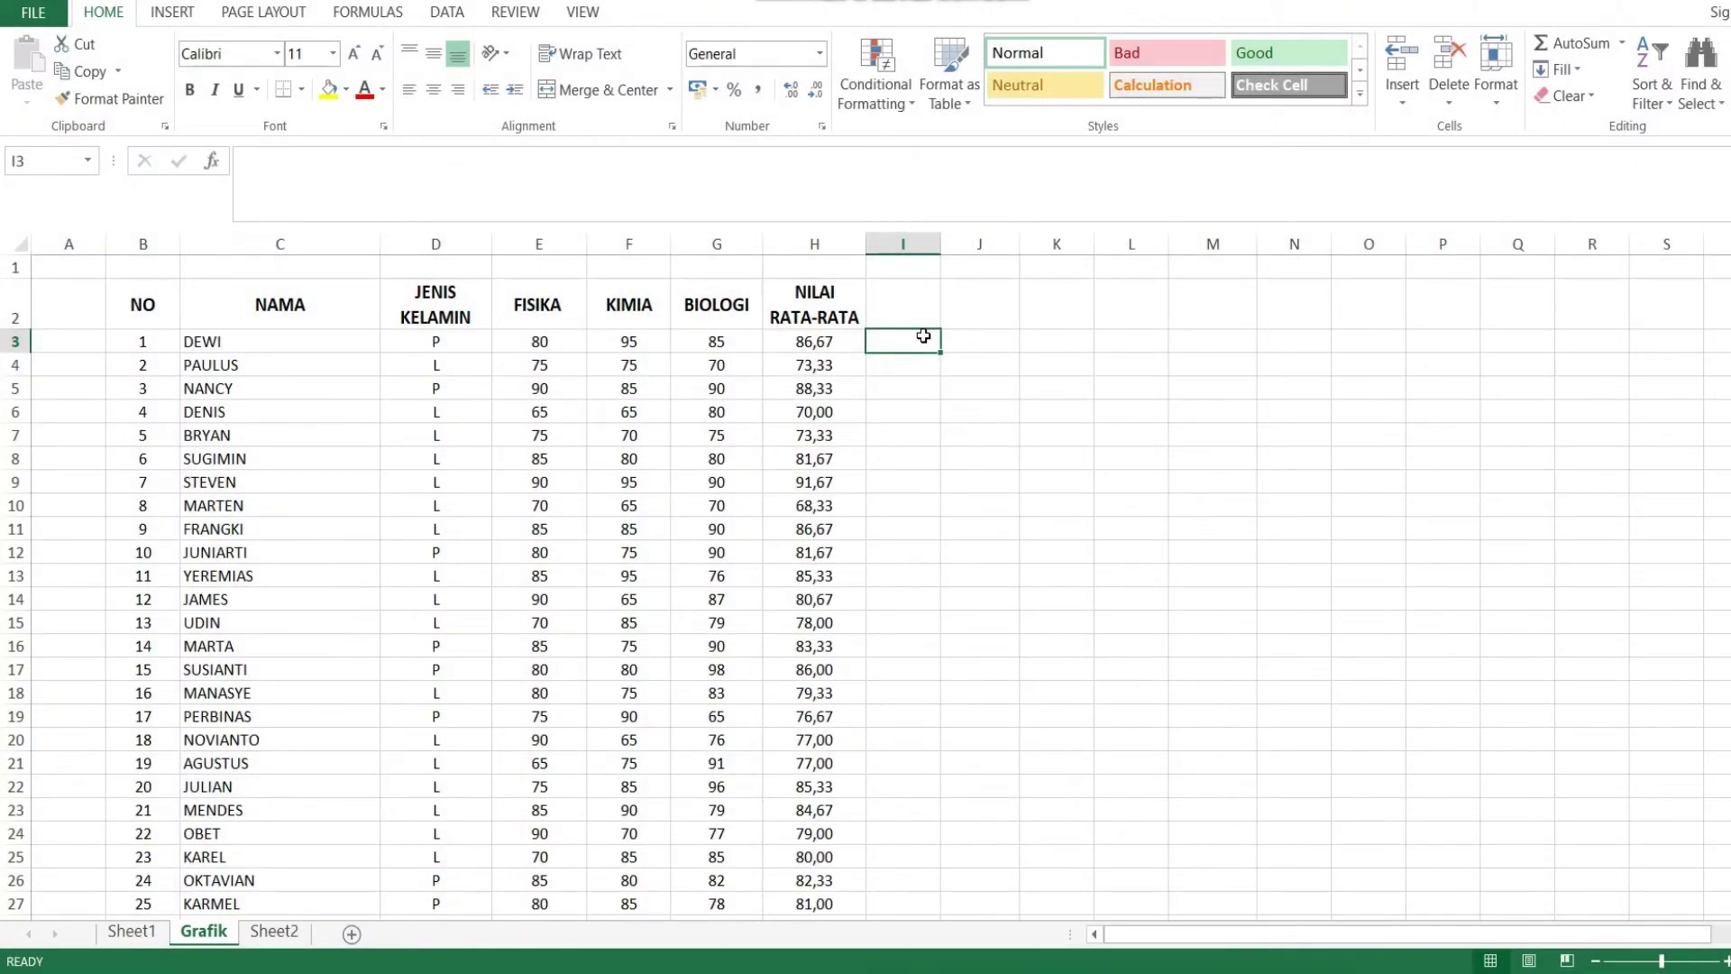
# Step: Insert an empty column before NAMA with Ctrl+Shift+=, then undo it
pyautogui.click(224, 416)
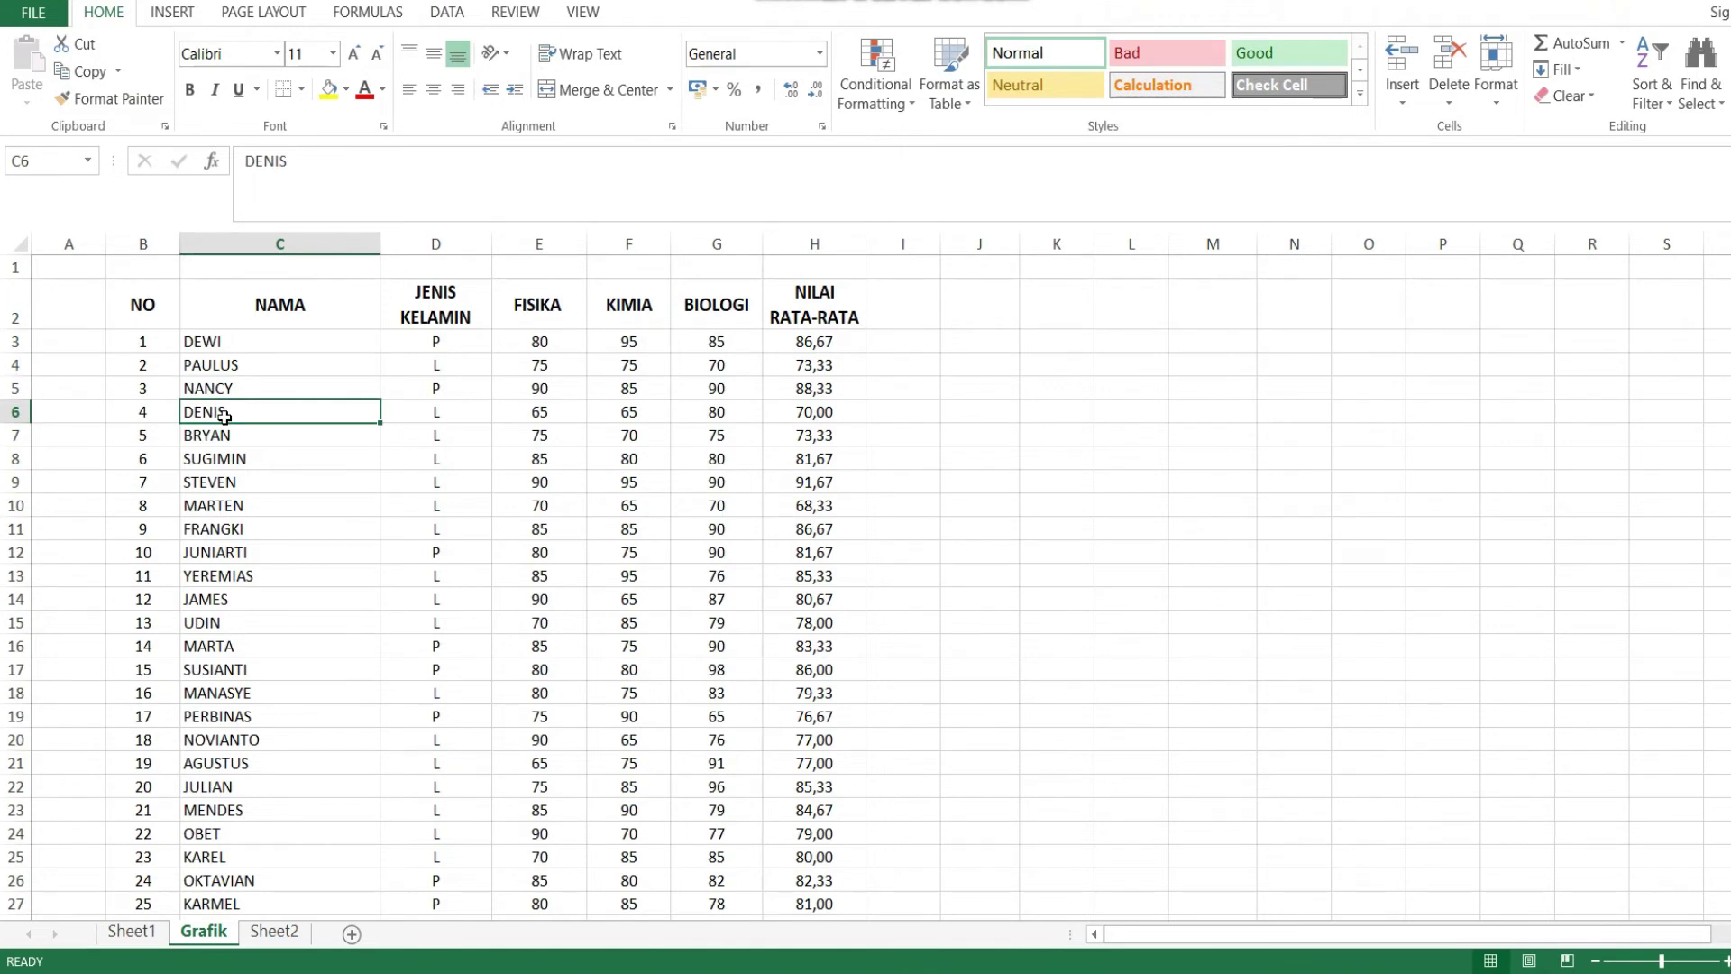
pyautogui.hotkey('ctrl', 'space')
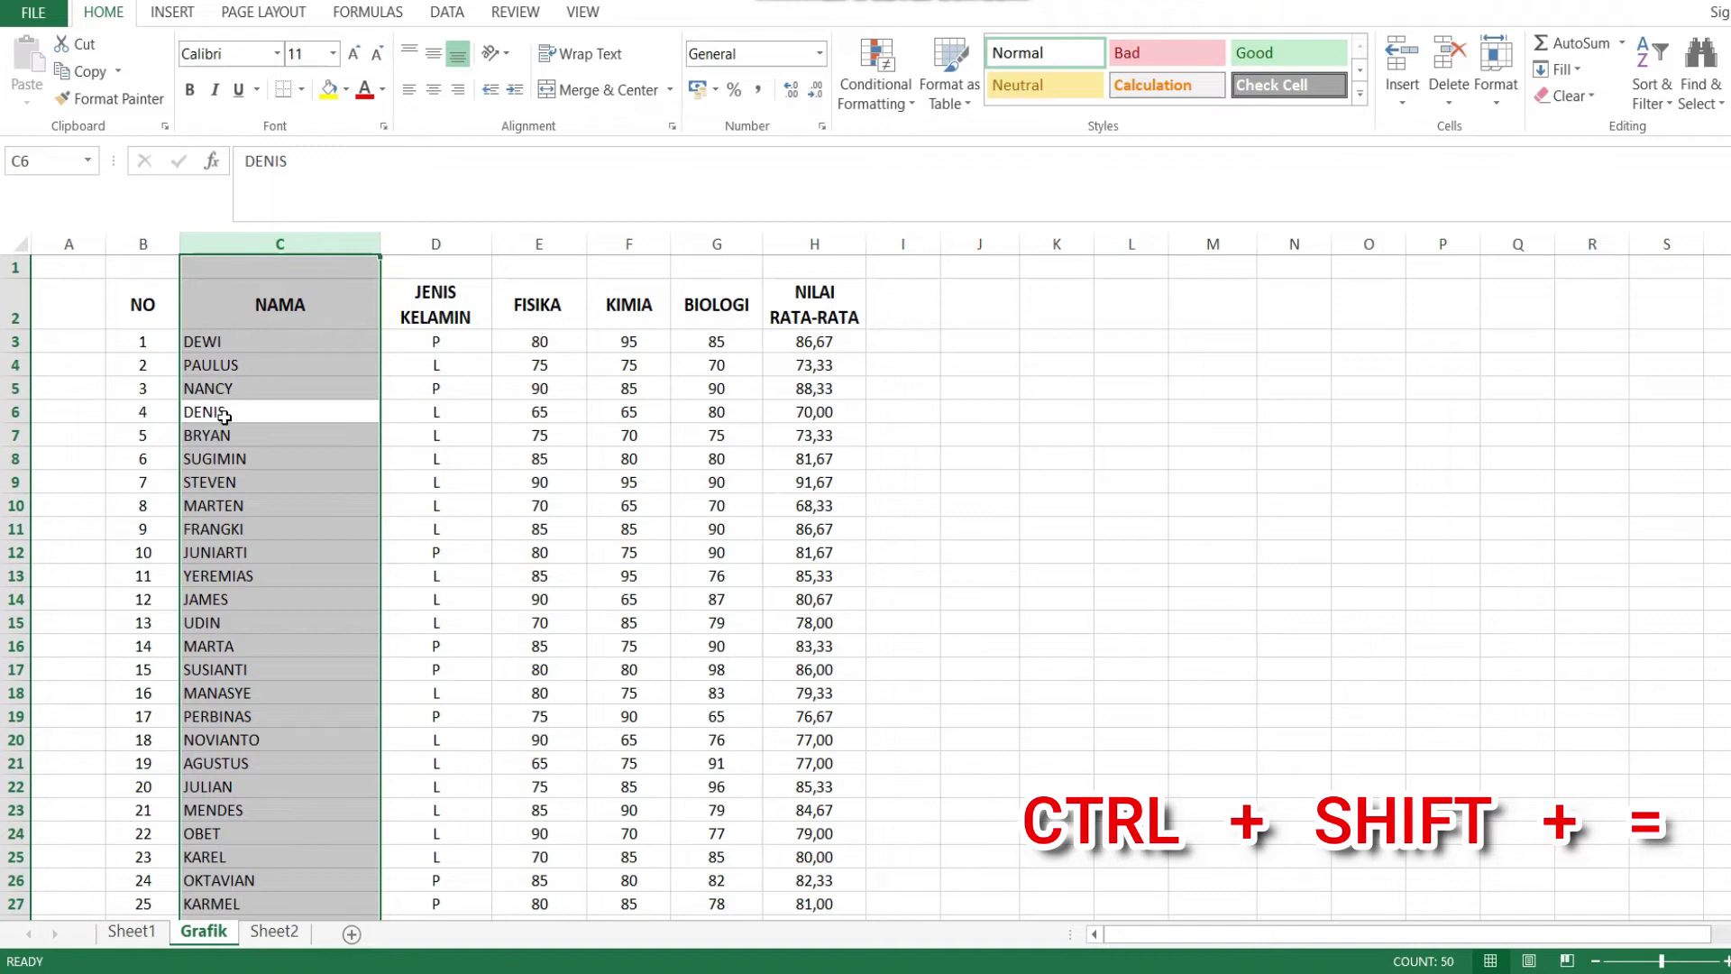
pyautogui.hotkey('ctrl', 'shift', '=')
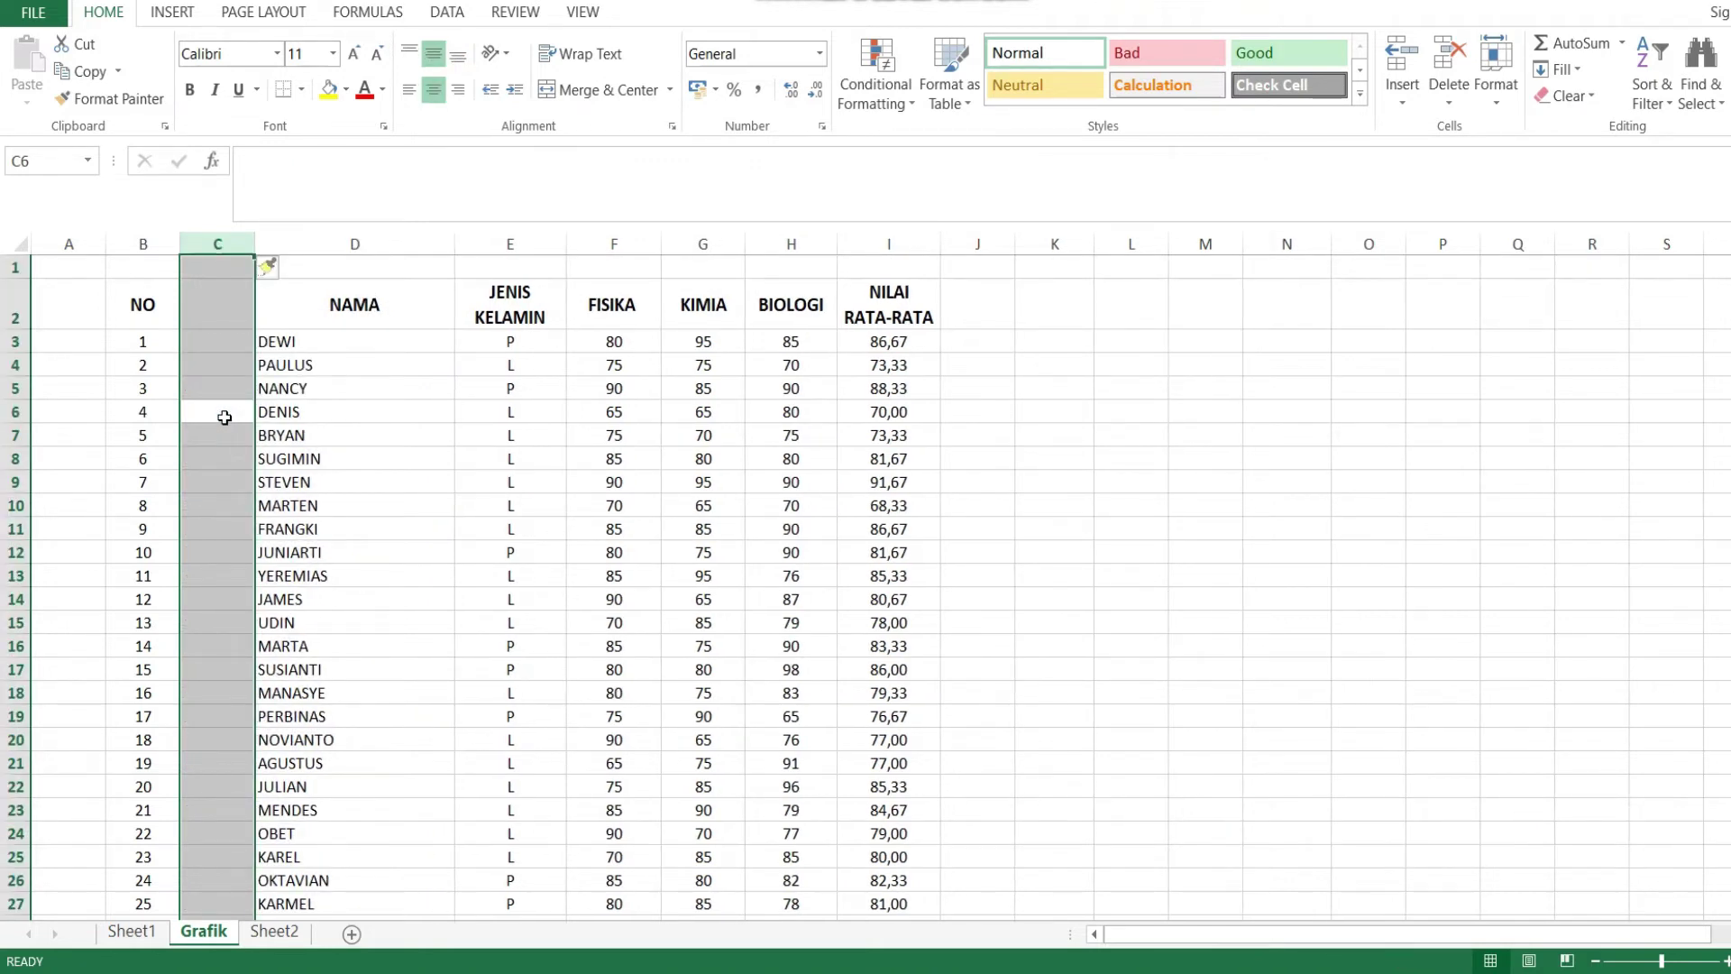
pyautogui.click(351, 435)
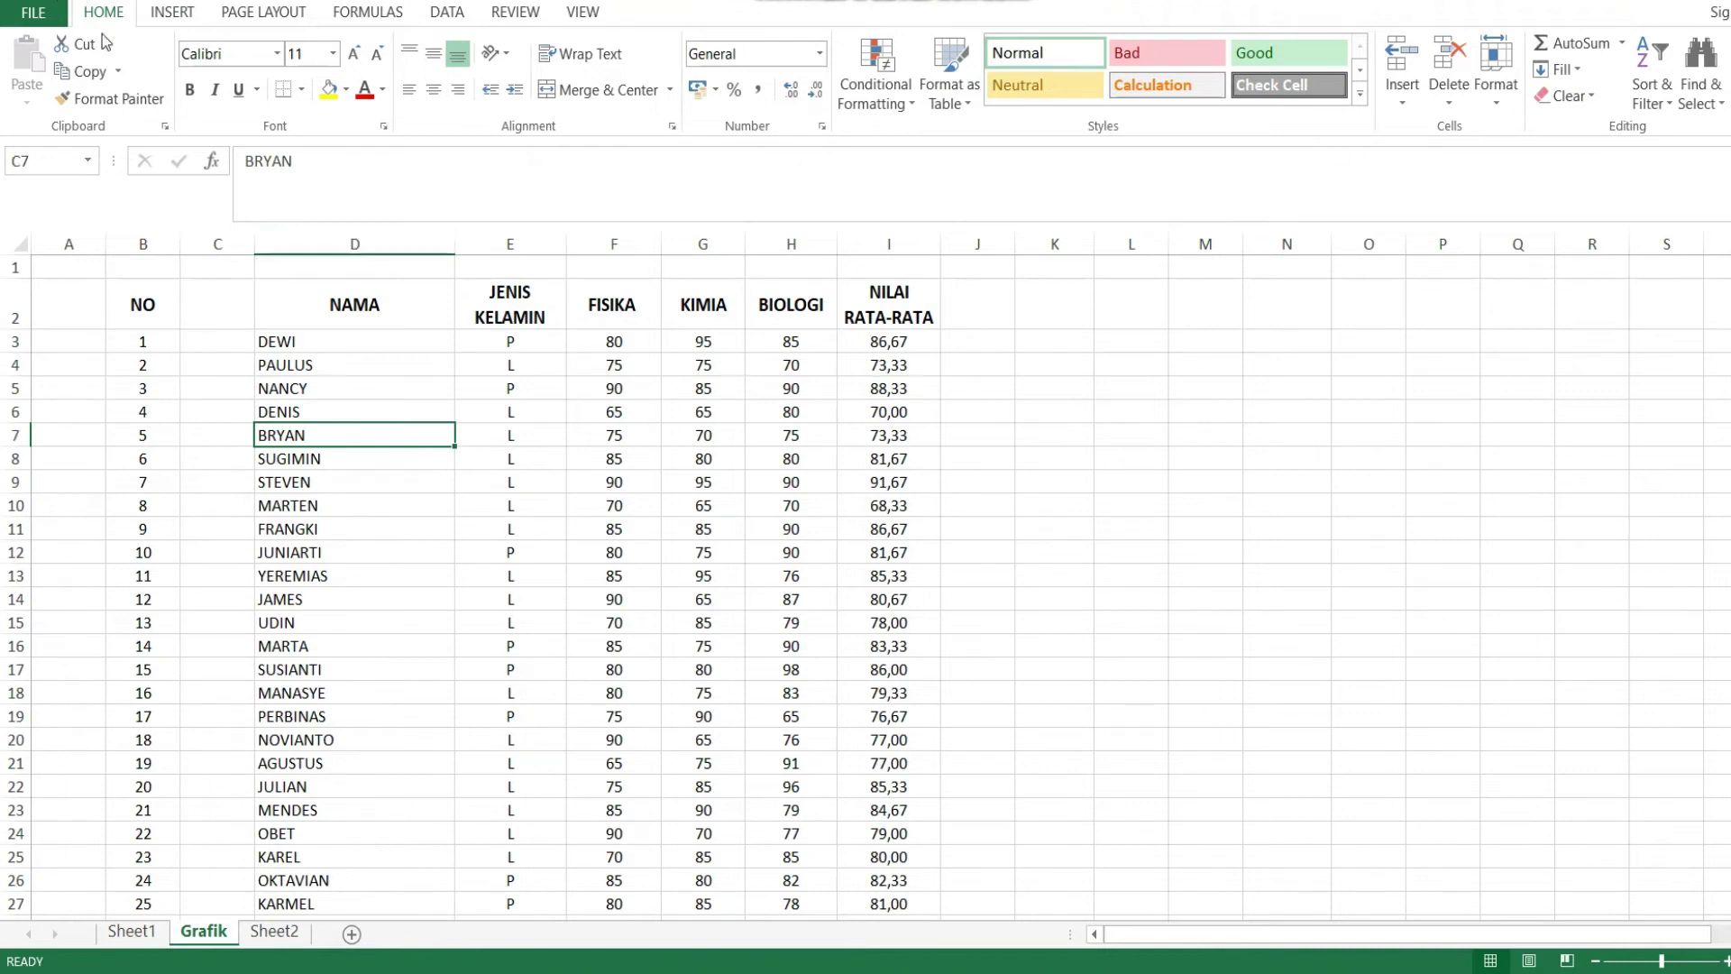
pyautogui.hotkey('ctrl', 'z')
# Step: Insert a blank row 9 above STEVEN and click through its cells
pyautogui.click(257, 491)
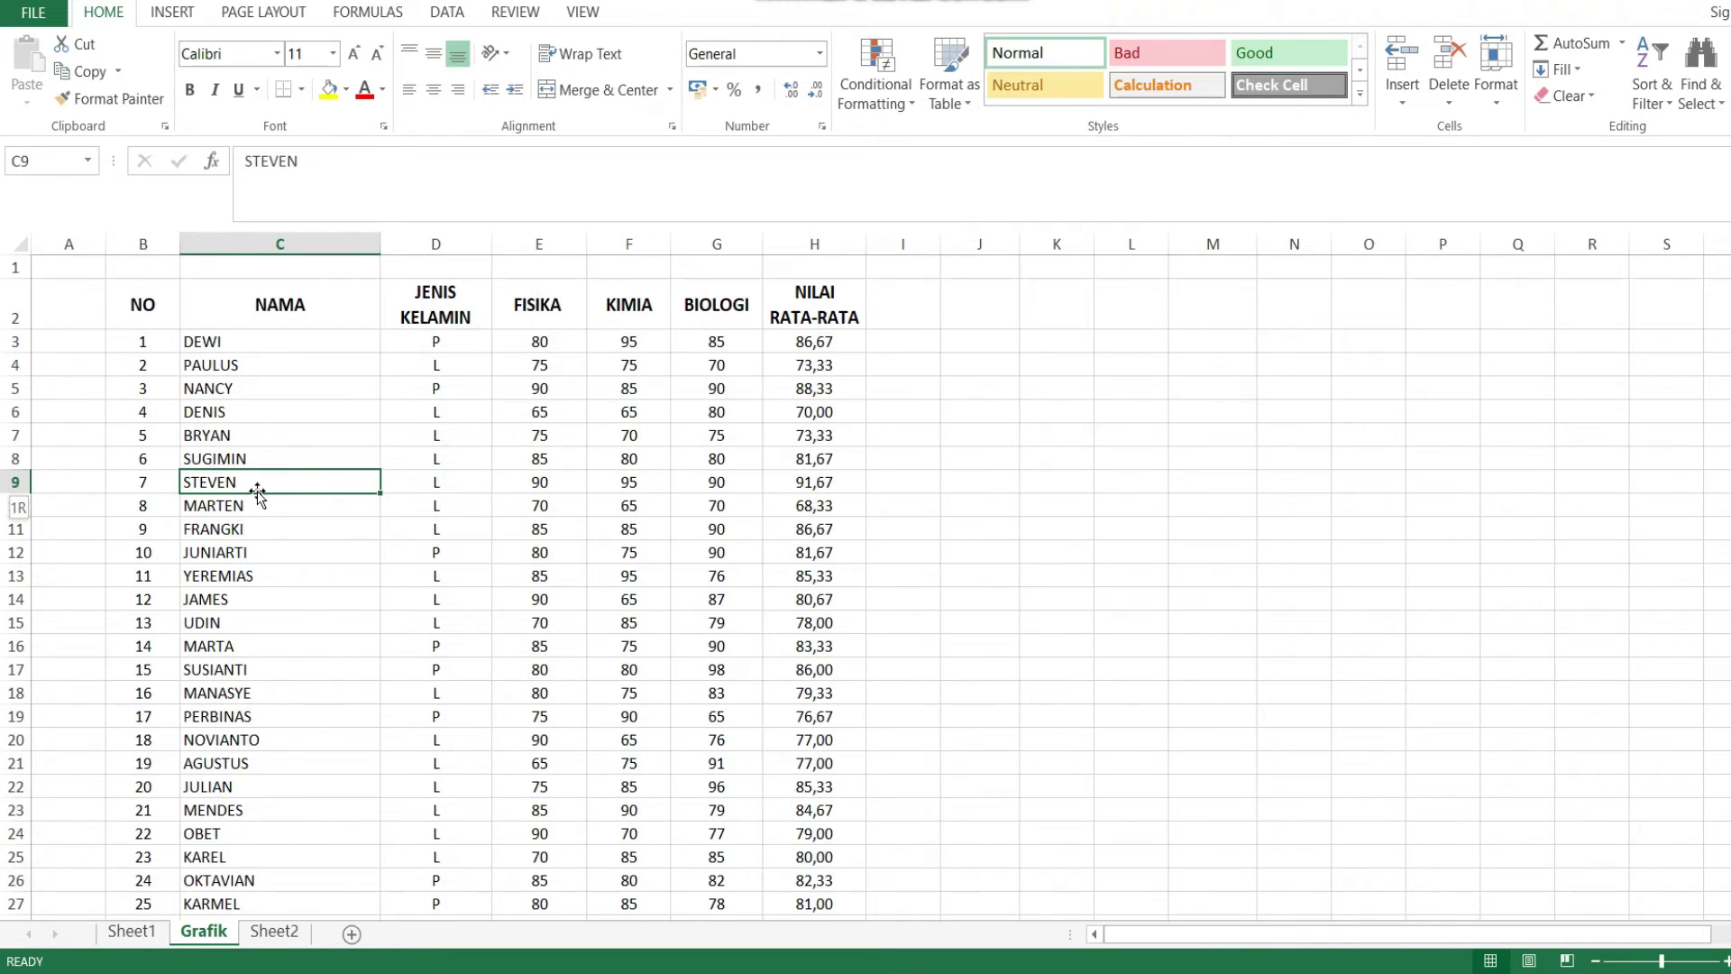
pyautogui.hotkey('shift', 'space')
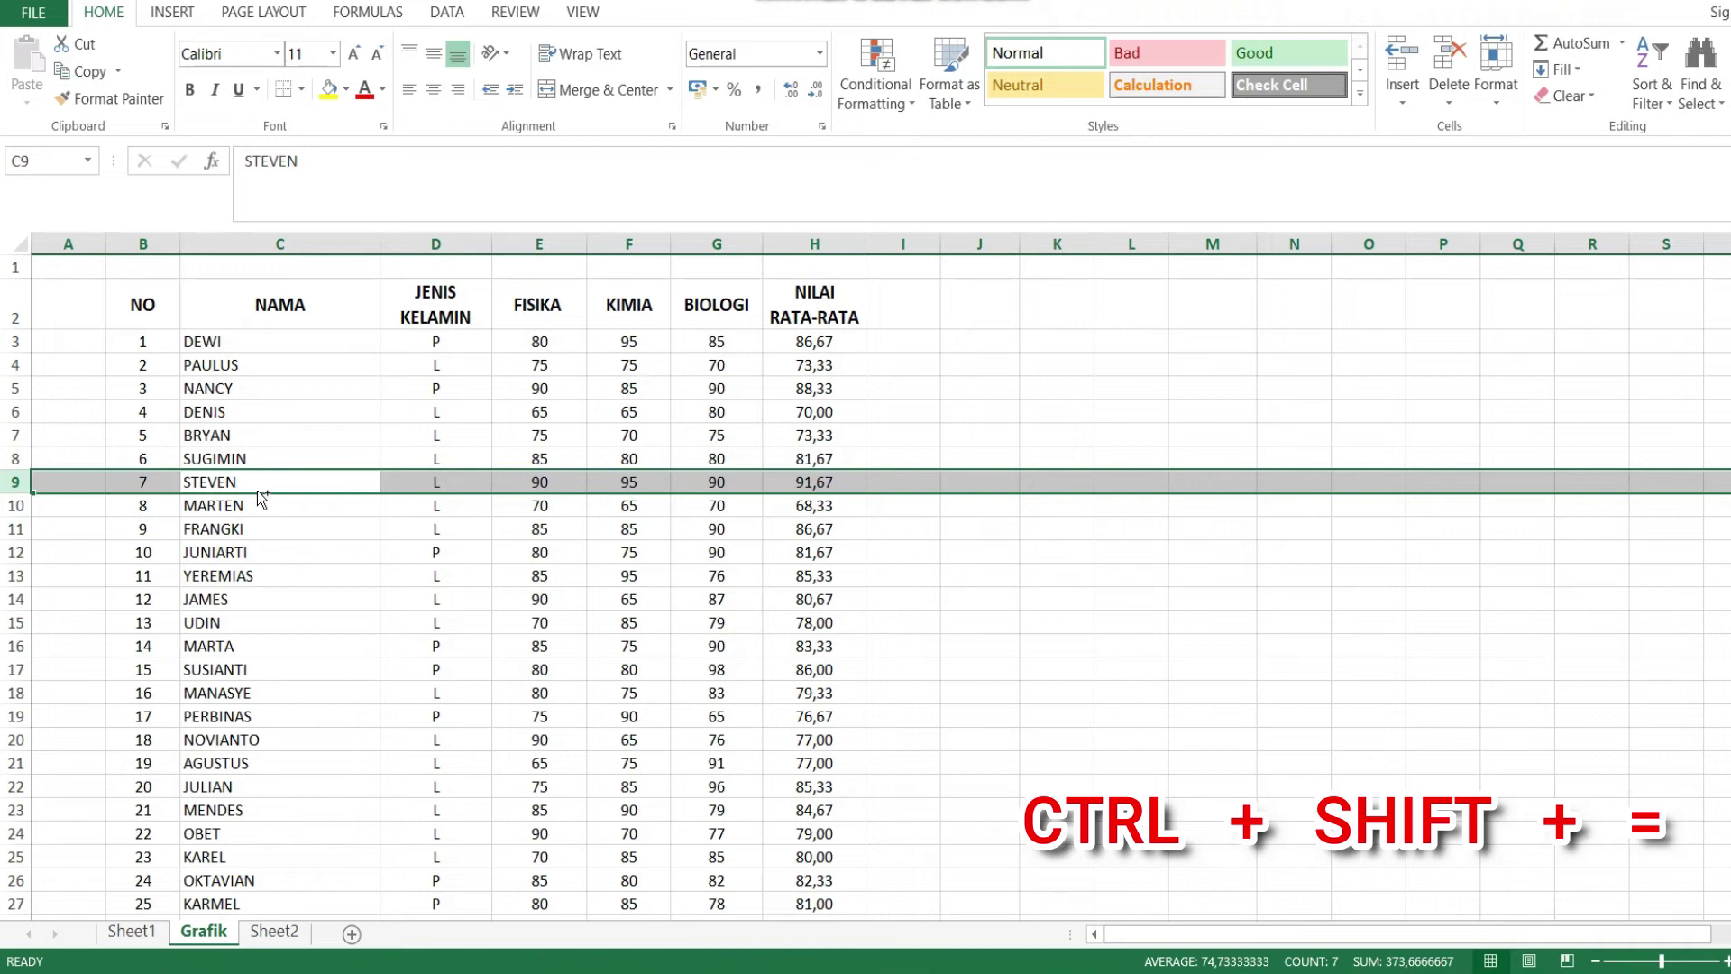
pyautogui.hotkey('ctrl', 'shift', '=')
pyautogui.click(253, 491)
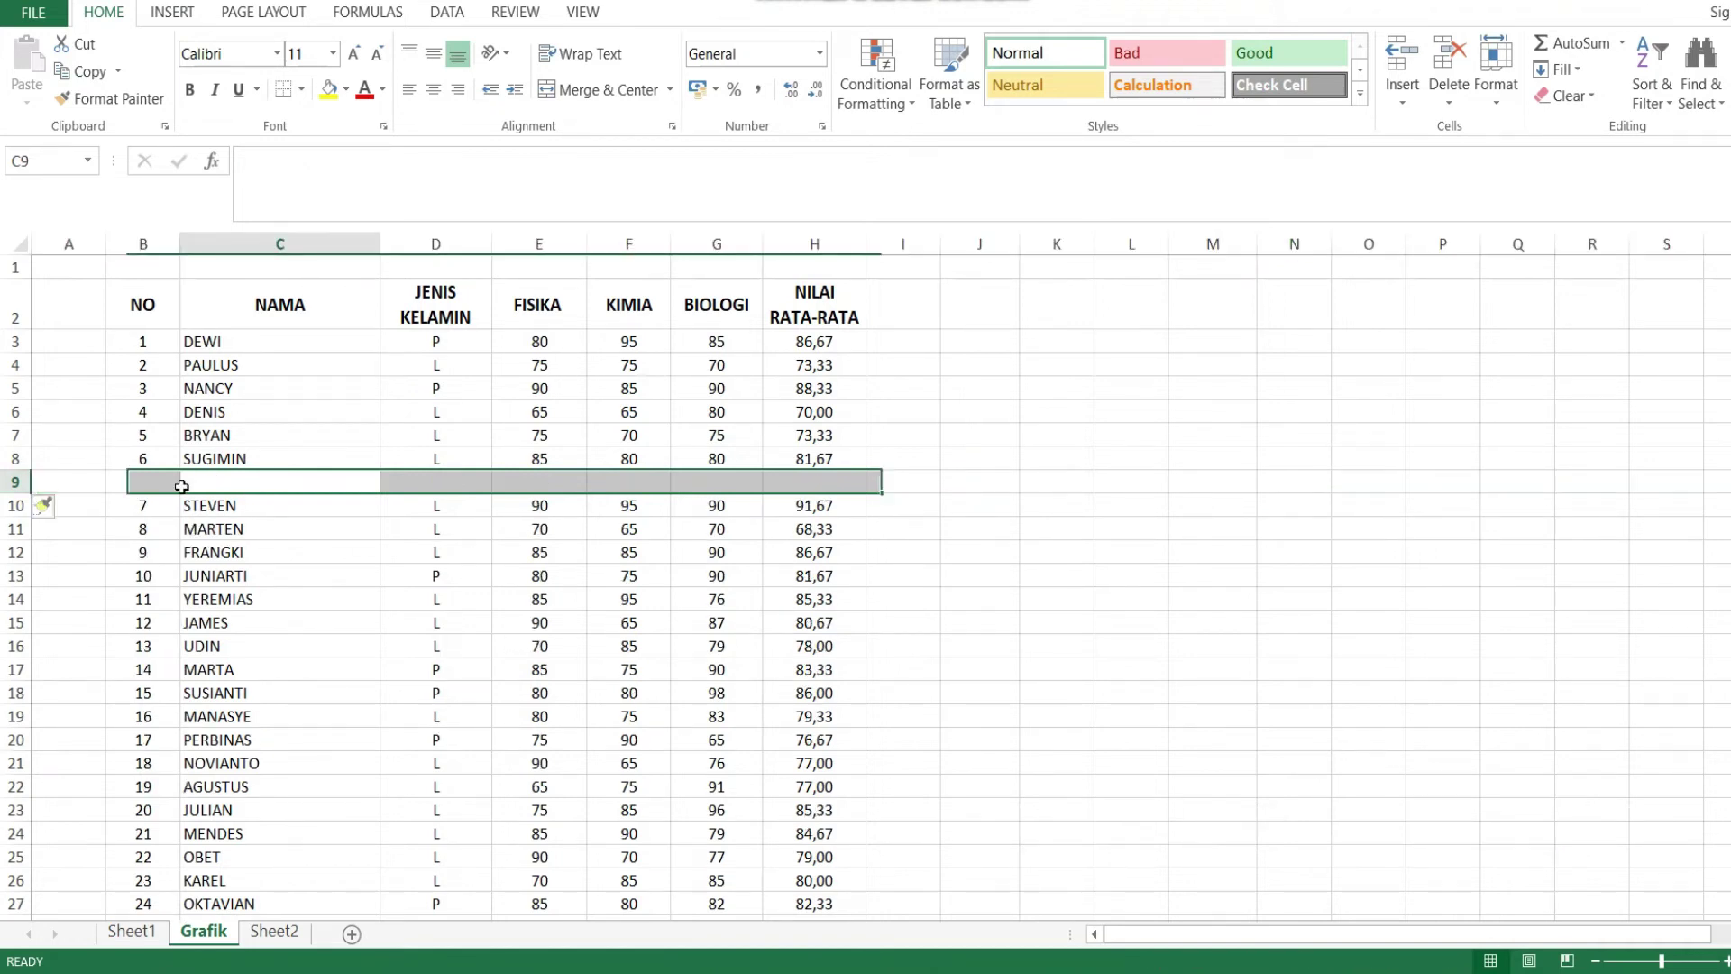
pyautogui.click(142, 482)
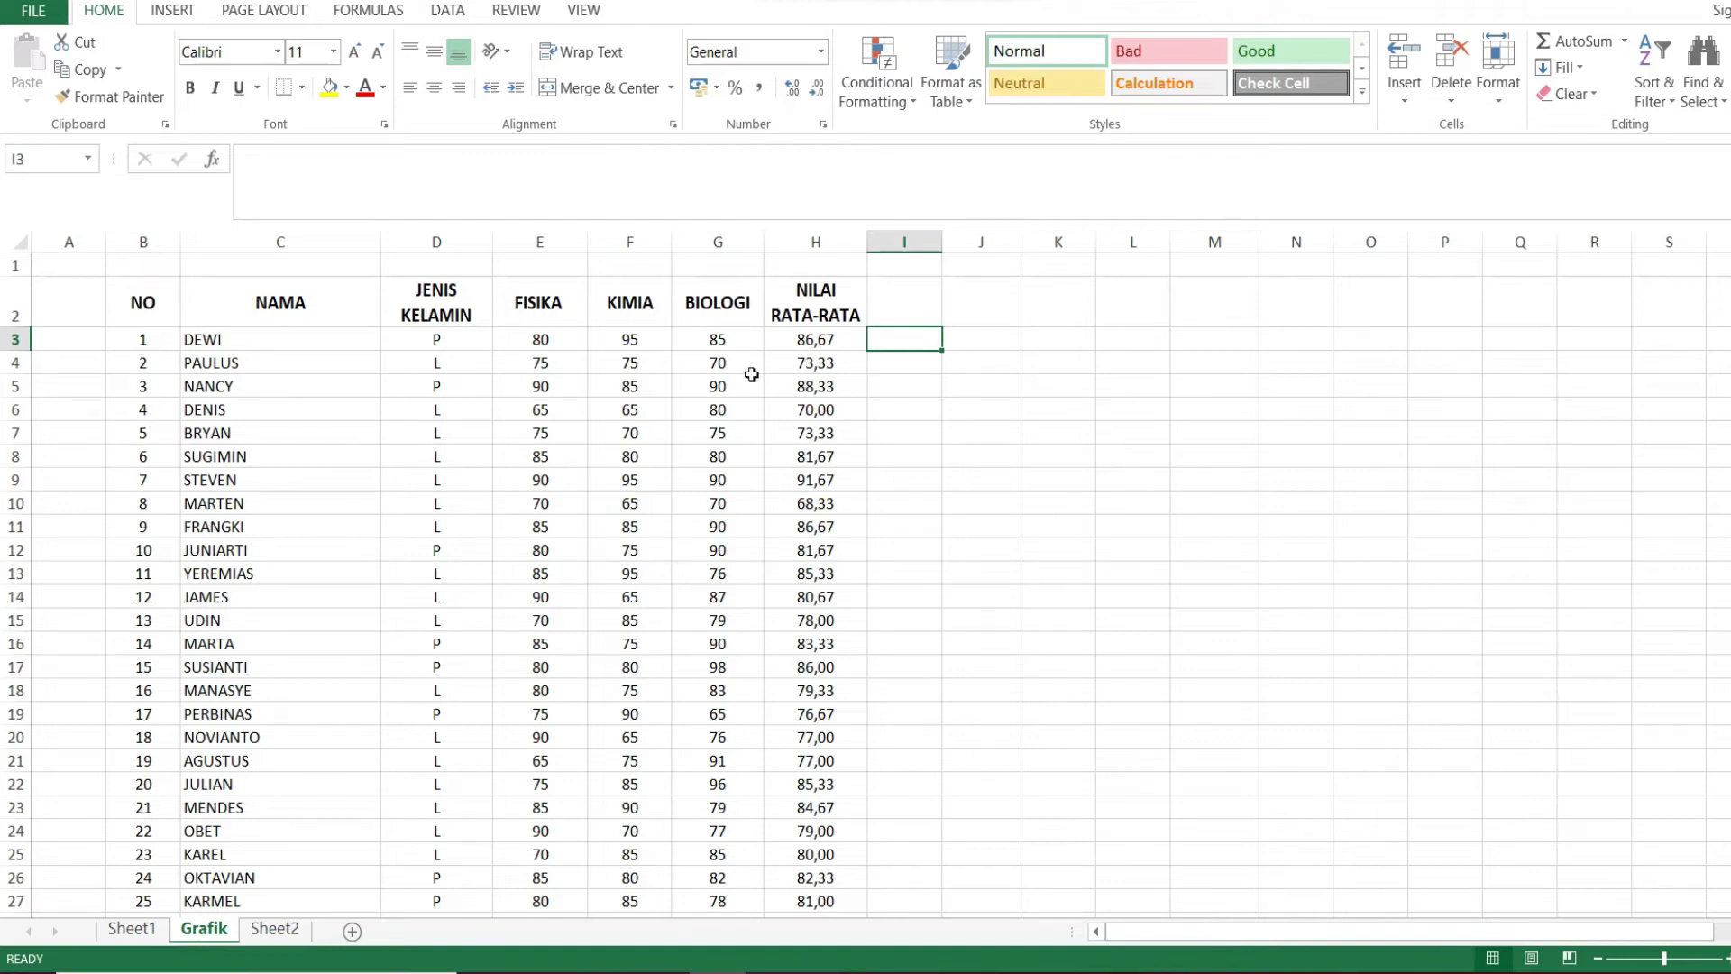
pyautogui.click(207, 483)
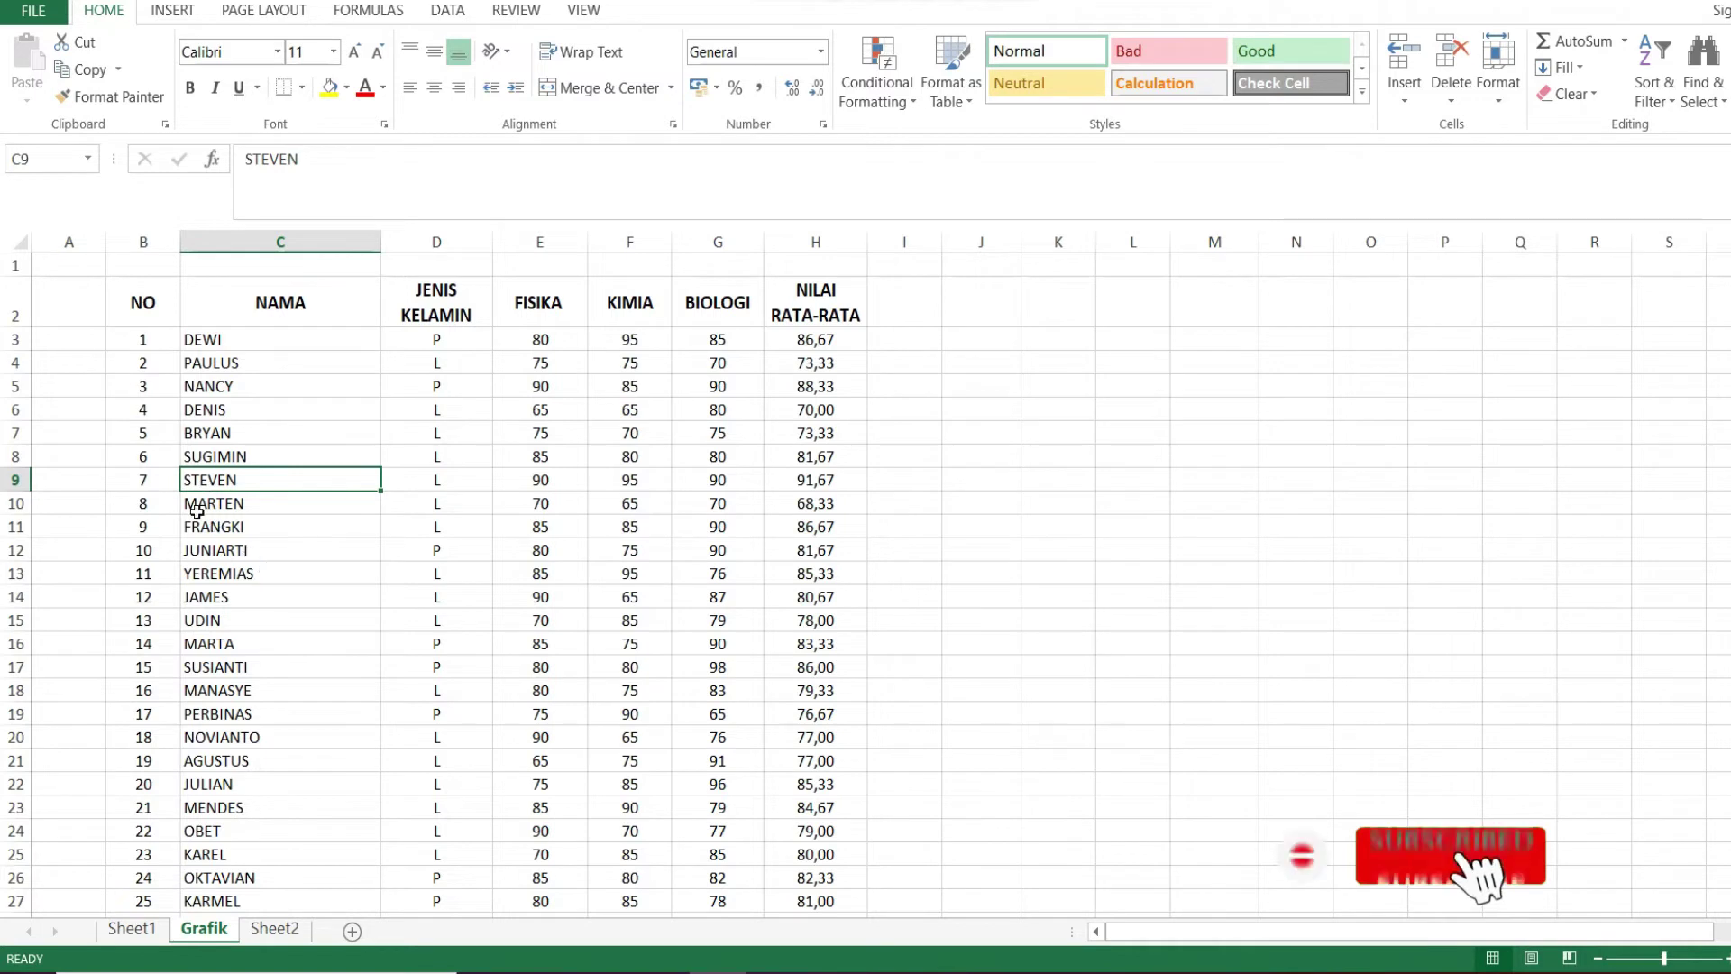
pyautogui.click(140, 478)
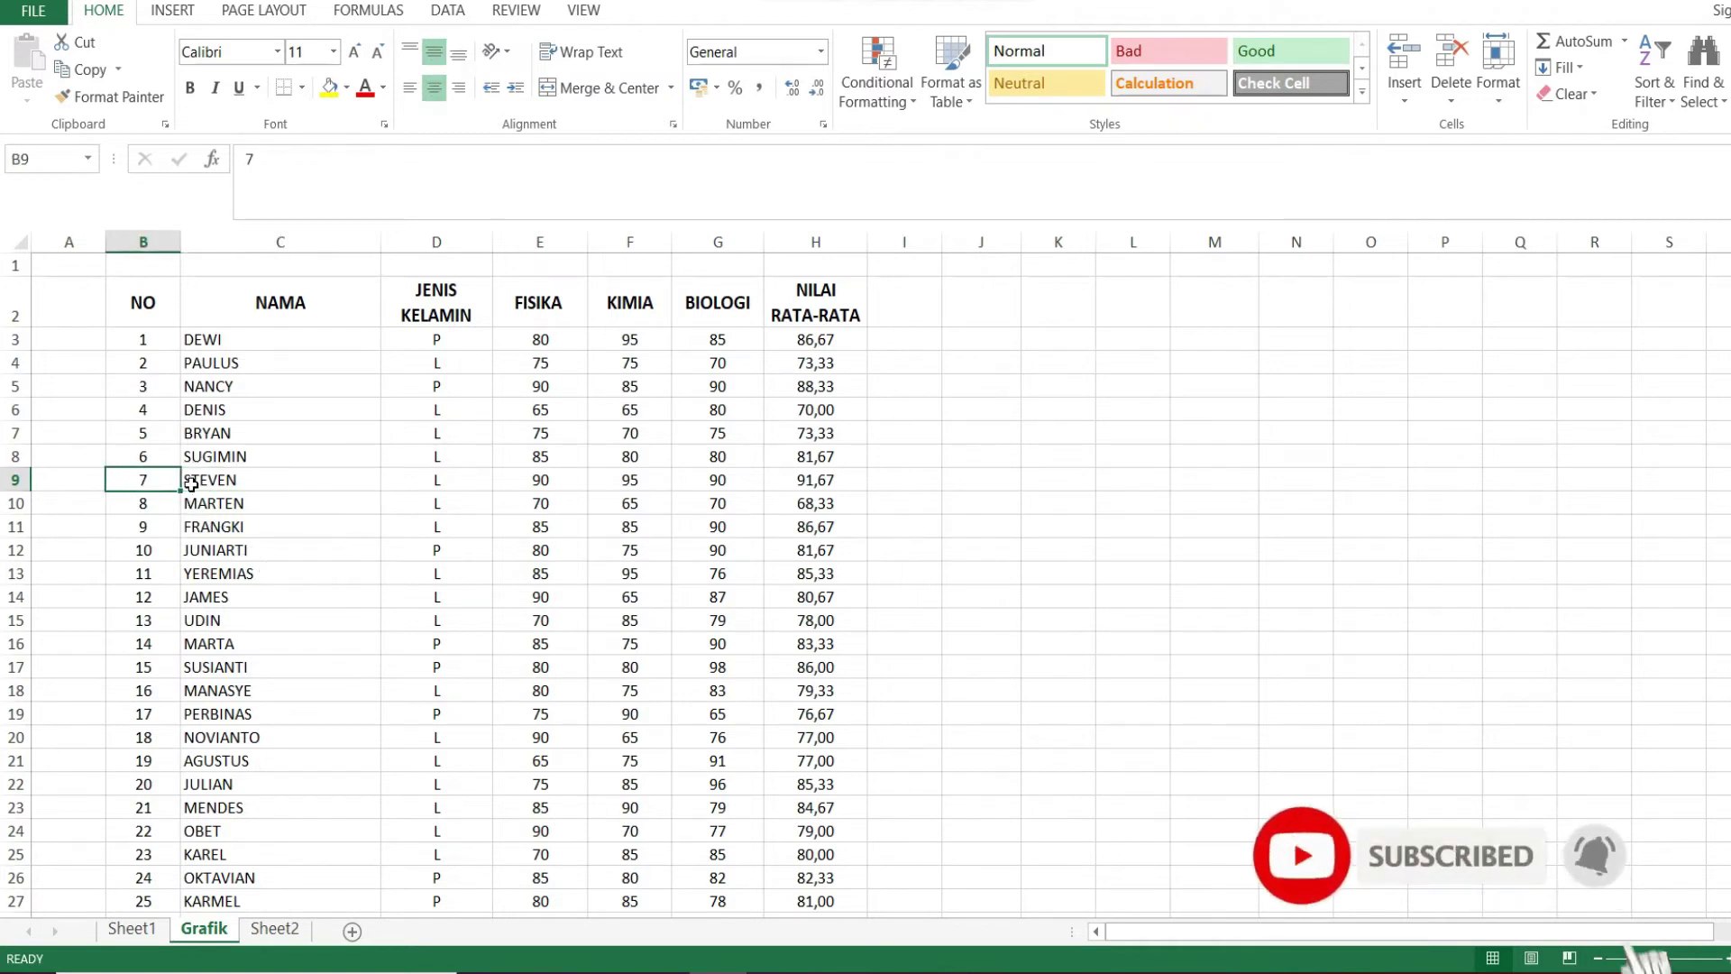
pyautogui.click(204, 483)
pyautogui.click(151, 480)
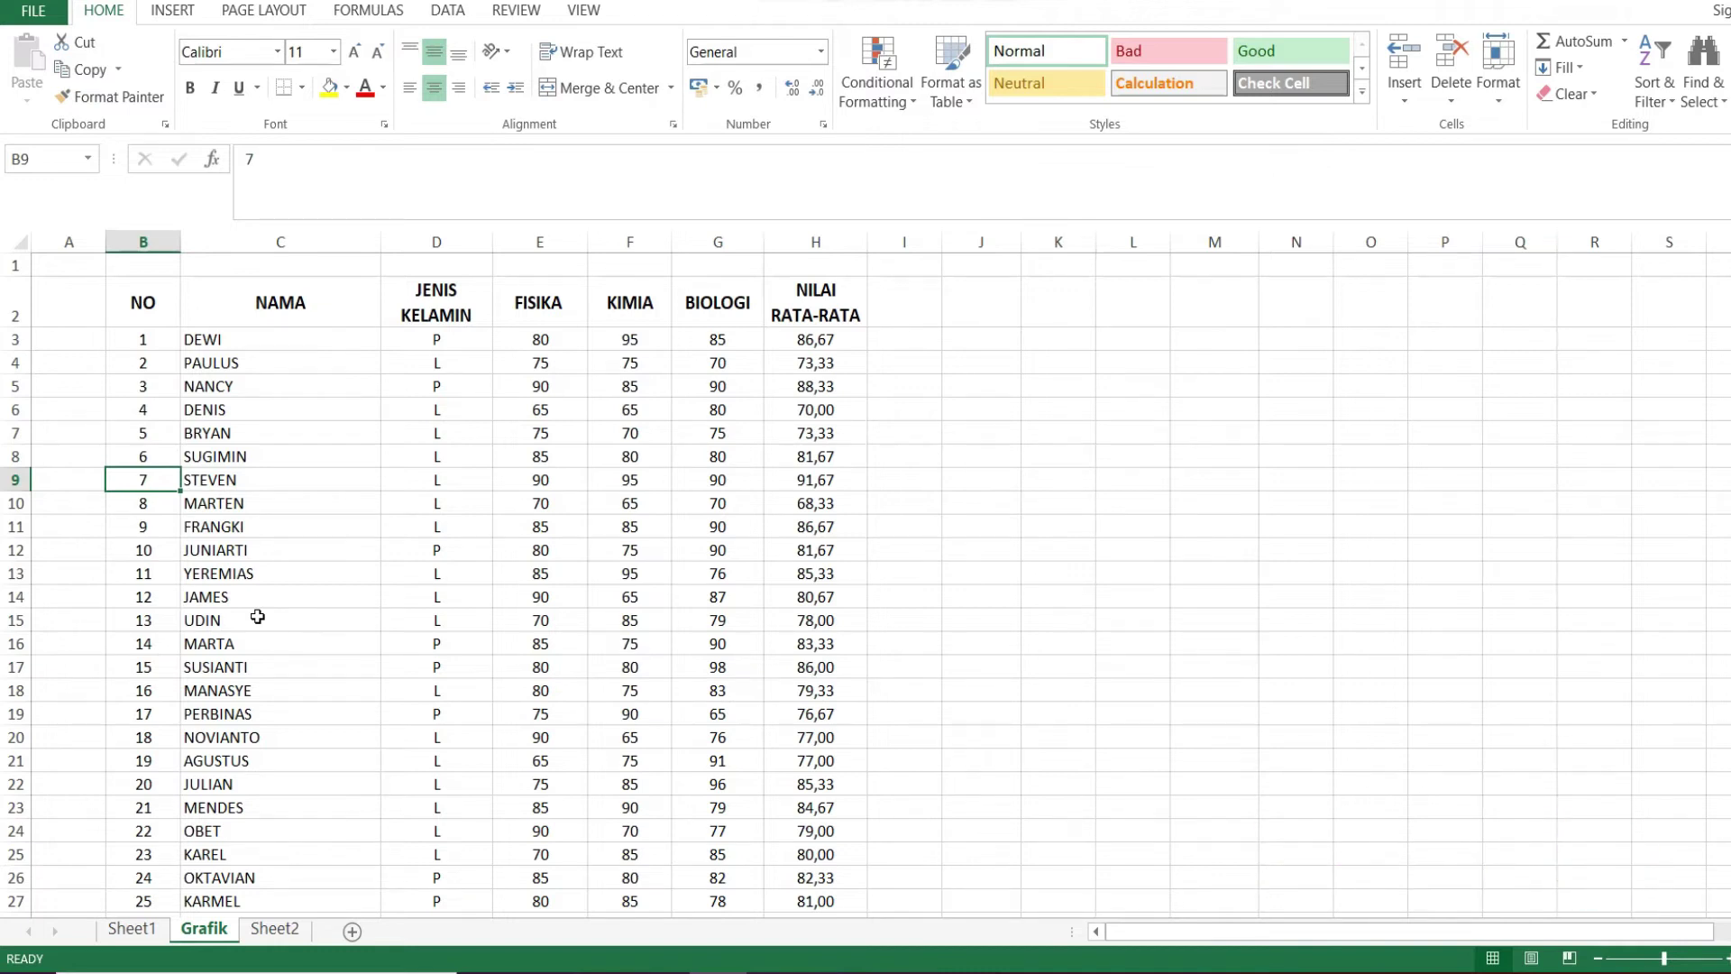
pyautogui.hotkey('shift', 'space')
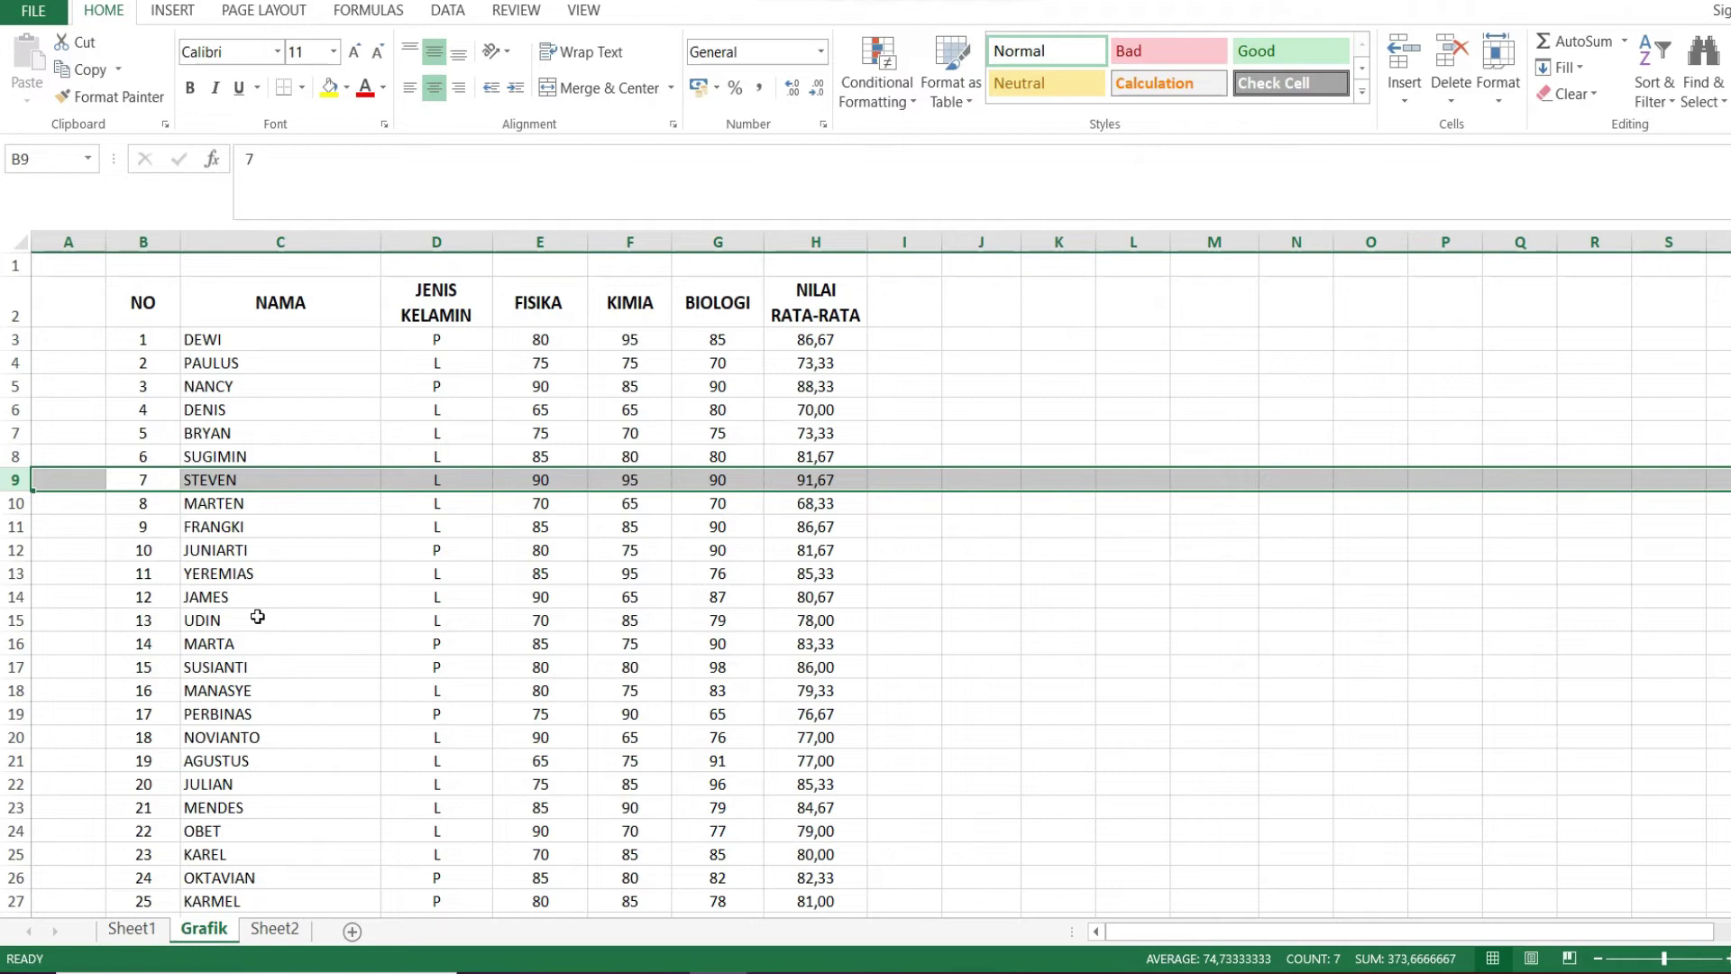
pyautogui.hotkey('ctrl', '-')
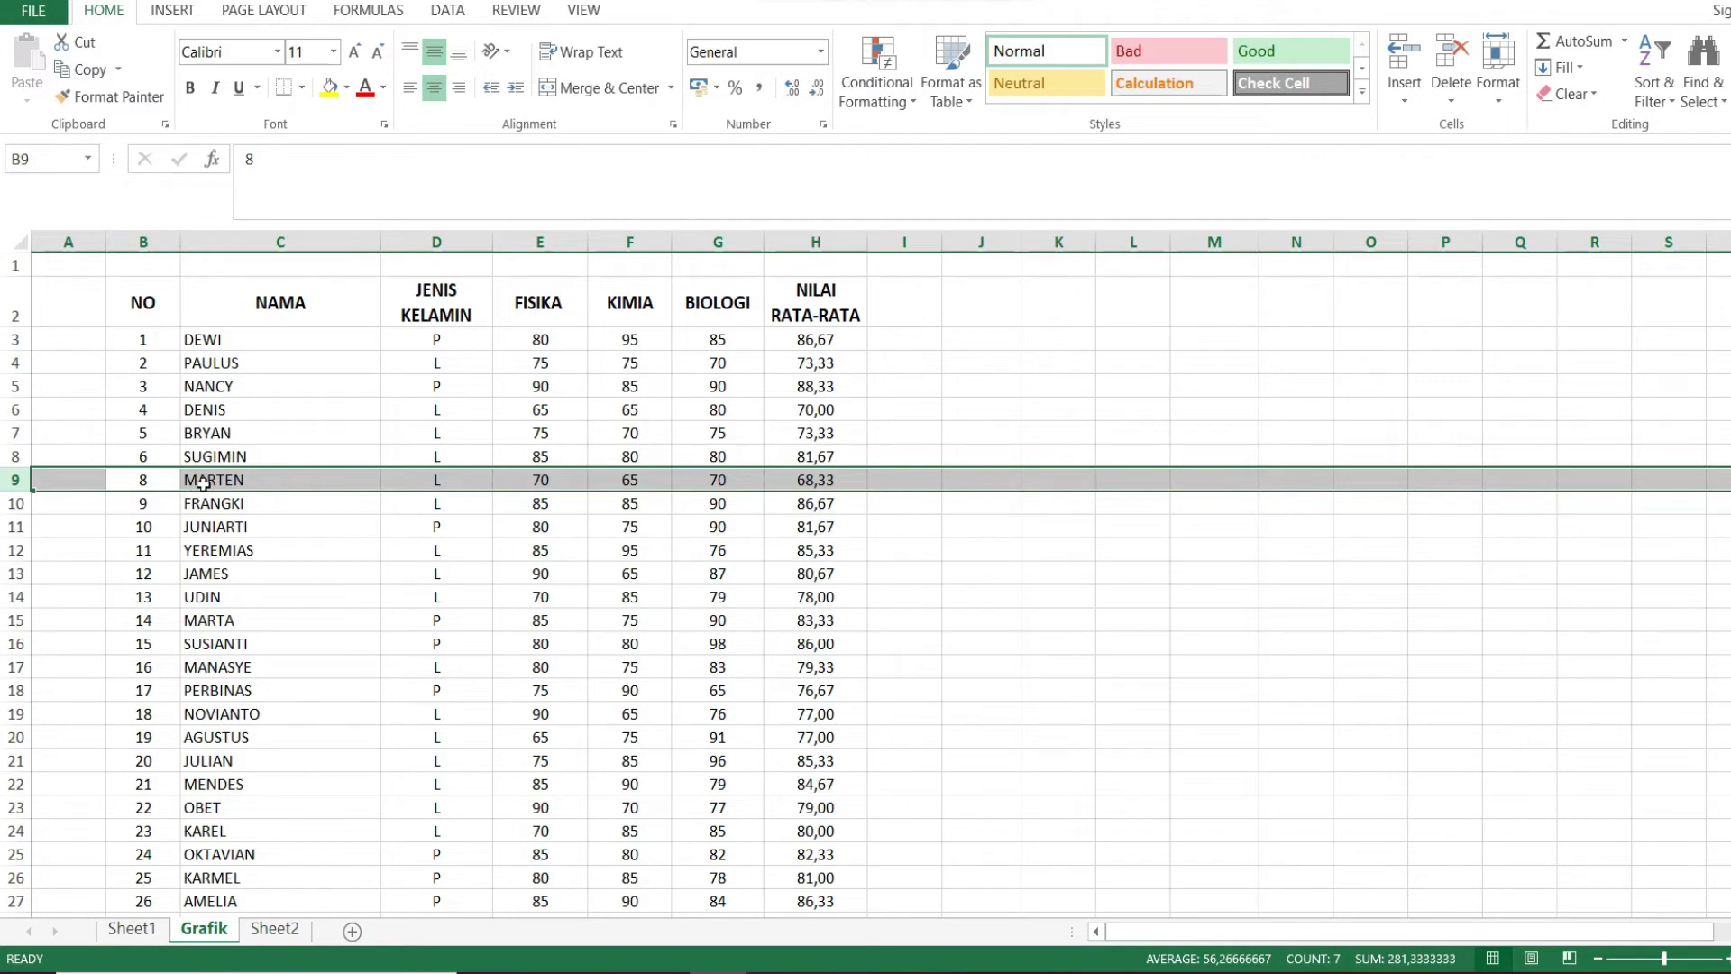
pyautogui.click(203, 482)
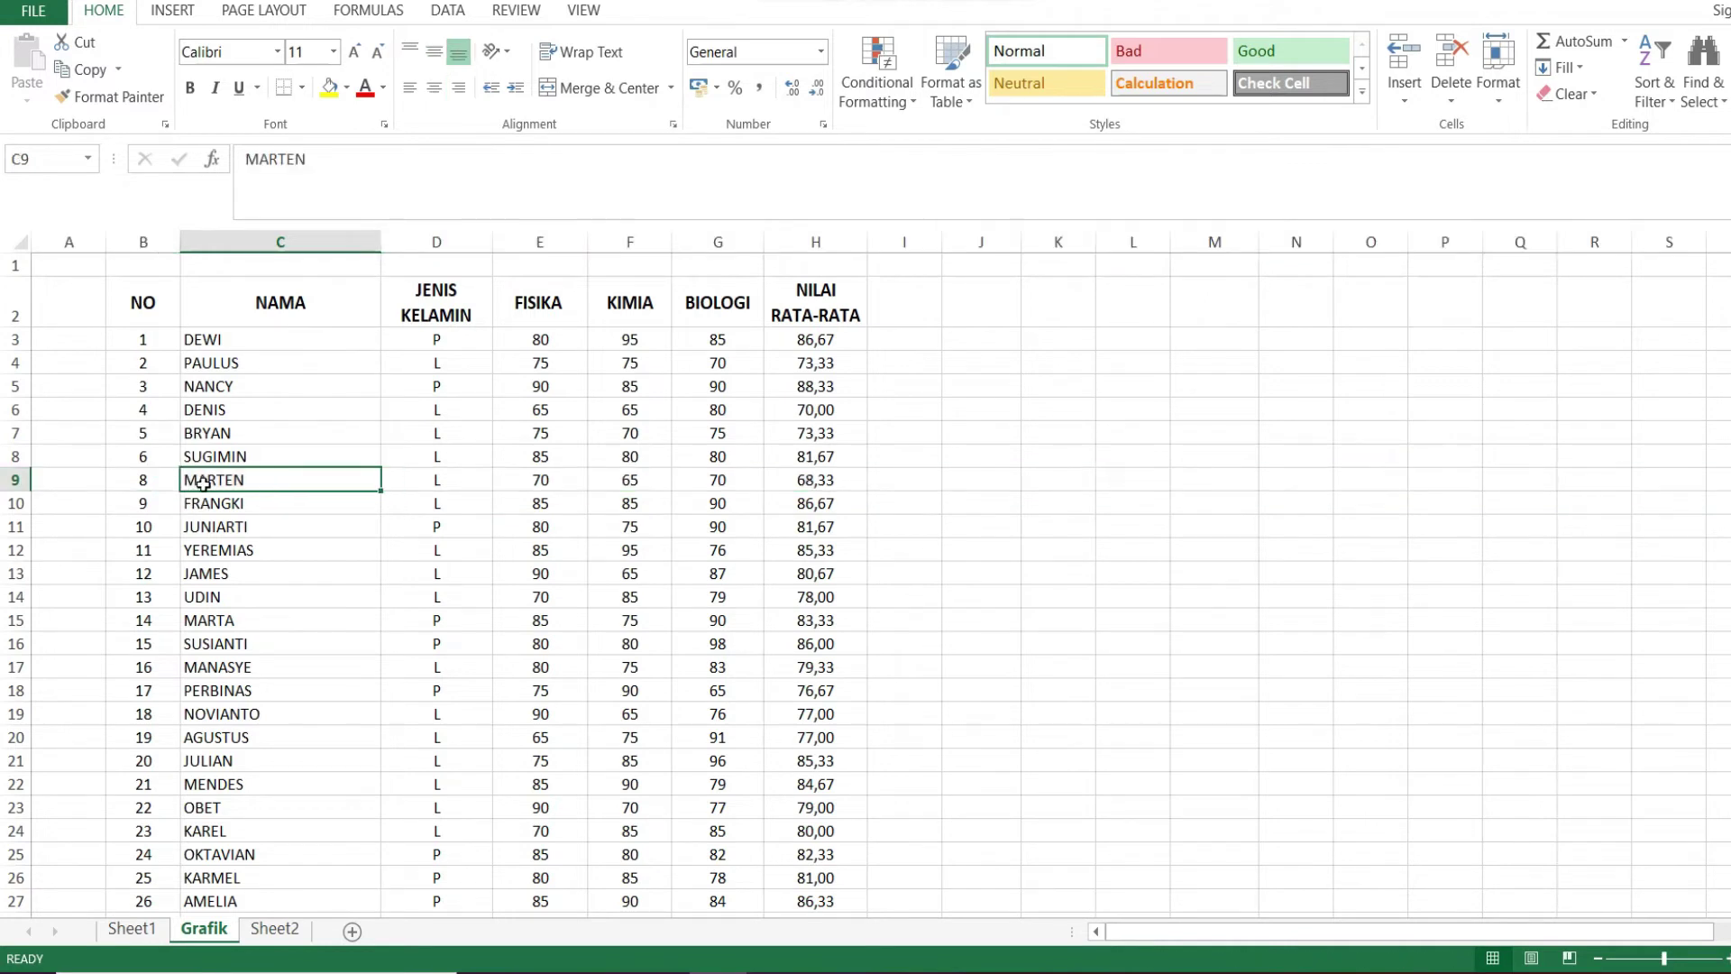
pyautogui.click(239, 293)
pyautogui.click(252, 244)
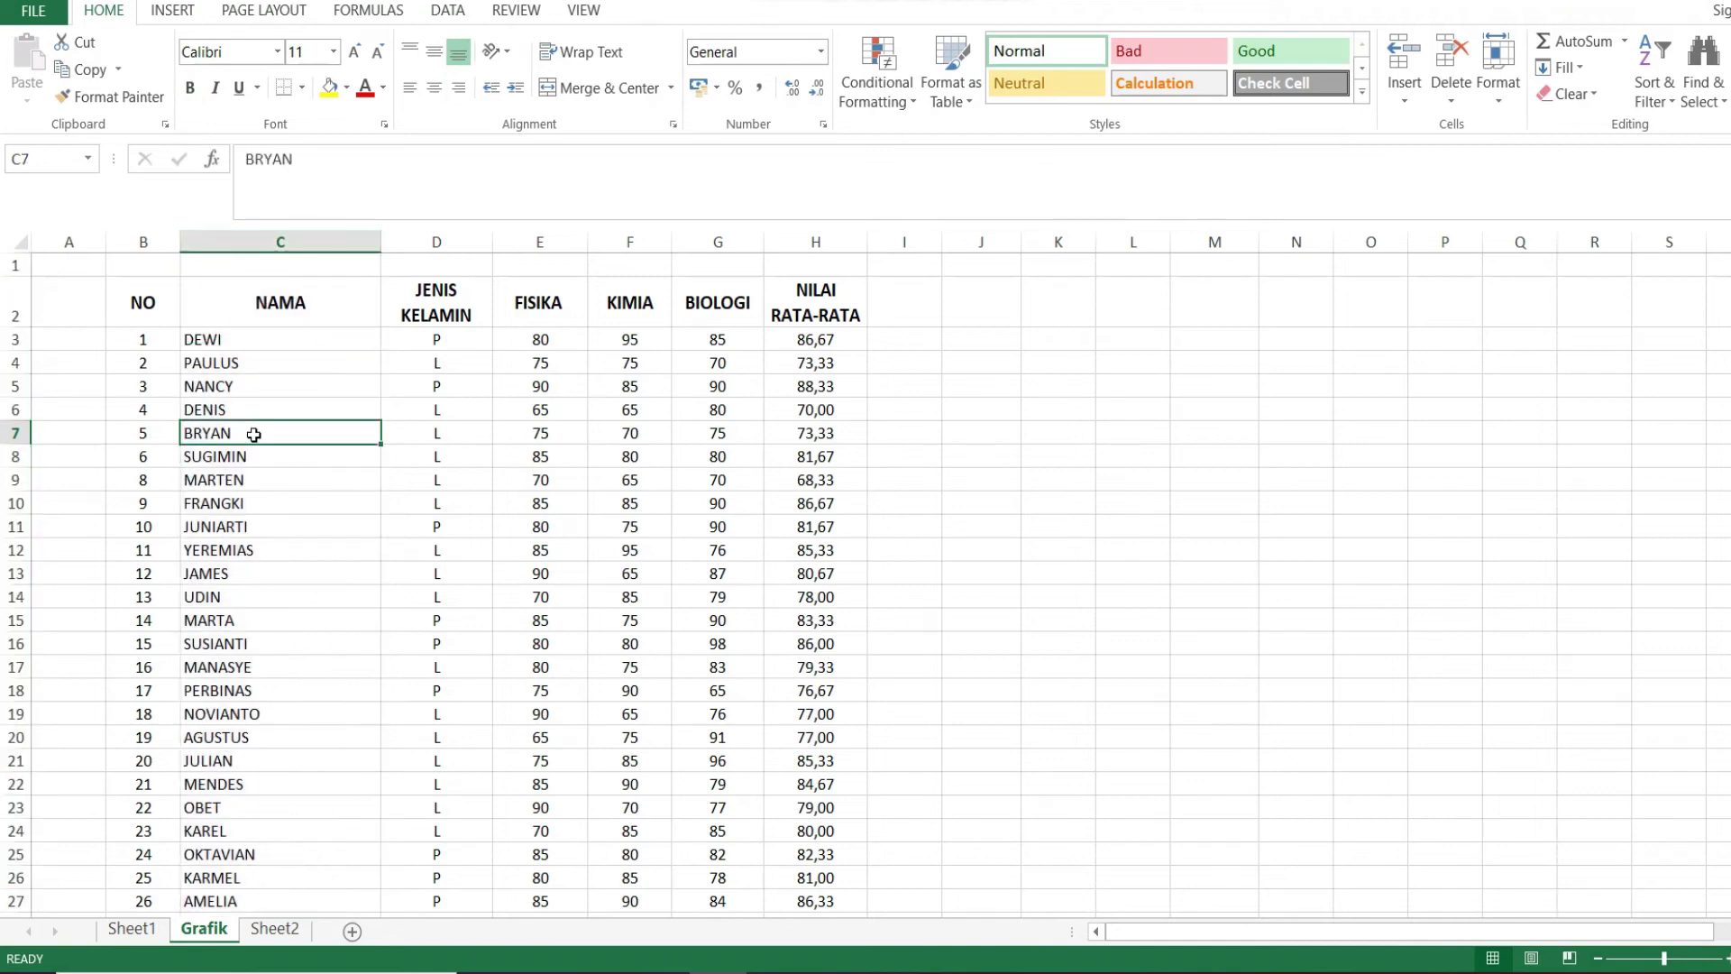
pyautogui.hotkey('ctrl', 'space')
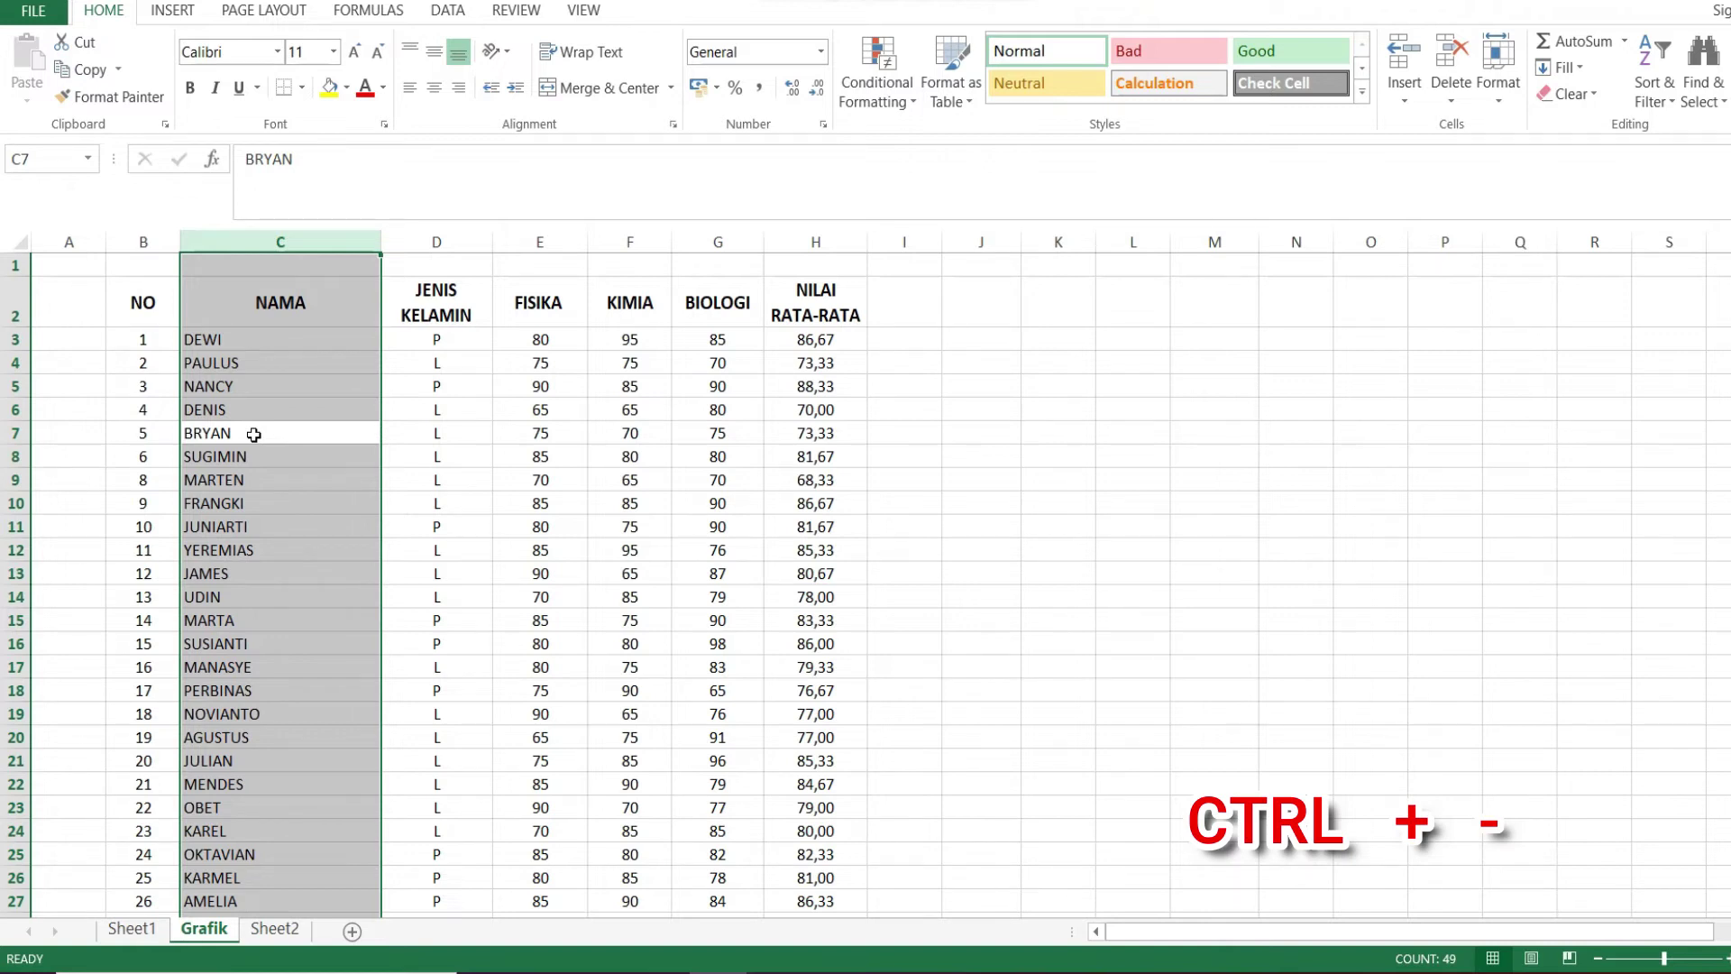
pyautogui.hotkey('ctrl', '-')
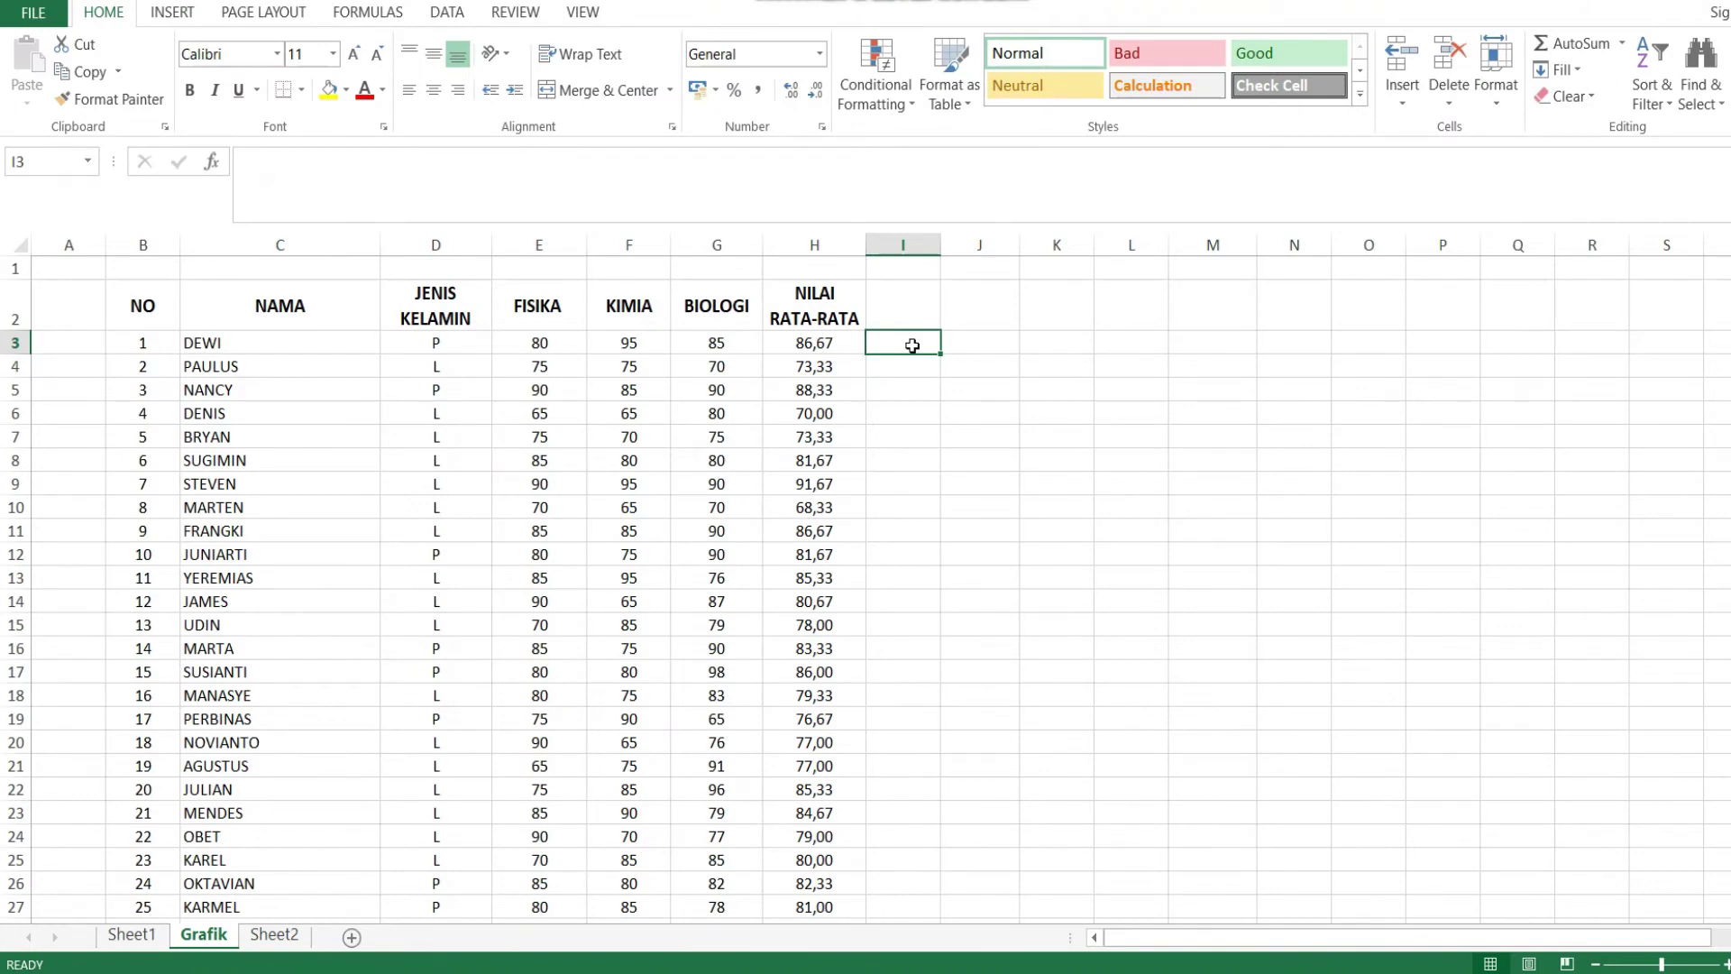
pyautogui.click(224, 575)
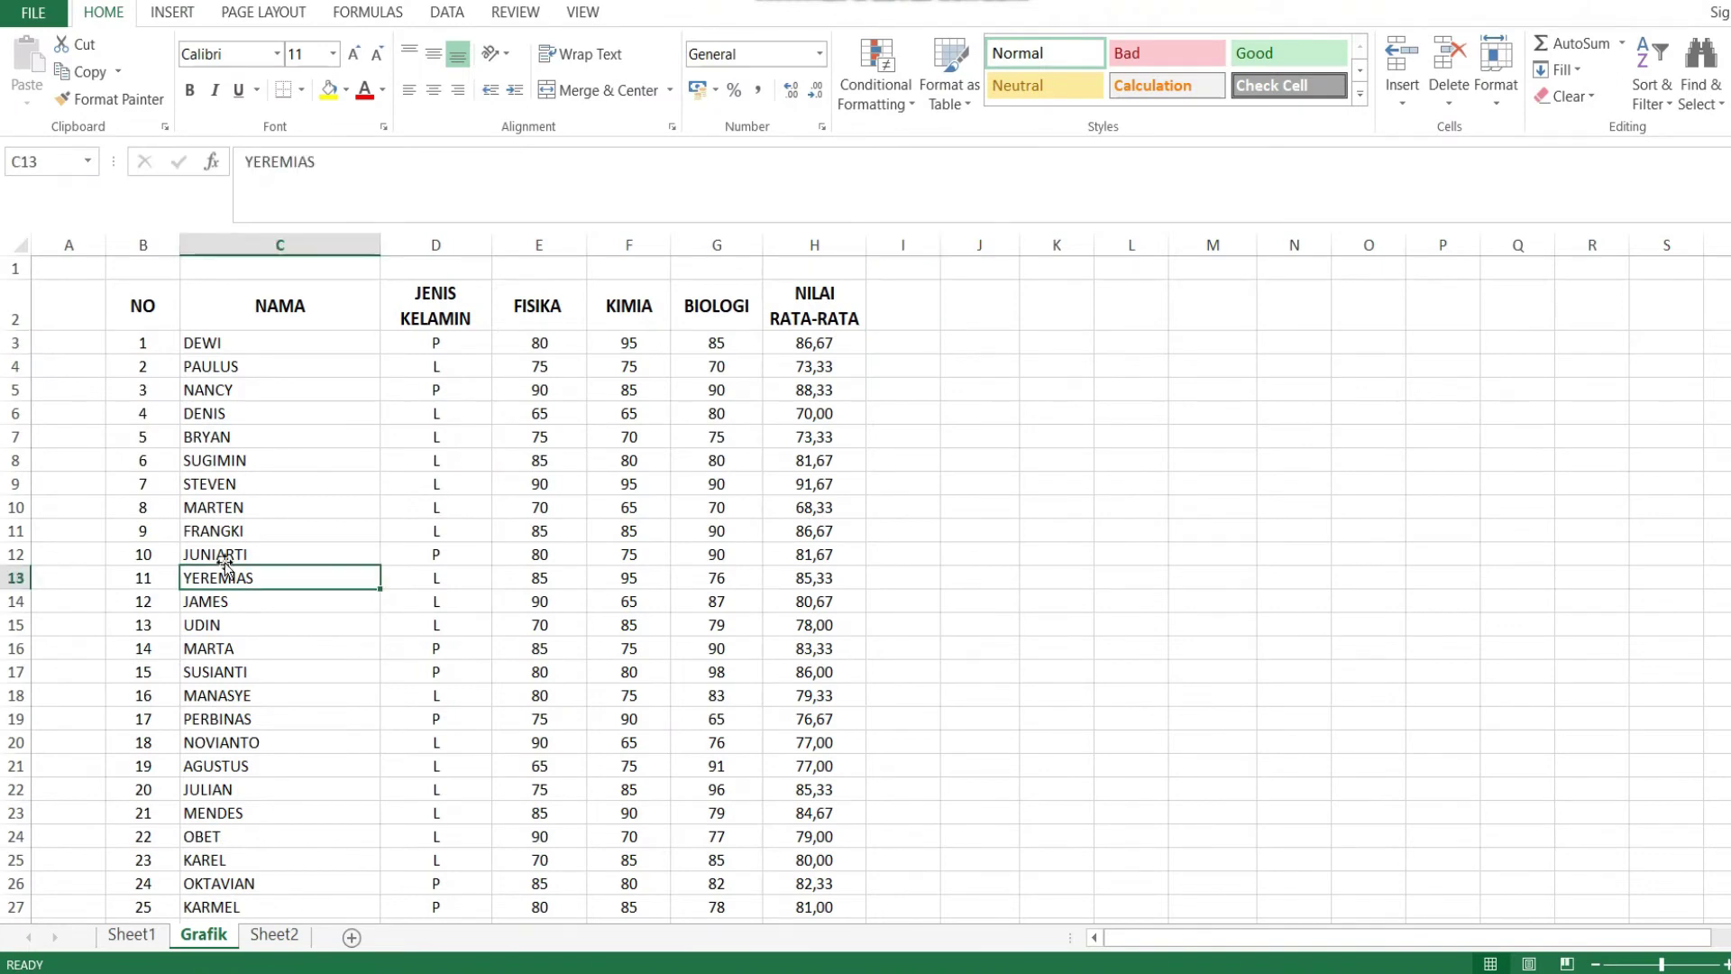
pyautogui.click(211, 505)
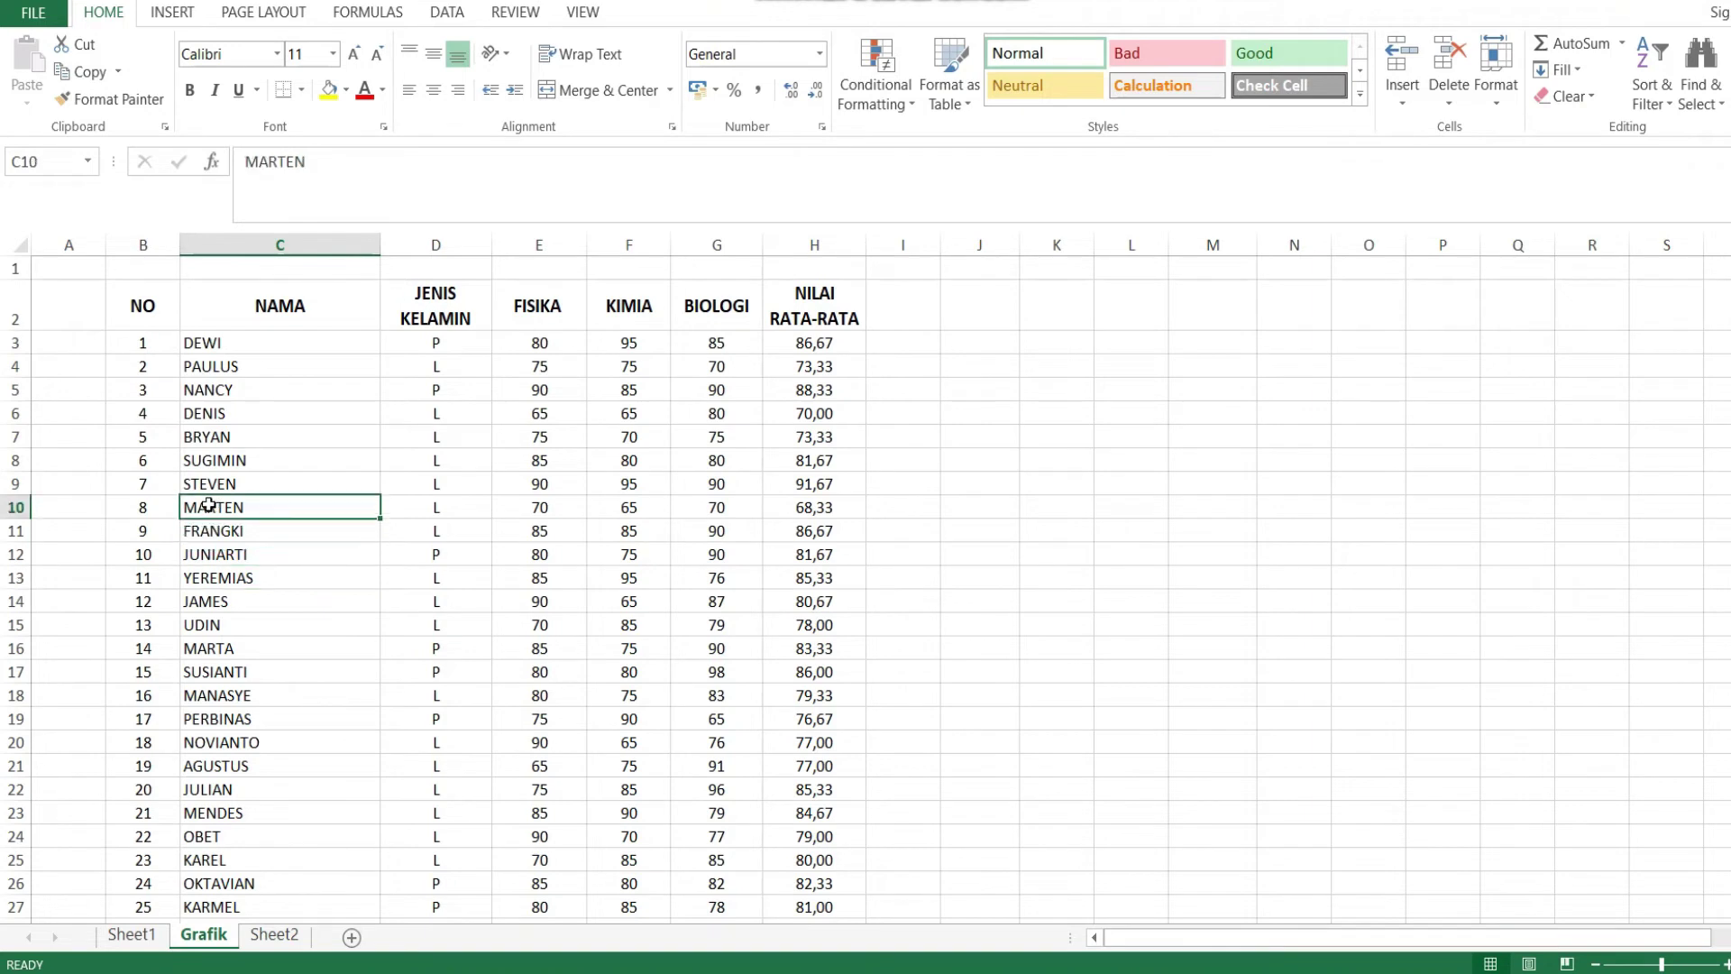
pyautogui.click(163, 510)
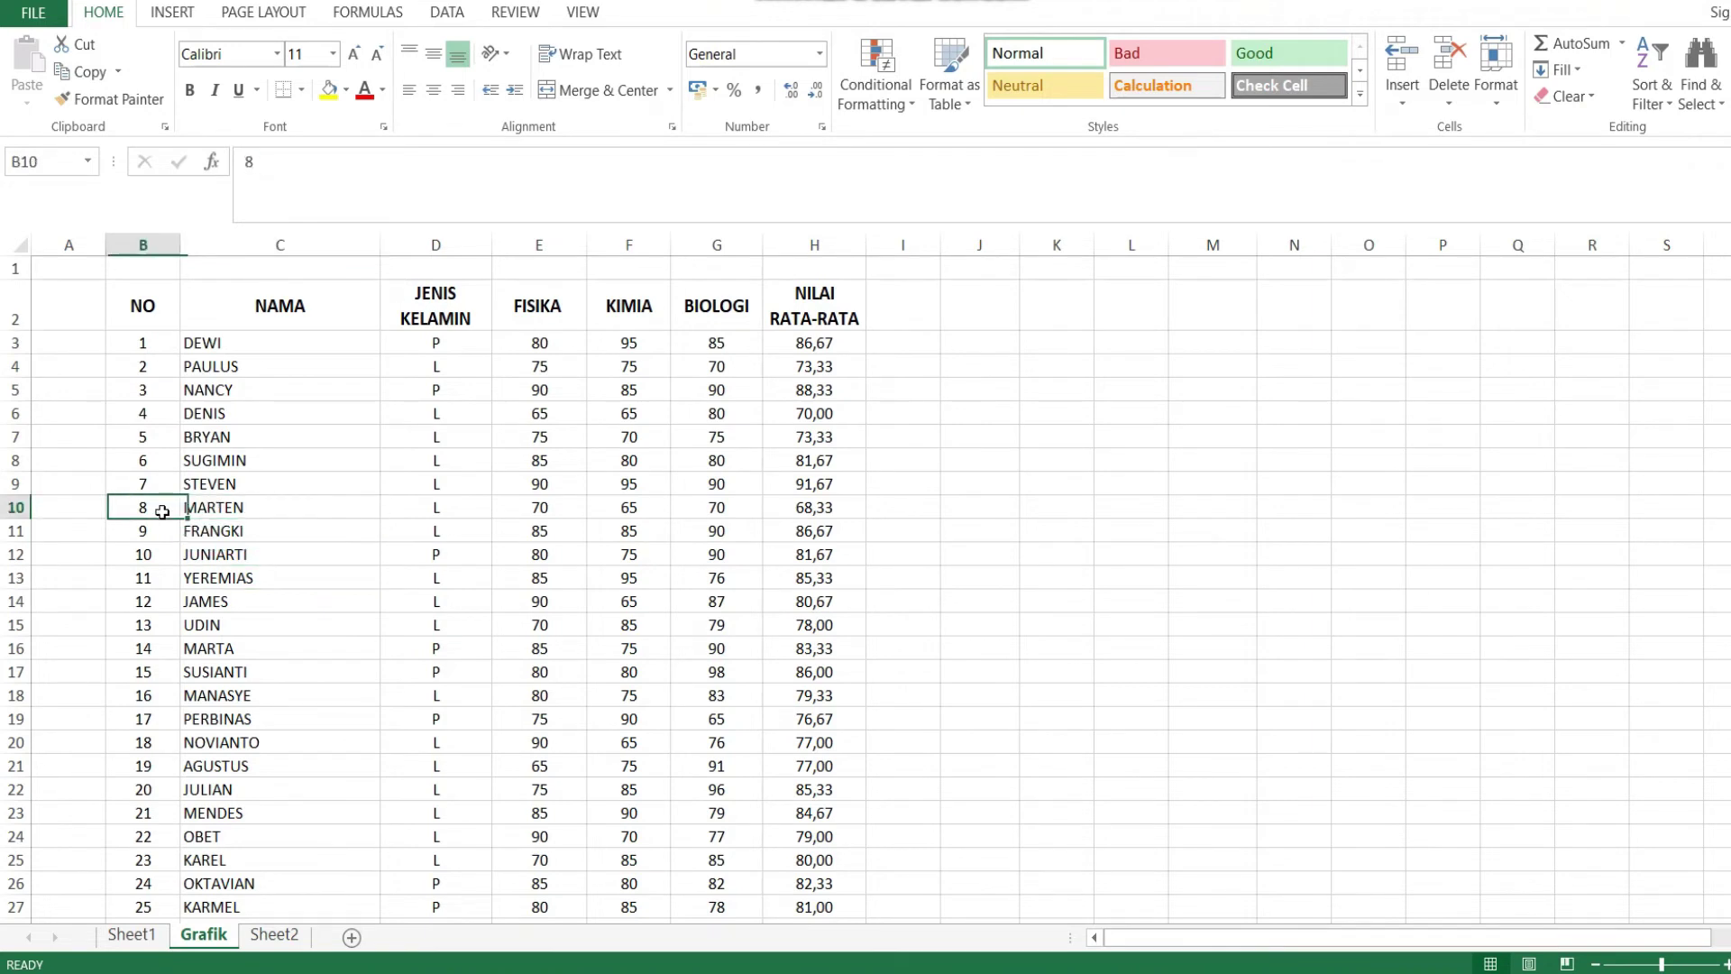
pyautogui.click(205, 511)
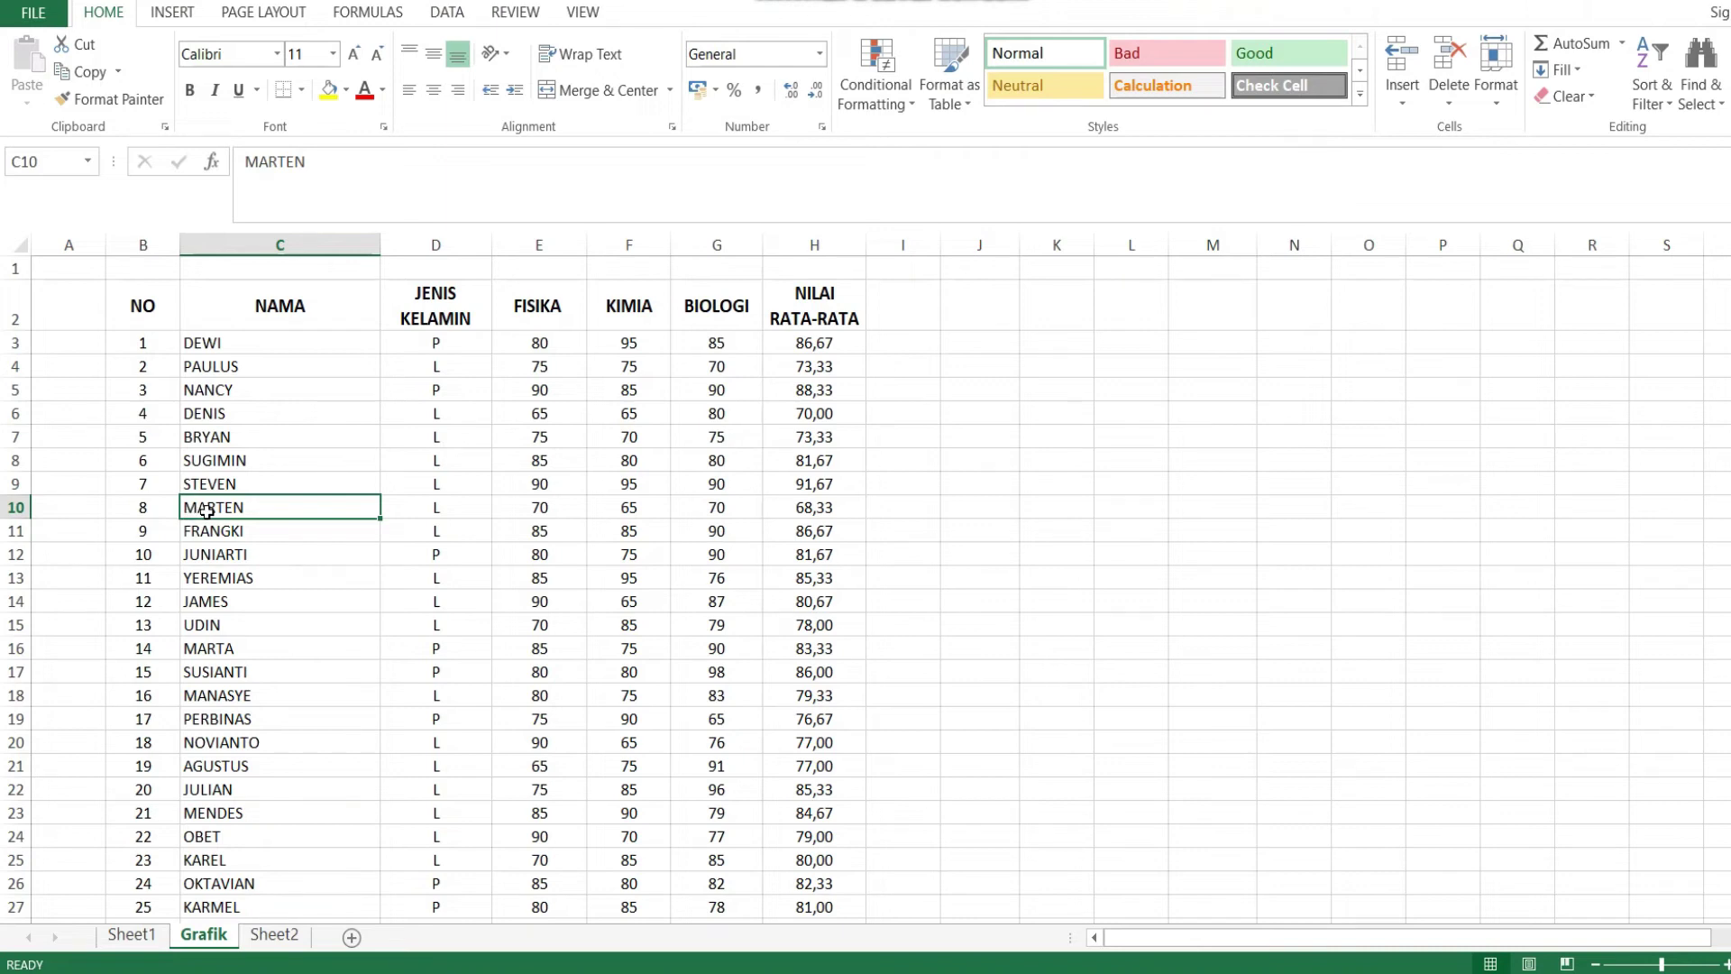
pyautogui.hotkey('shift', 'space')
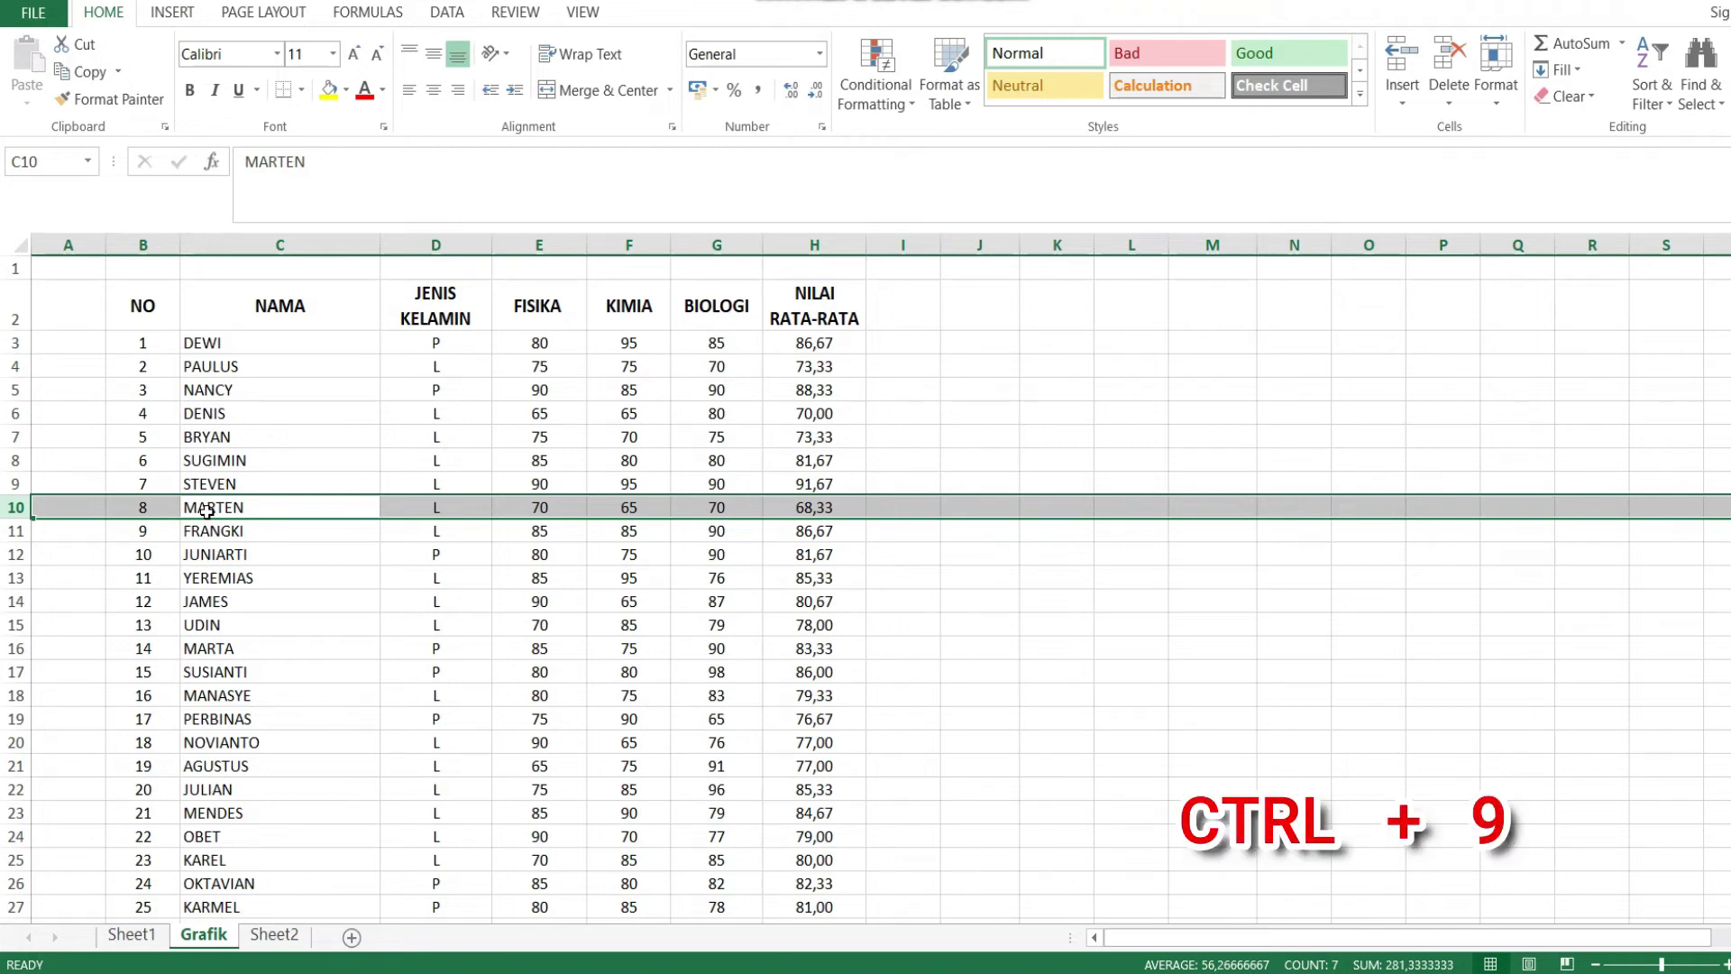
pyautogui.hotkey('ctrl', '9')
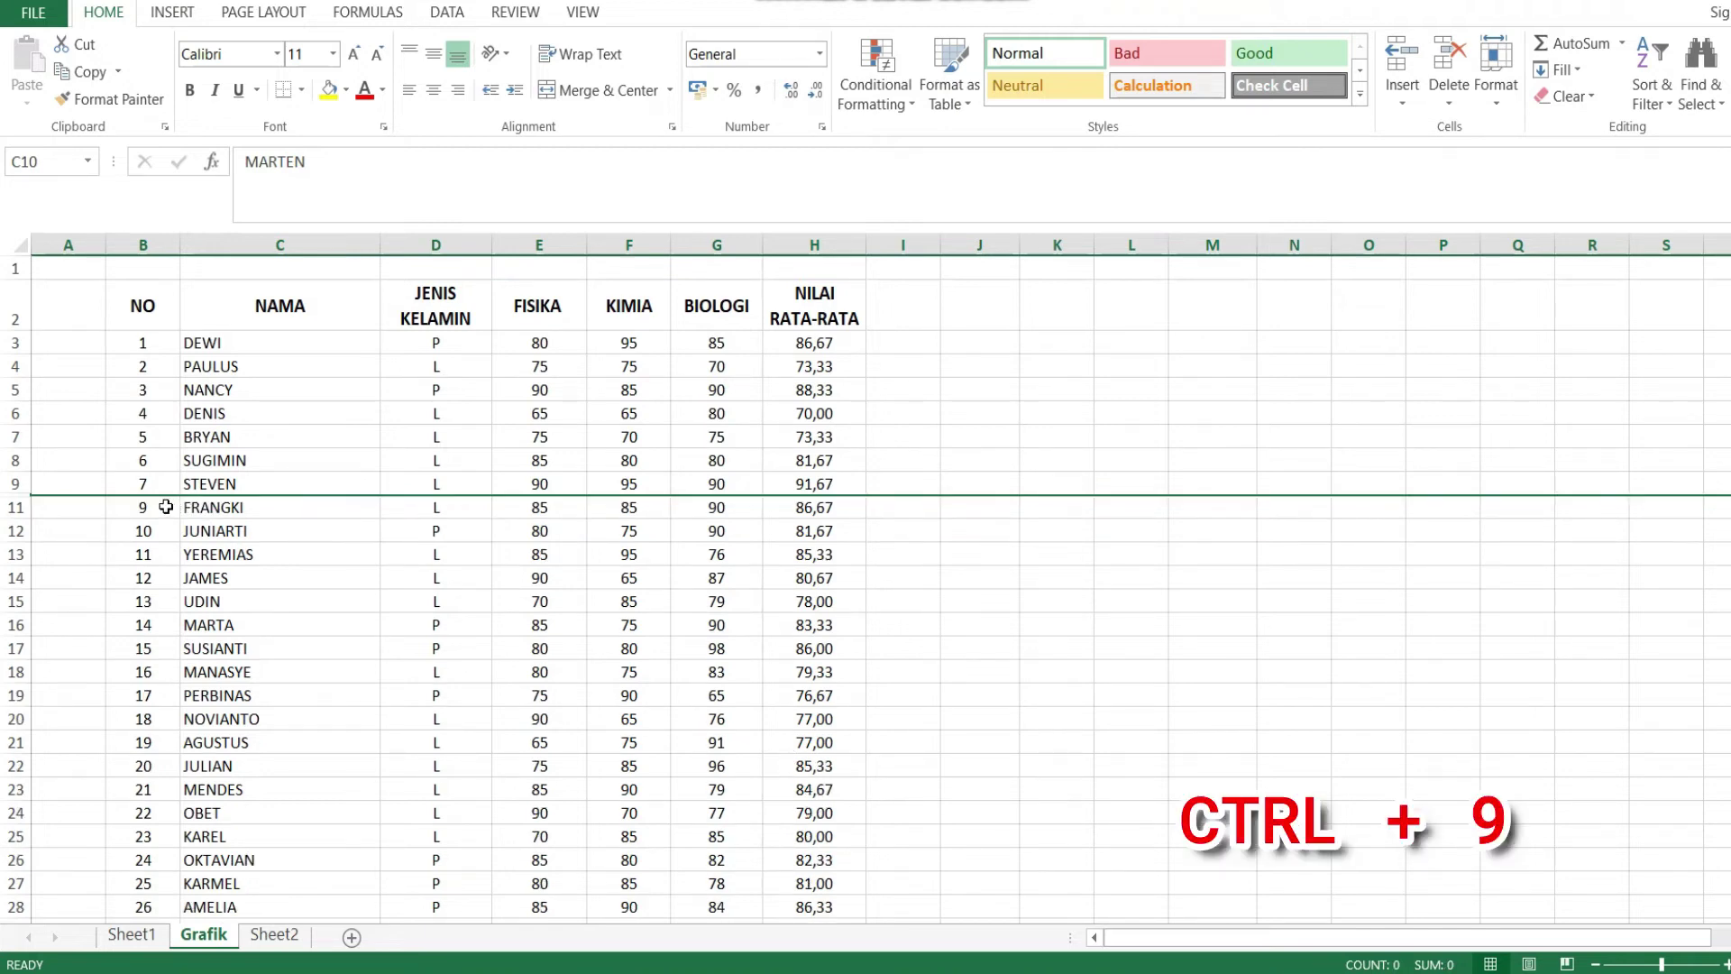
pyautogui.click(167, 487)
pyautogui.click(209, 502)
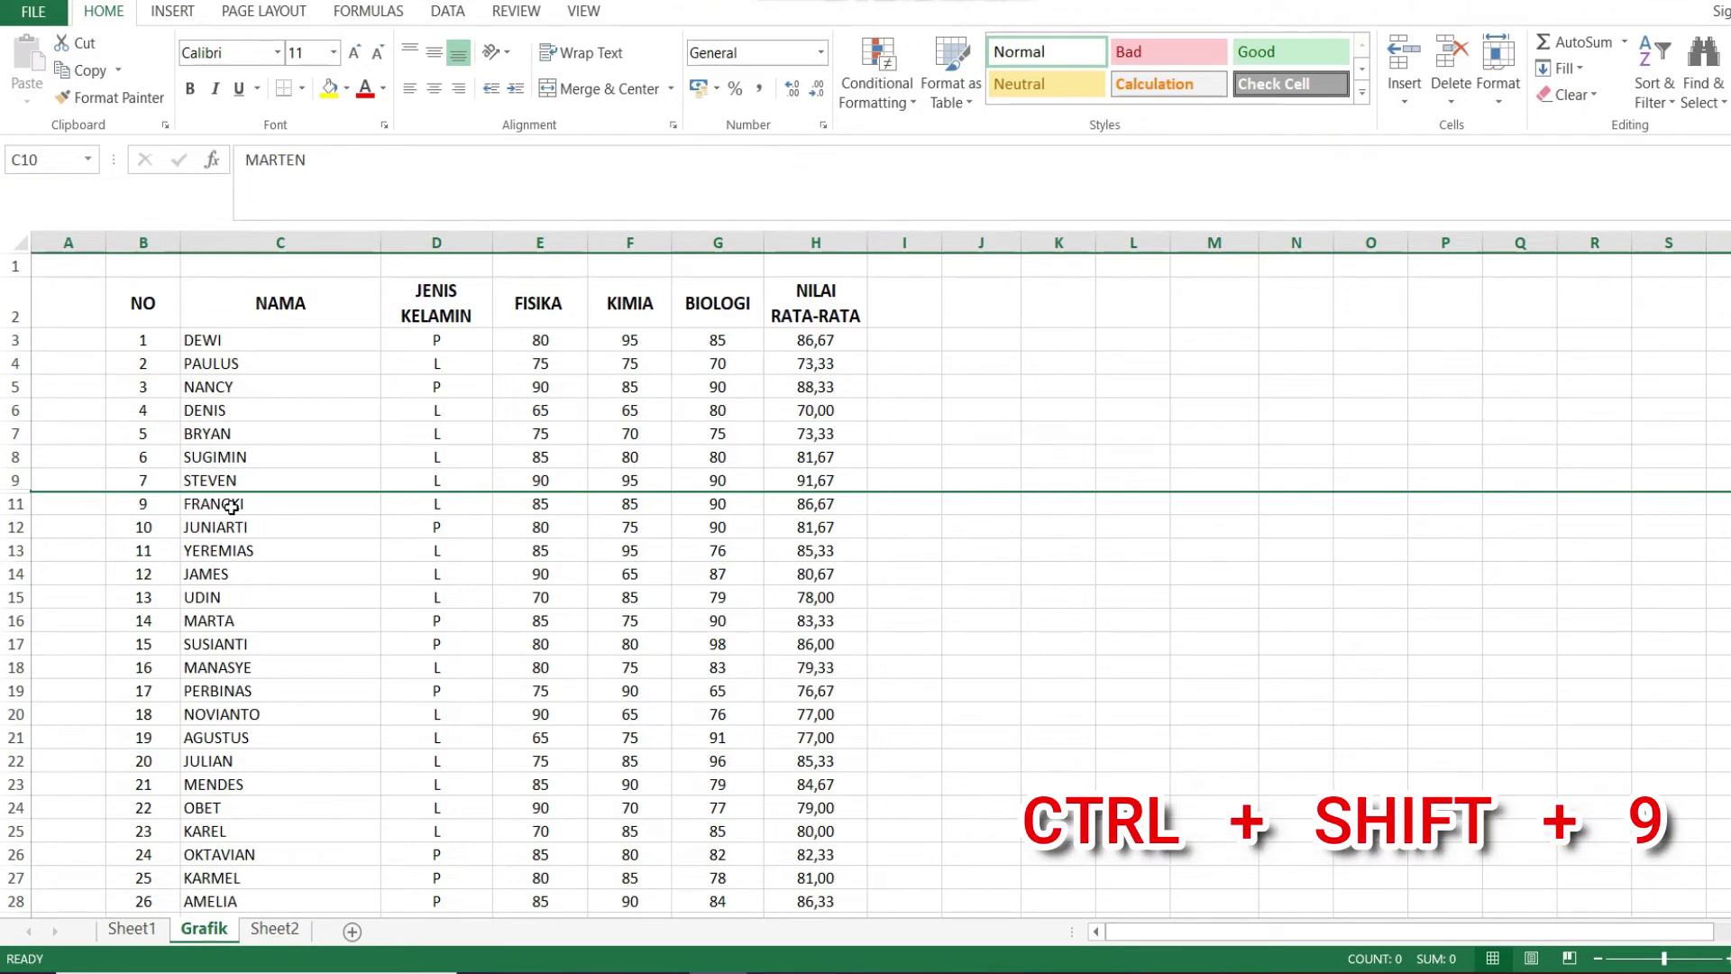
pyautogui.hotkey('ctrl', 'shift', '9')
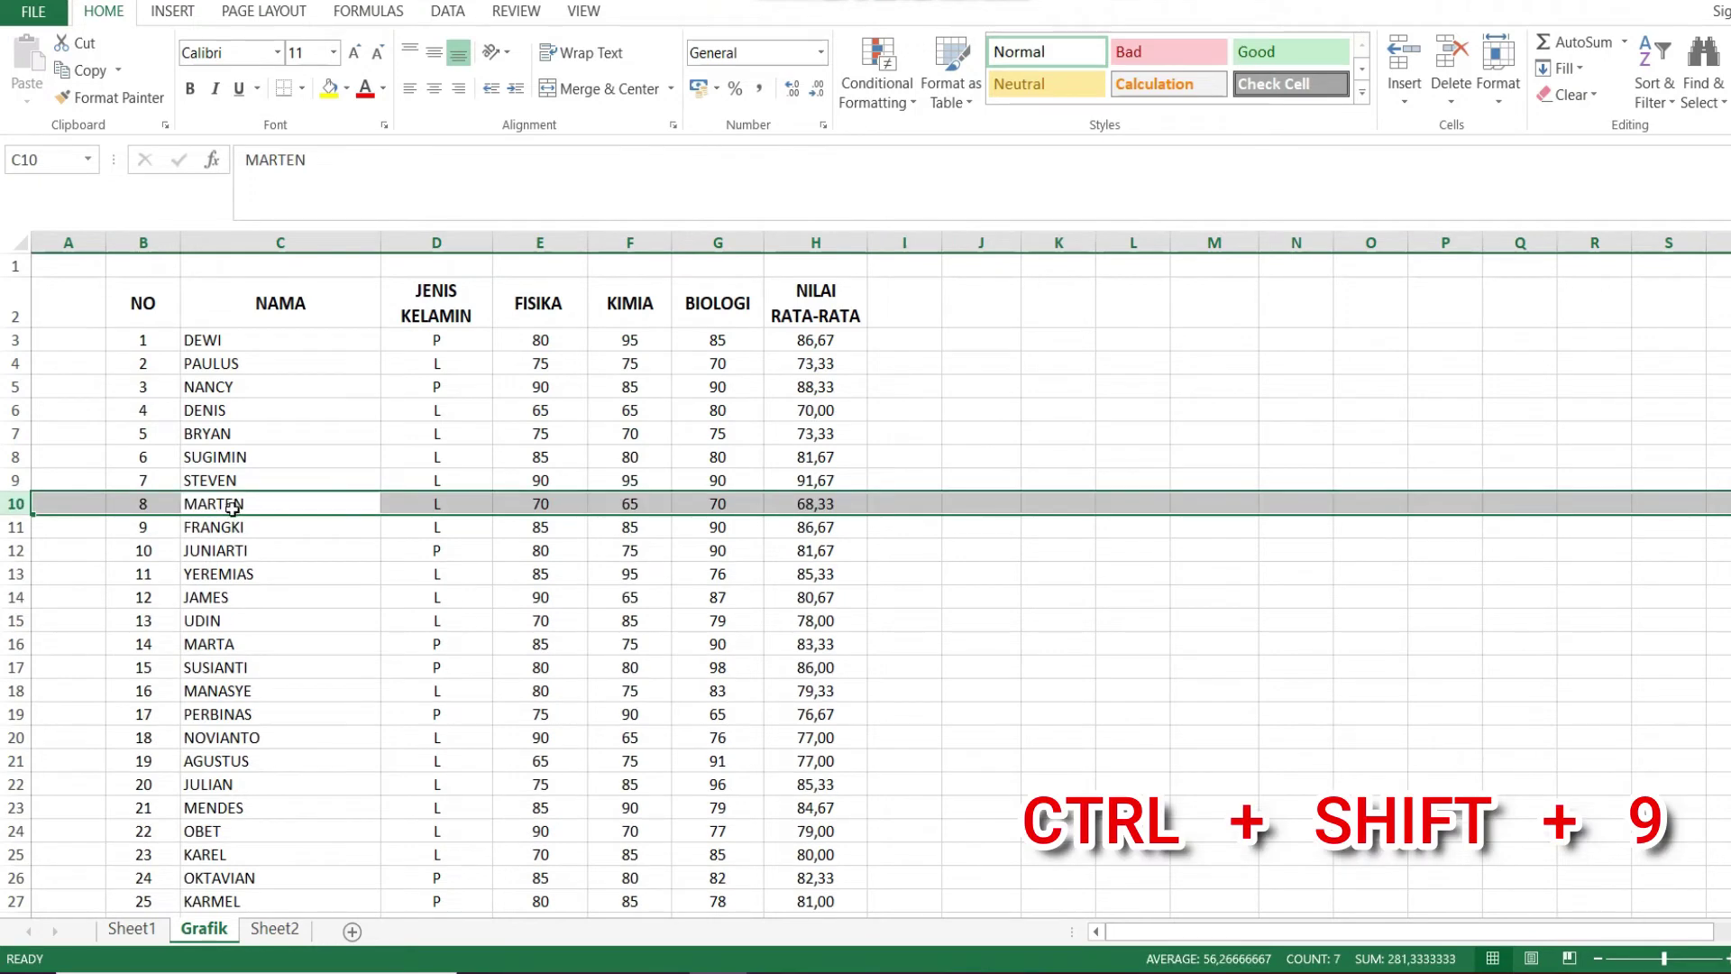
pyautogui.click(230, 524)
pyautogui.click(220, 497)
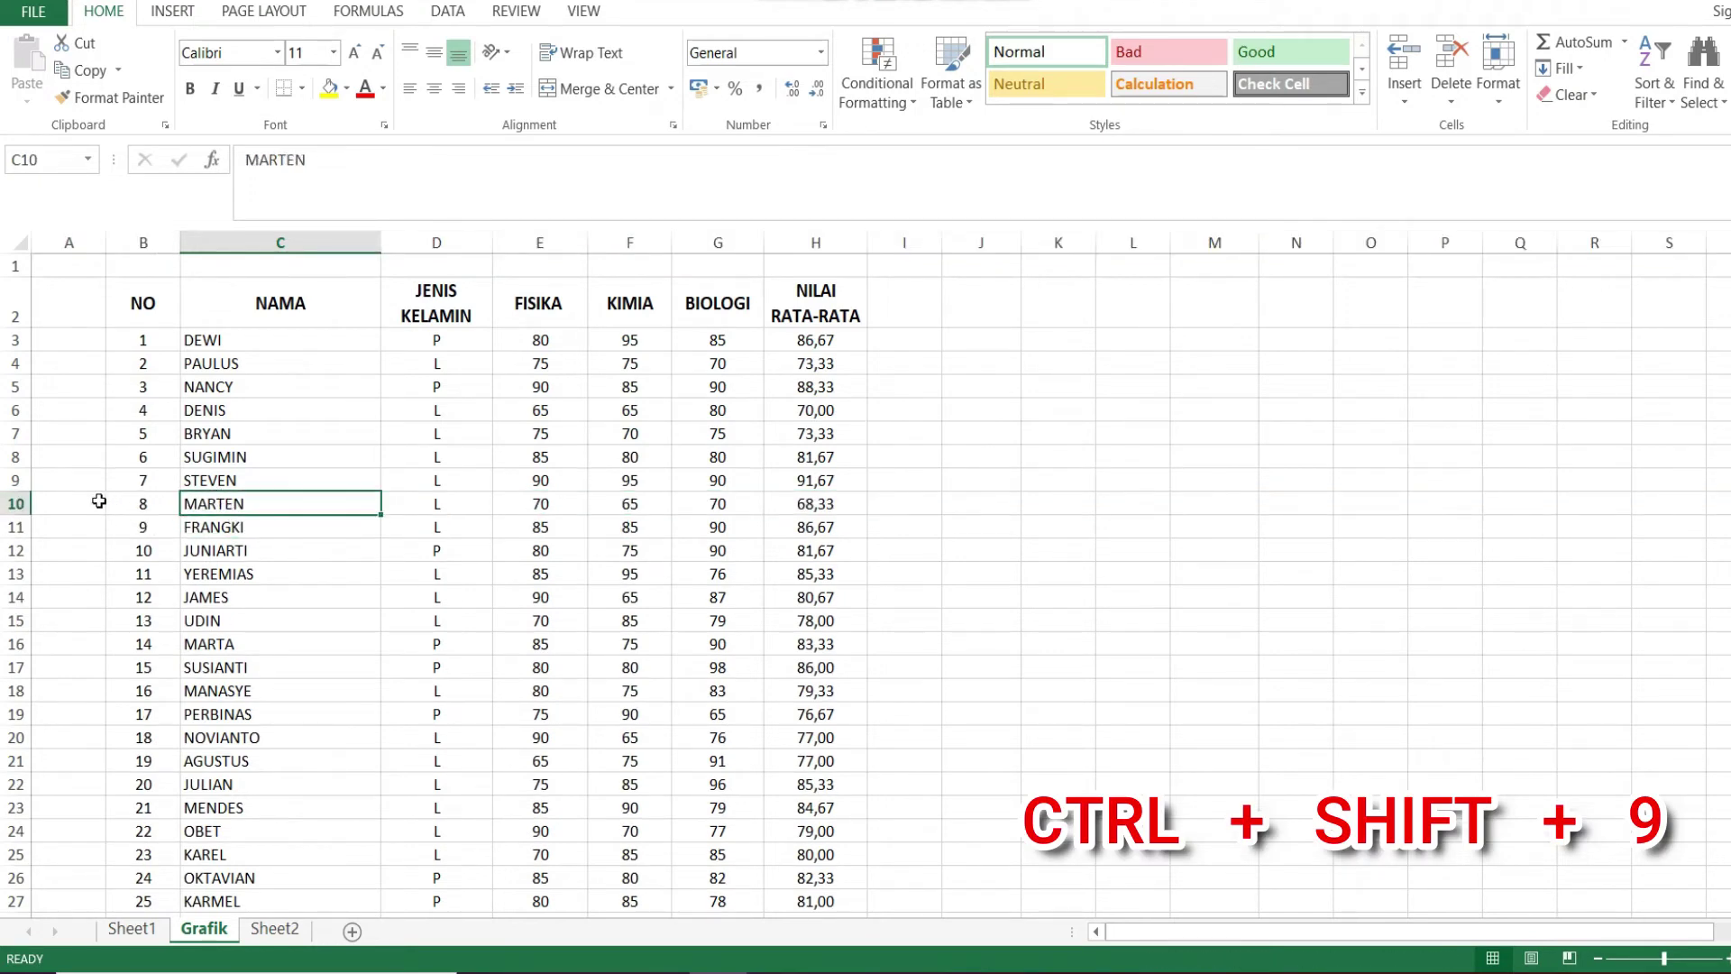
pyautogui.click(173, 503)
pyautogui.click(216, 503)
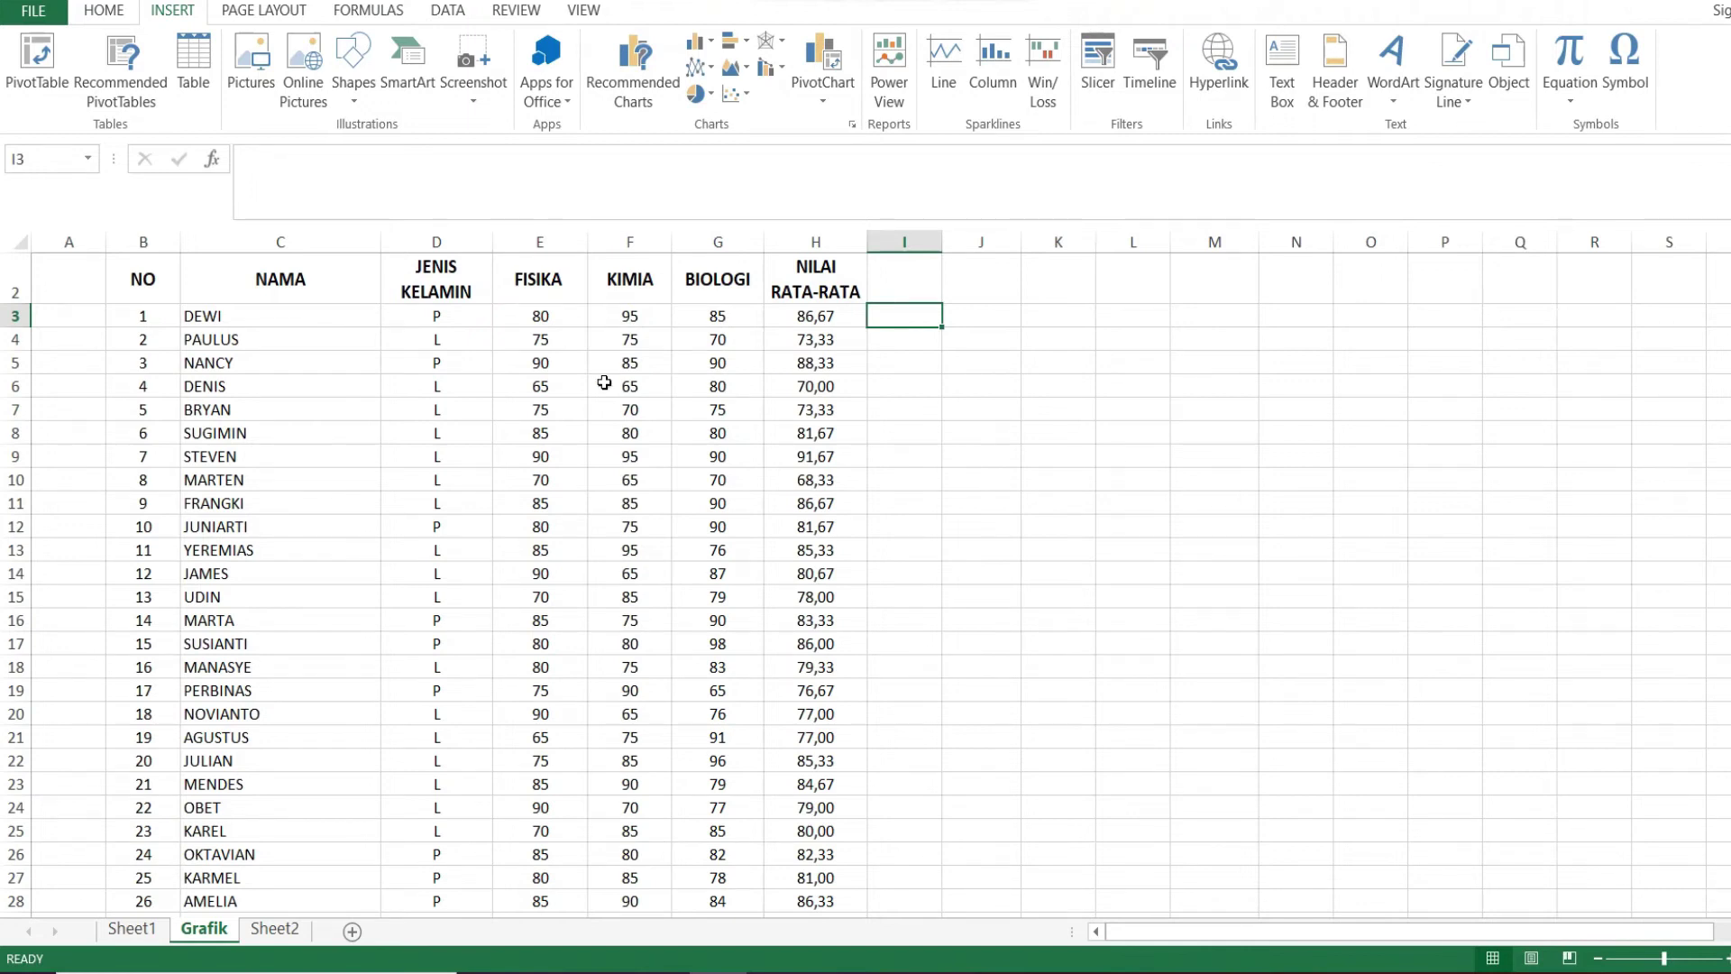
# Step: Insert PivotTable2 from the score table onto new Sheet4 with Alt, N, V, then return to Grafik
pyautogui.click(411, 405)
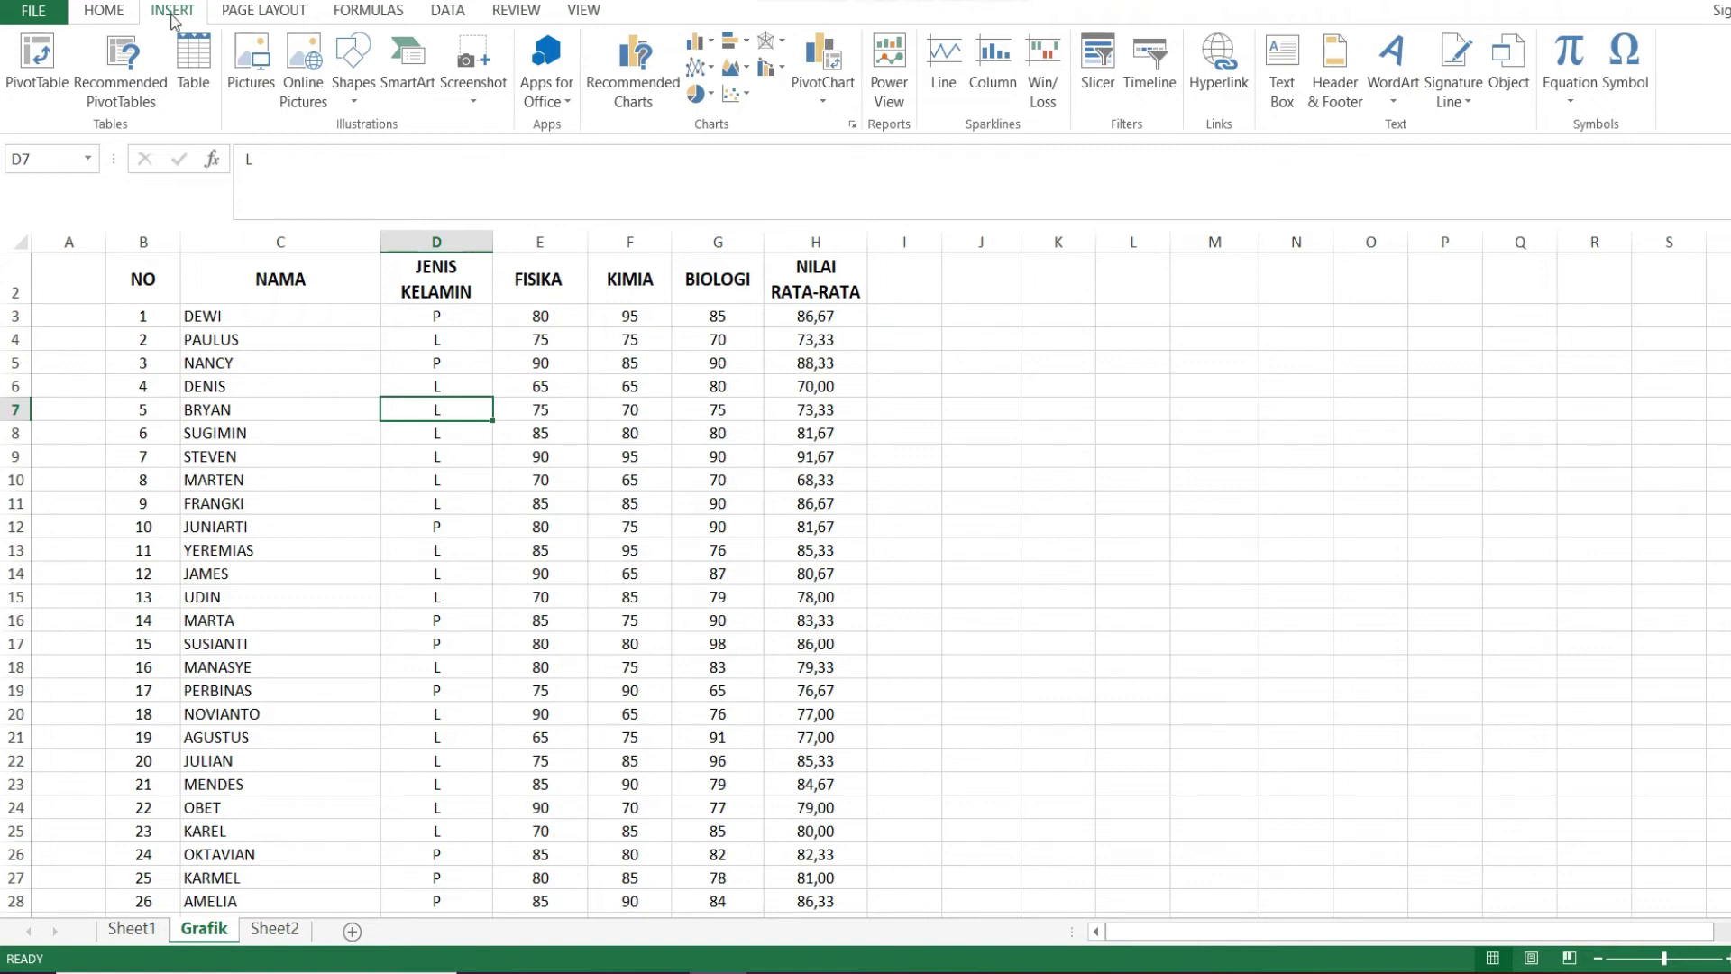
pyautogui.click(437, 430)
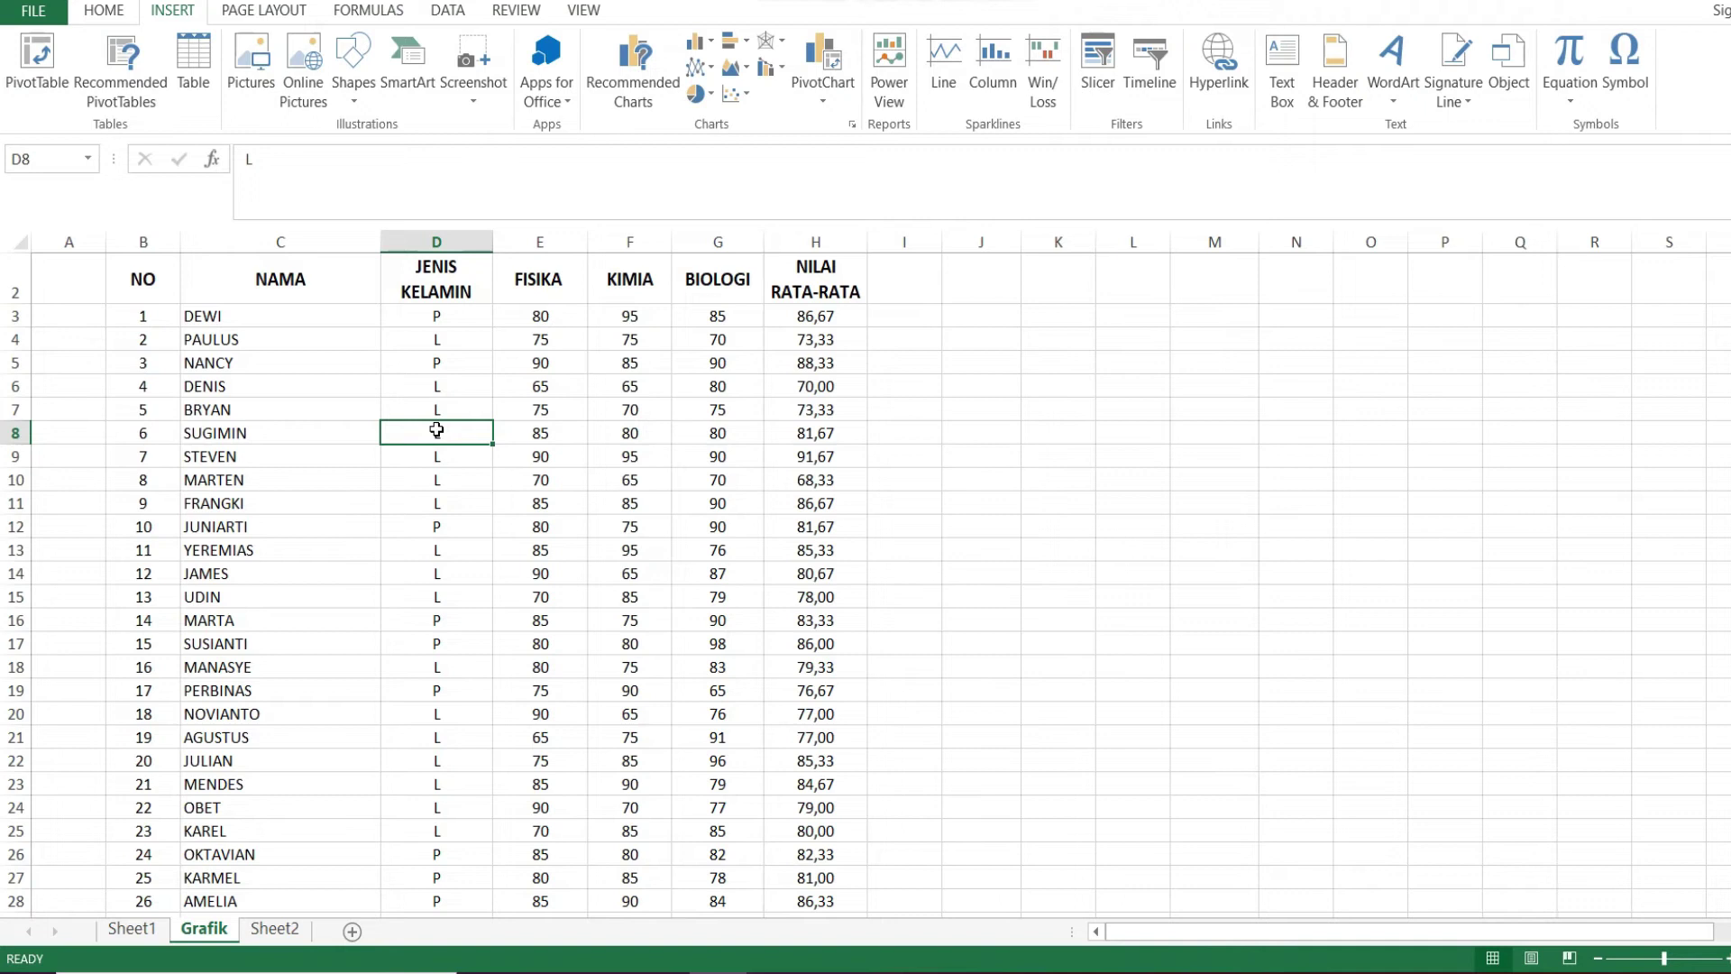
pyautogui.click(435, 412)
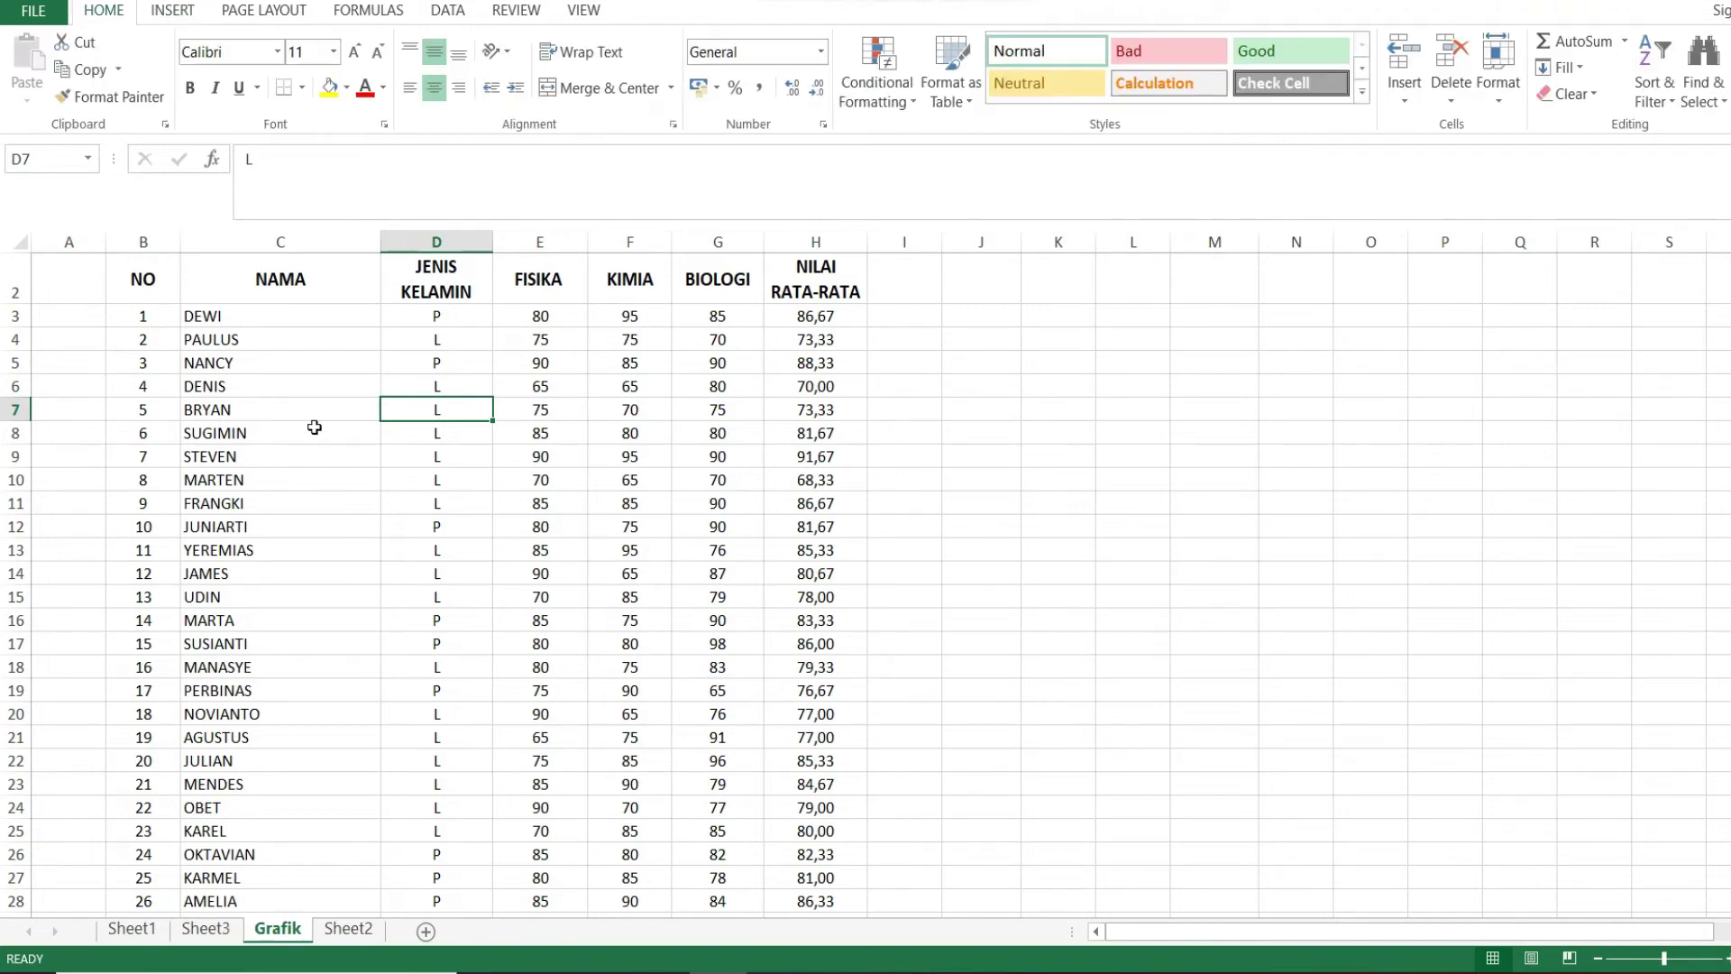
pyautogui.press('alt')
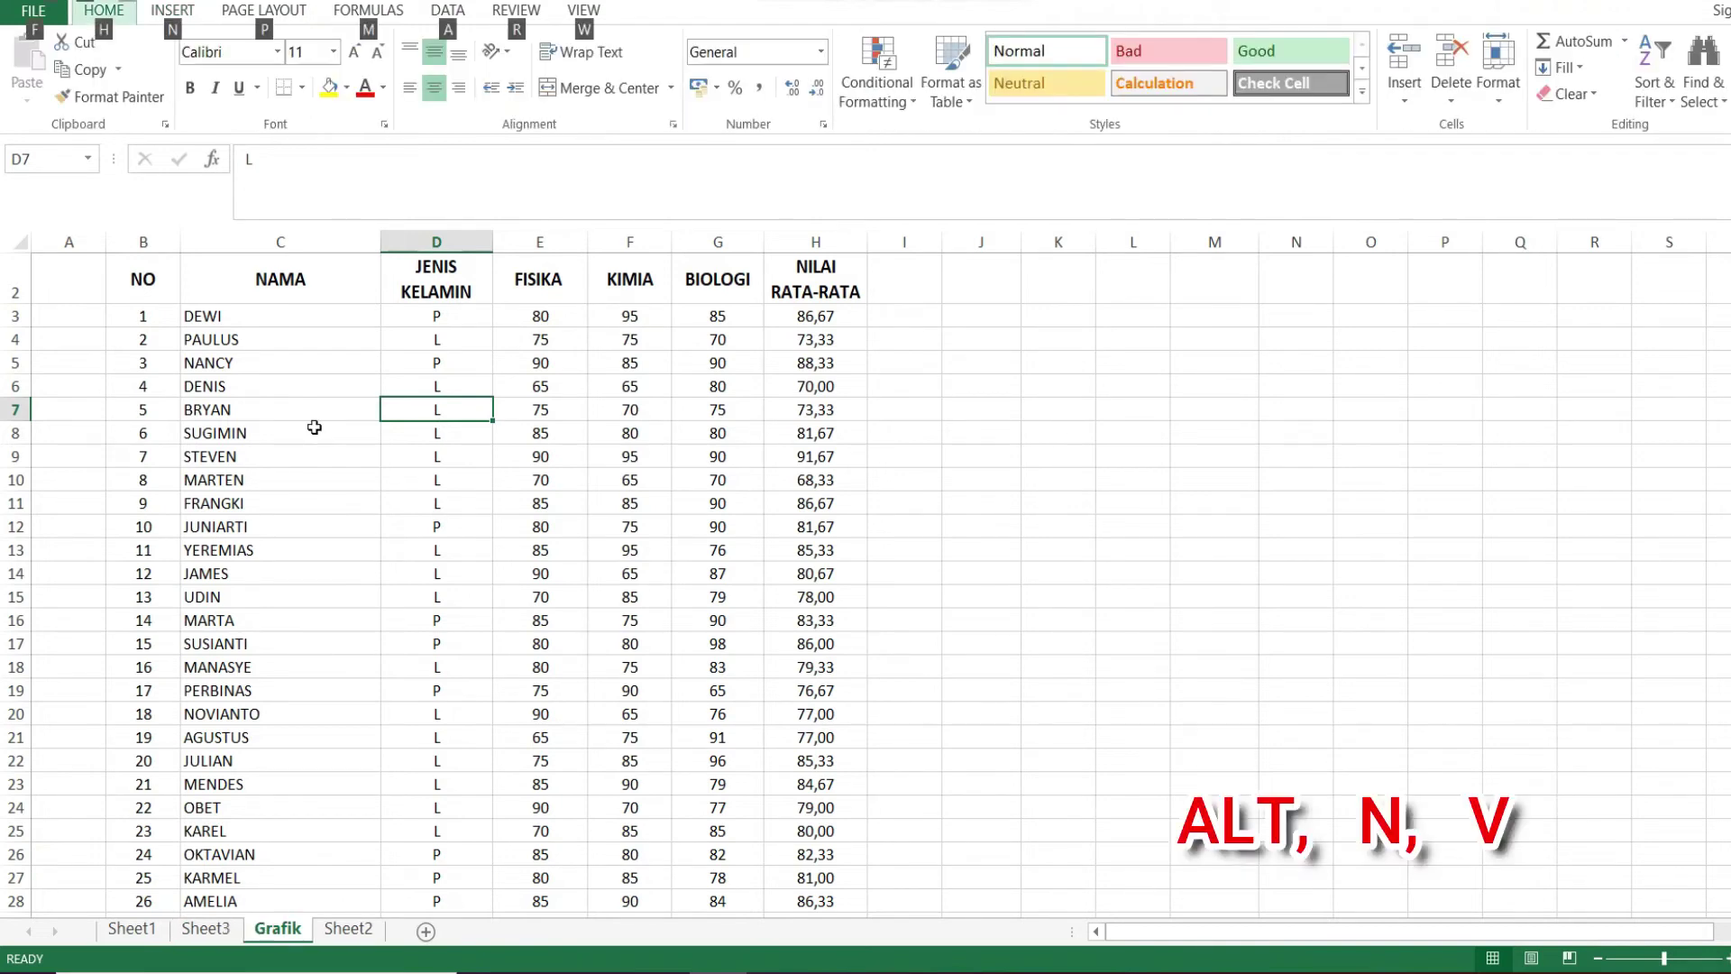
pyautogui.press('n')
pyautogui.press('v')
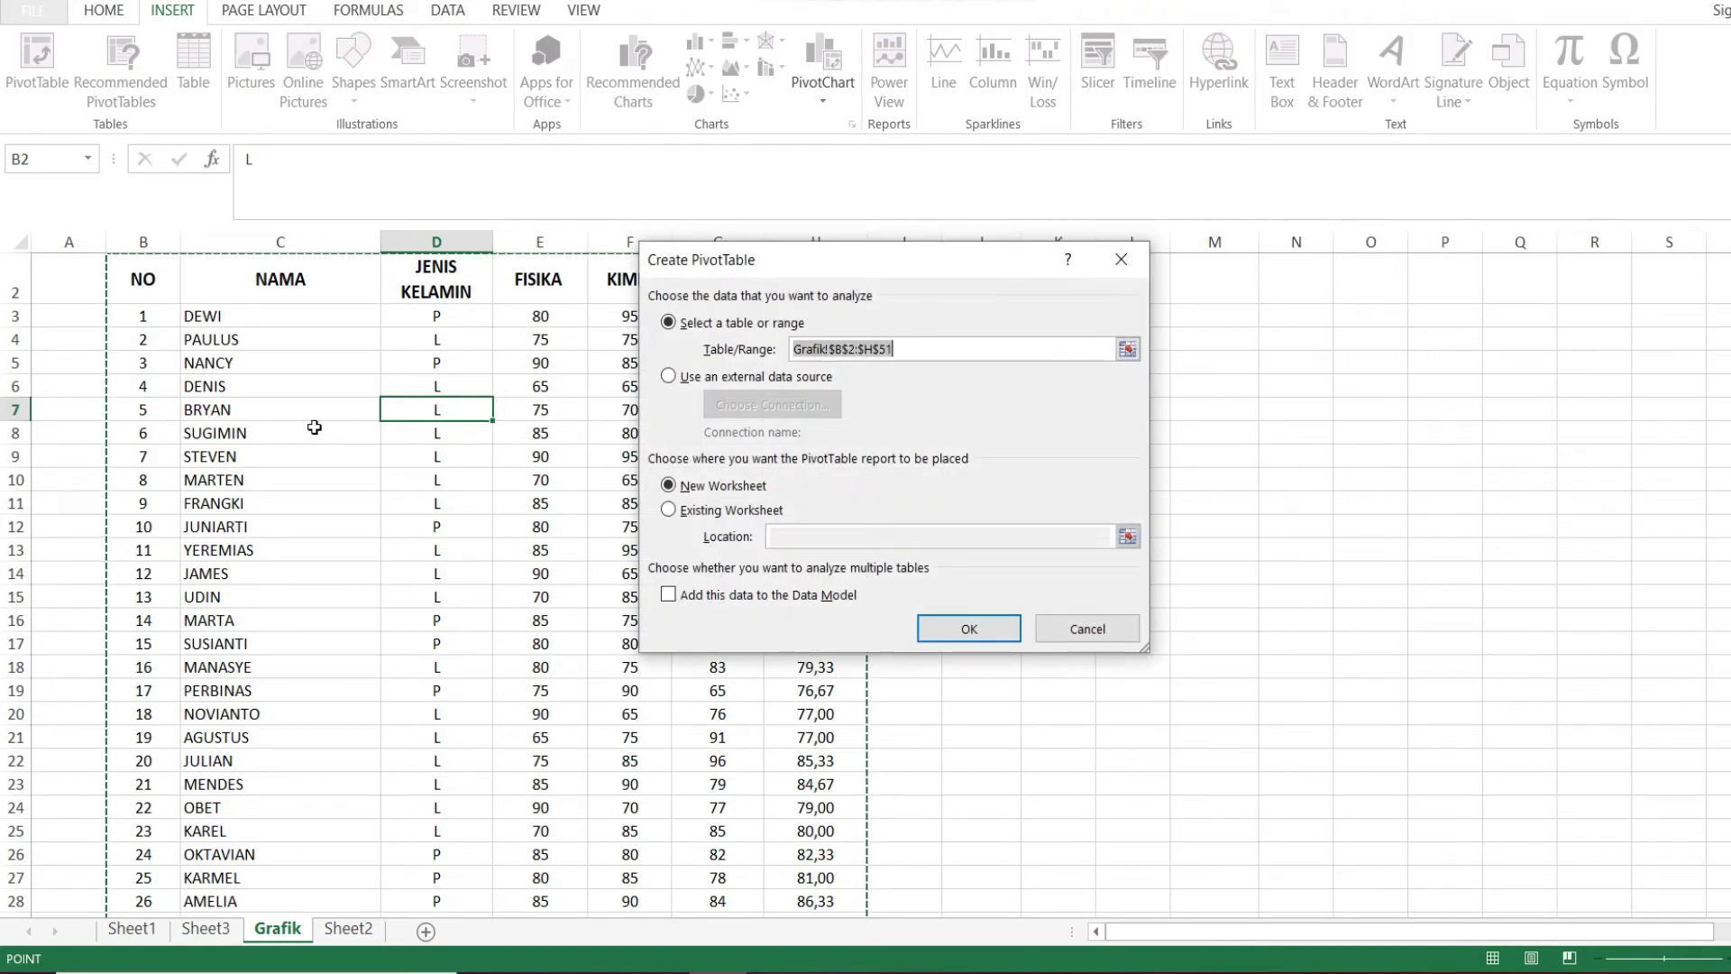
pyautogui.press('Return')
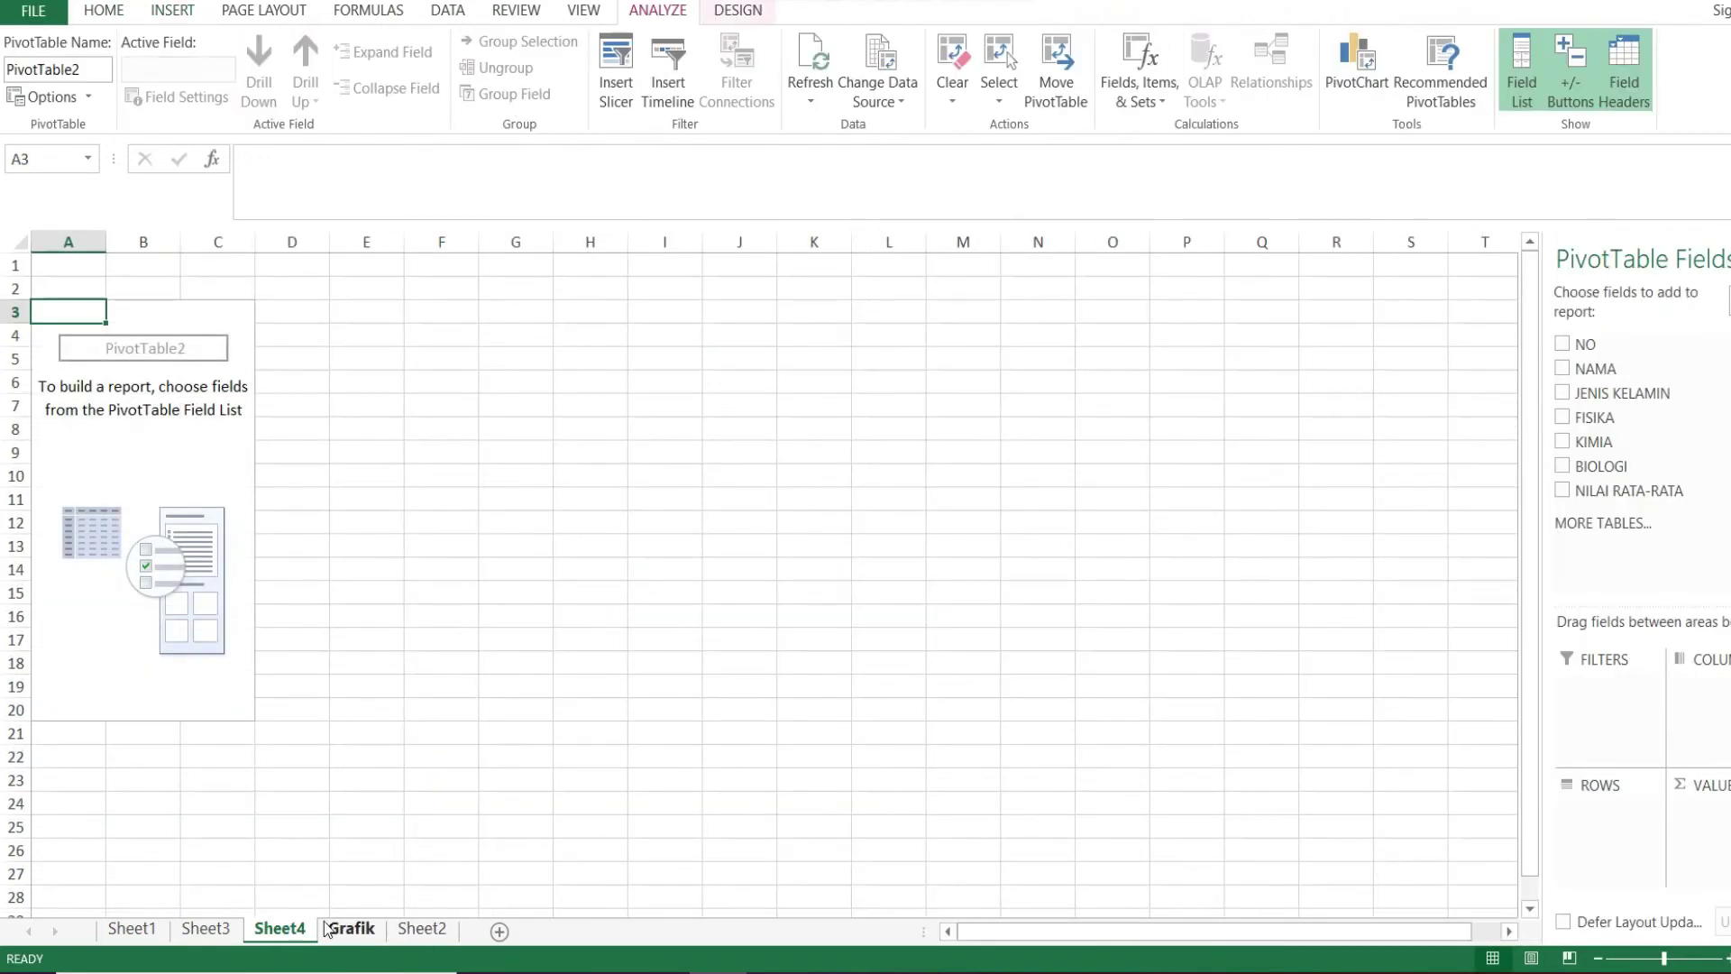
pyautogui.click(364, 929)
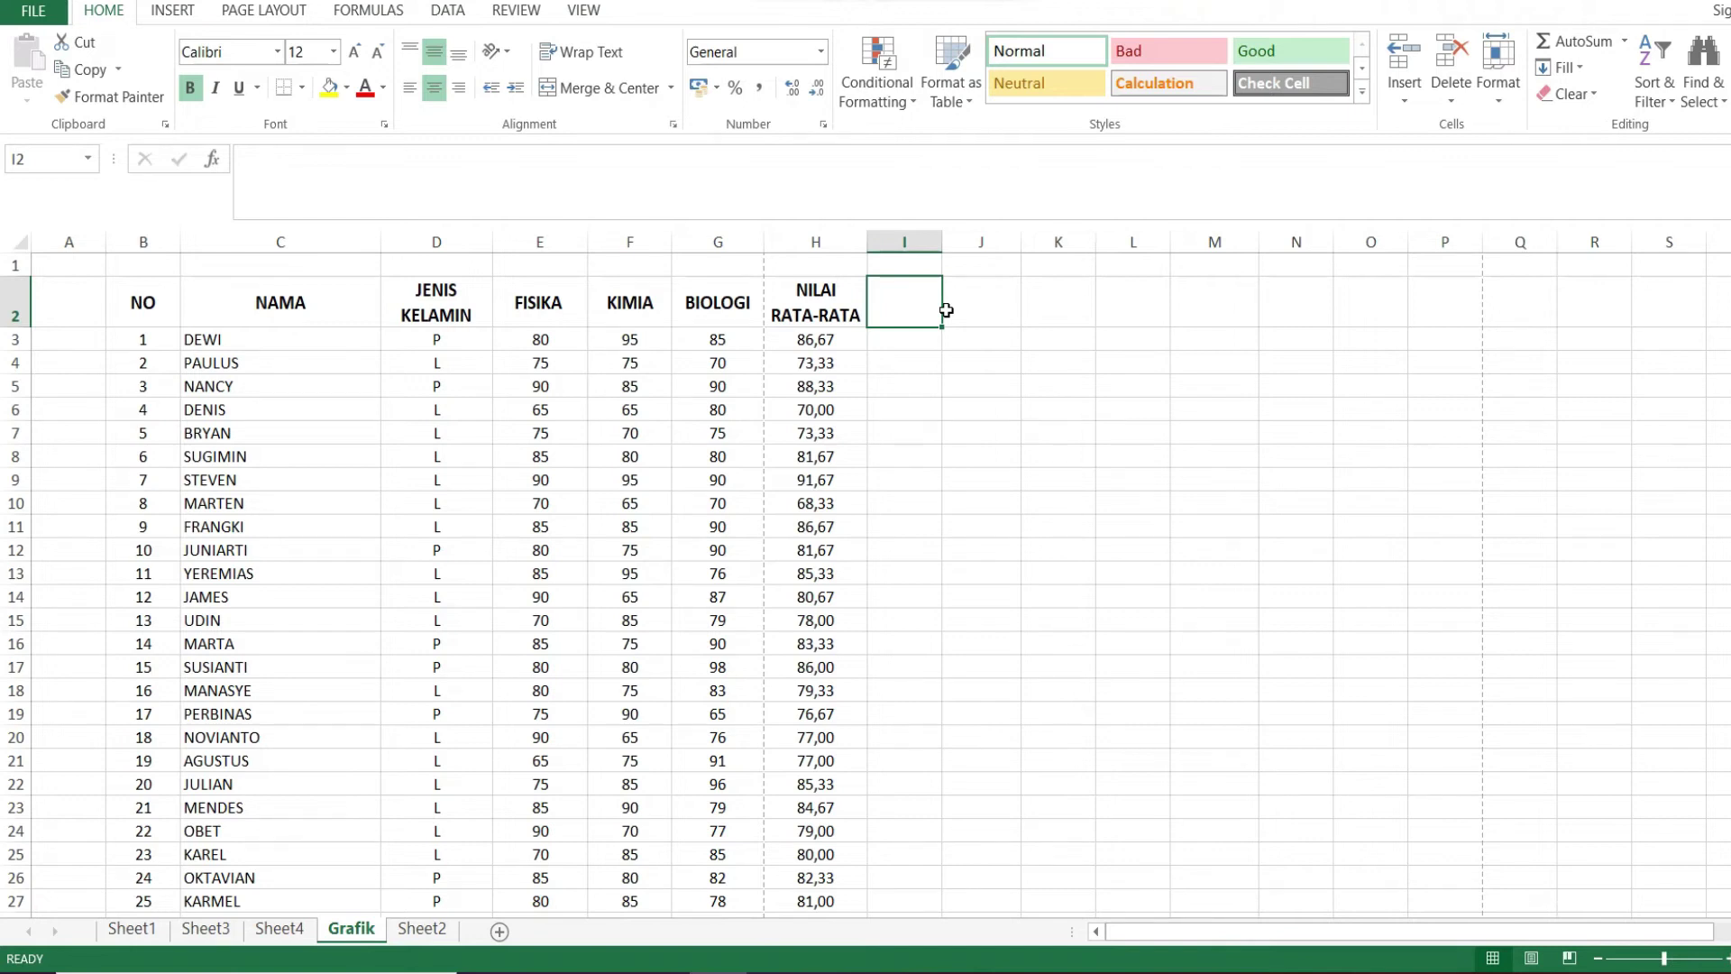
pyautogui.click(260, 358)
pyautogui.press('pageup')
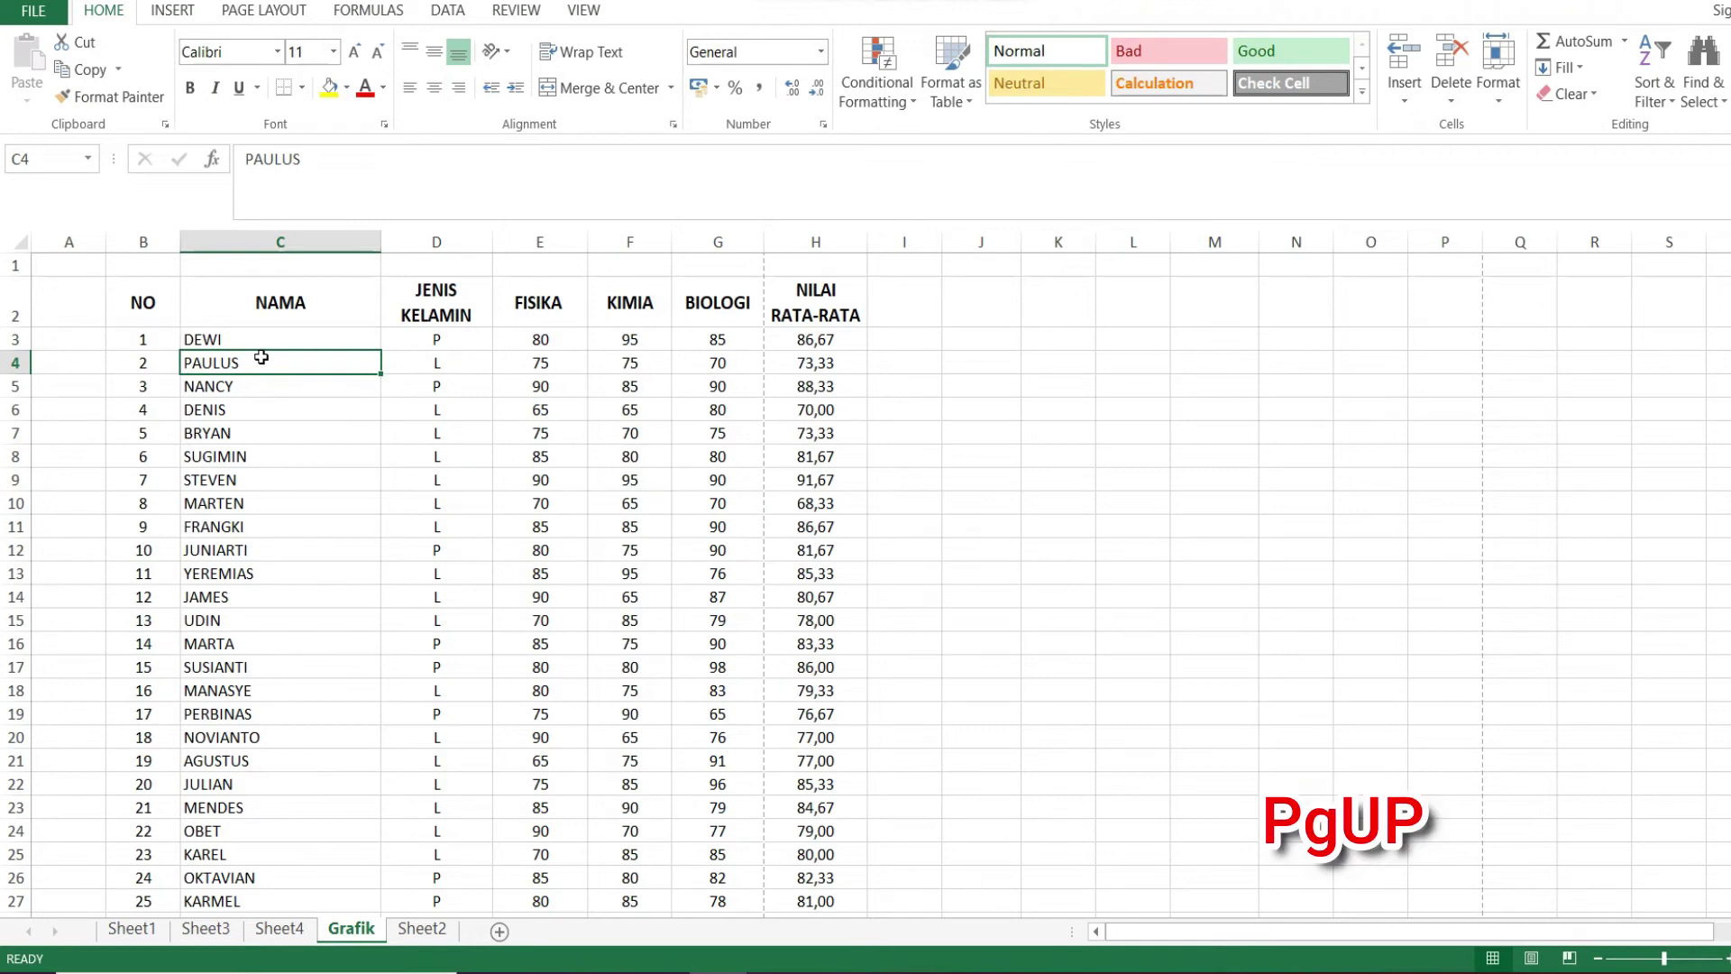
pyautogui.press('Up')
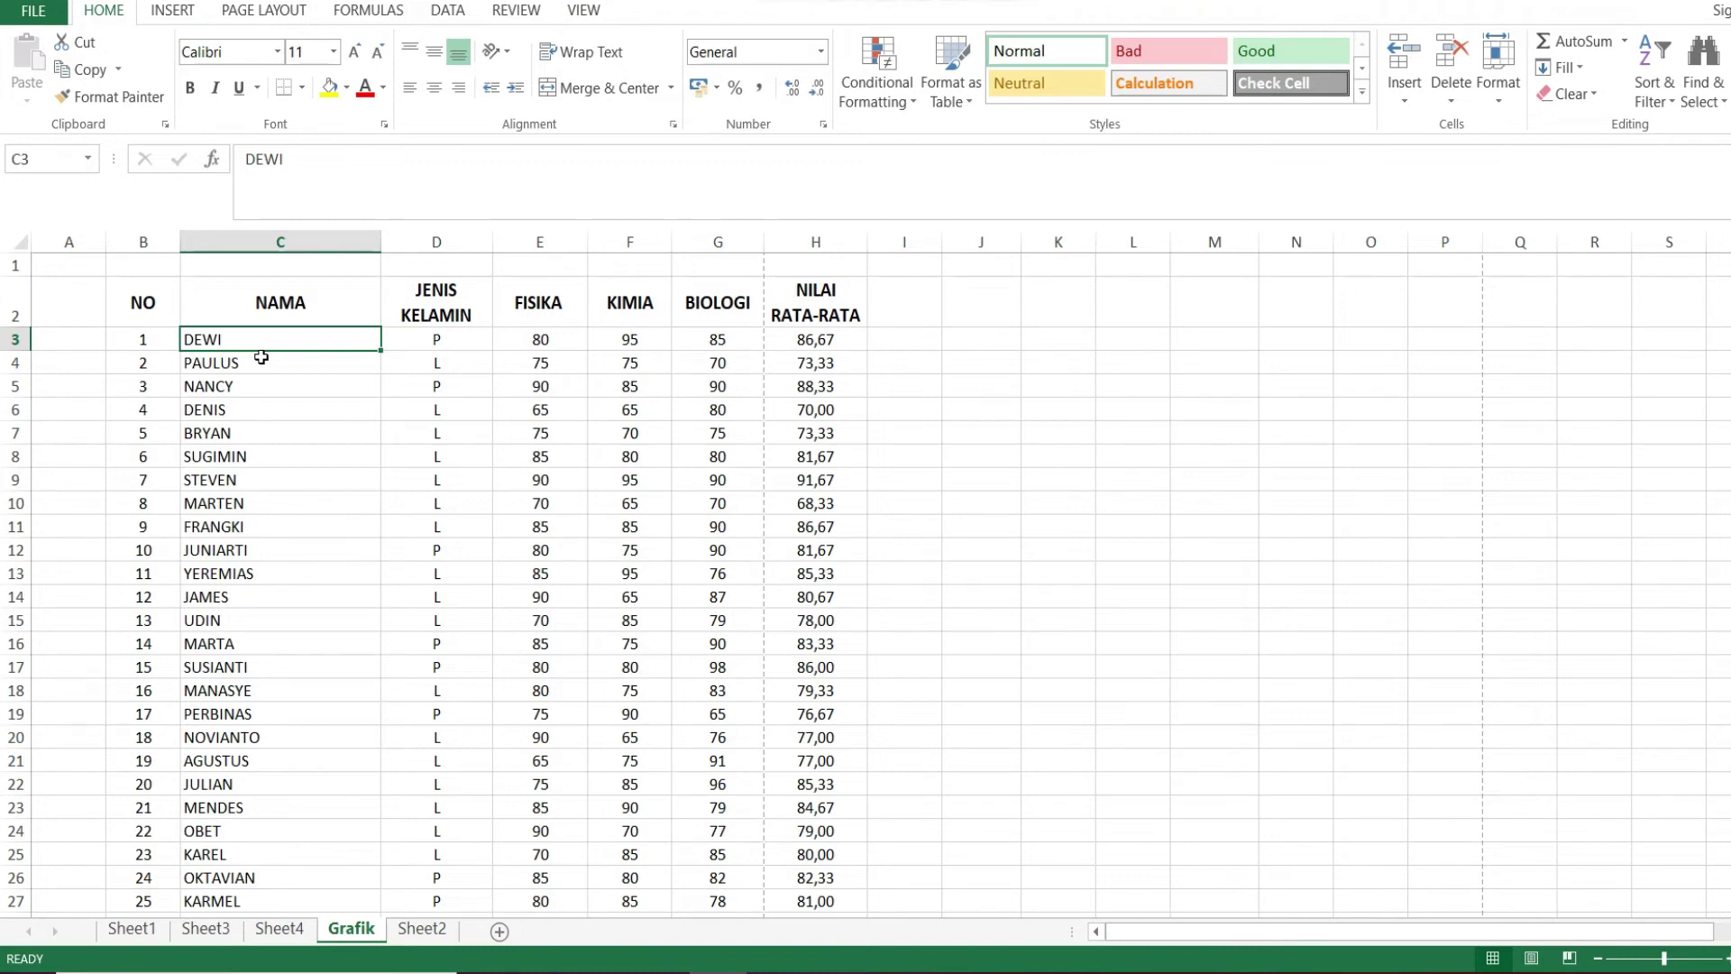
pyautogui.press('pagedown')
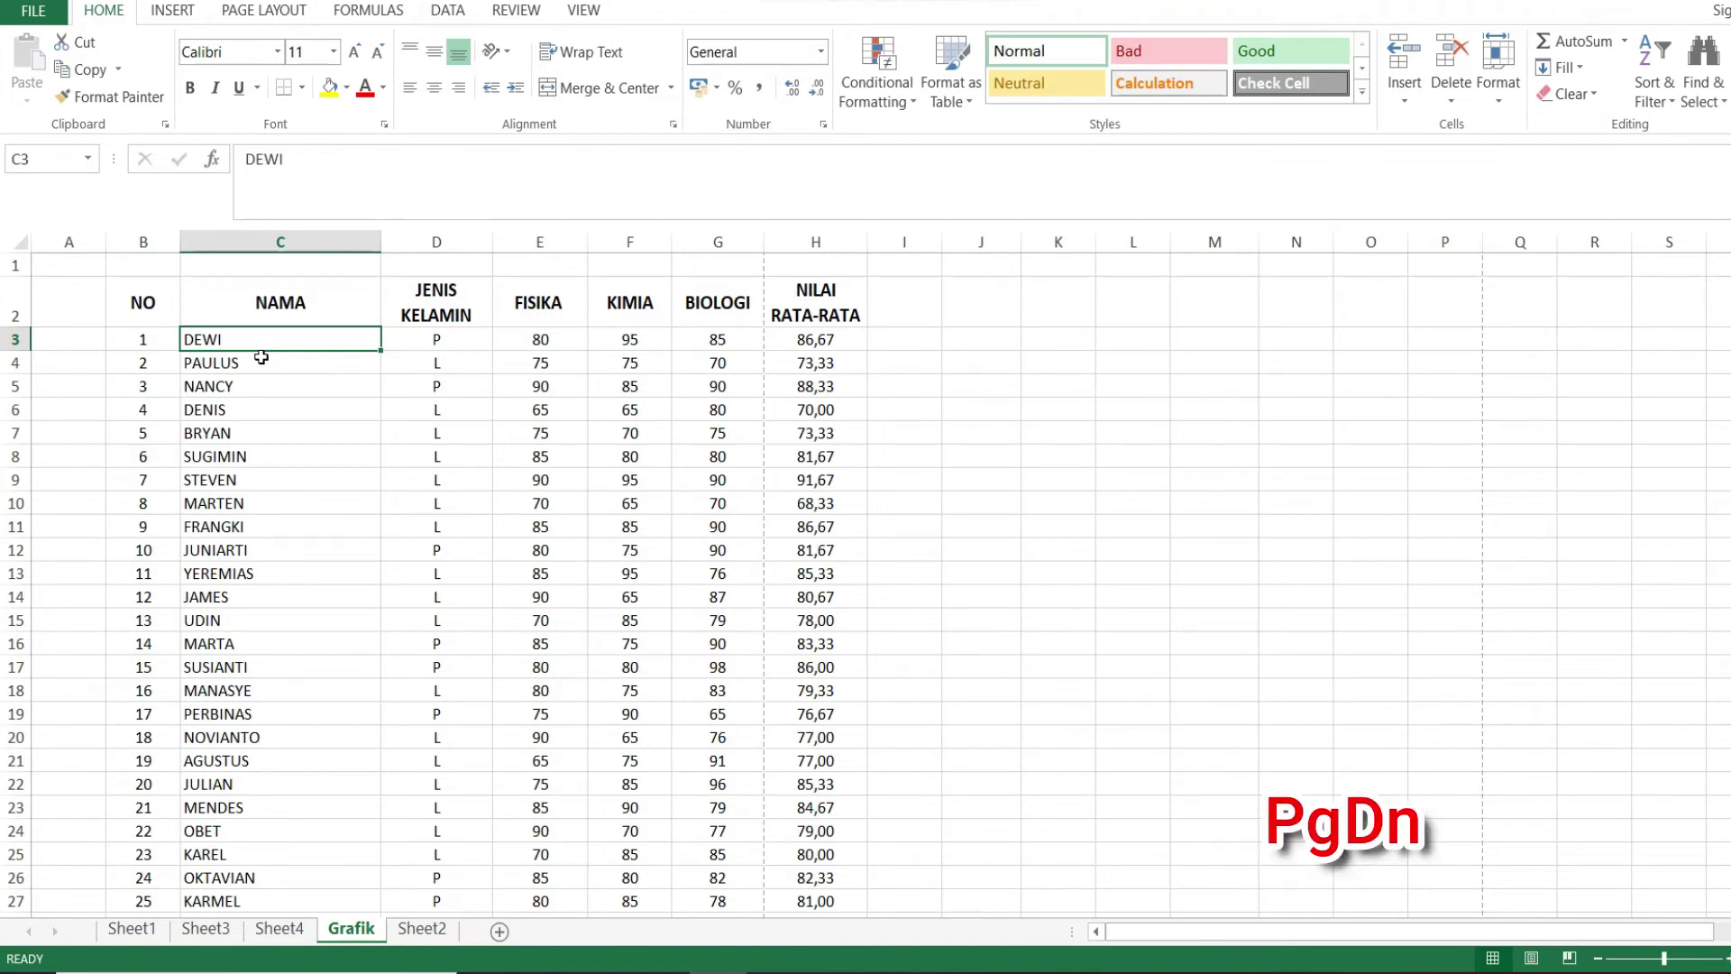
pyautogui.press('pagedown')
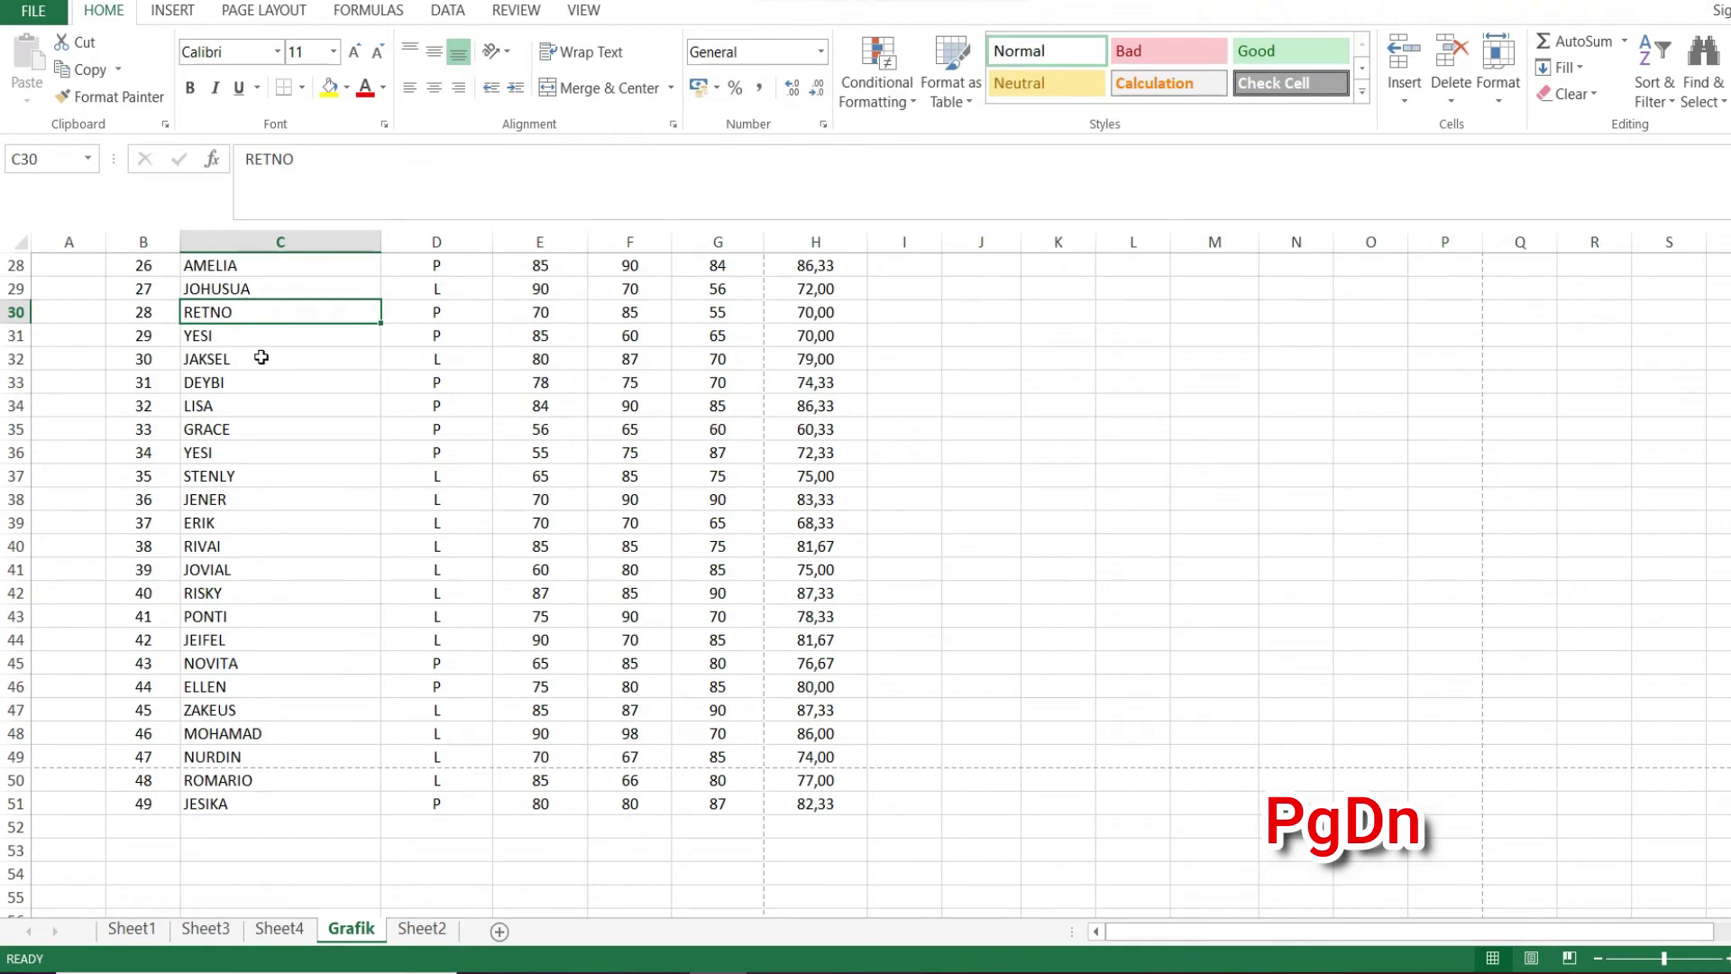
pyautogui.press('pageup')
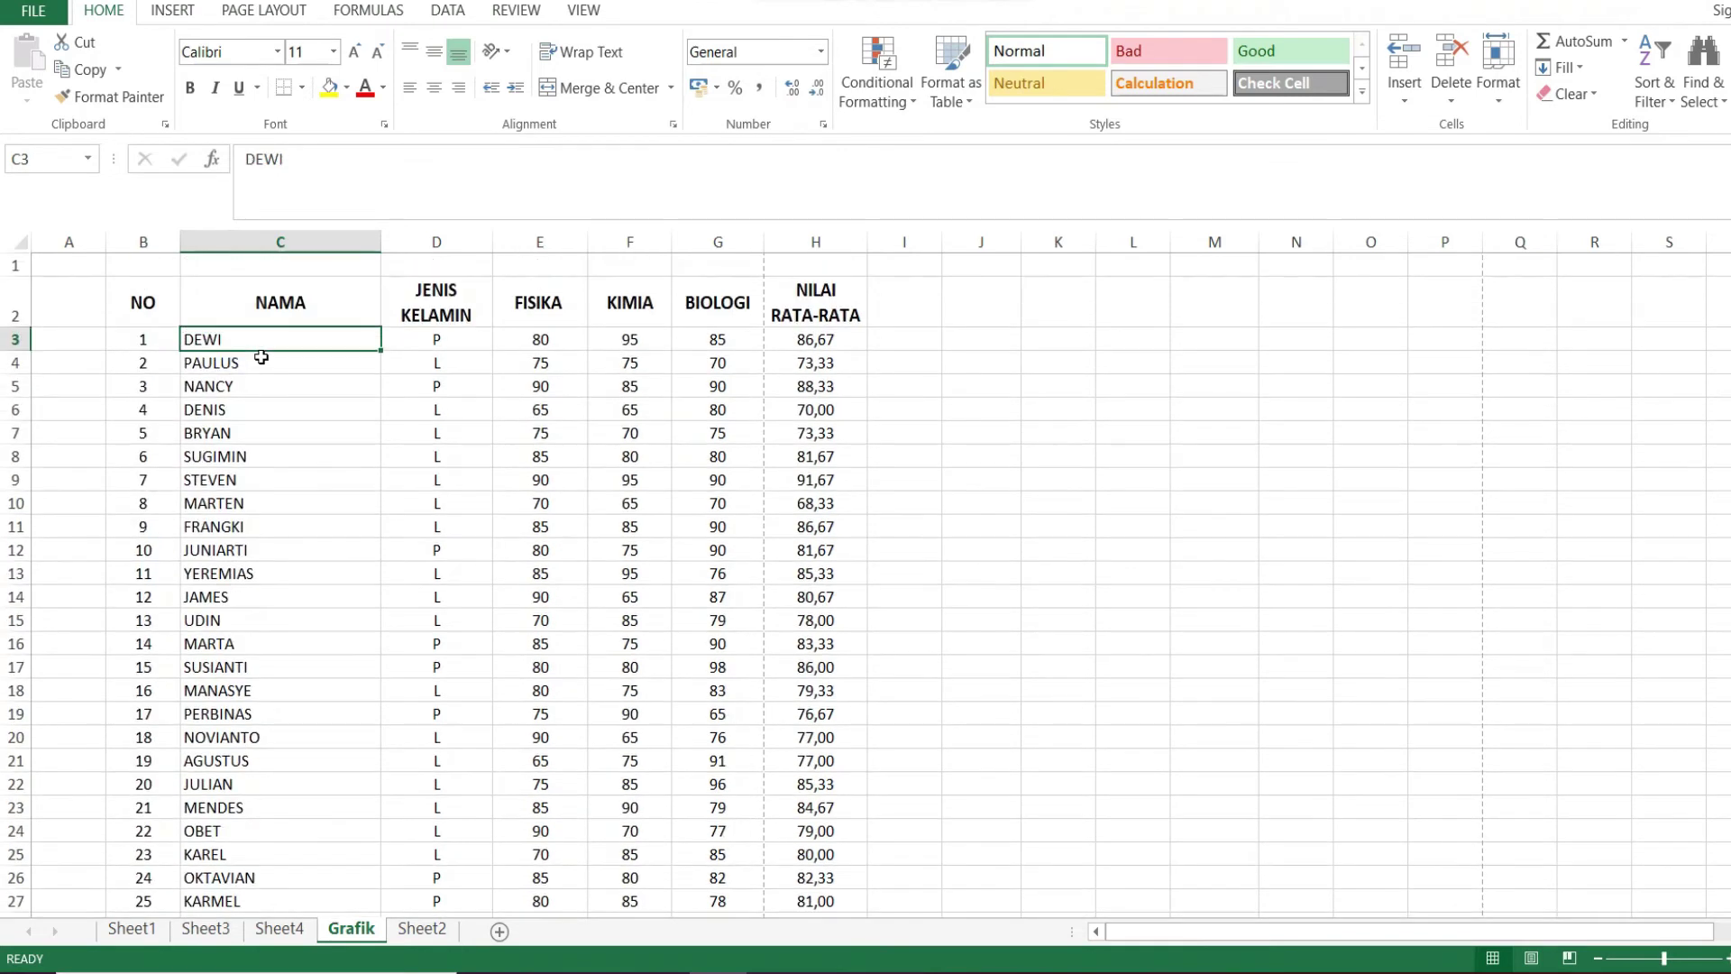
pyautogui.press('pagedown')
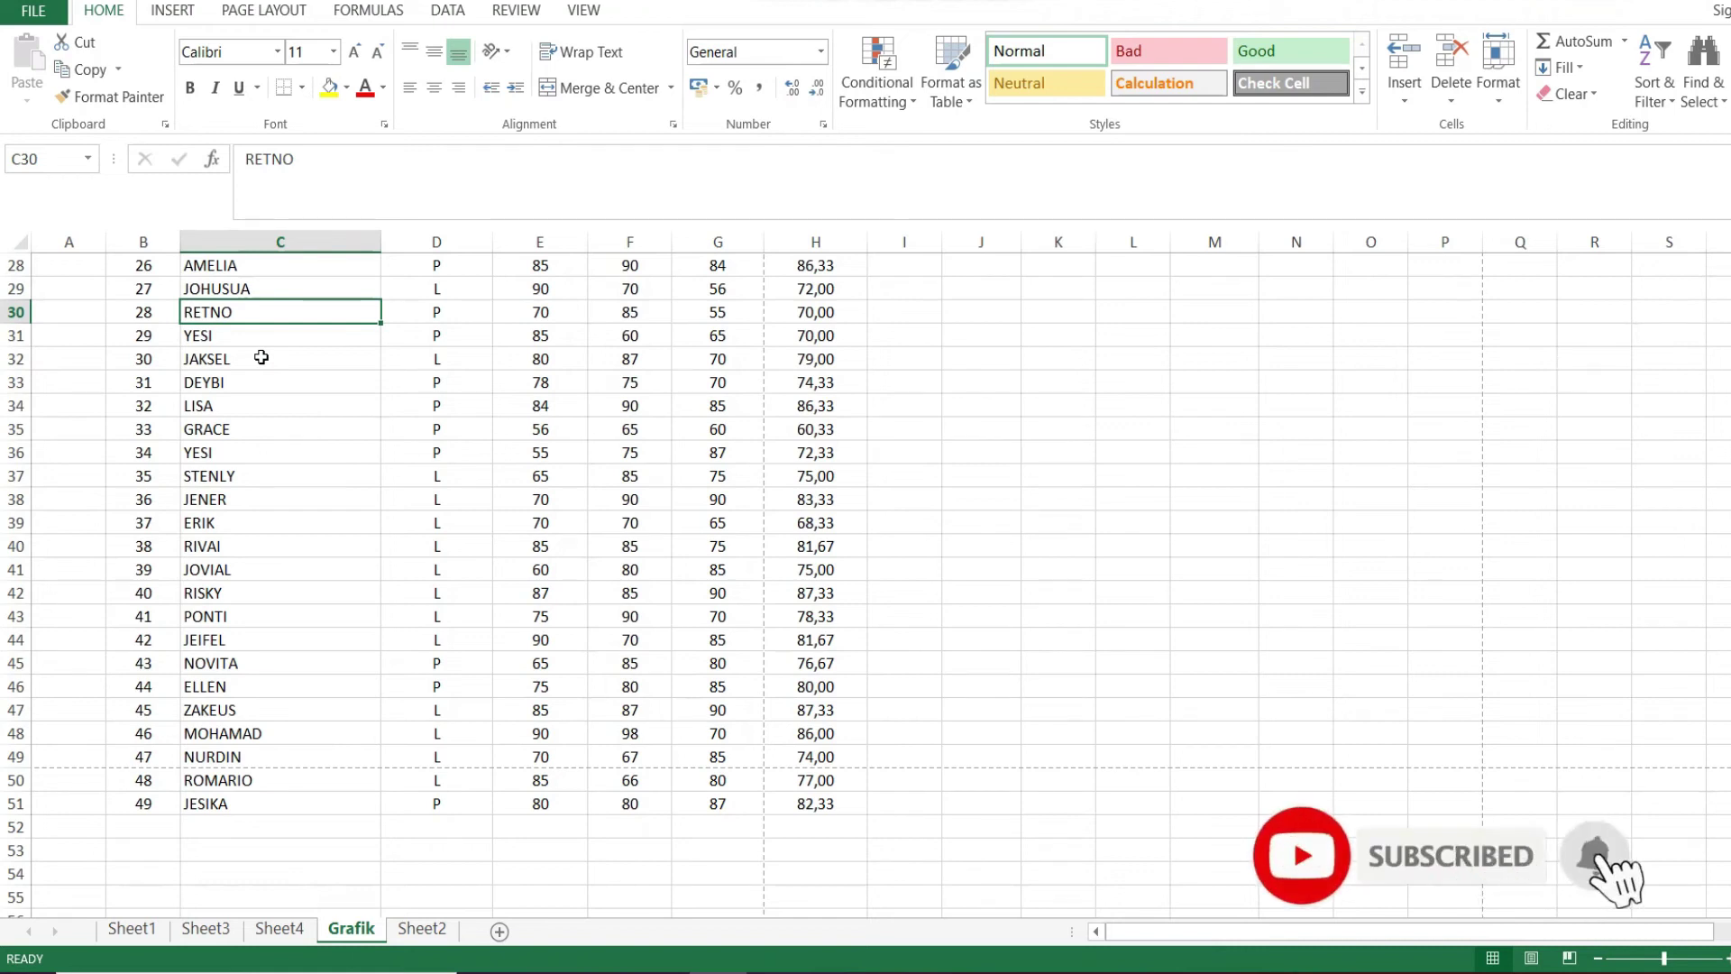
pyautogui.press('Up')
pyautogui.press('Up')
pyautogui.press('Up')
pyautogui.press('Up')
pyautogui.press('Up')
pyautogui.press('Up')
pyautogui.press('Up')
pyautogui.press('Up')
pyautogui.press('Up')
pyautogui.press('Up')
pyautogui.press('Up')
pyautogui.press('Up')
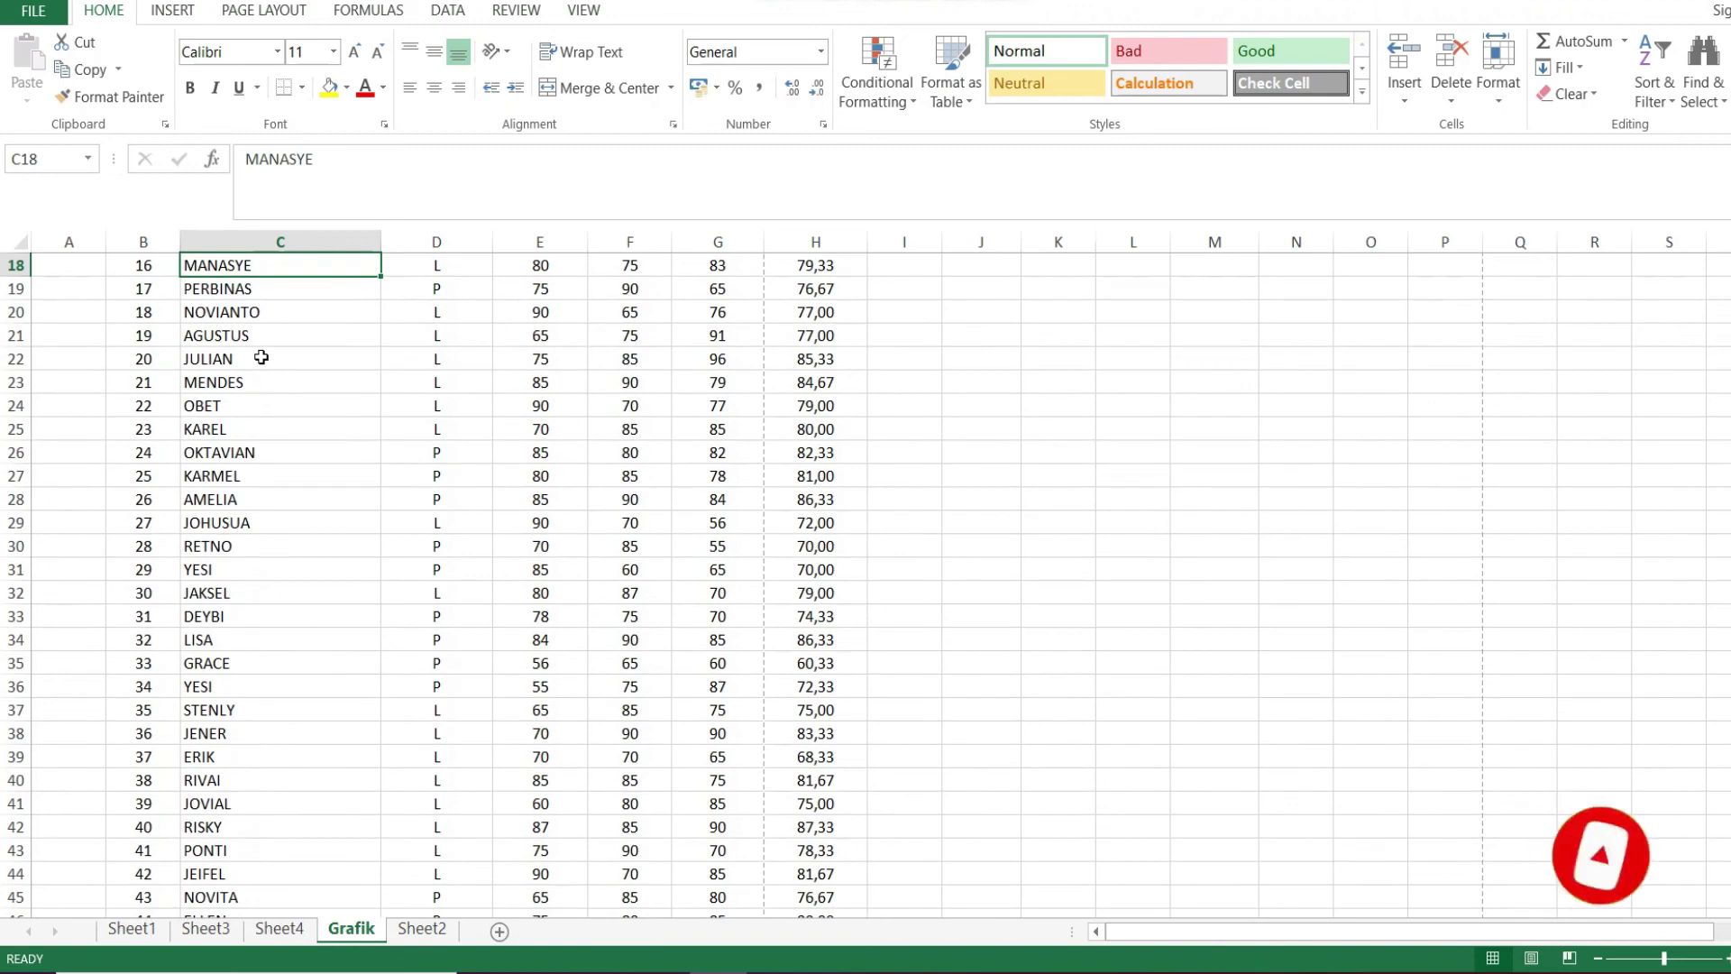
pyautogui.scroll(6, 261, 357)
pyautogui.press('pagedown')
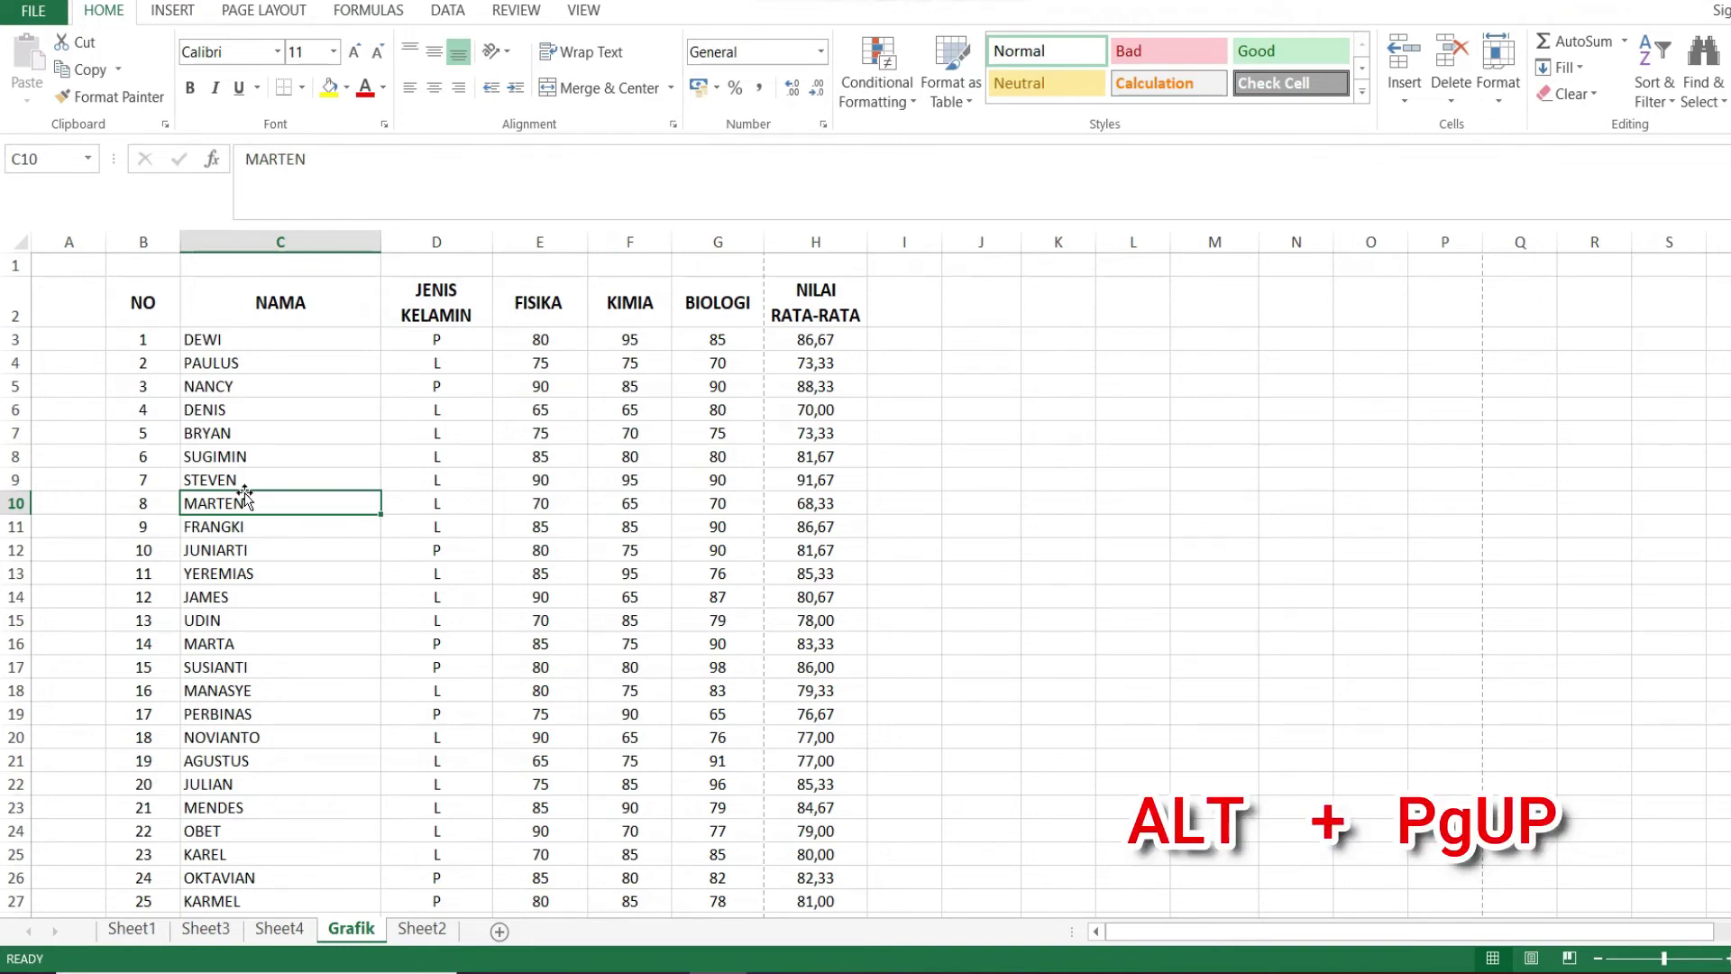
pyautogui.hotkey('alt', 'pagedown')
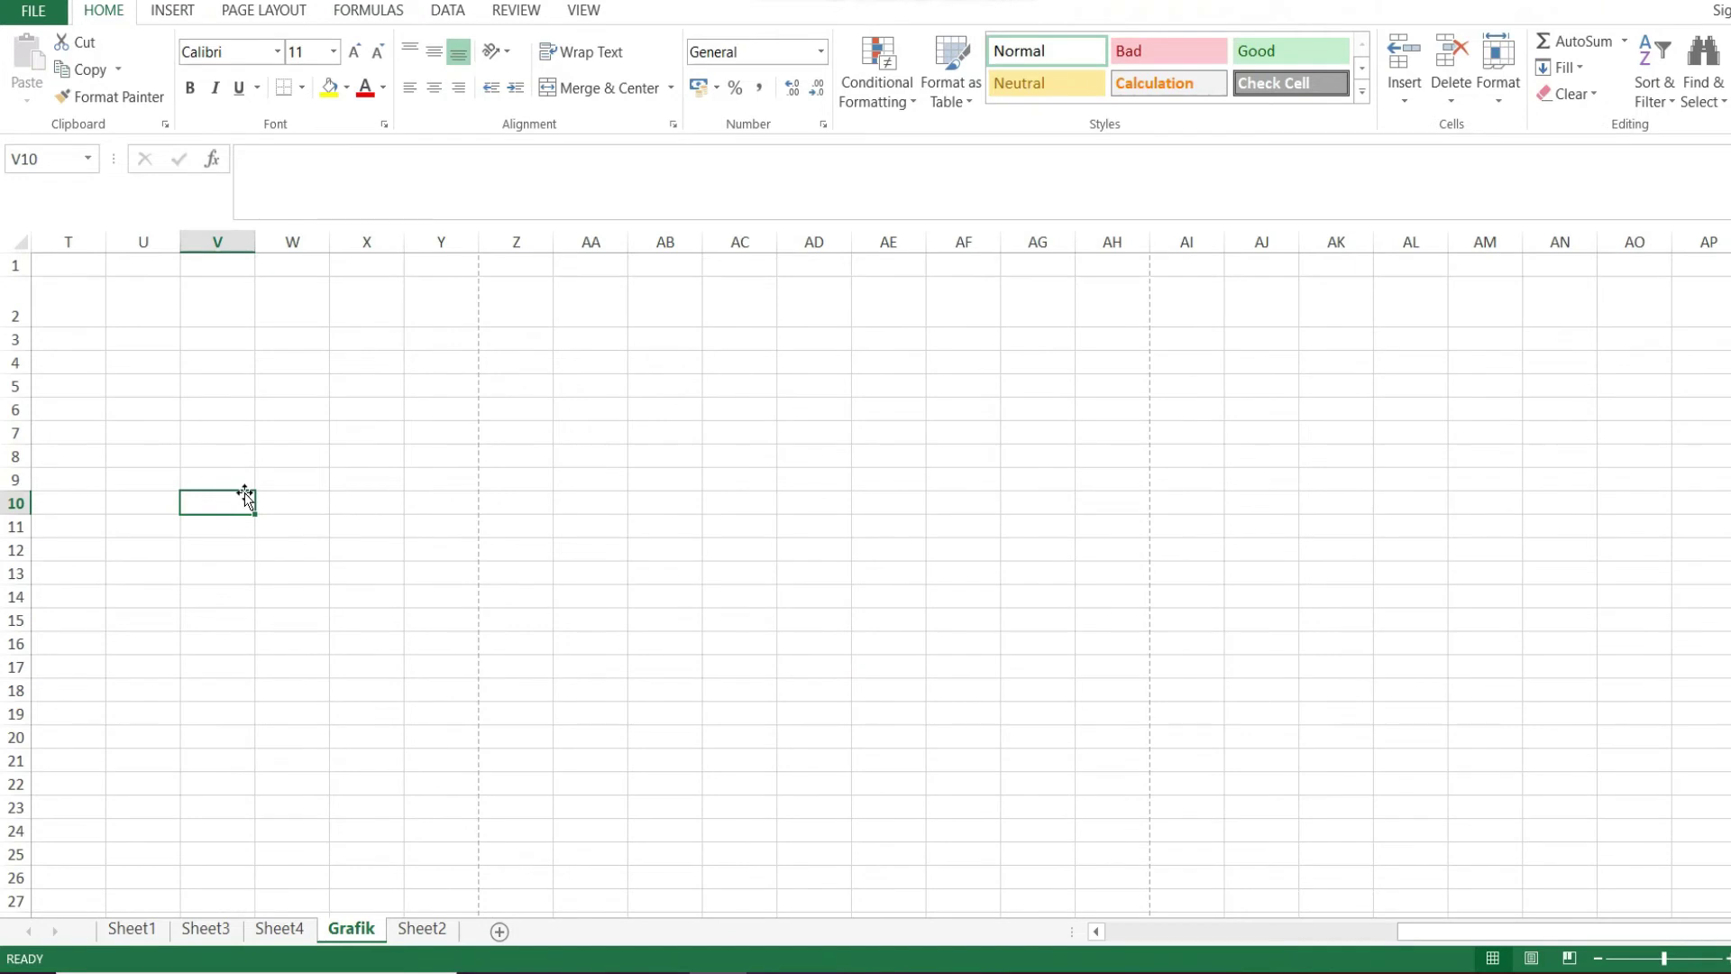
pyautogui.hotkey('alt', 'pageup')
pyautogui.hotkey('alt', 'pagedown')
pyautogui.hotkey('alt', 'pageup')
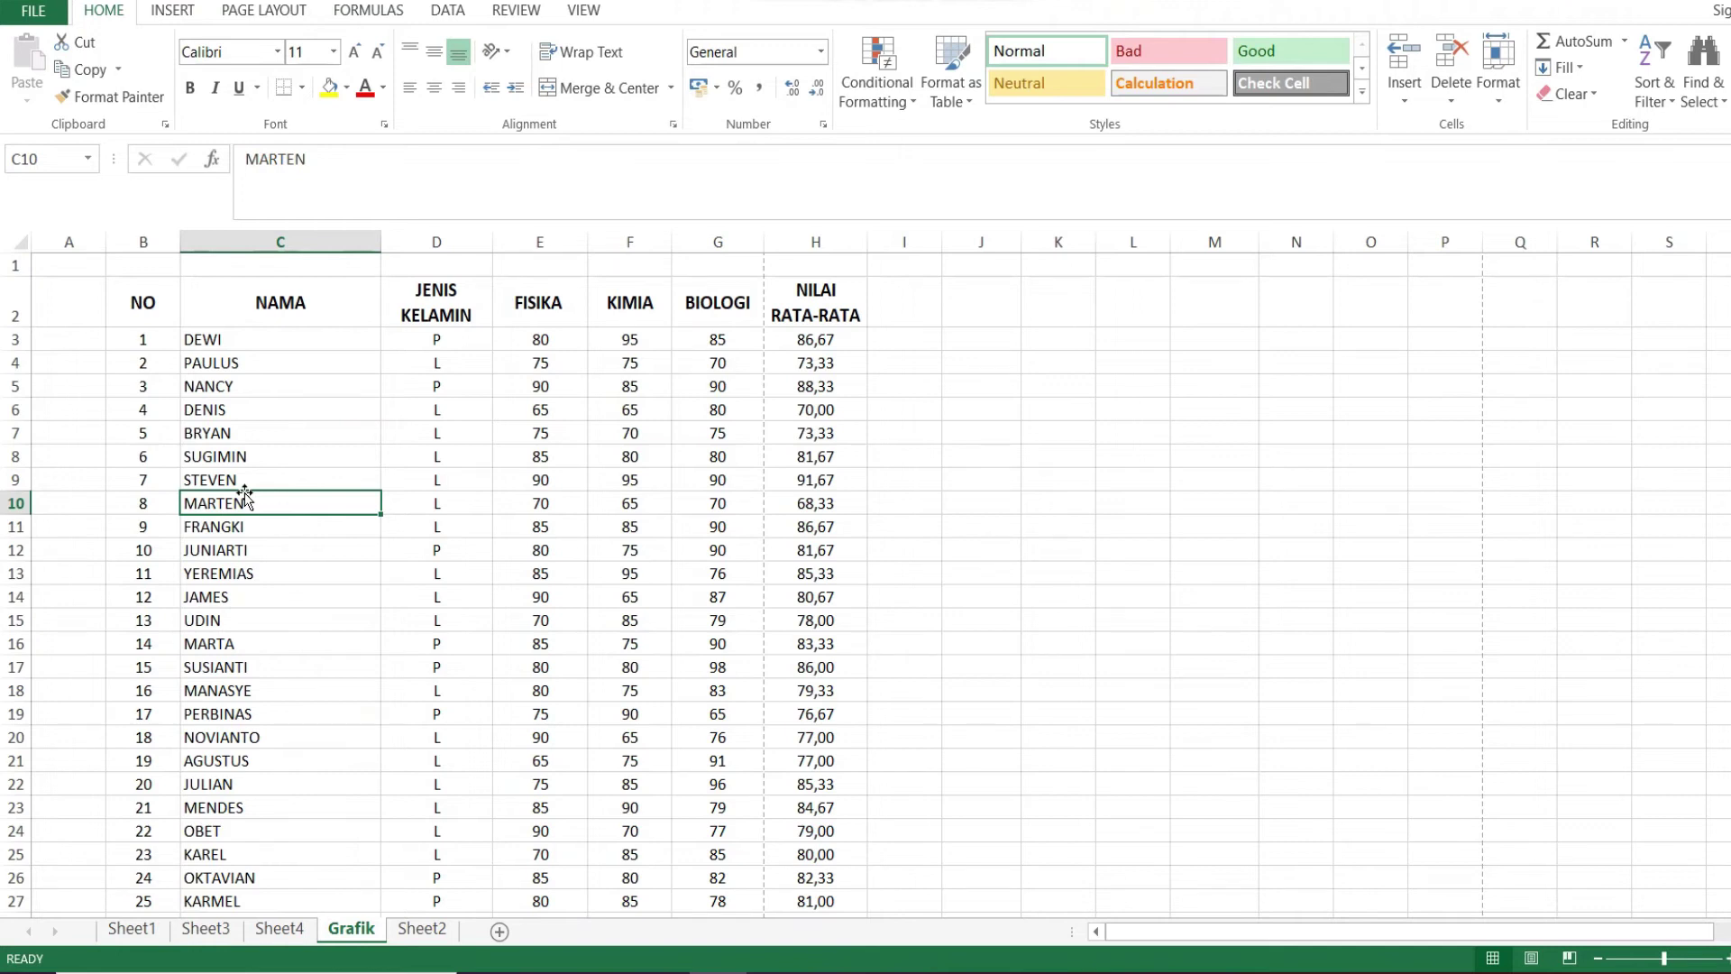
pyautogui.hotkey('alt', 'pagedown')
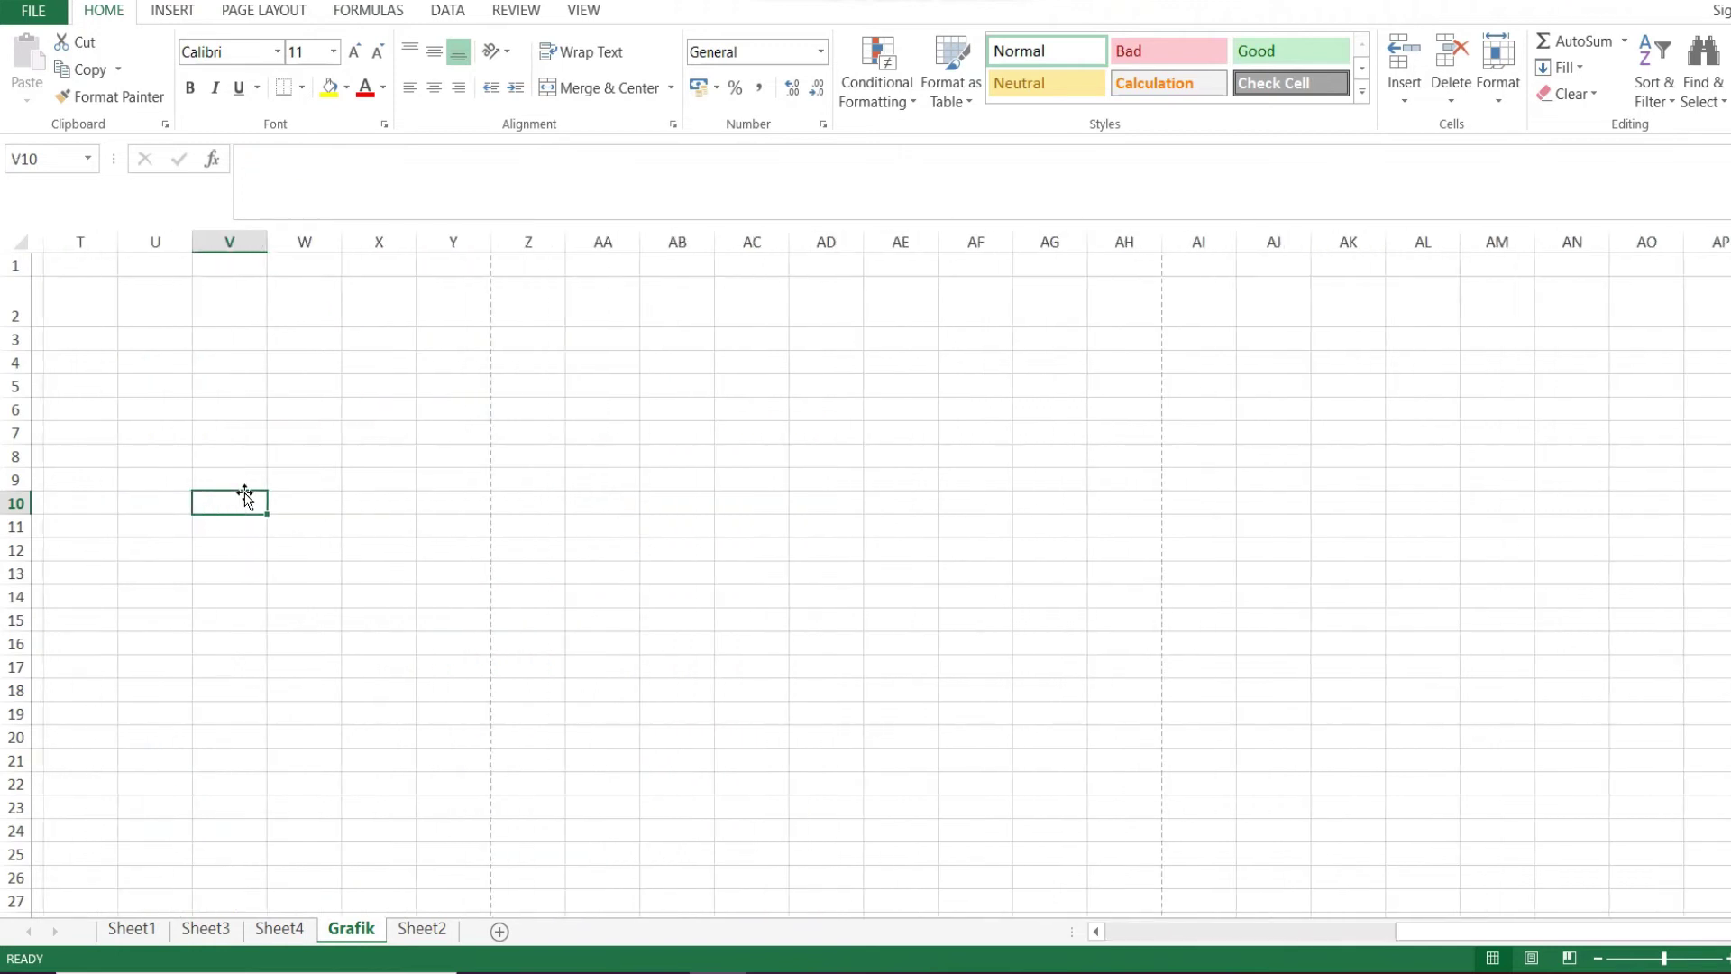
pyautogui.hotkey('alt', 'pageup')
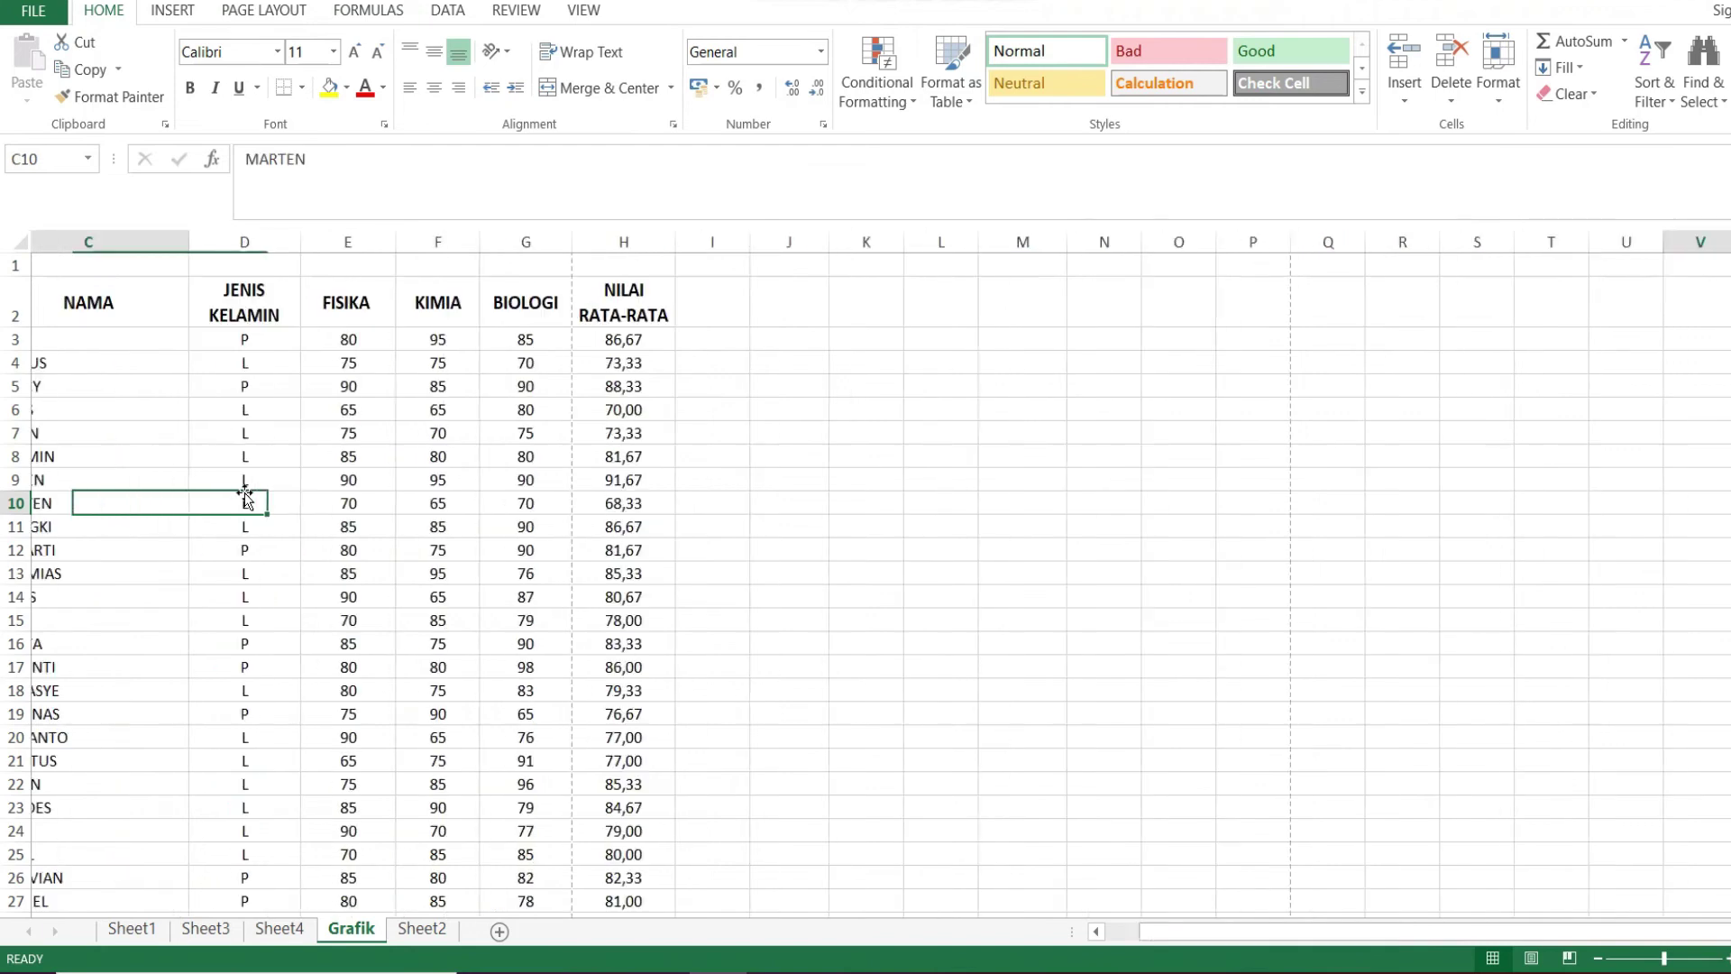
pyautogui.hotkey('alt', 'pagedown')
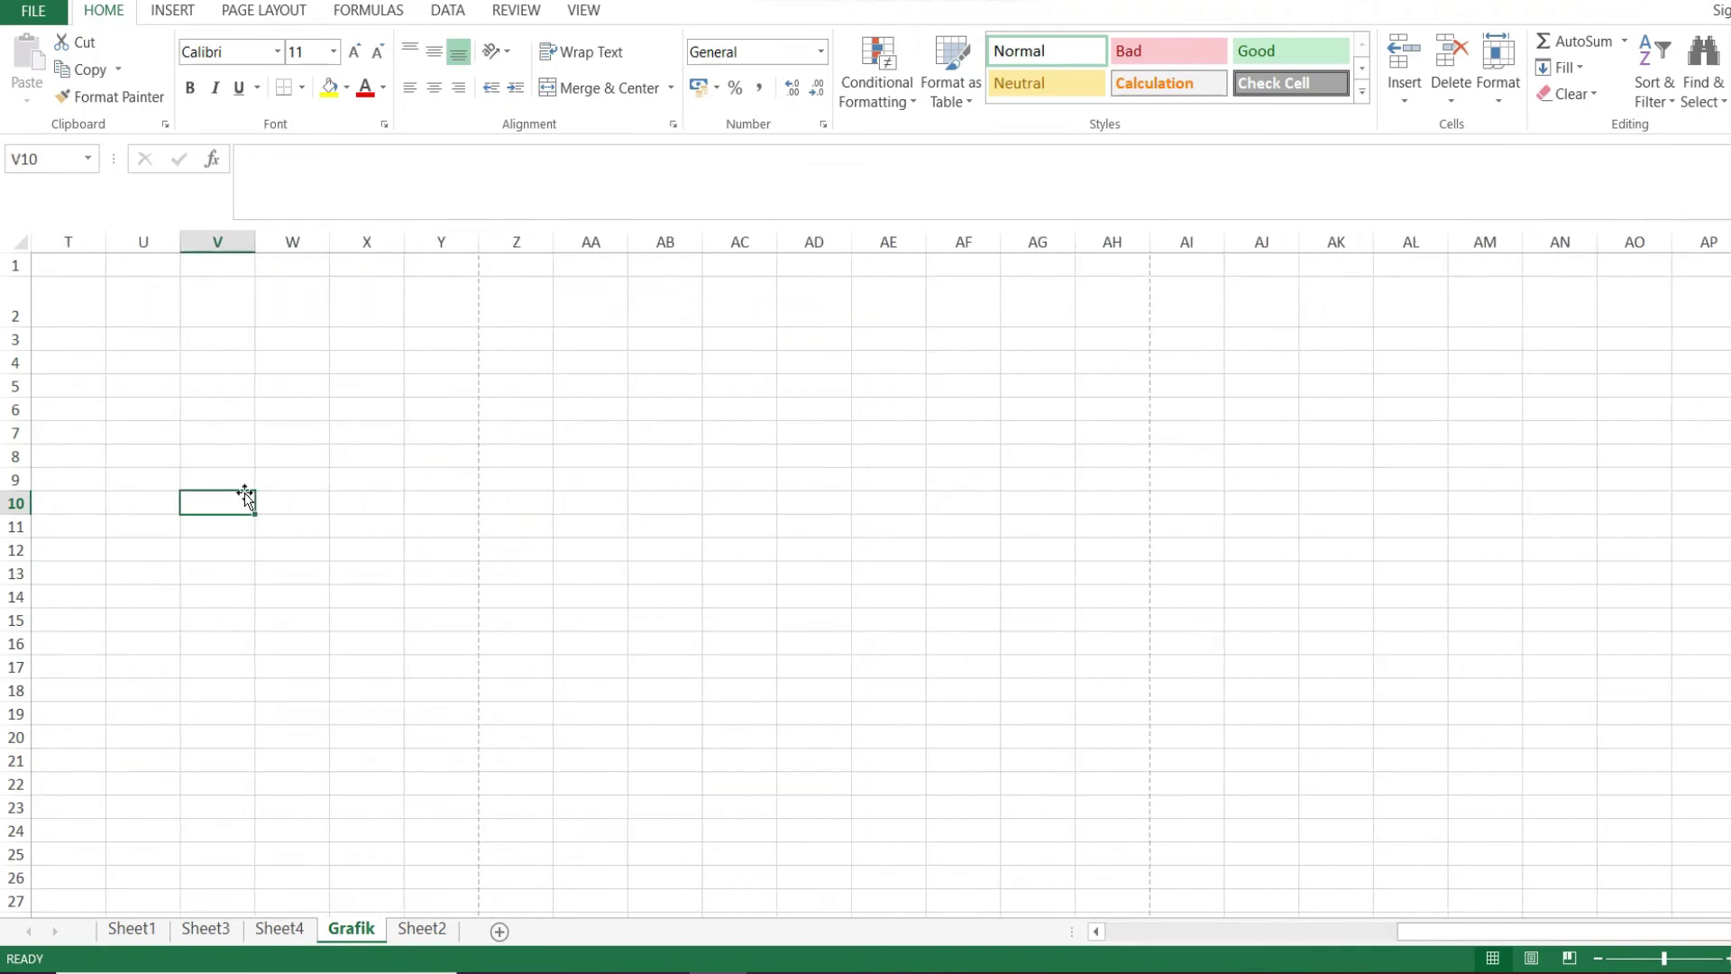
pyautogui.hotkey('alt', 'pageup')
pyautogui.hotkey('alt', 'pagedown')
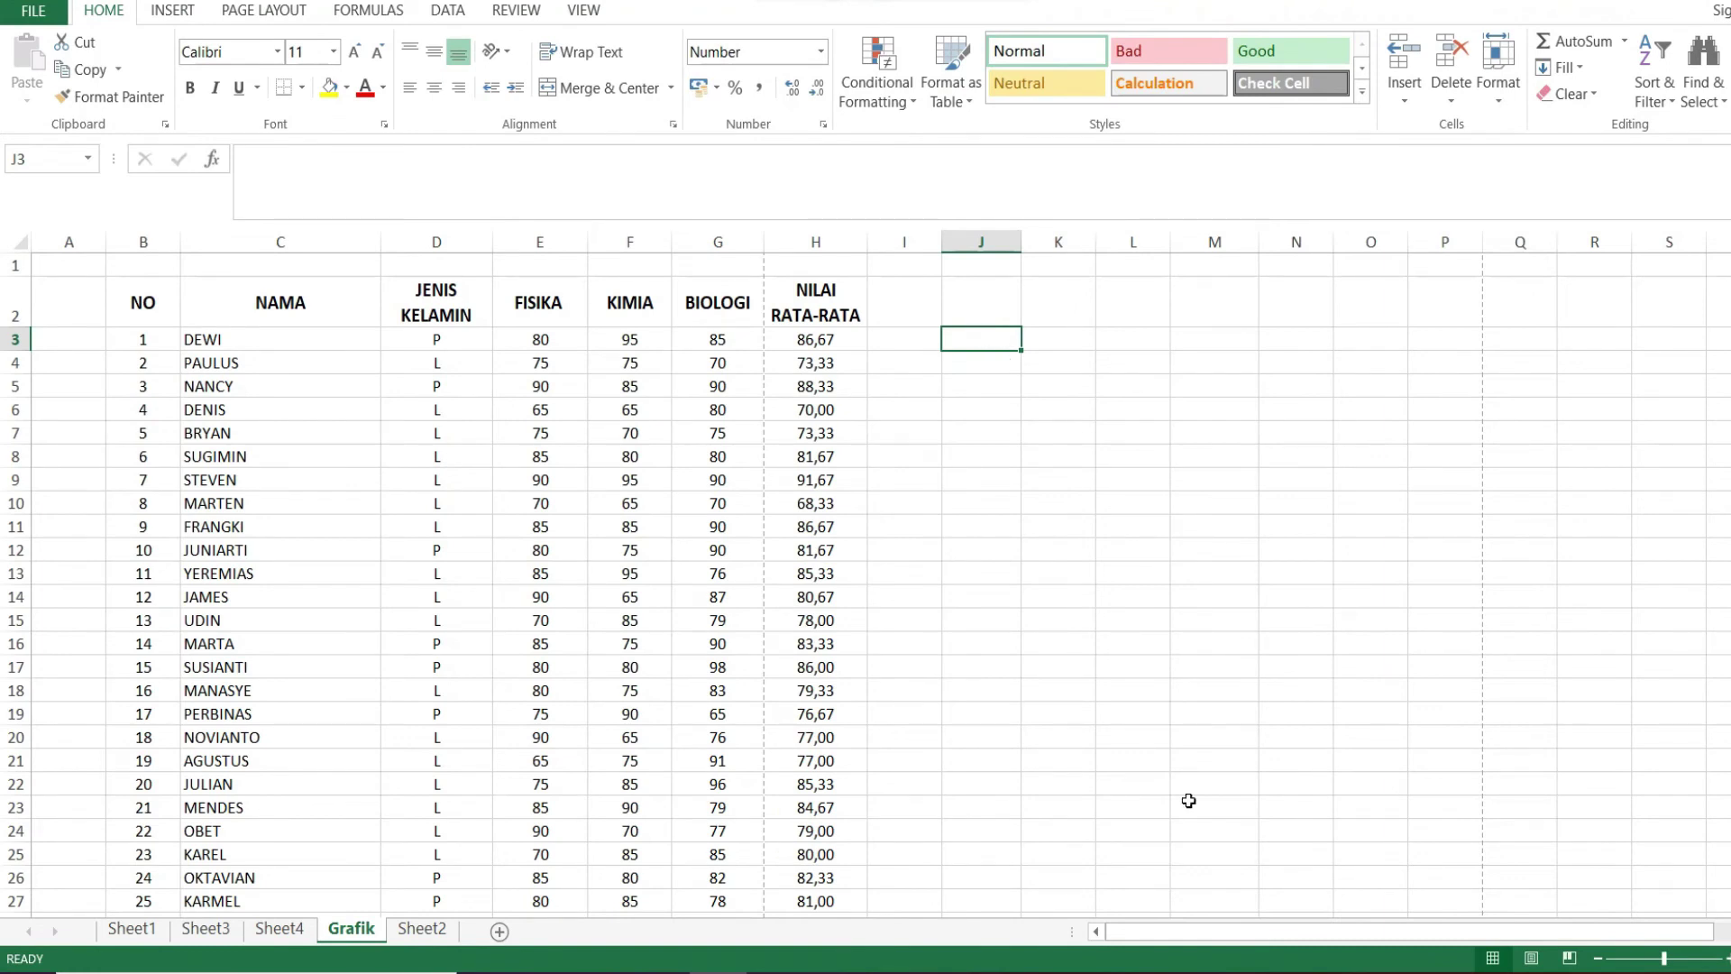
pyautogui.click(131, 929)
pyautogui.click(206, 929)
pyautogui.click(279, 929)
pyautogui.click(422, 928)
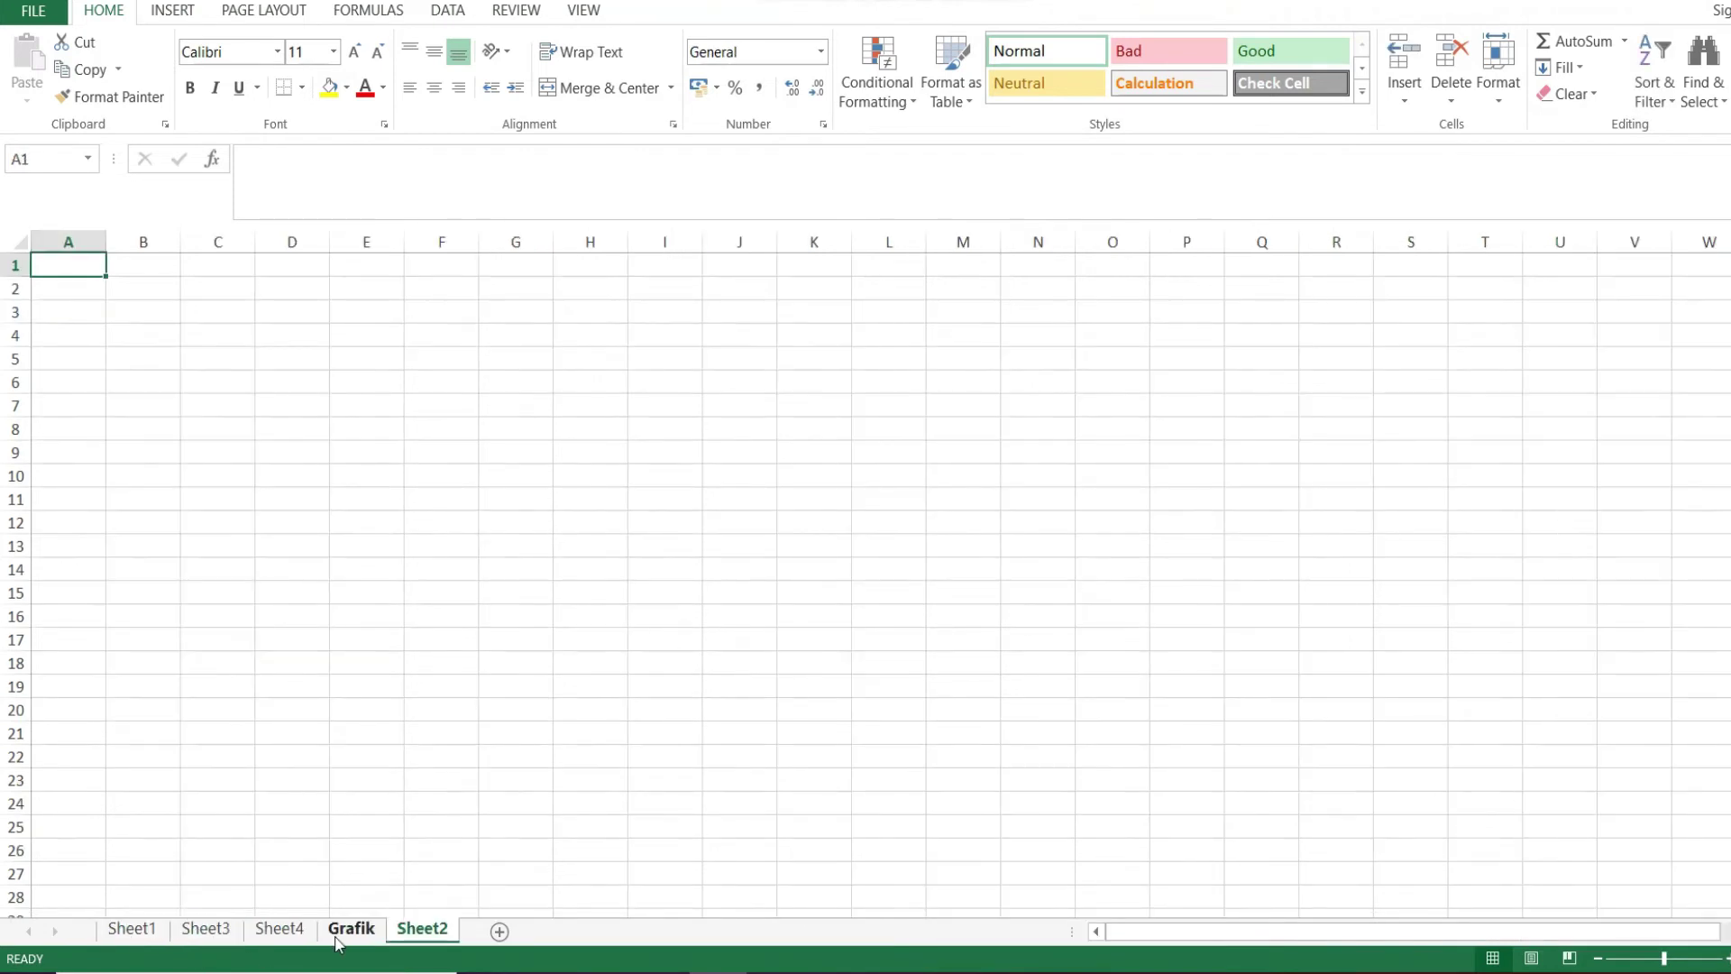
pyautogui.click(336, 938)
pyautogui.click(257, 411)
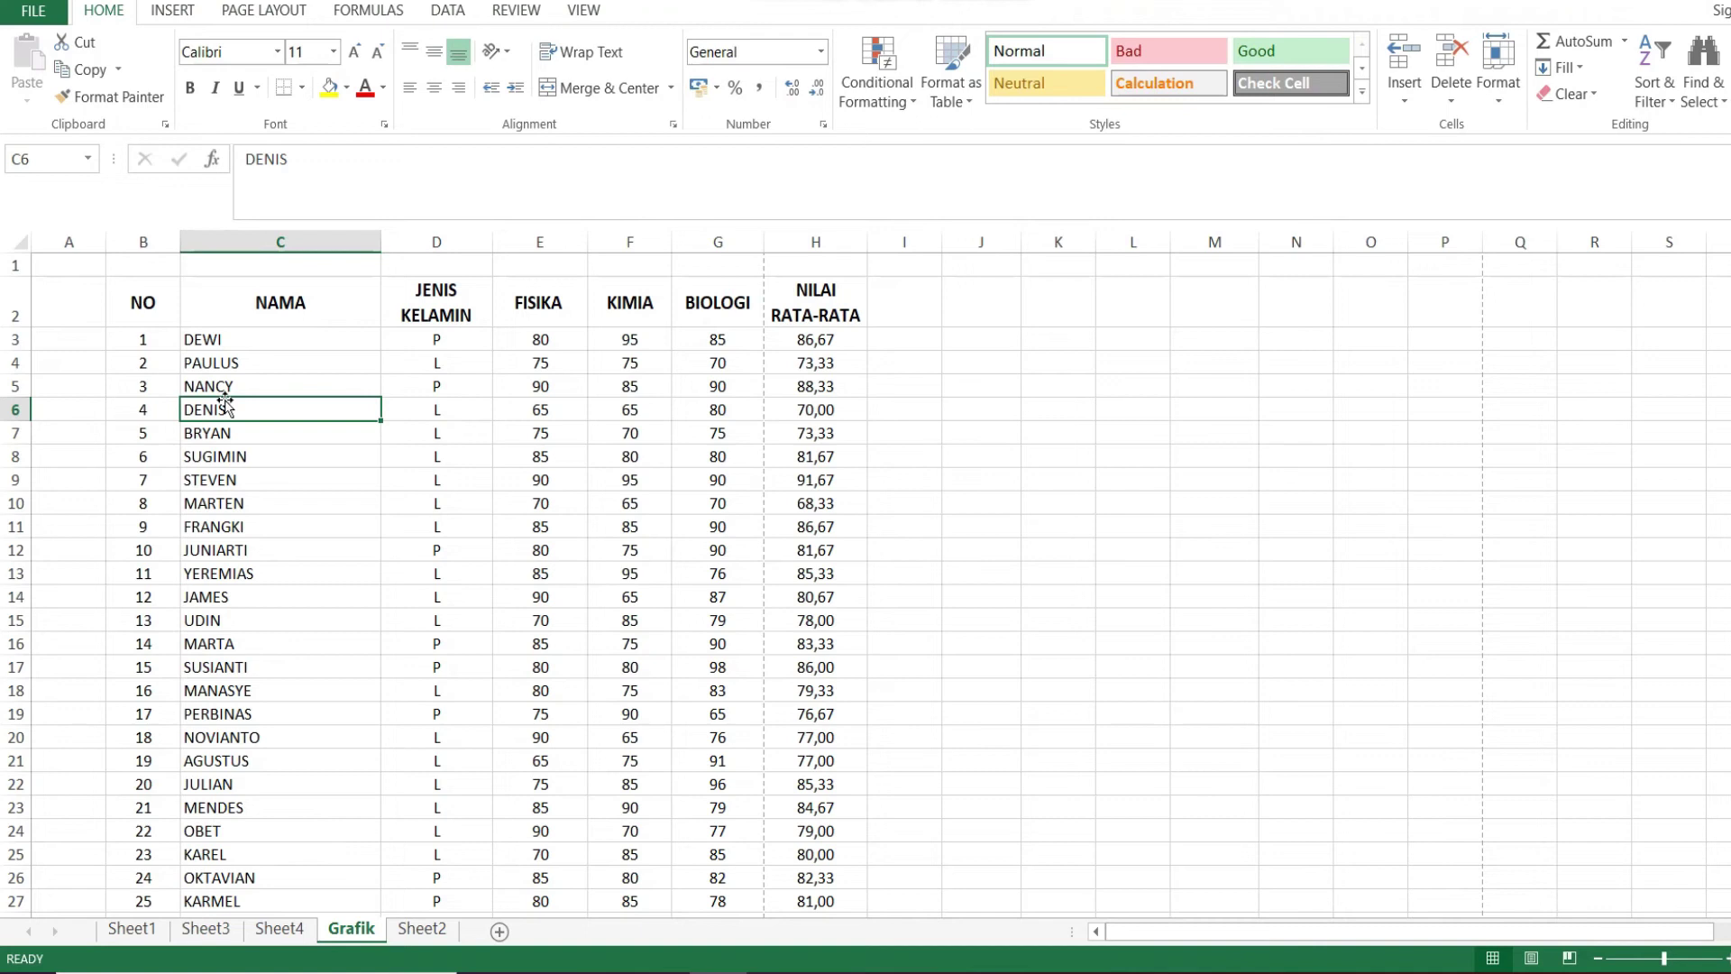
pyautogui.click(428, 505)
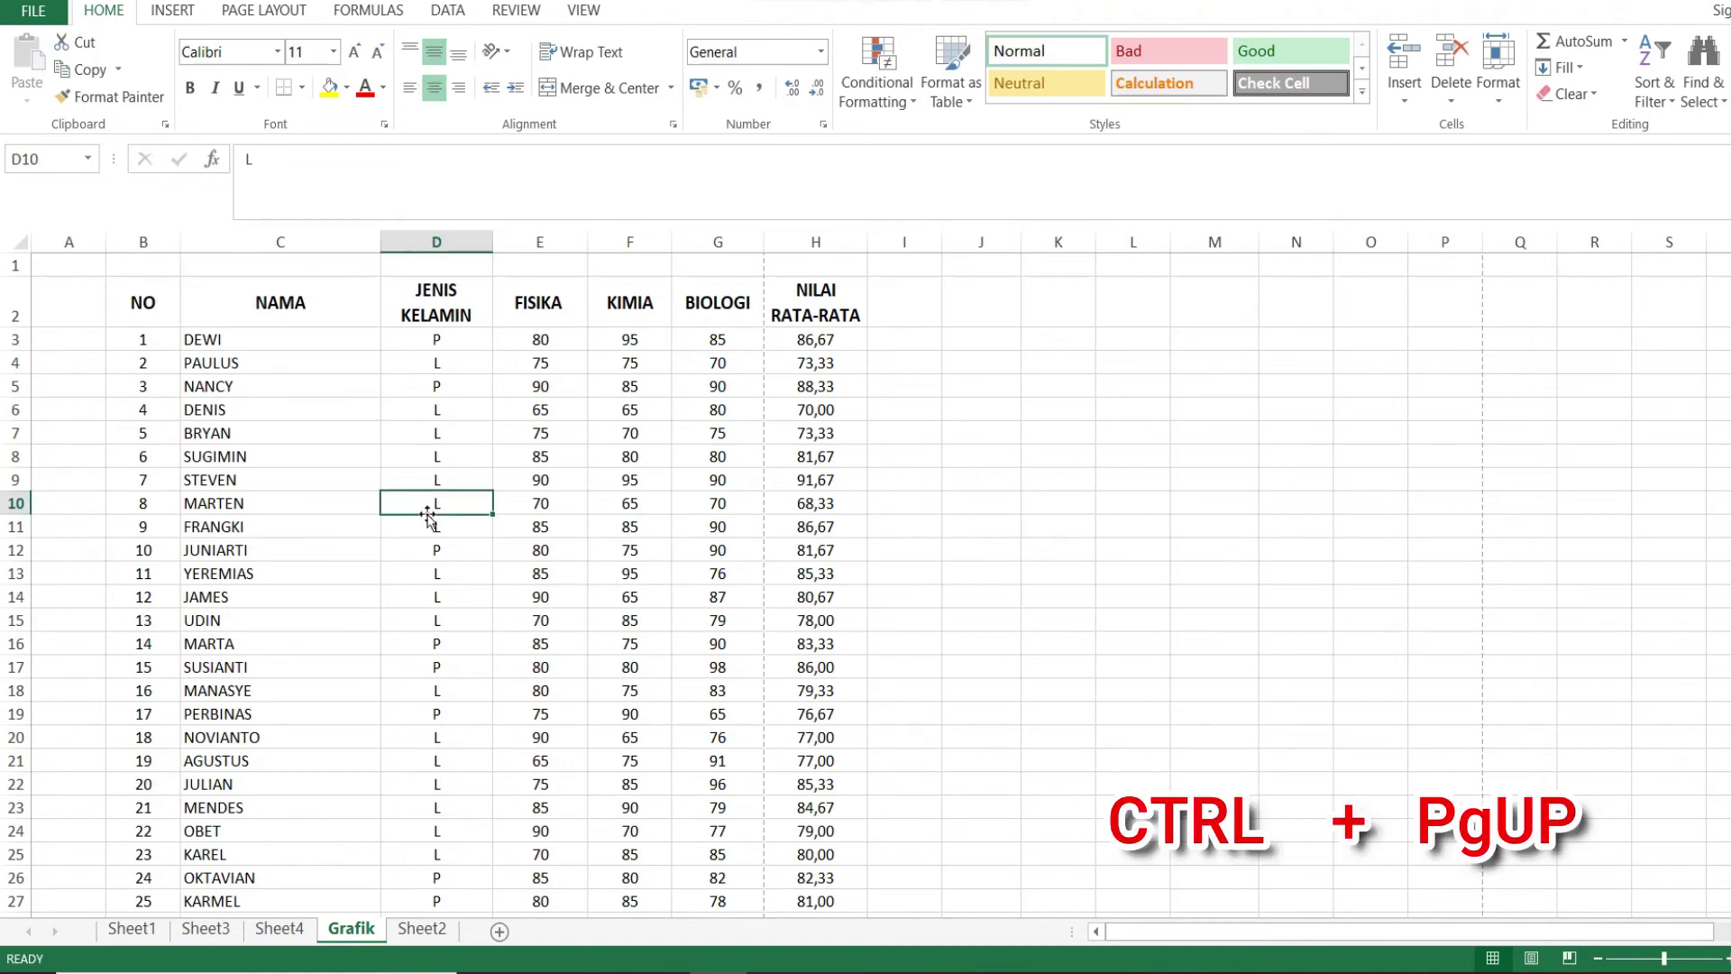
pyautogui.hotkey('ctrl', 'pageup')
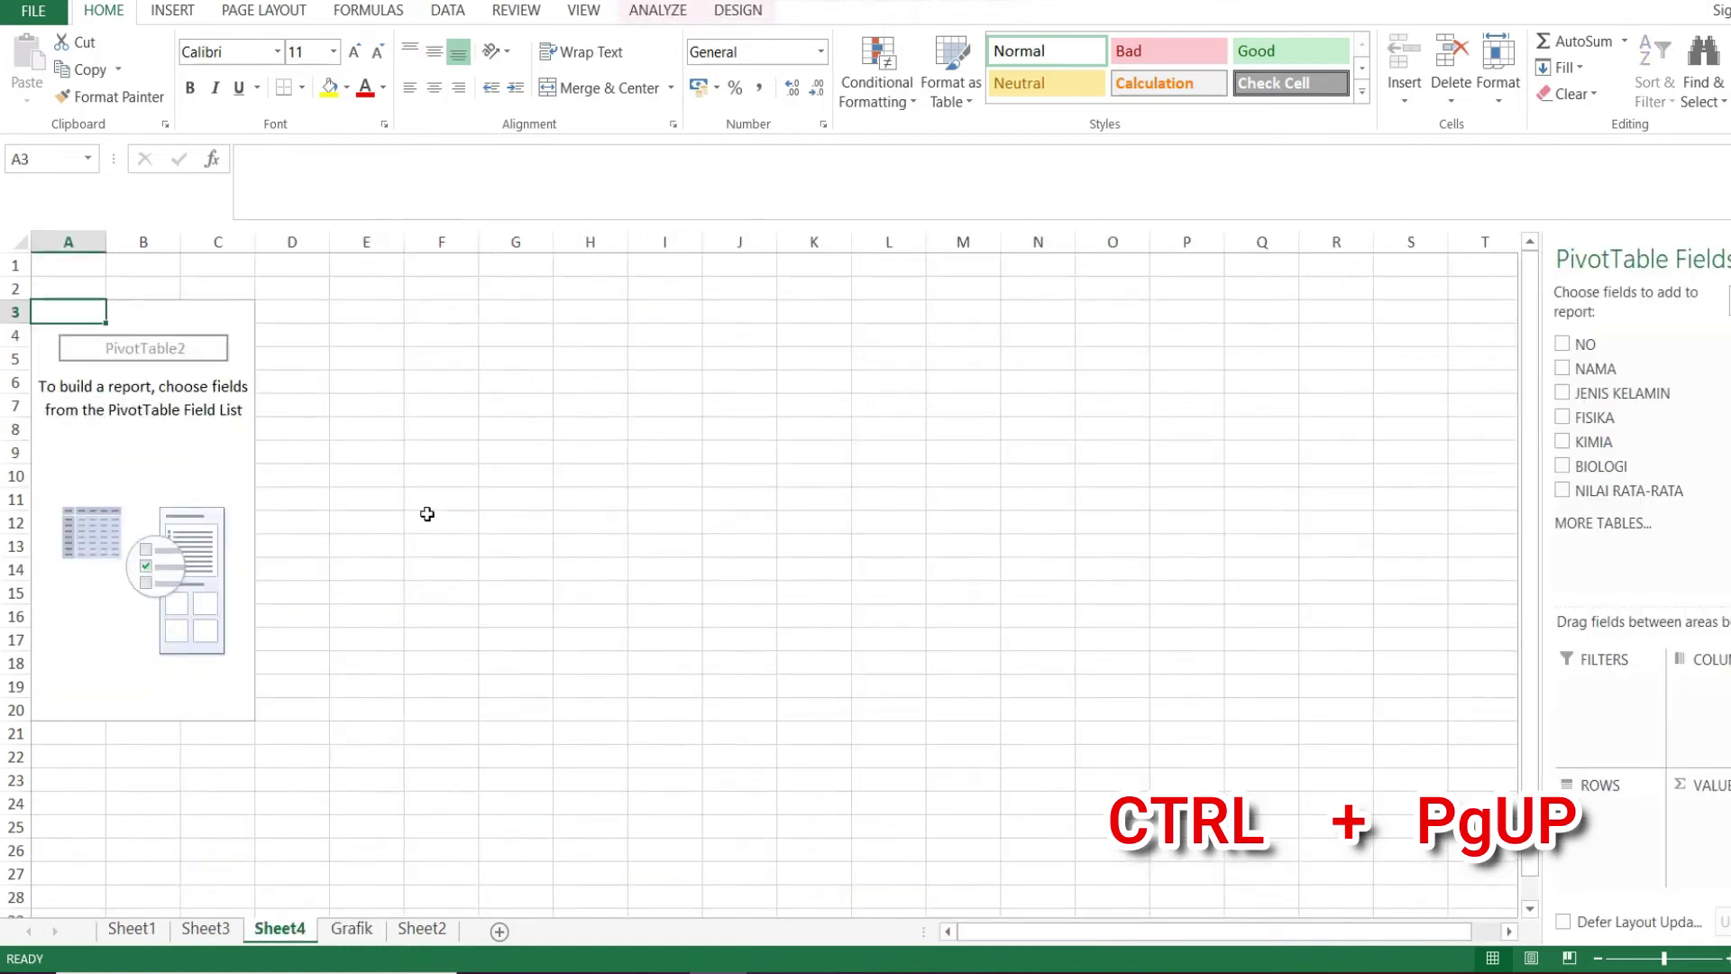
pyautogui.hotkey('ctrl', 'pageup')
pyautogui.hotkey('ctrl', 'pageup')
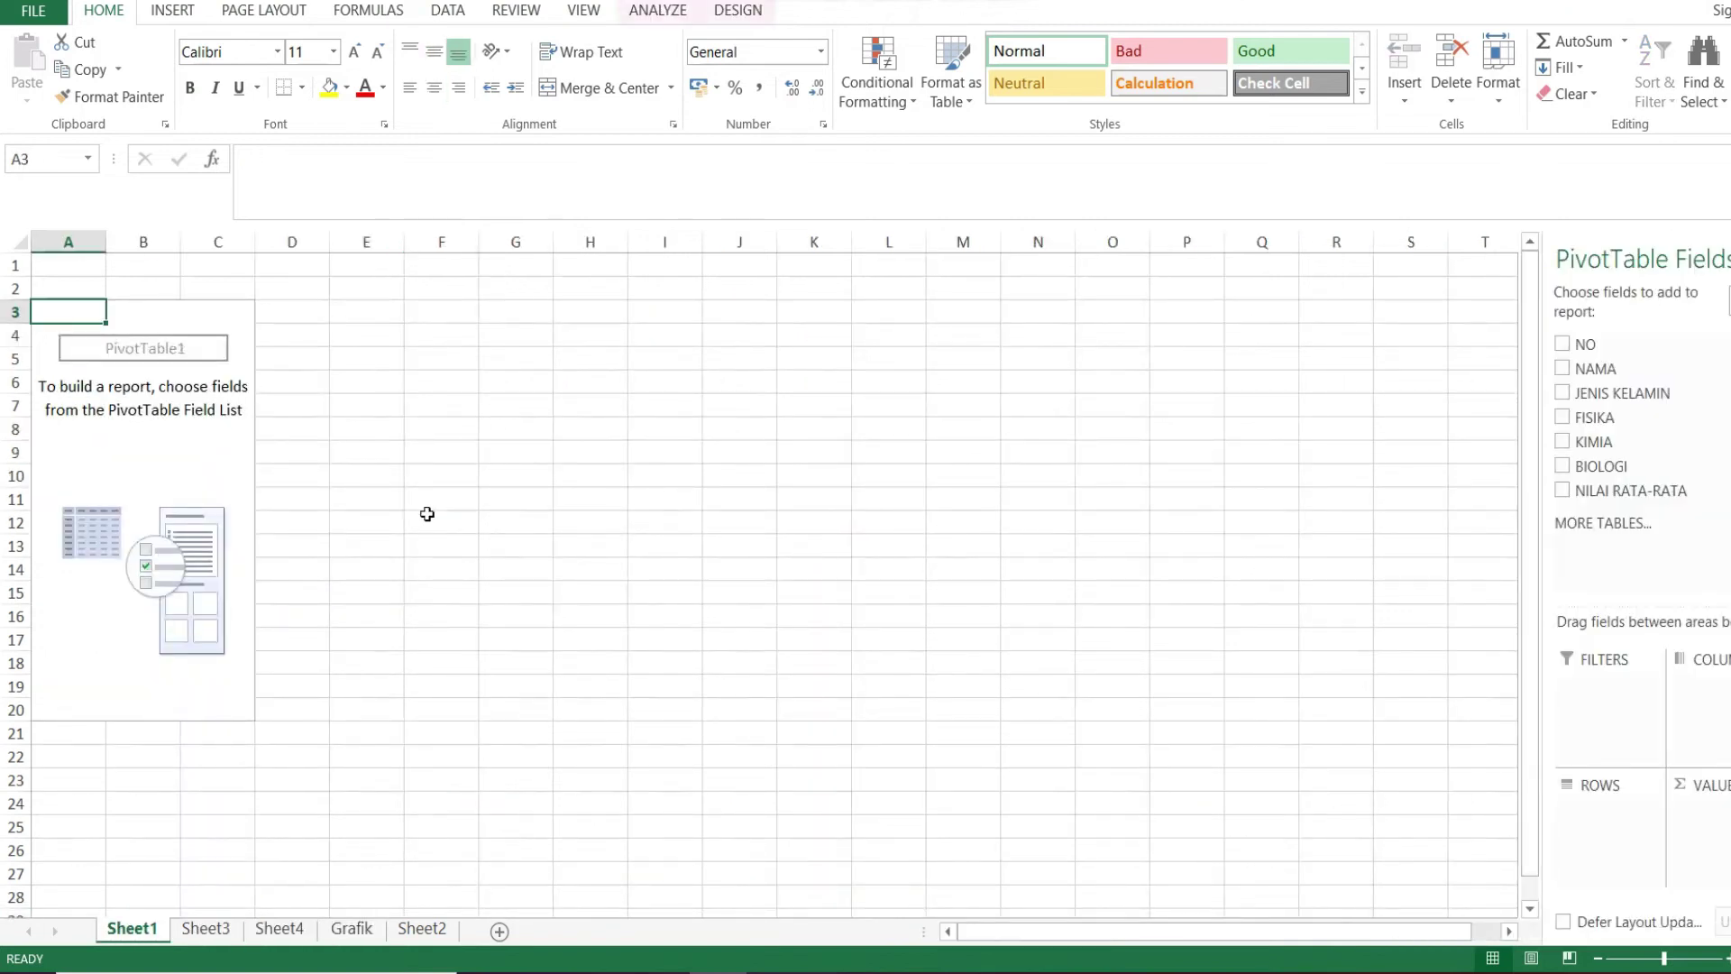
pyautogui.hotkey('ctrl', 'pagedown')
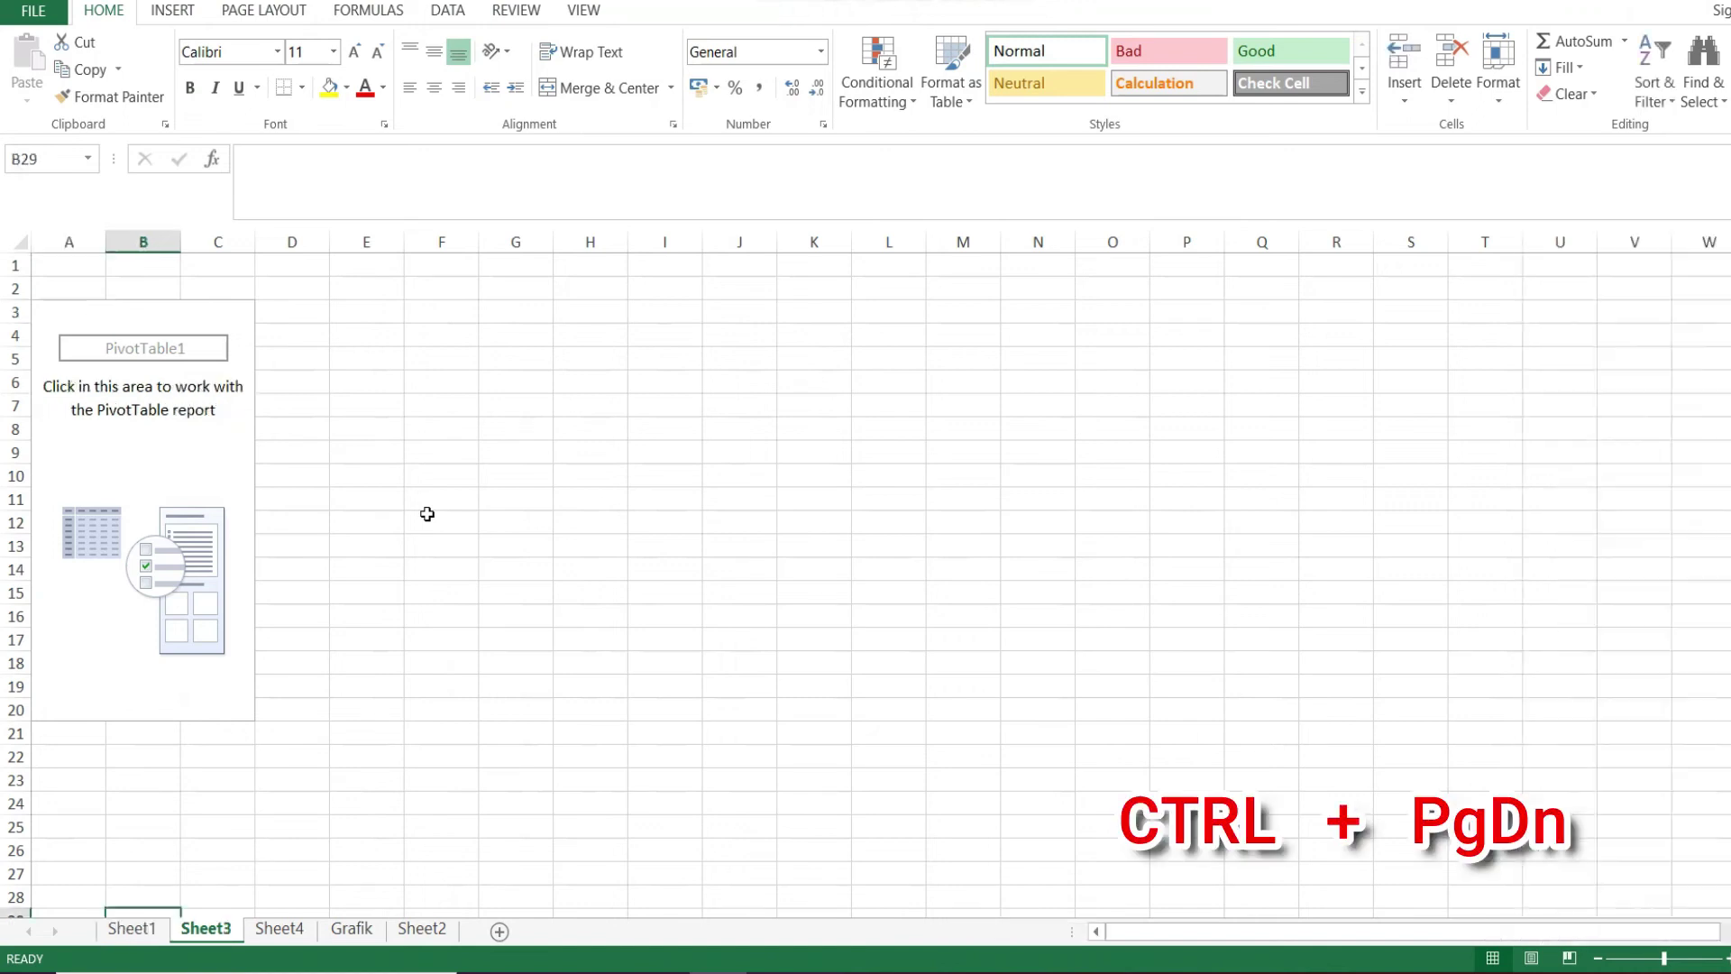
pyautogui.hotkey('ctrl', 'pagedown')
pyautogui.hotkey('ctrl', 'pagedown')
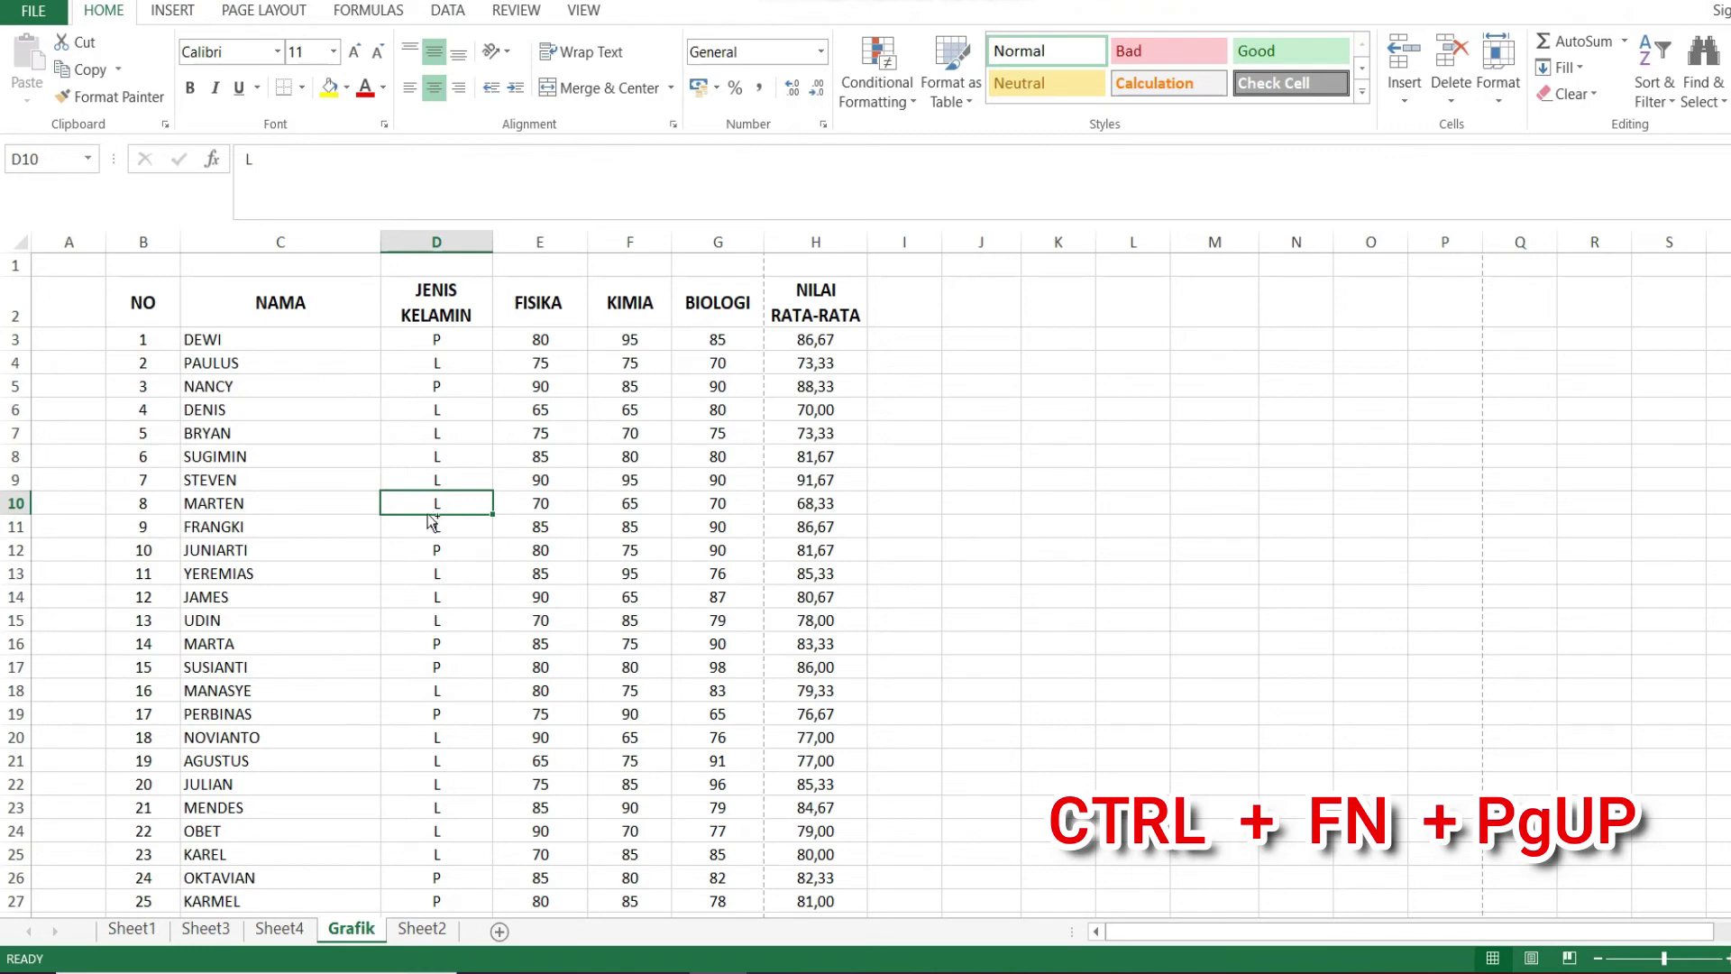
pyautogui.hotkey('ctrl', 'pageup')
pyautogui.hotkey('ctrl', 'pageup')
pyautogui.hotkey('ctrl', 'pageup')
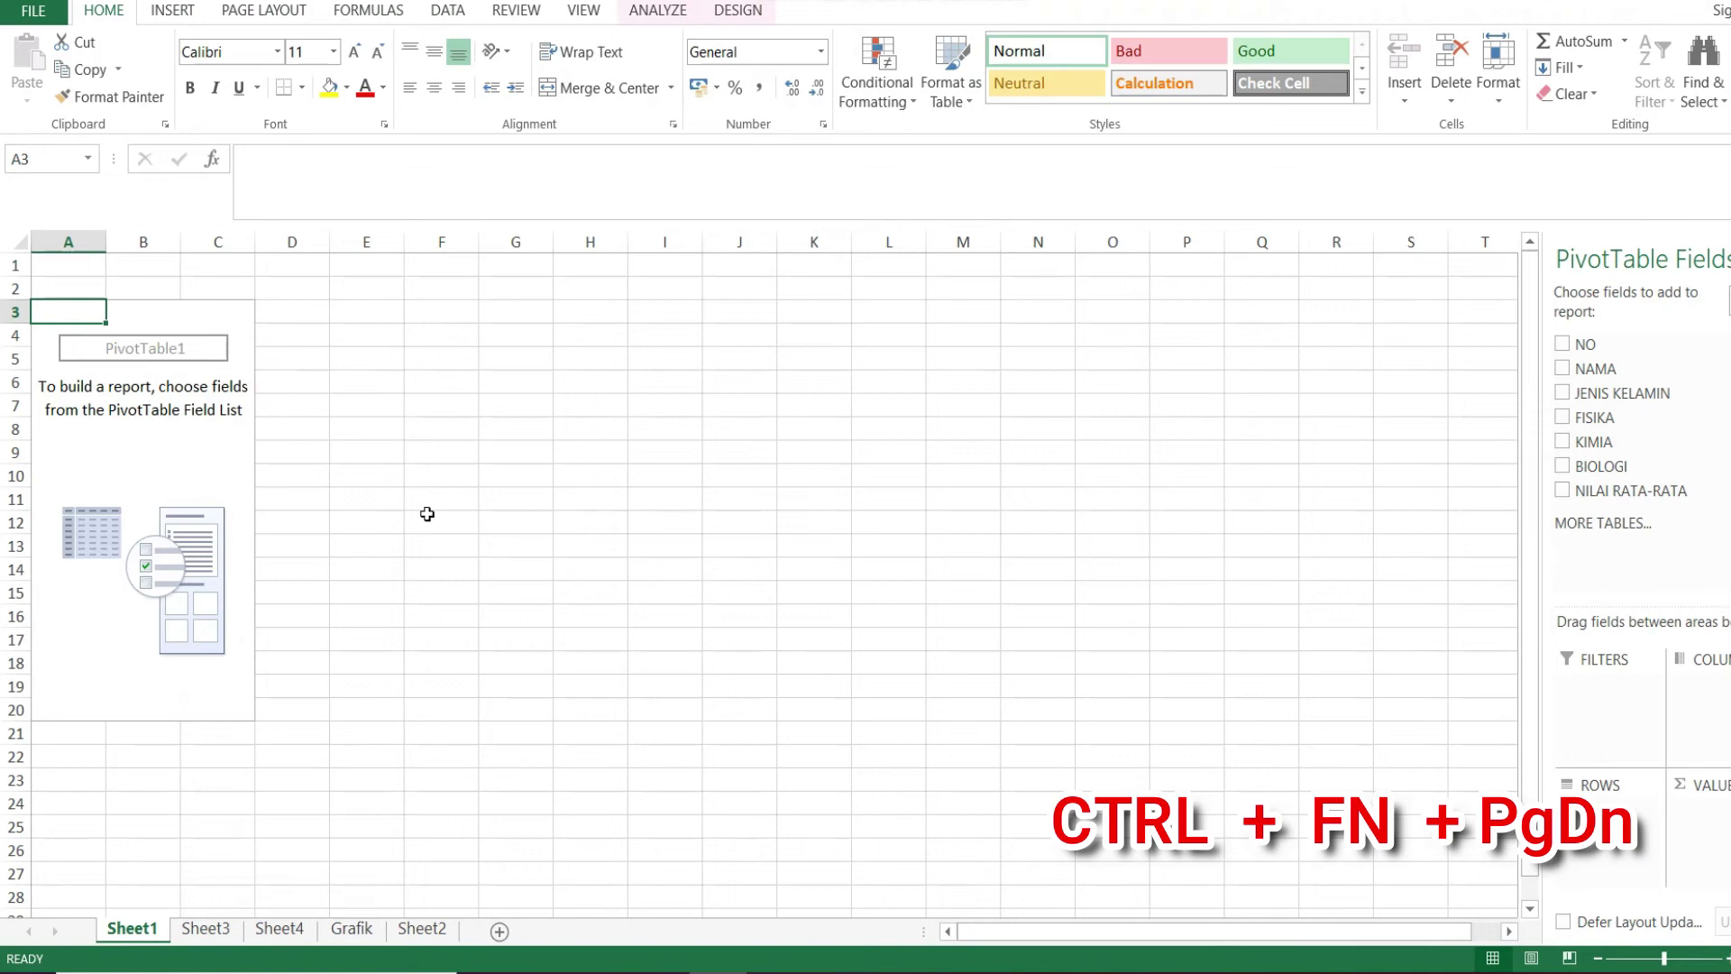
pyautogui.hotkey('ctrl', 'pagedown')
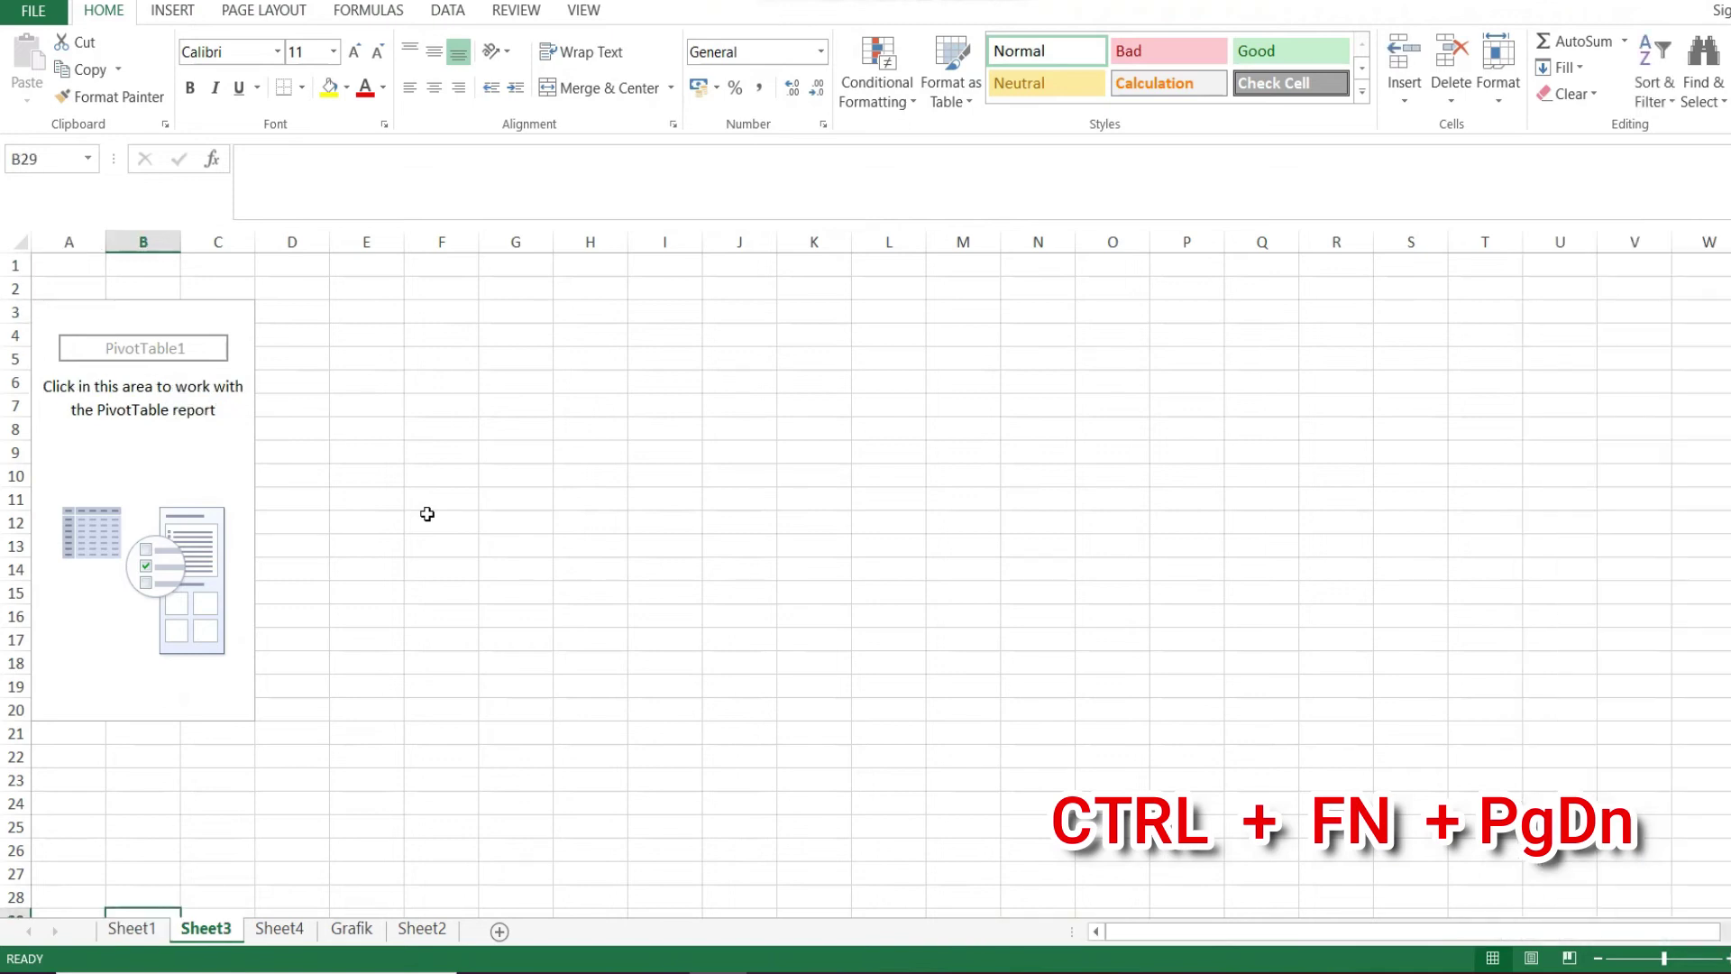
pyautogui.hotkey('ctrl', 'pagedown')
pyautogui.hotkey('ctrl', 'pagedown')
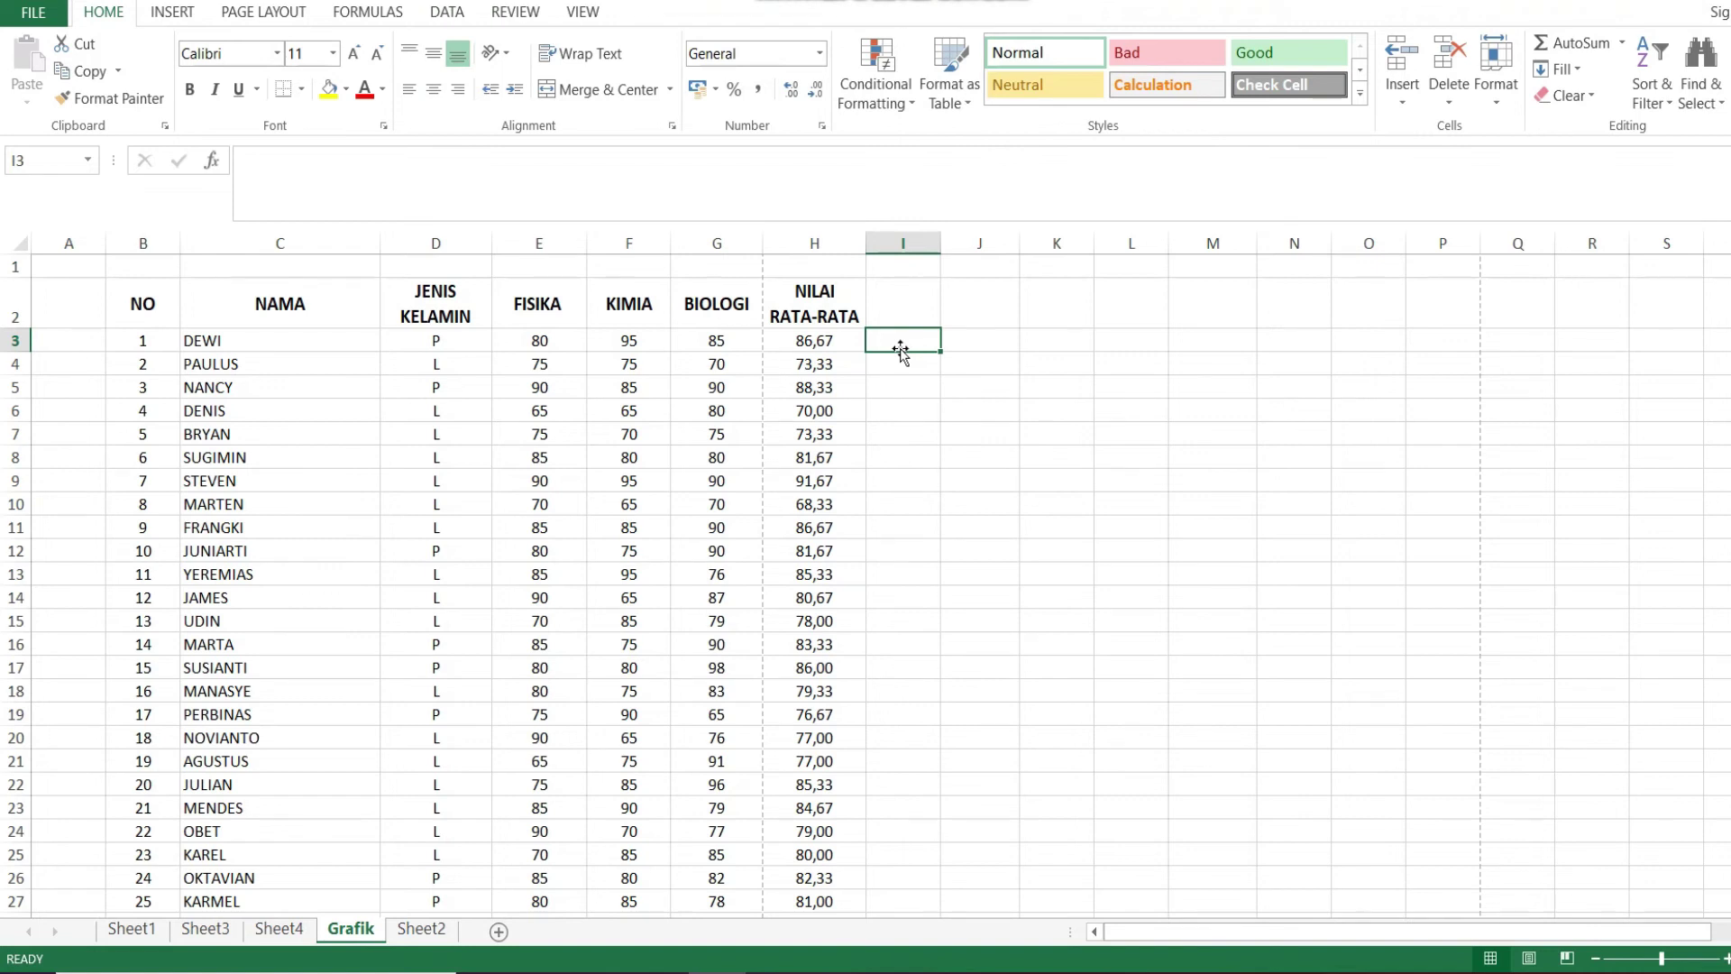
# Step: Inspect the averages in H3 and H4 and show H3's AVERAGE range with F2
pyautogui.click(817, 340)
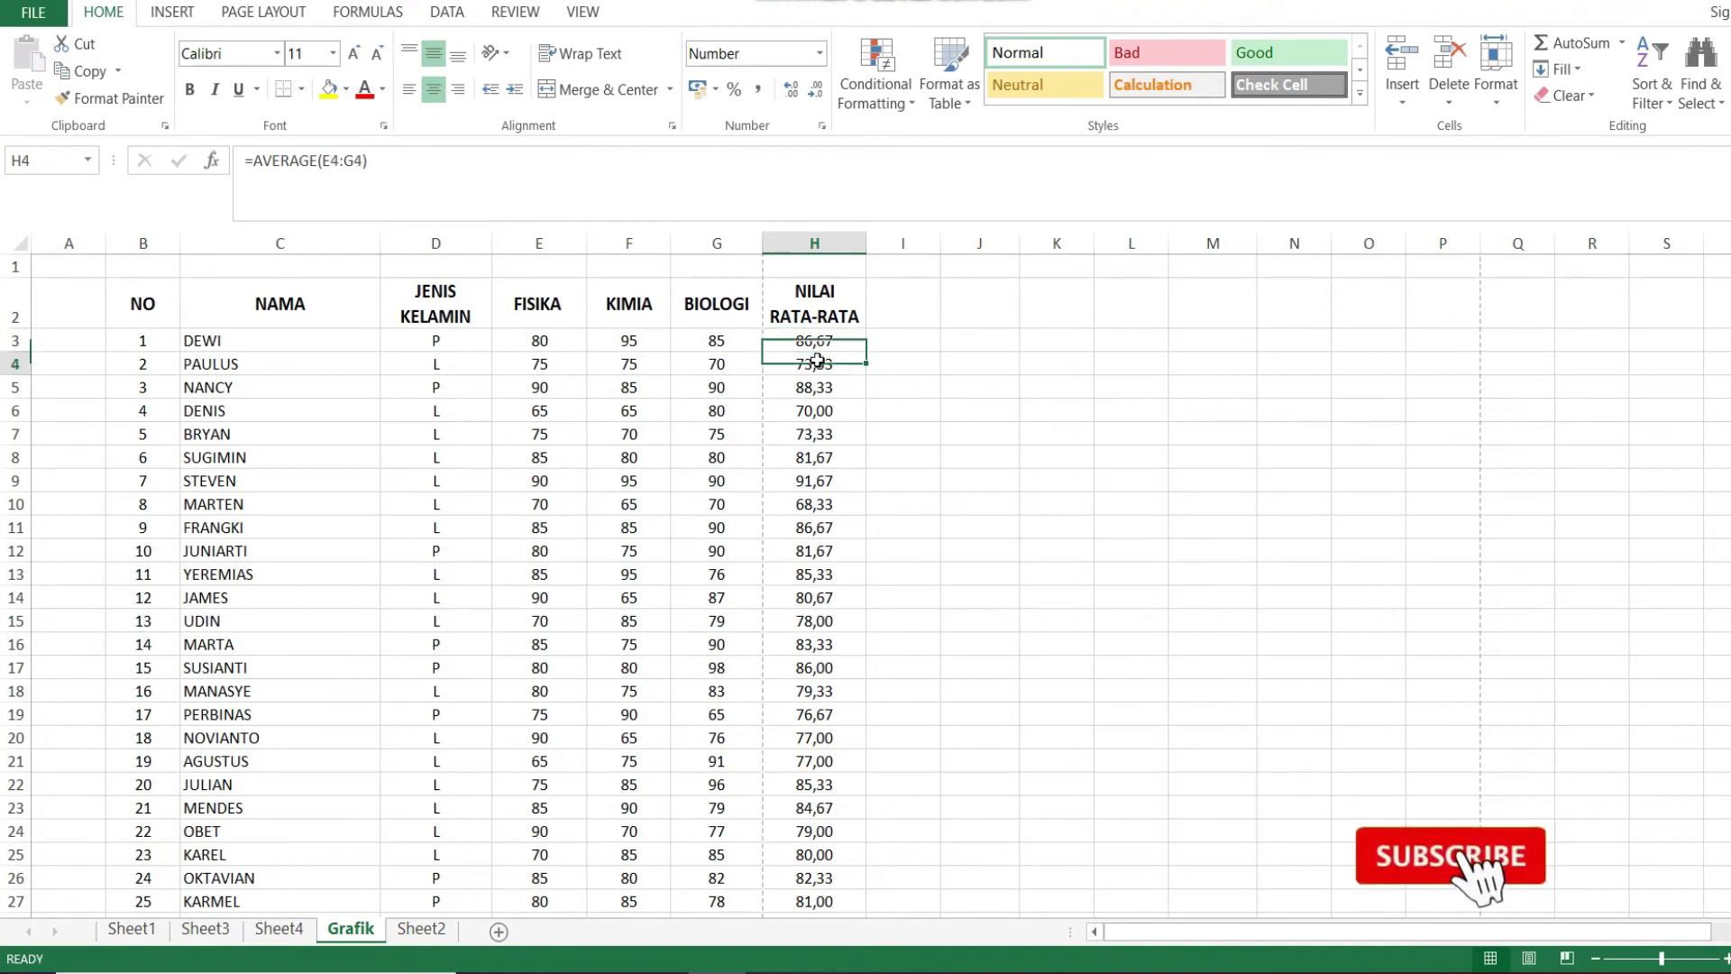
pyautogui.press('Down')
pyautogui.click(819, 345)
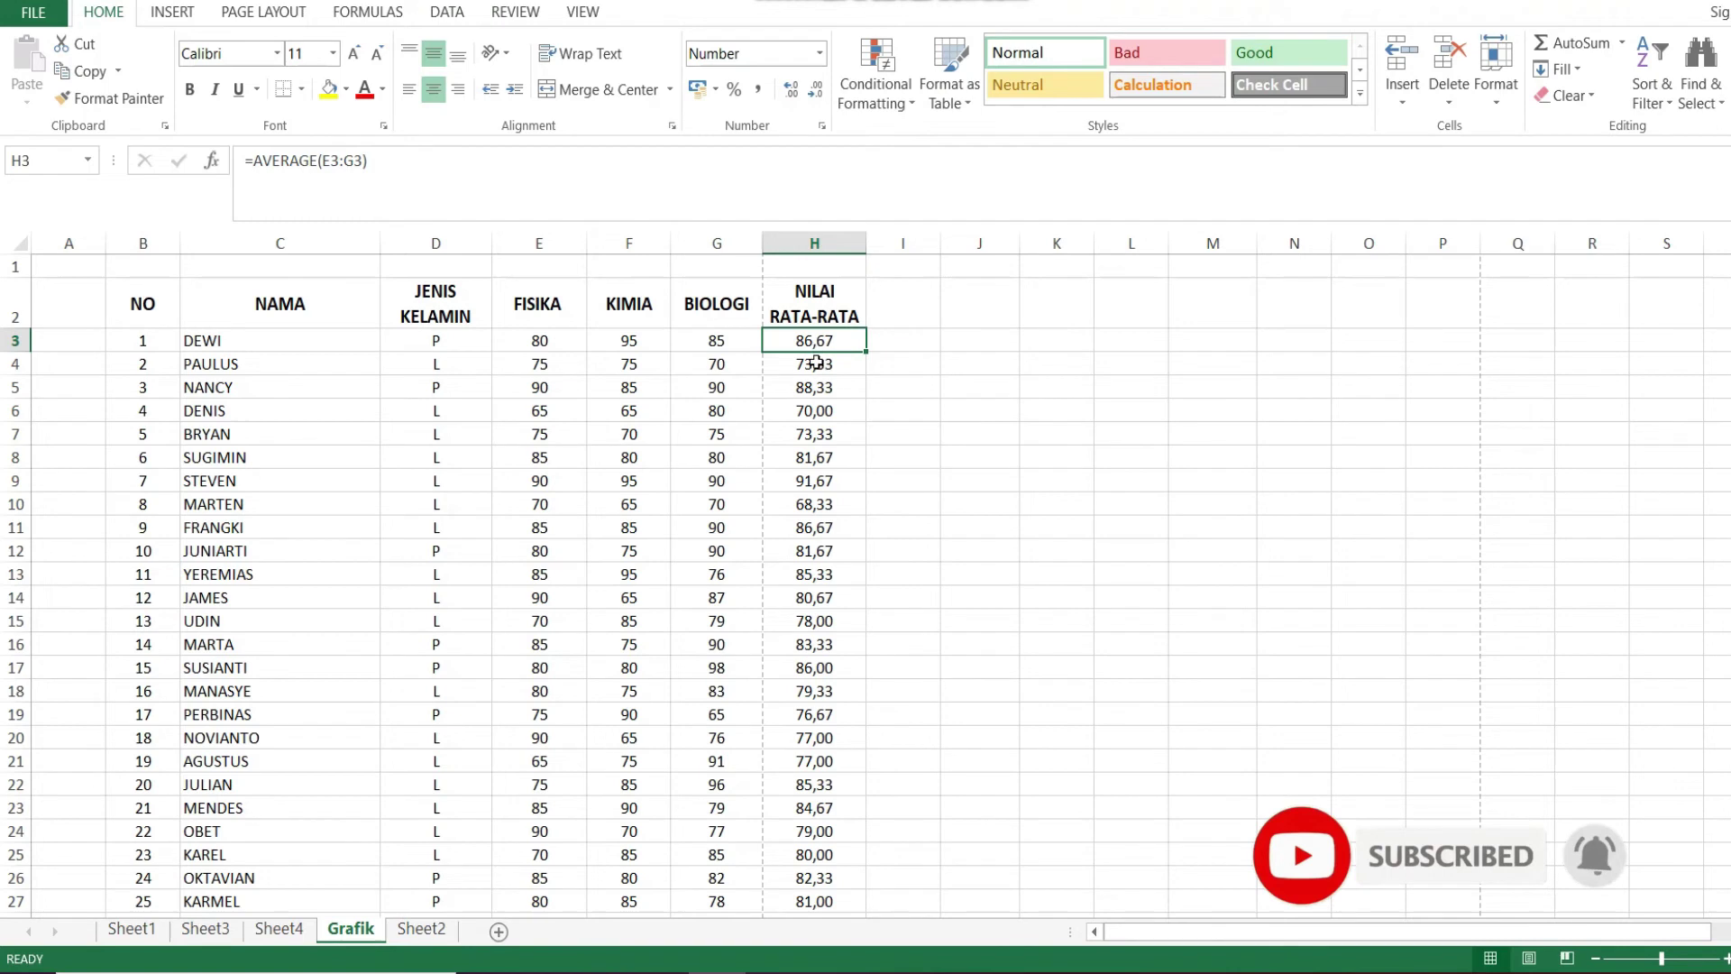
pyautogui.click(814, 364)
pyautogui.click(812, 343)
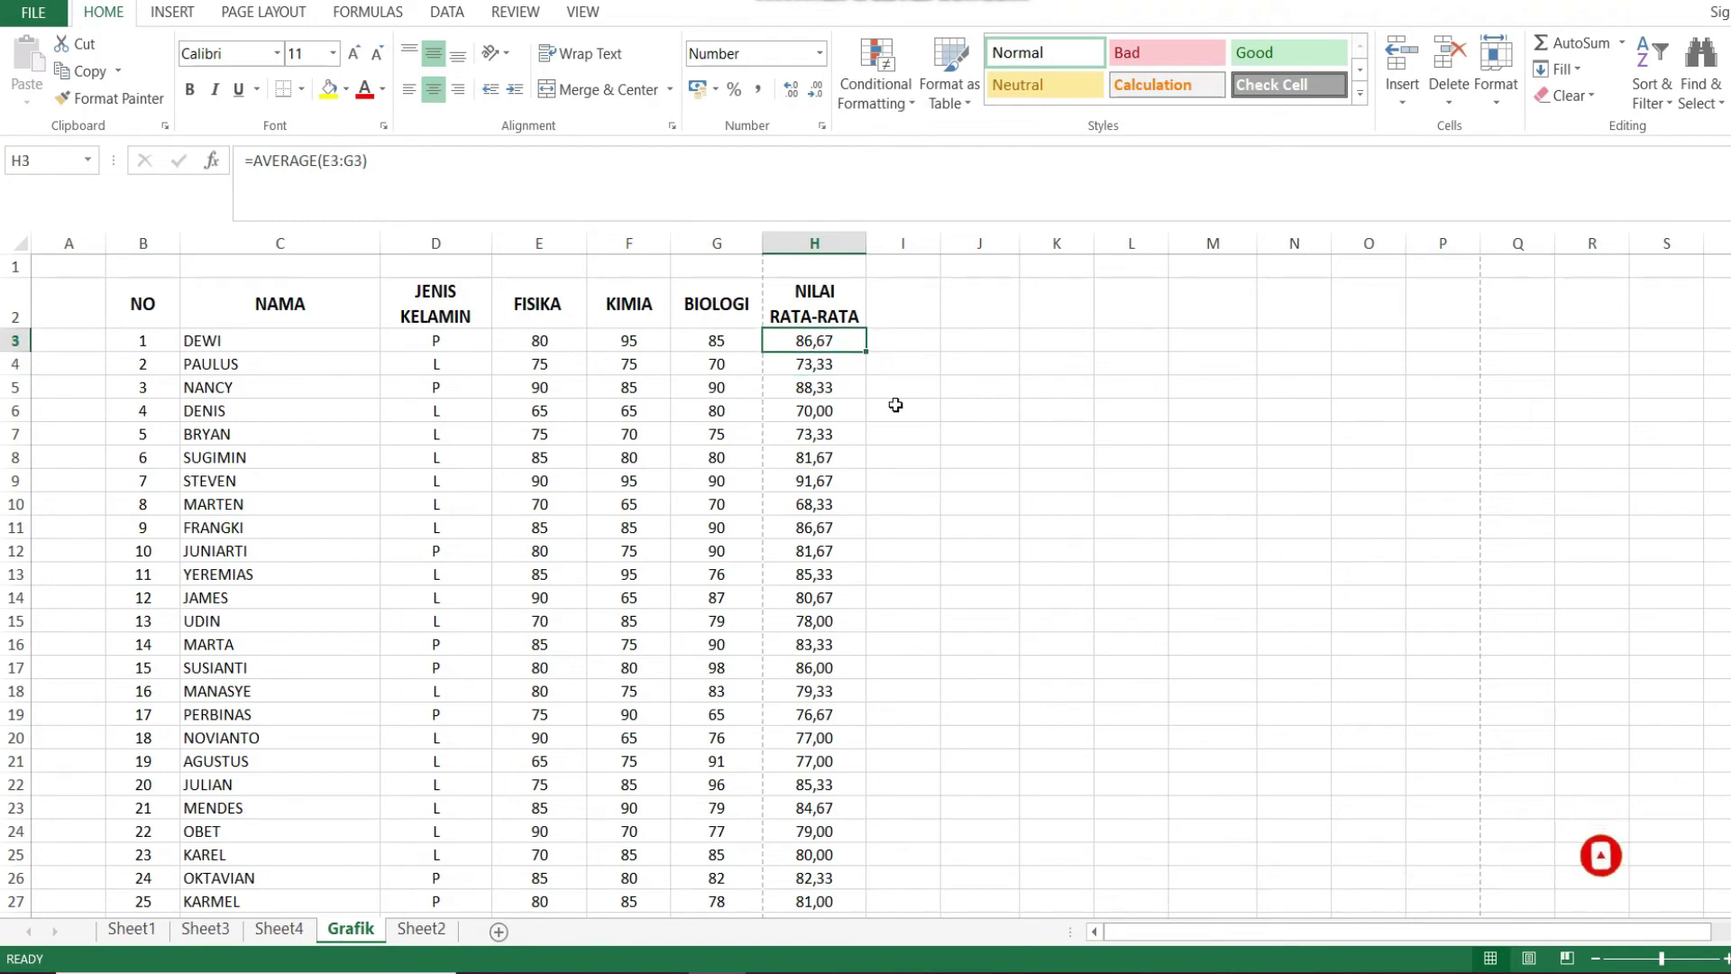
pyautogui.press('F2')
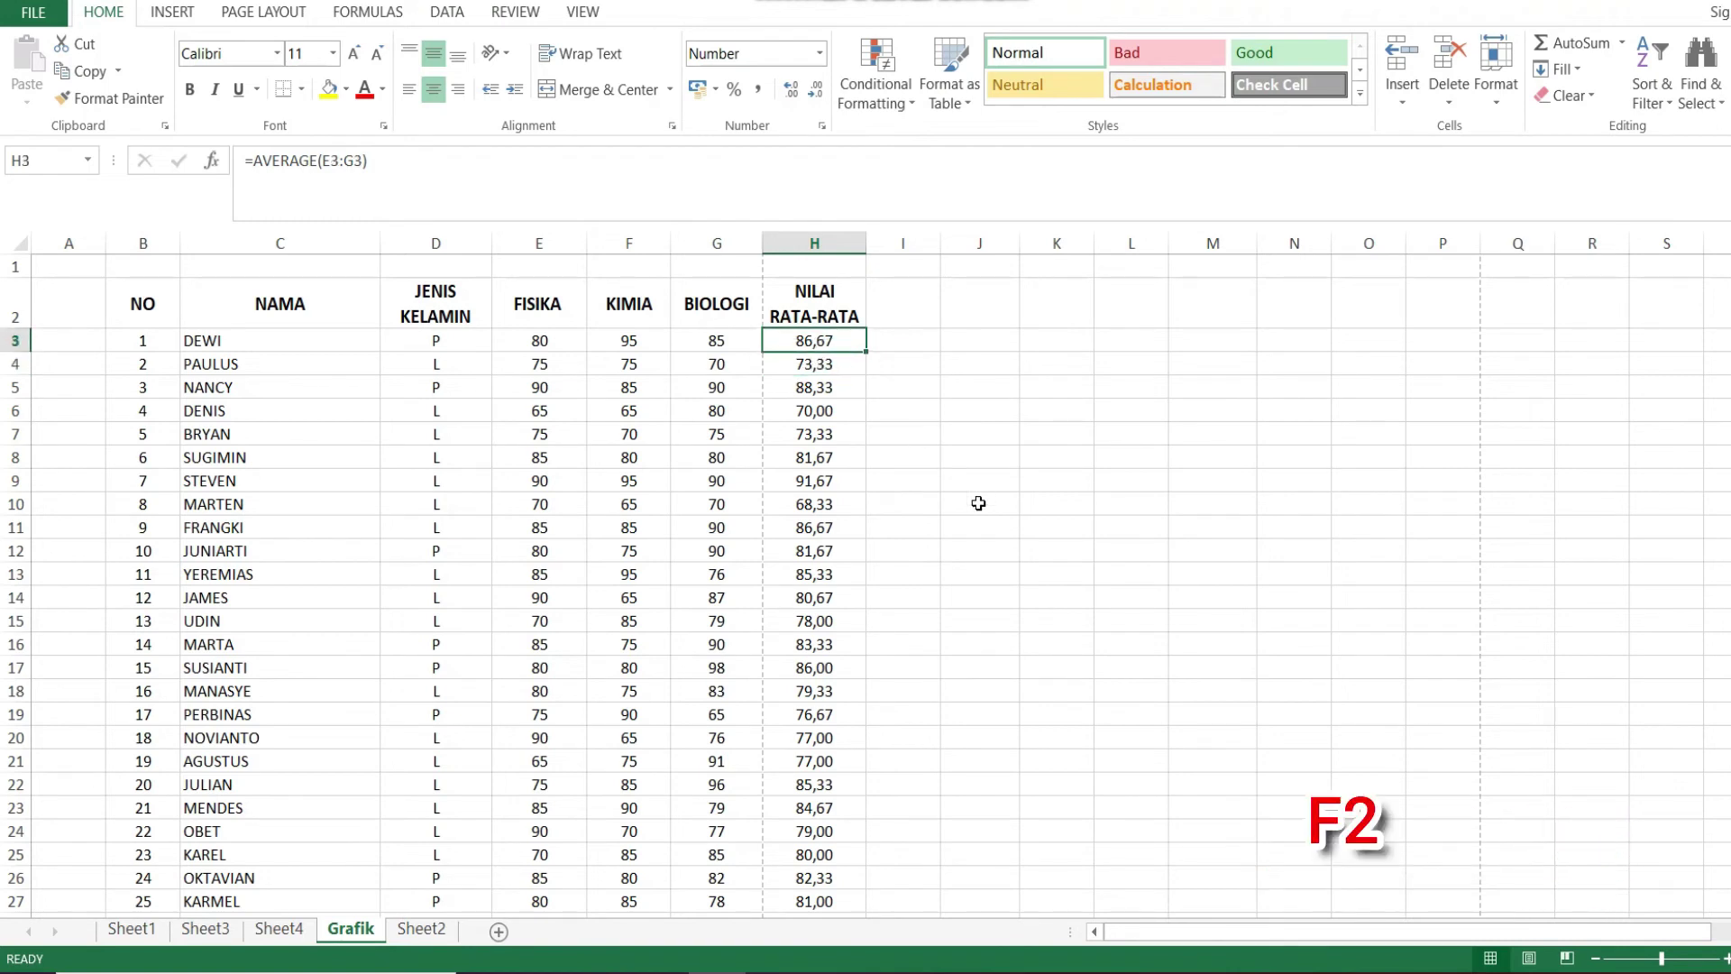
pyautogui.press('F2')
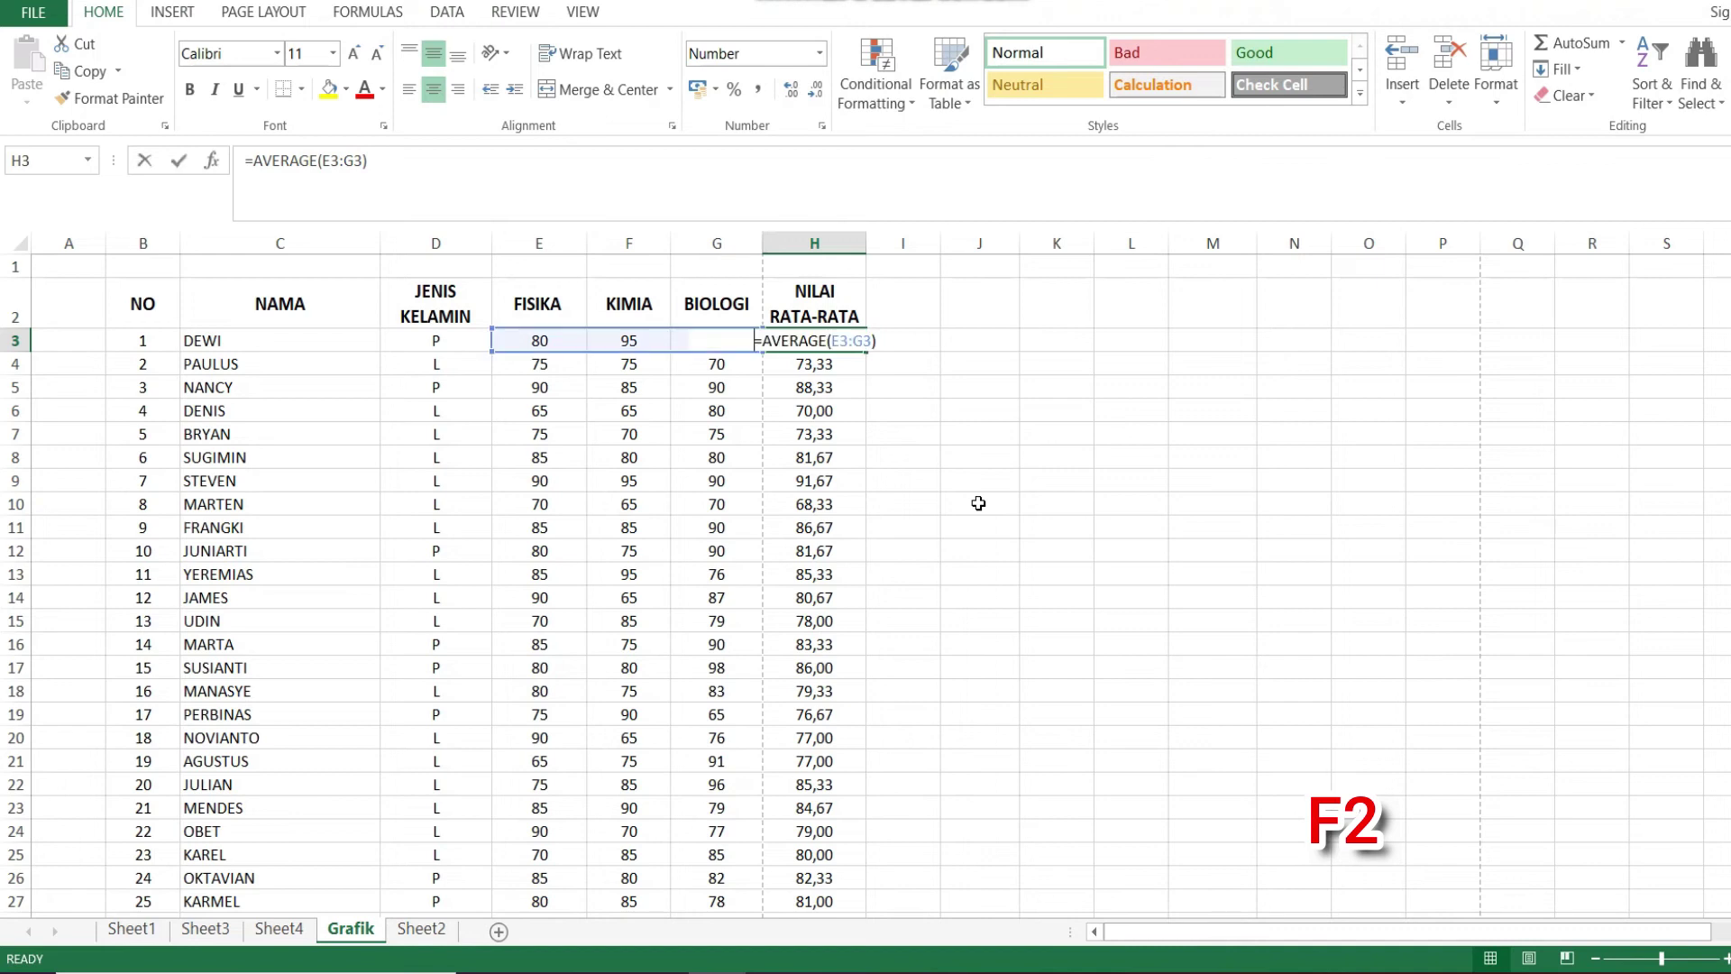
pyautogui.press('Left')
pyautogui.press('Left')
pyautogui.press('Left')
pyautogui.press('Left')
pyautogui.press('Left')
pyautogui.press('Left')
pyautogui.press('Left')
pyautogui.press('Left')
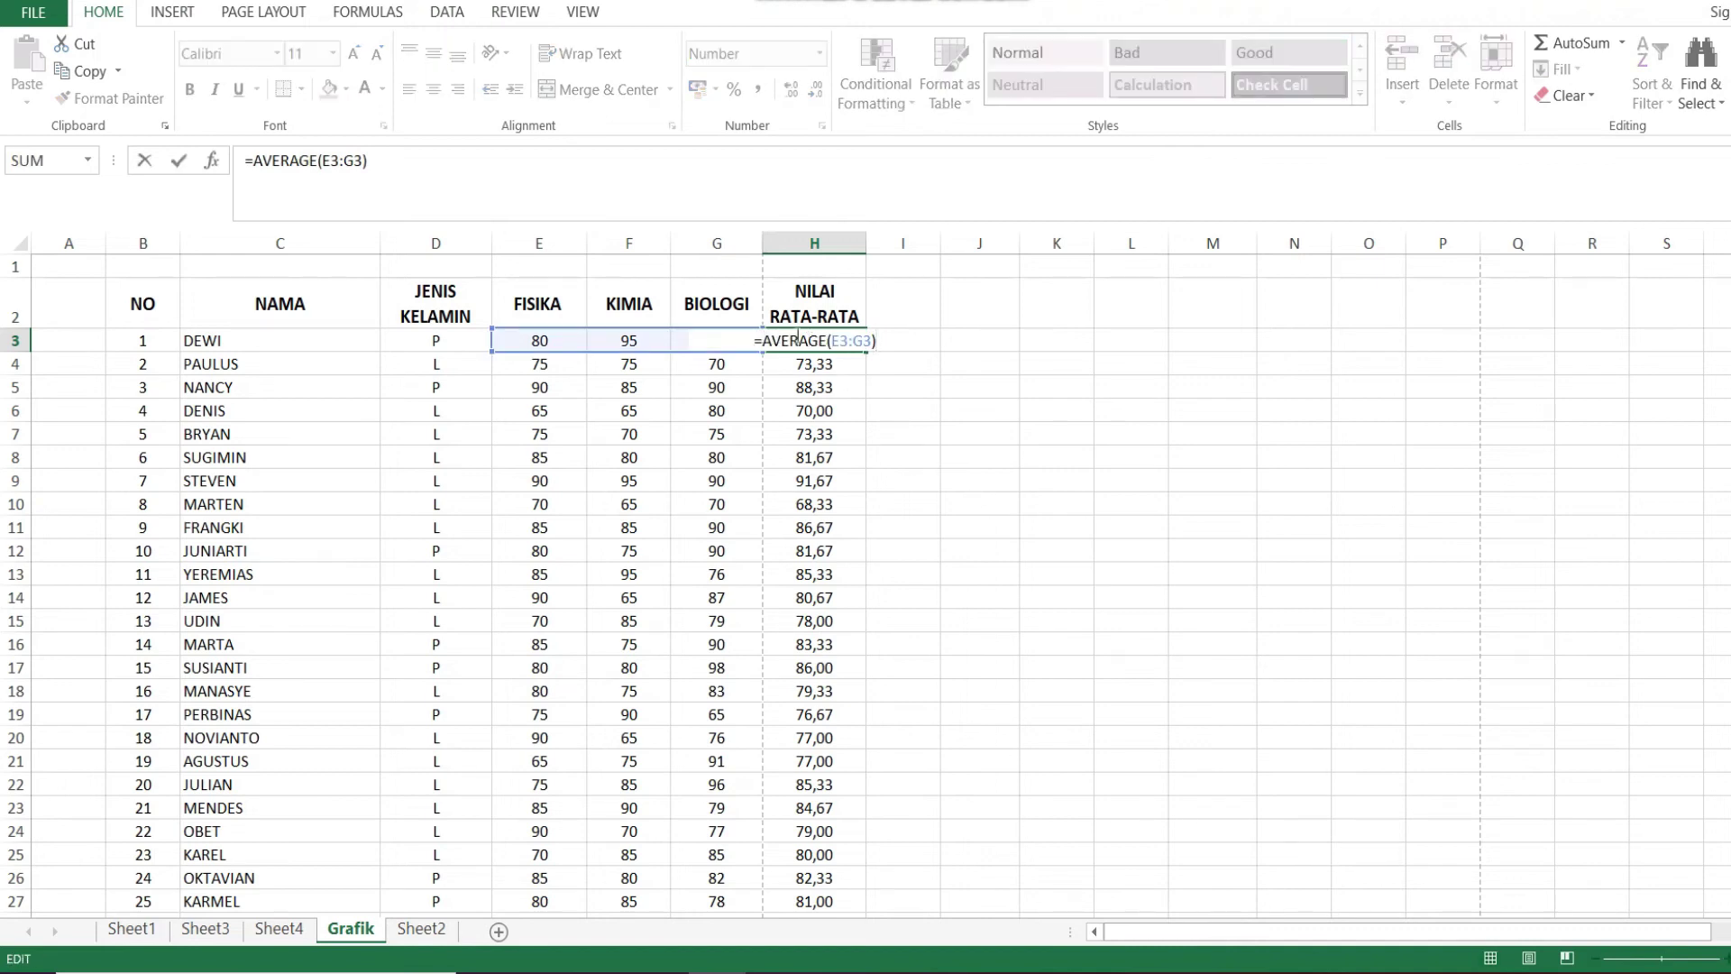
pyautogui.press('Return')
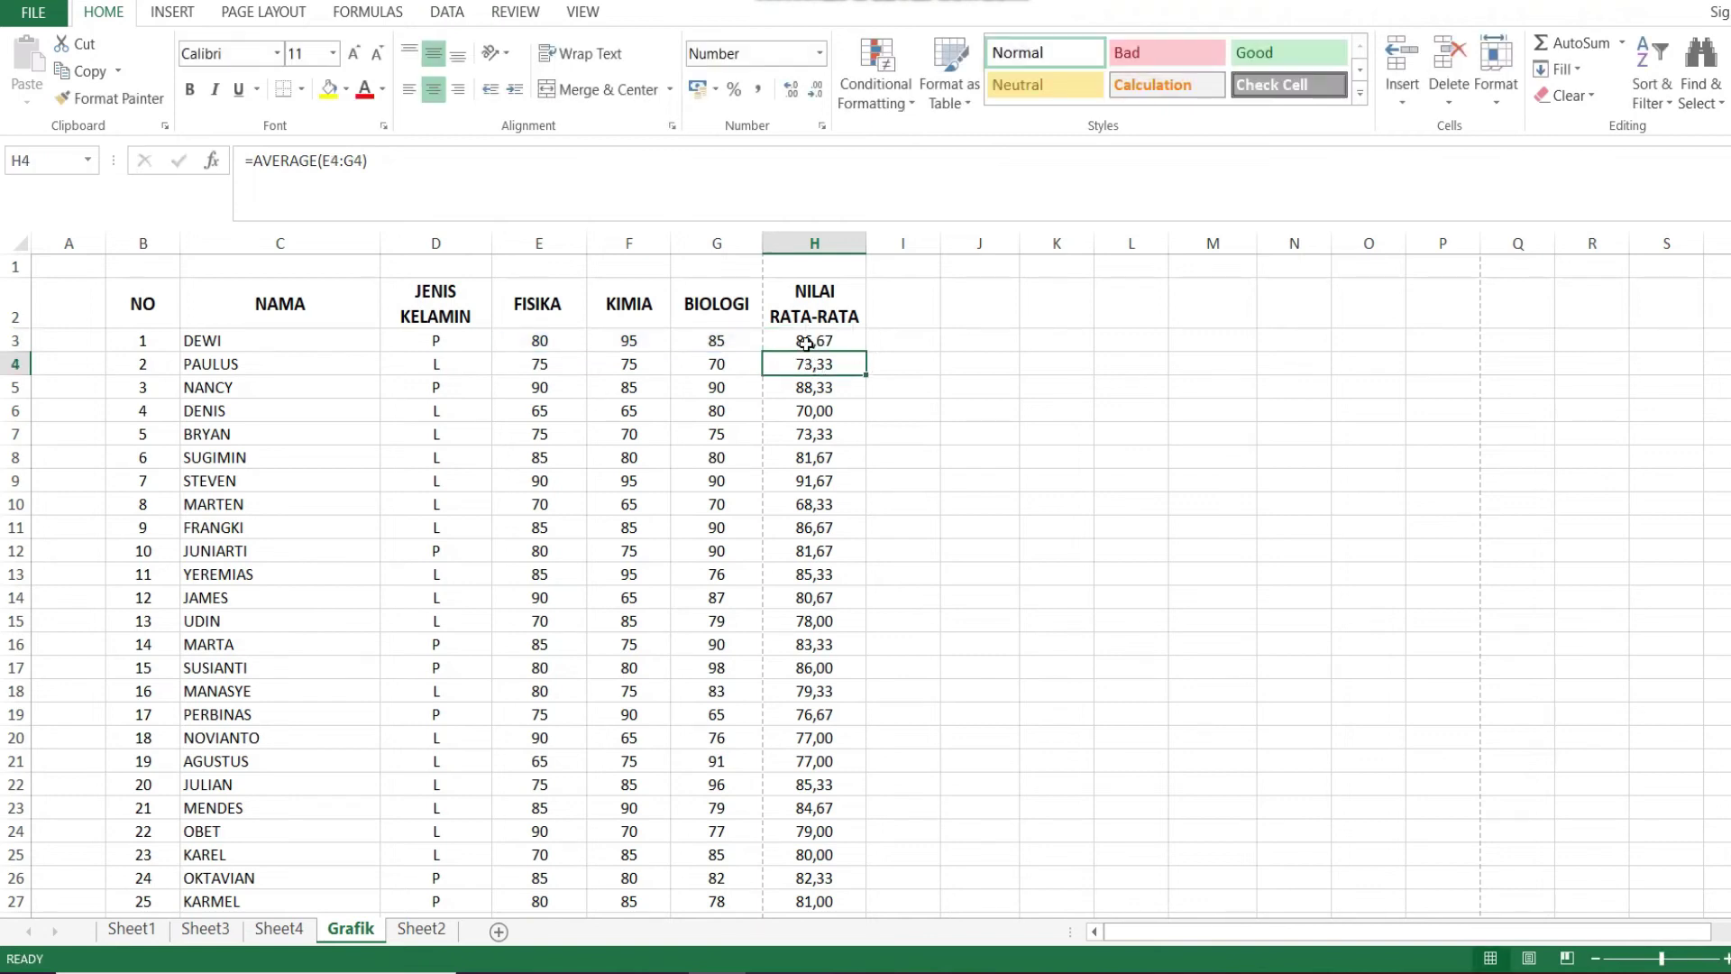
pyautogui.click(806, 344)
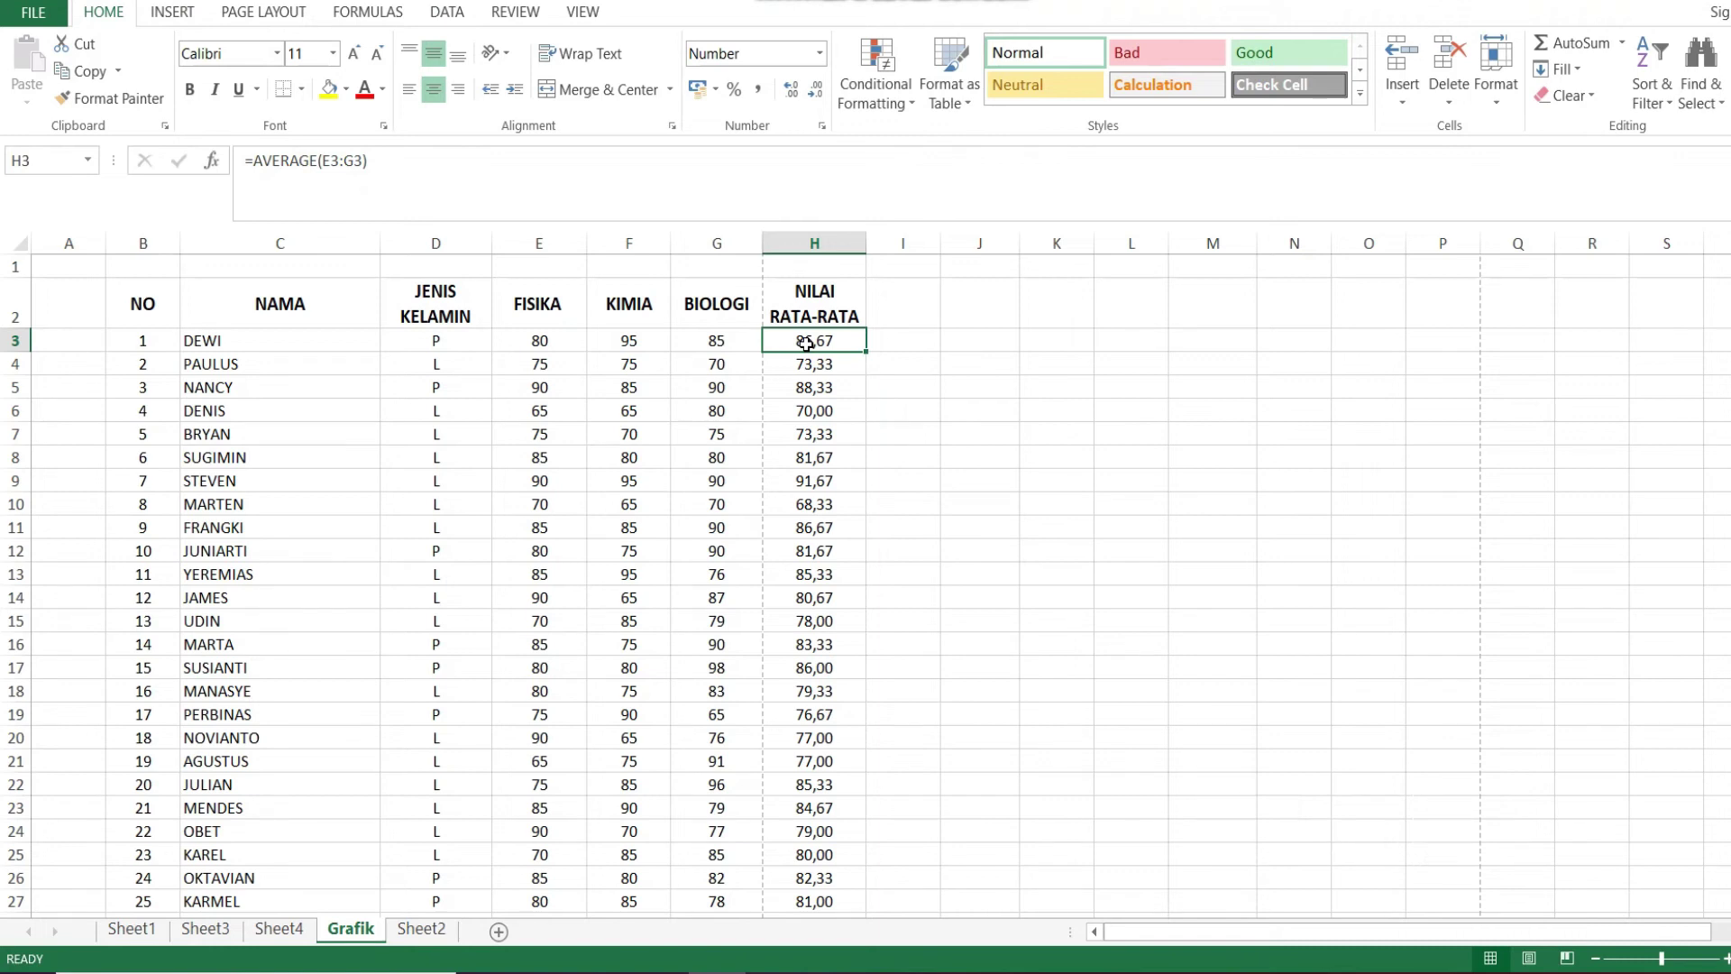
pyautogui.press('F2')
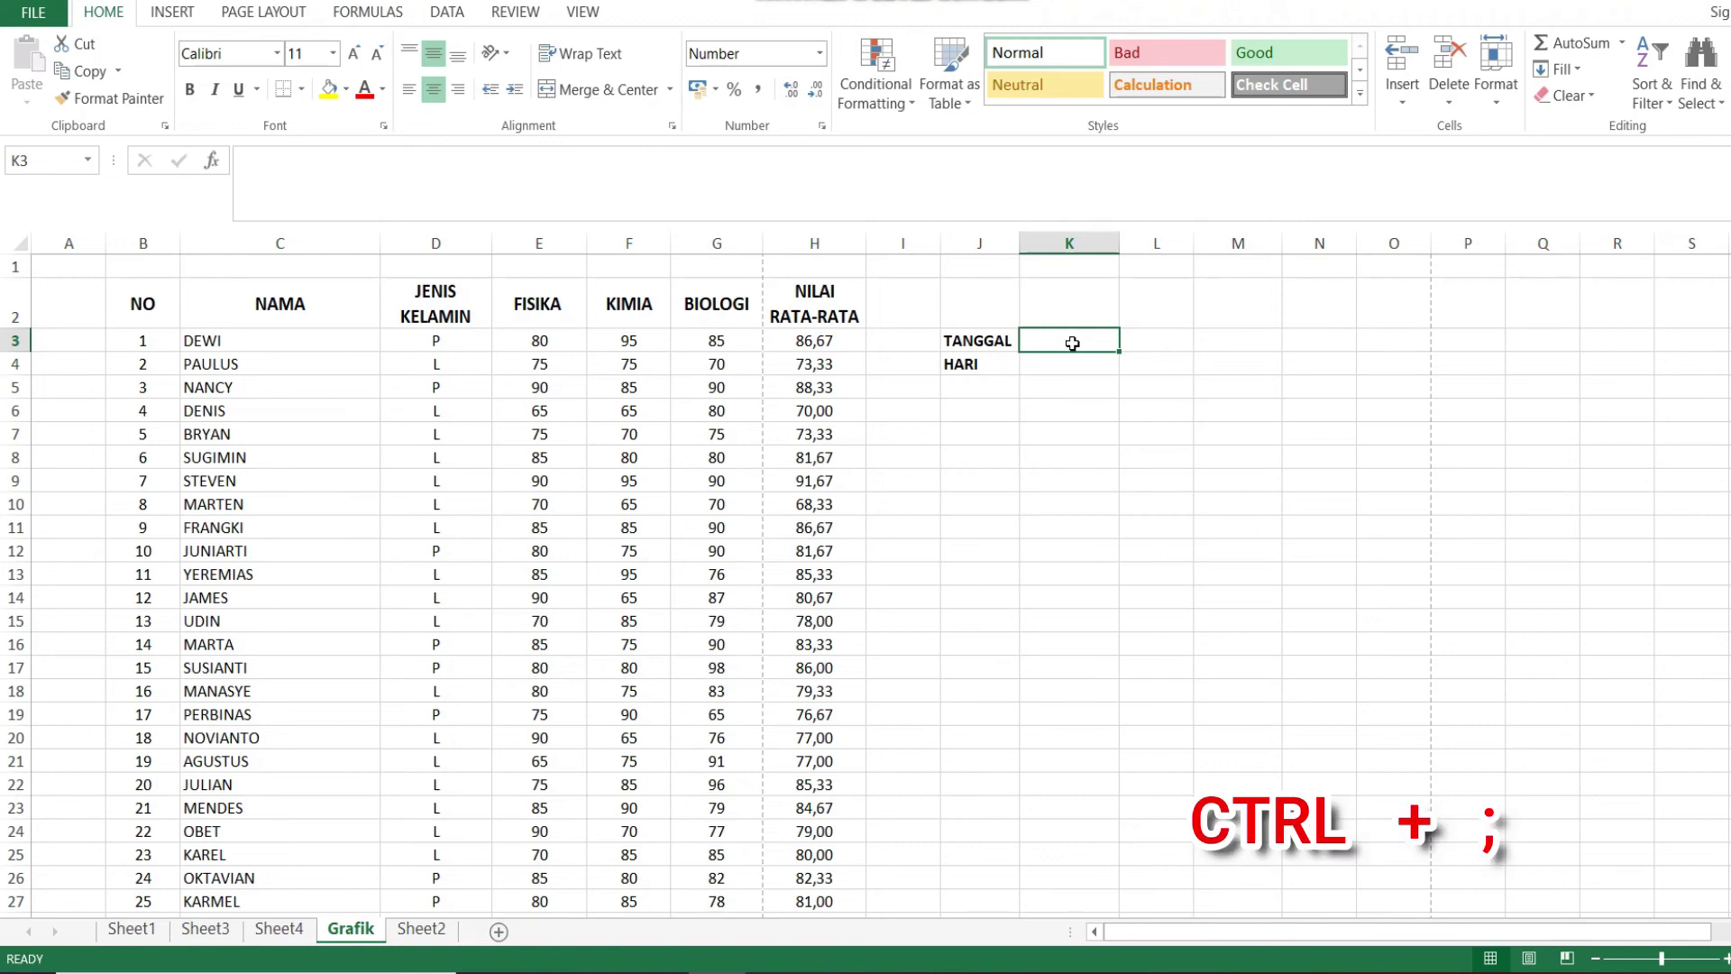
# Step: Enter today's date 09/03/2022 in K3 with Ctrl+; and the current time in K4
pyautogui.hotkey('ctrl', ';')
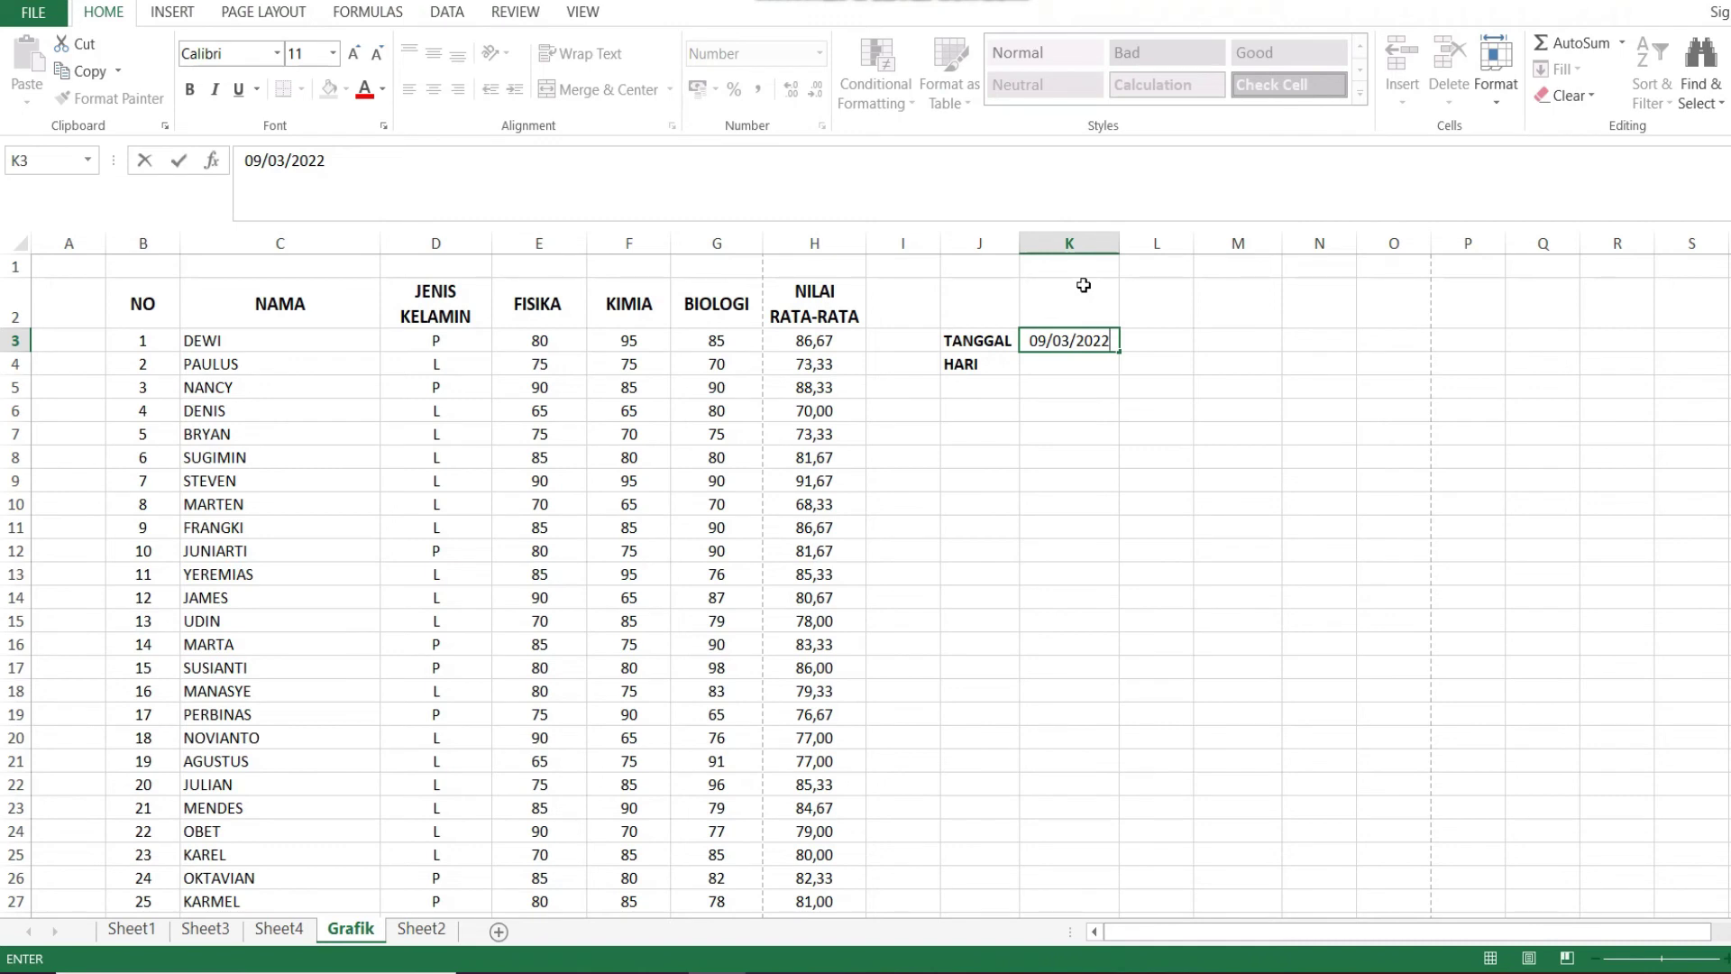
pyautogui.press('Return')
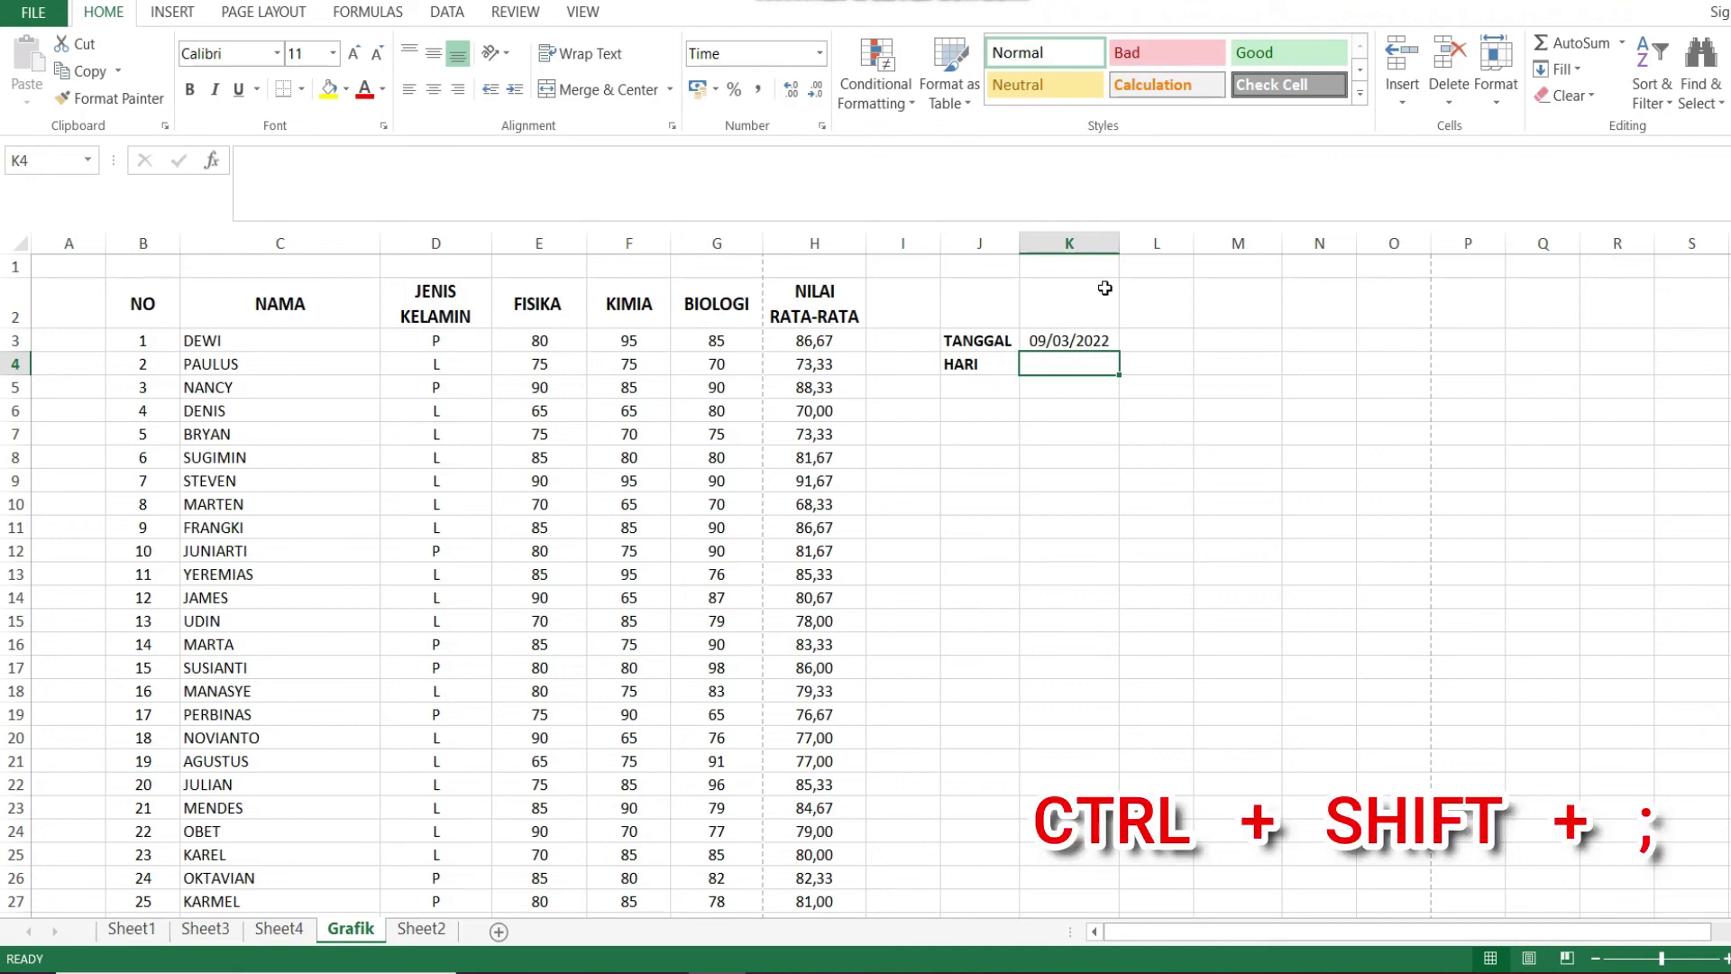
pyautogui.hotkey('ctrl', 'shift', ';')
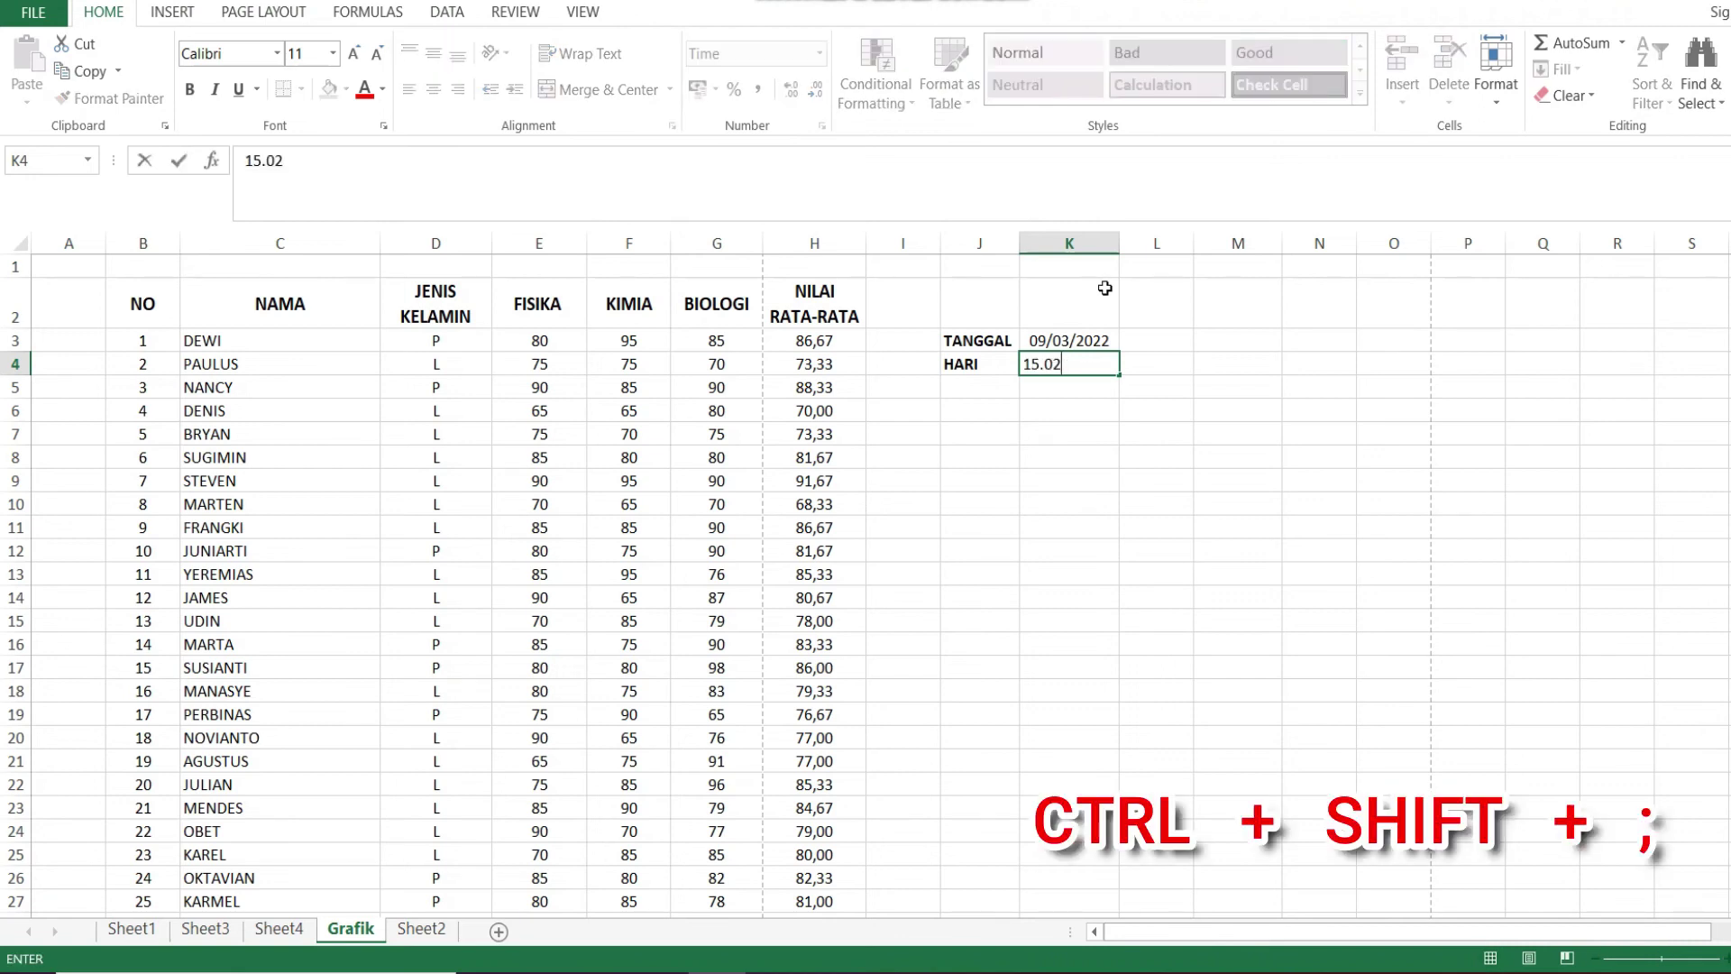
pyautogui.press('Return')
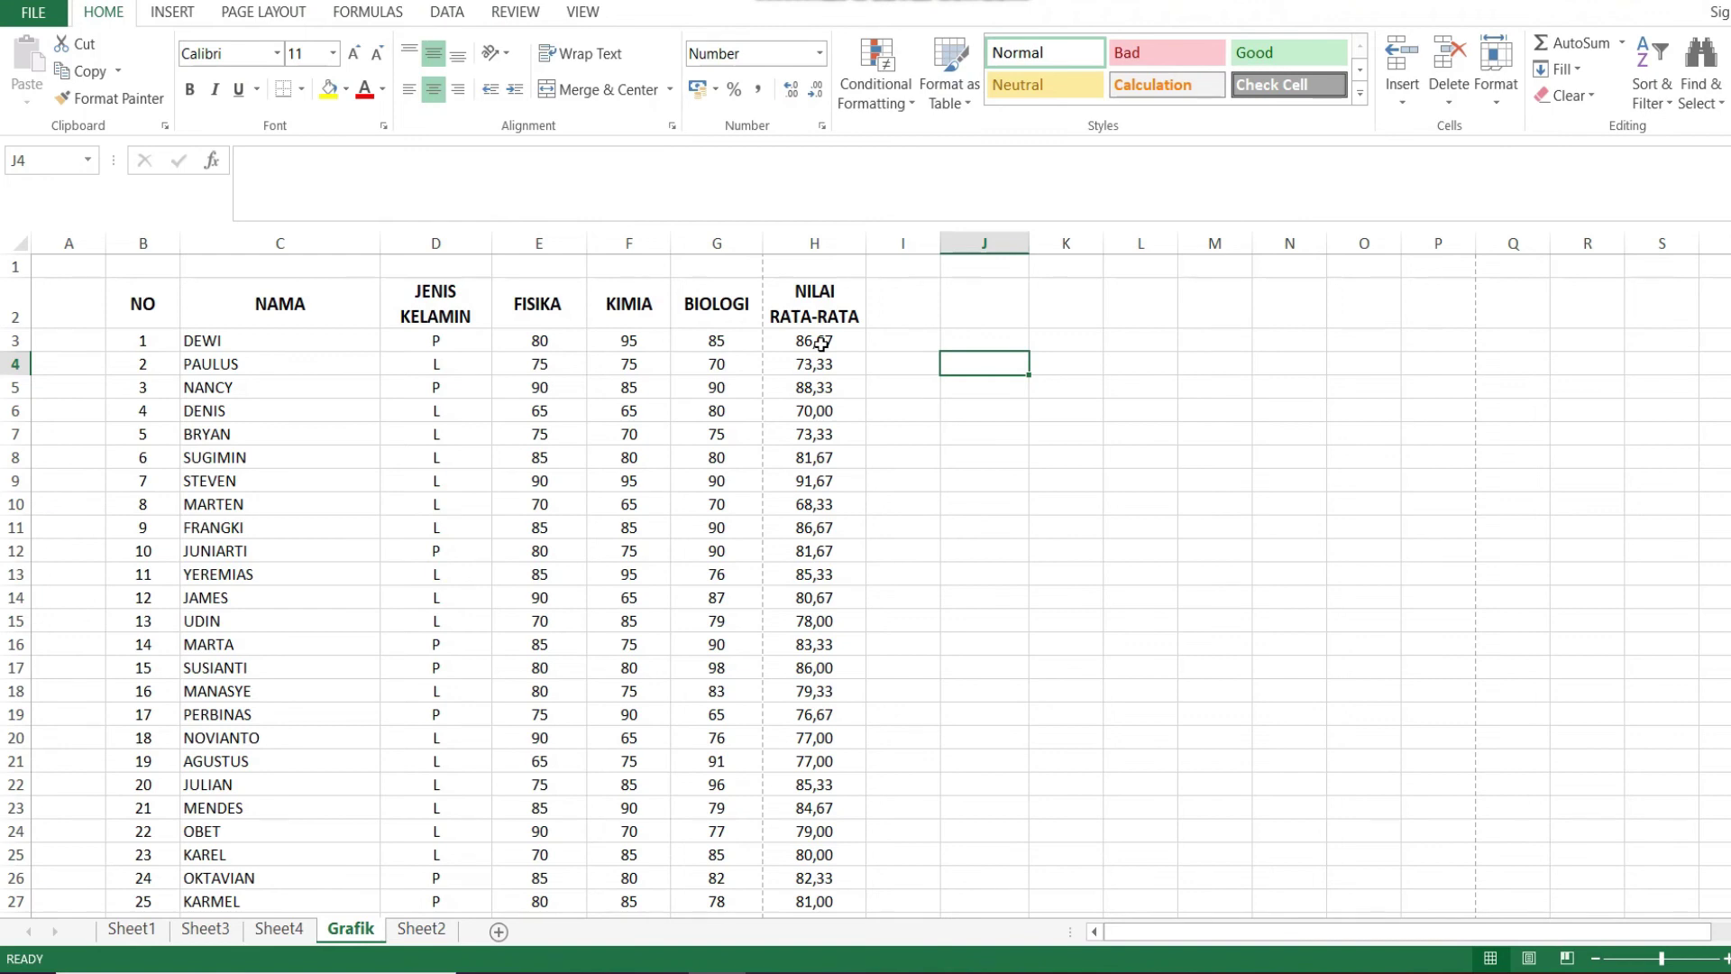
# Step: Format the averages in H3:H11 as percentages with Ctrl+Shift+5, then reselect H3
pyautogui.moveTo(822, 344); pyautogui.dragTo(834, 510)
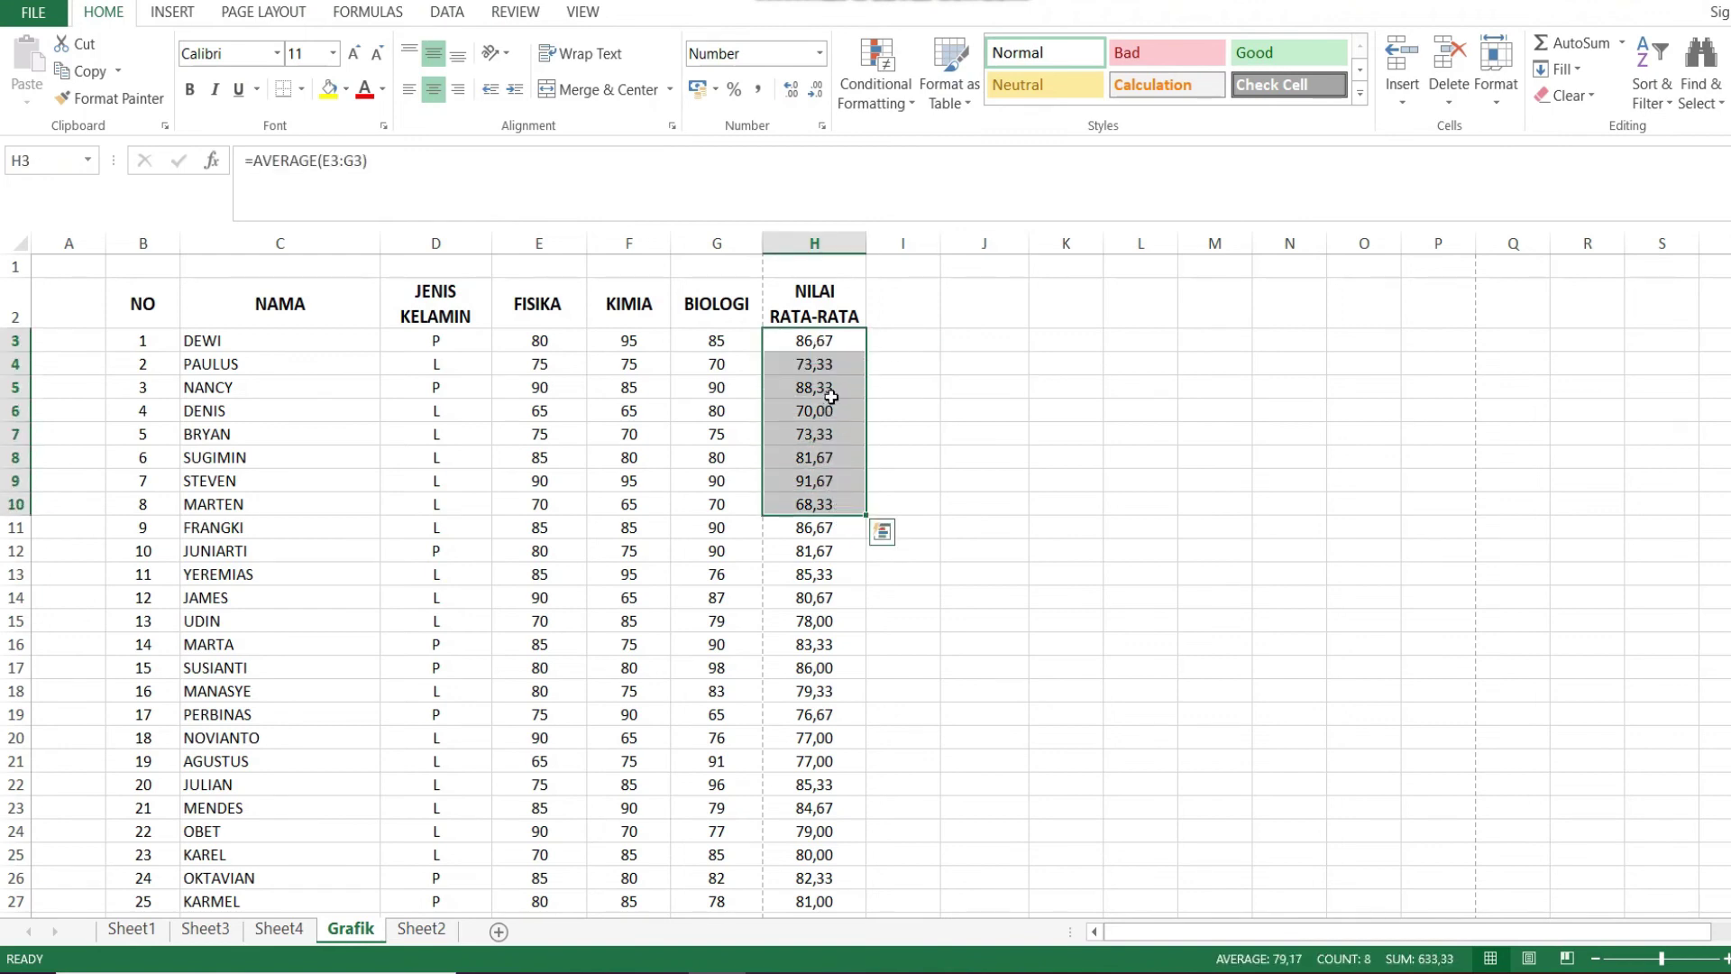
pyautogui.moveTo(820, 341); pyautogui.dragTo(838, 540)
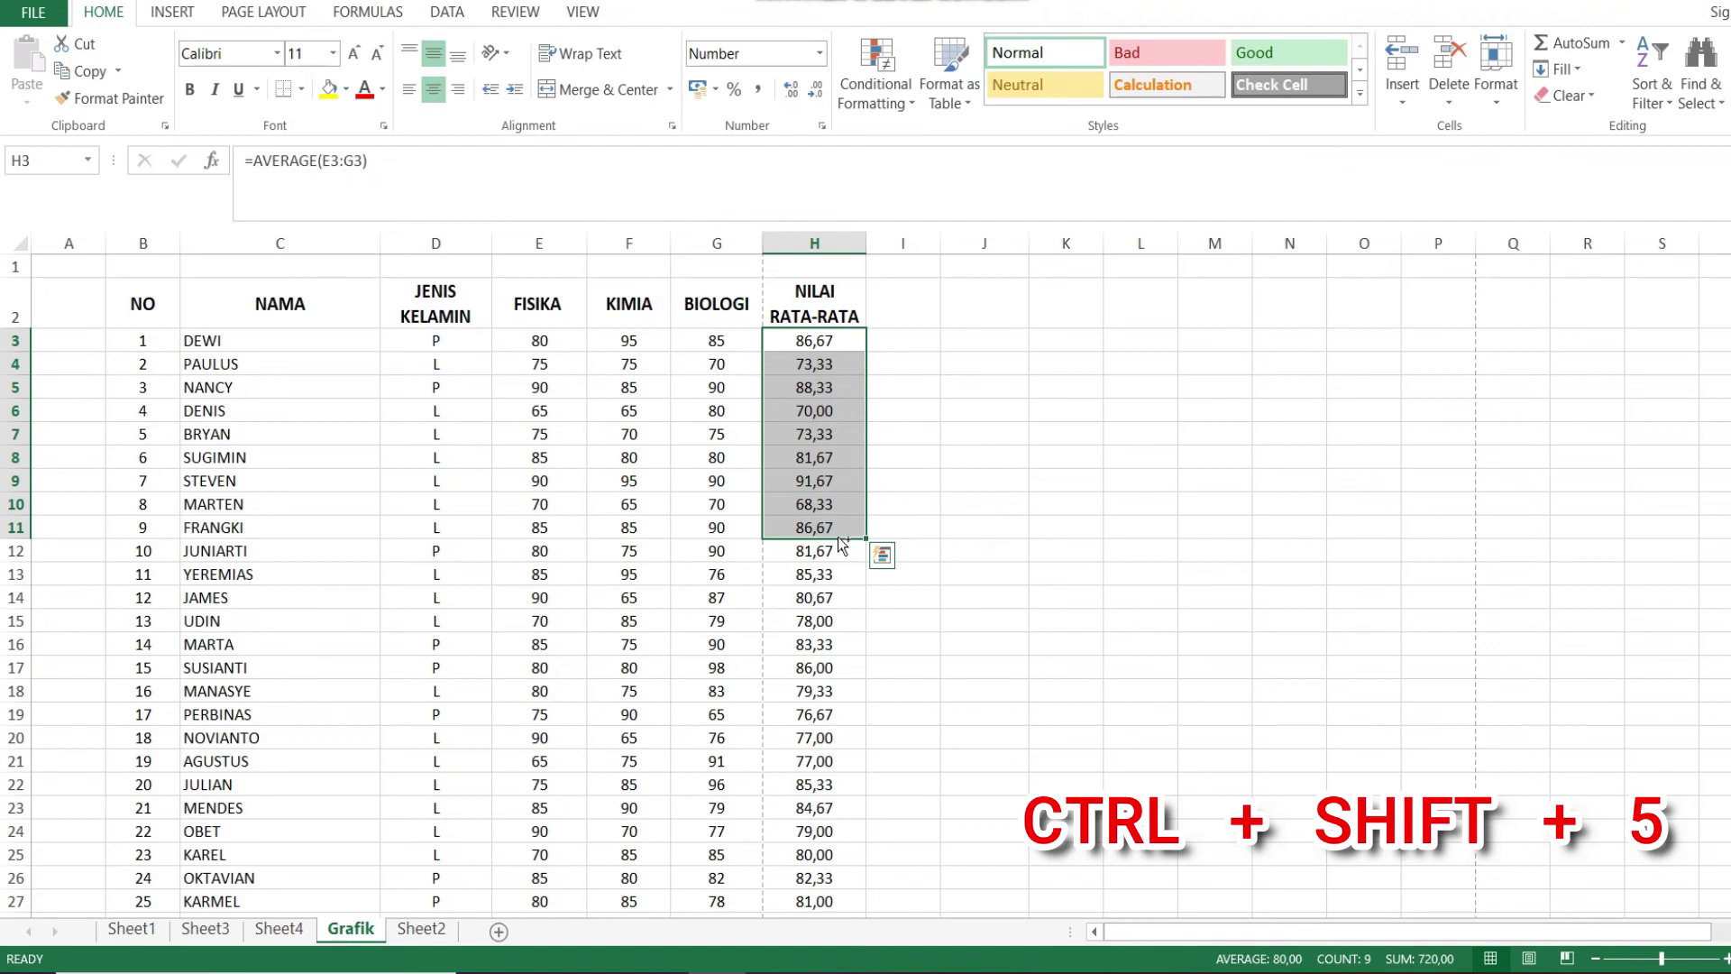
pyautogui.hotkey('ctrl', 'shift', '5')
pyautogui.click(826, 366)
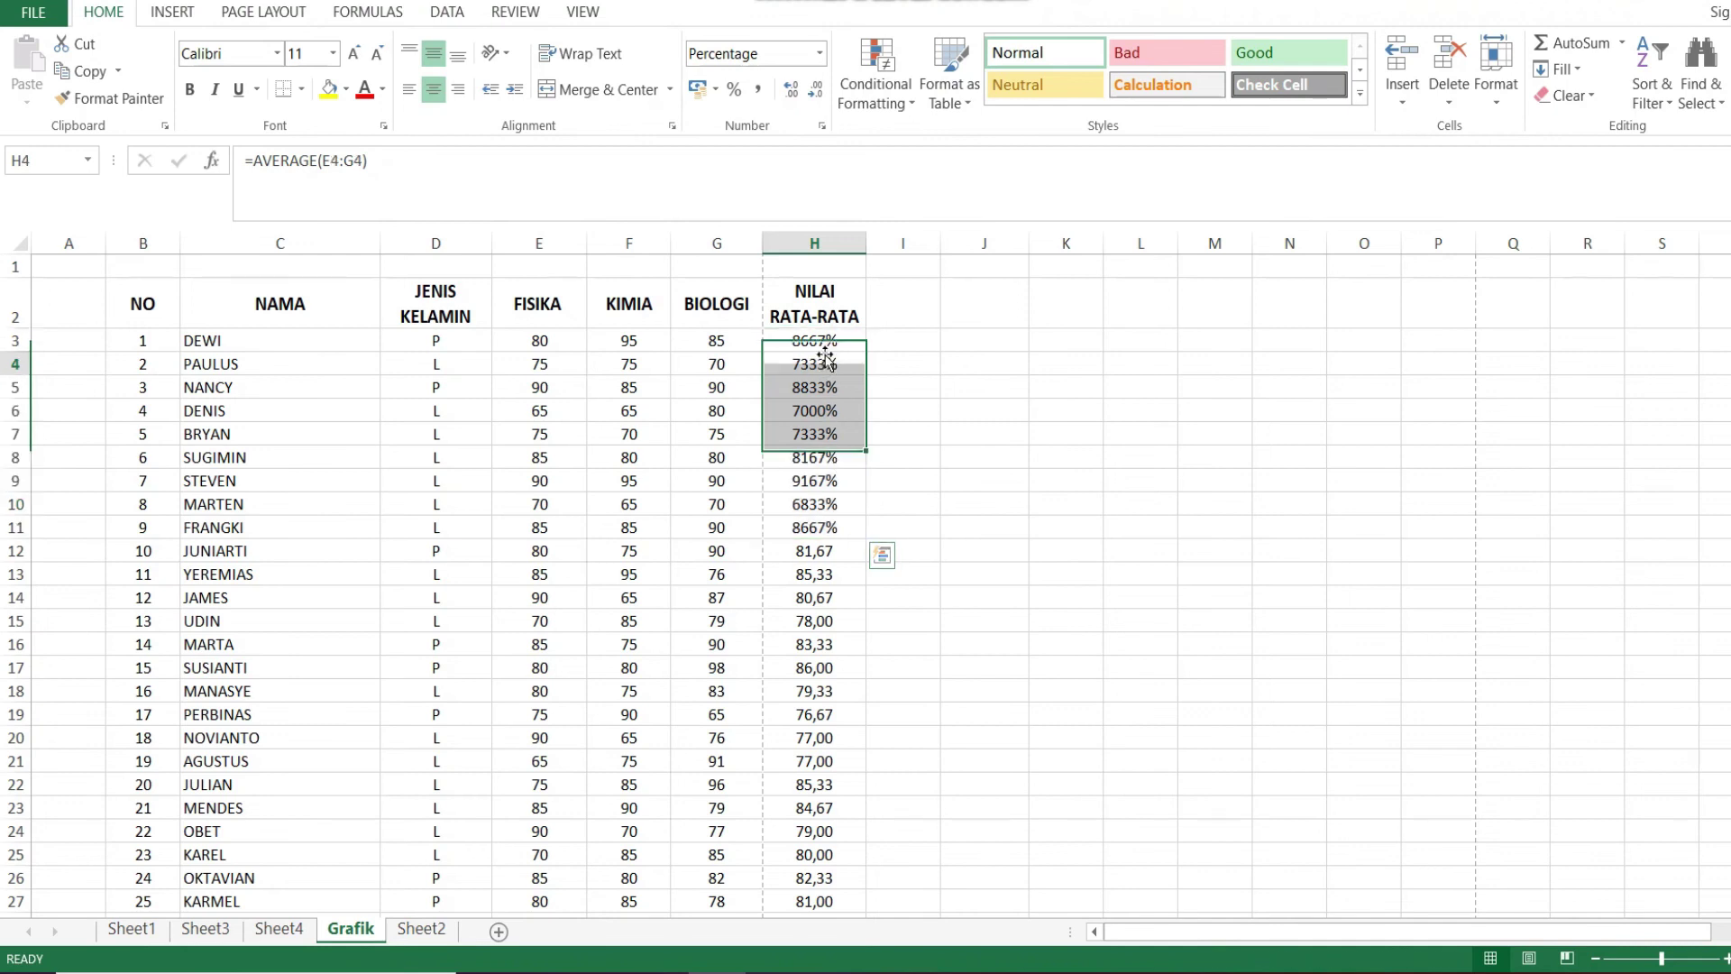
pyautogui.click(823, 341)
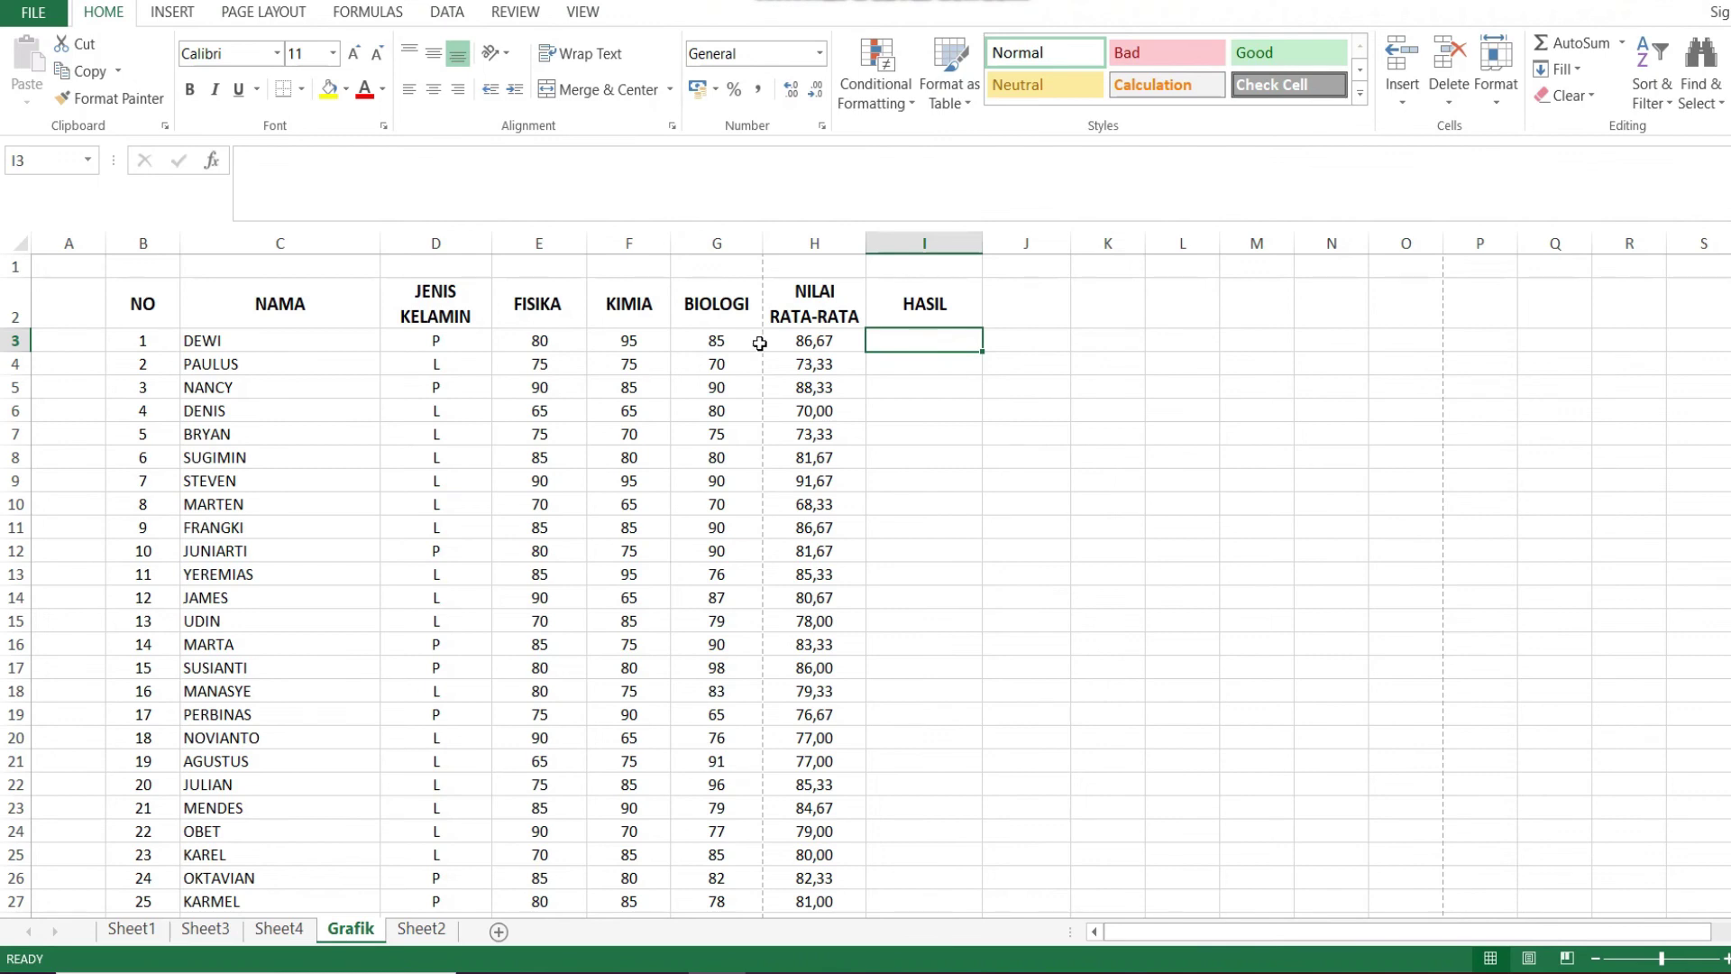
pyautogui.moveTo(731, 310); pyautogui.dragTo(619, 338)
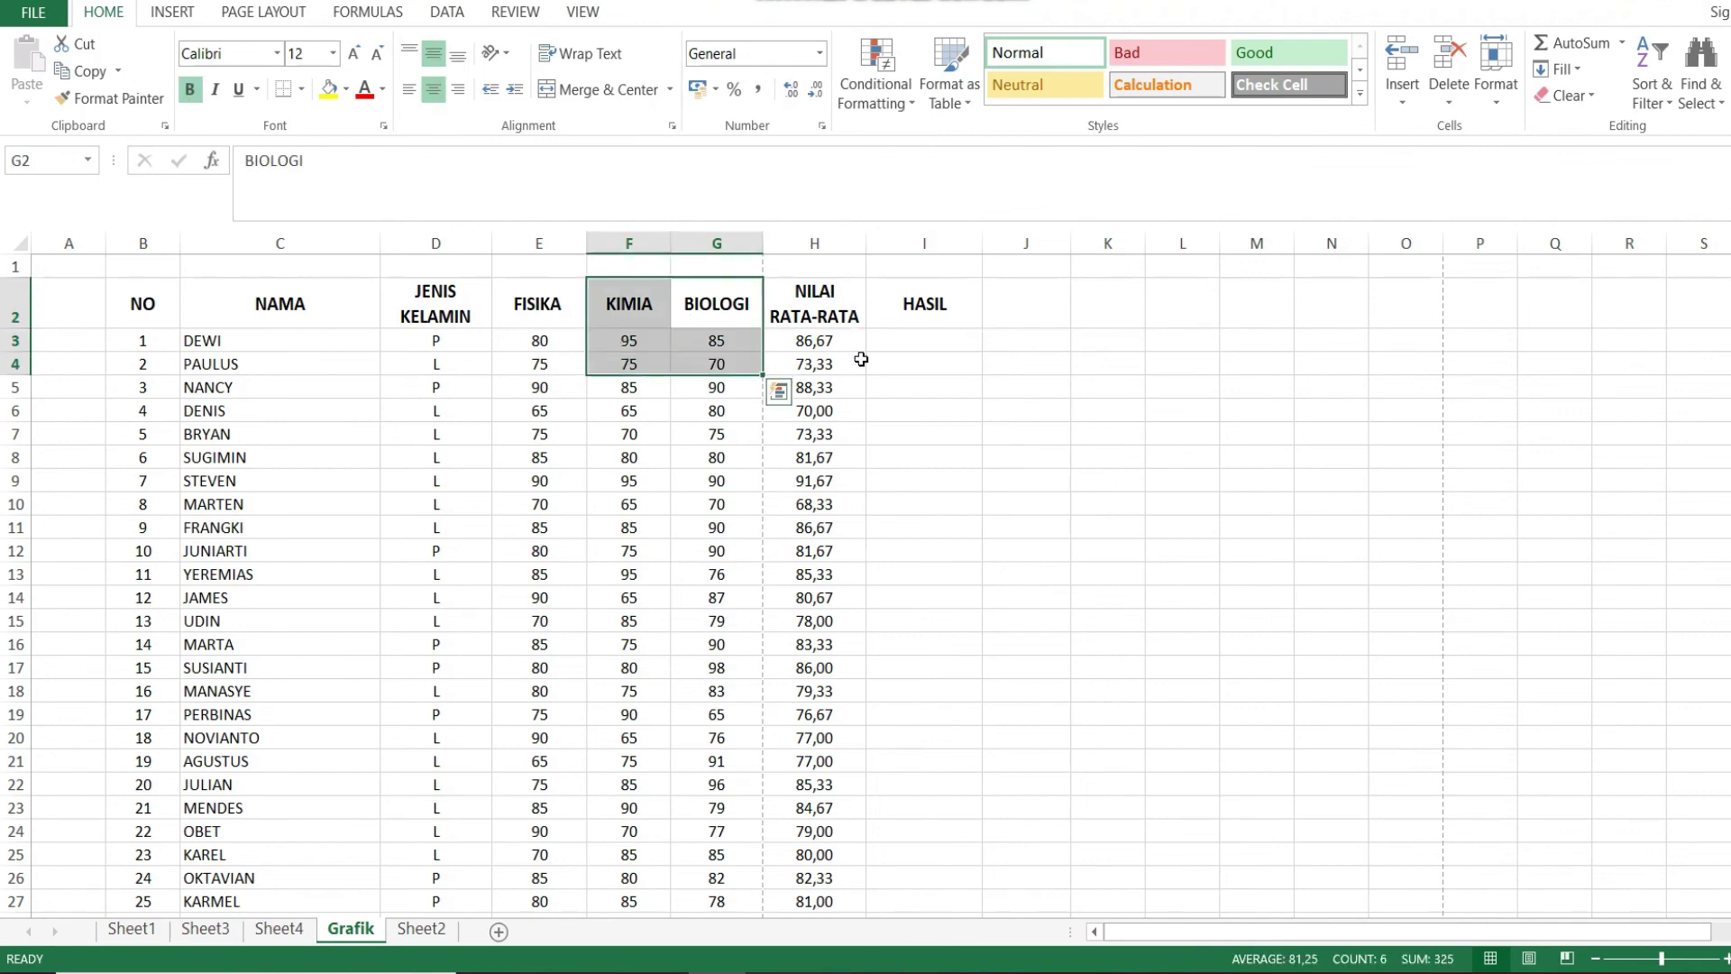
pyautogui.click(902, 338)
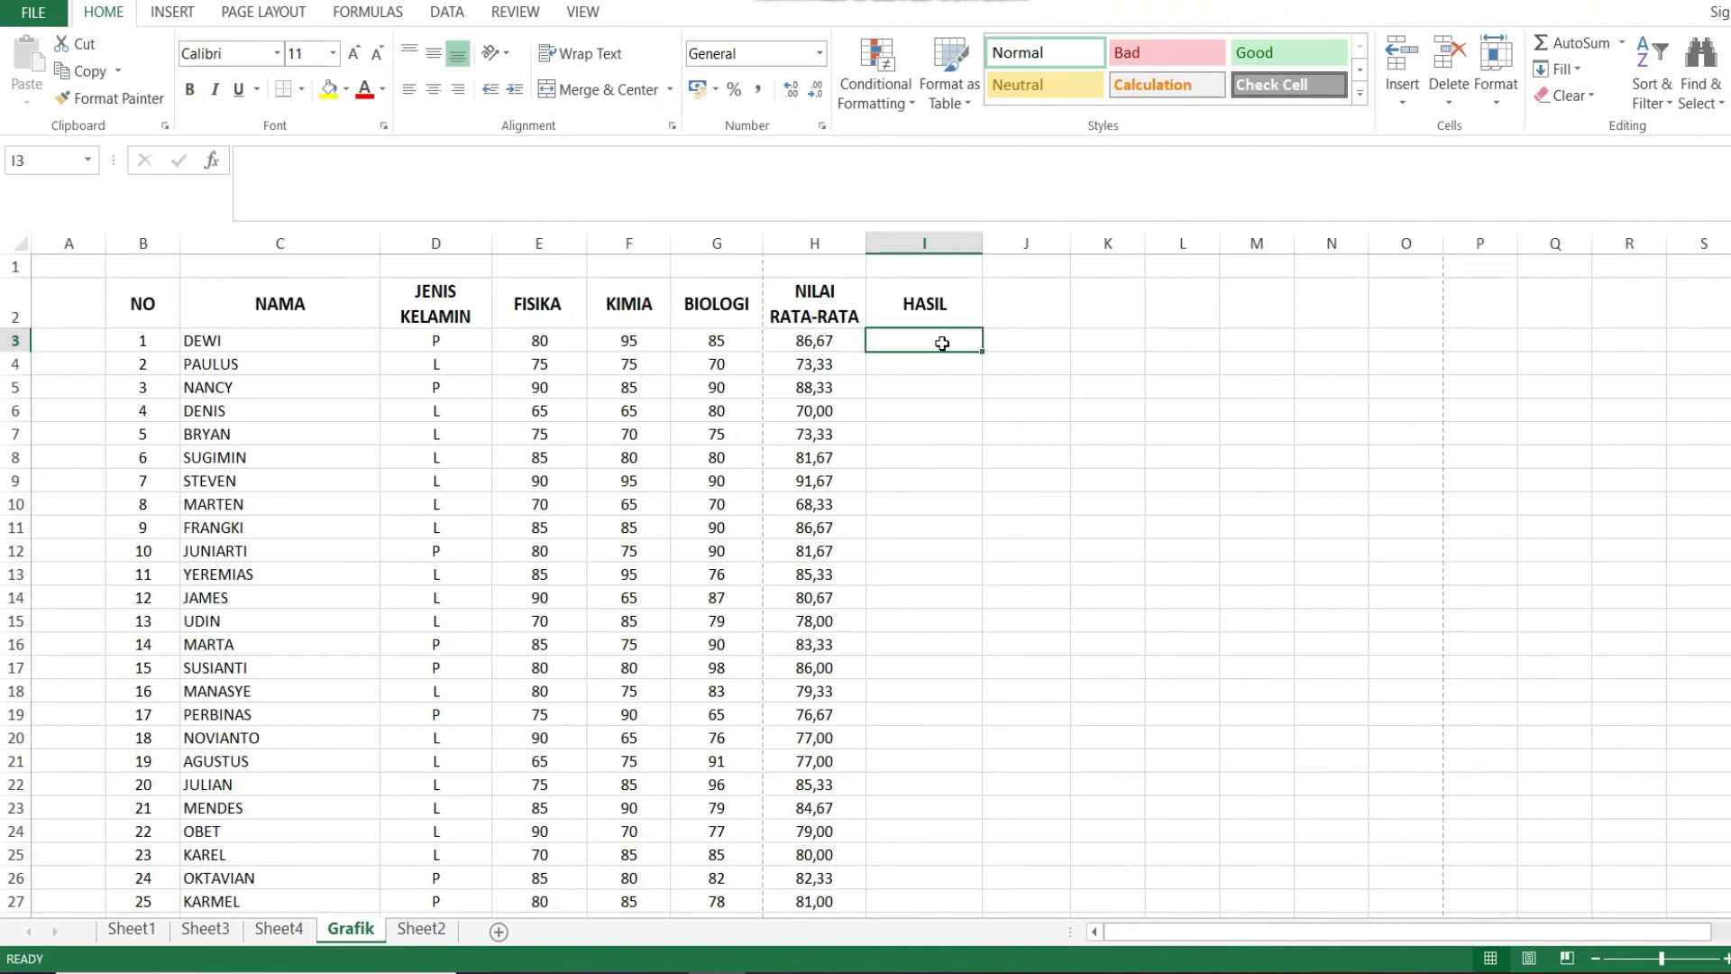
pyautogui.write('I=IF')
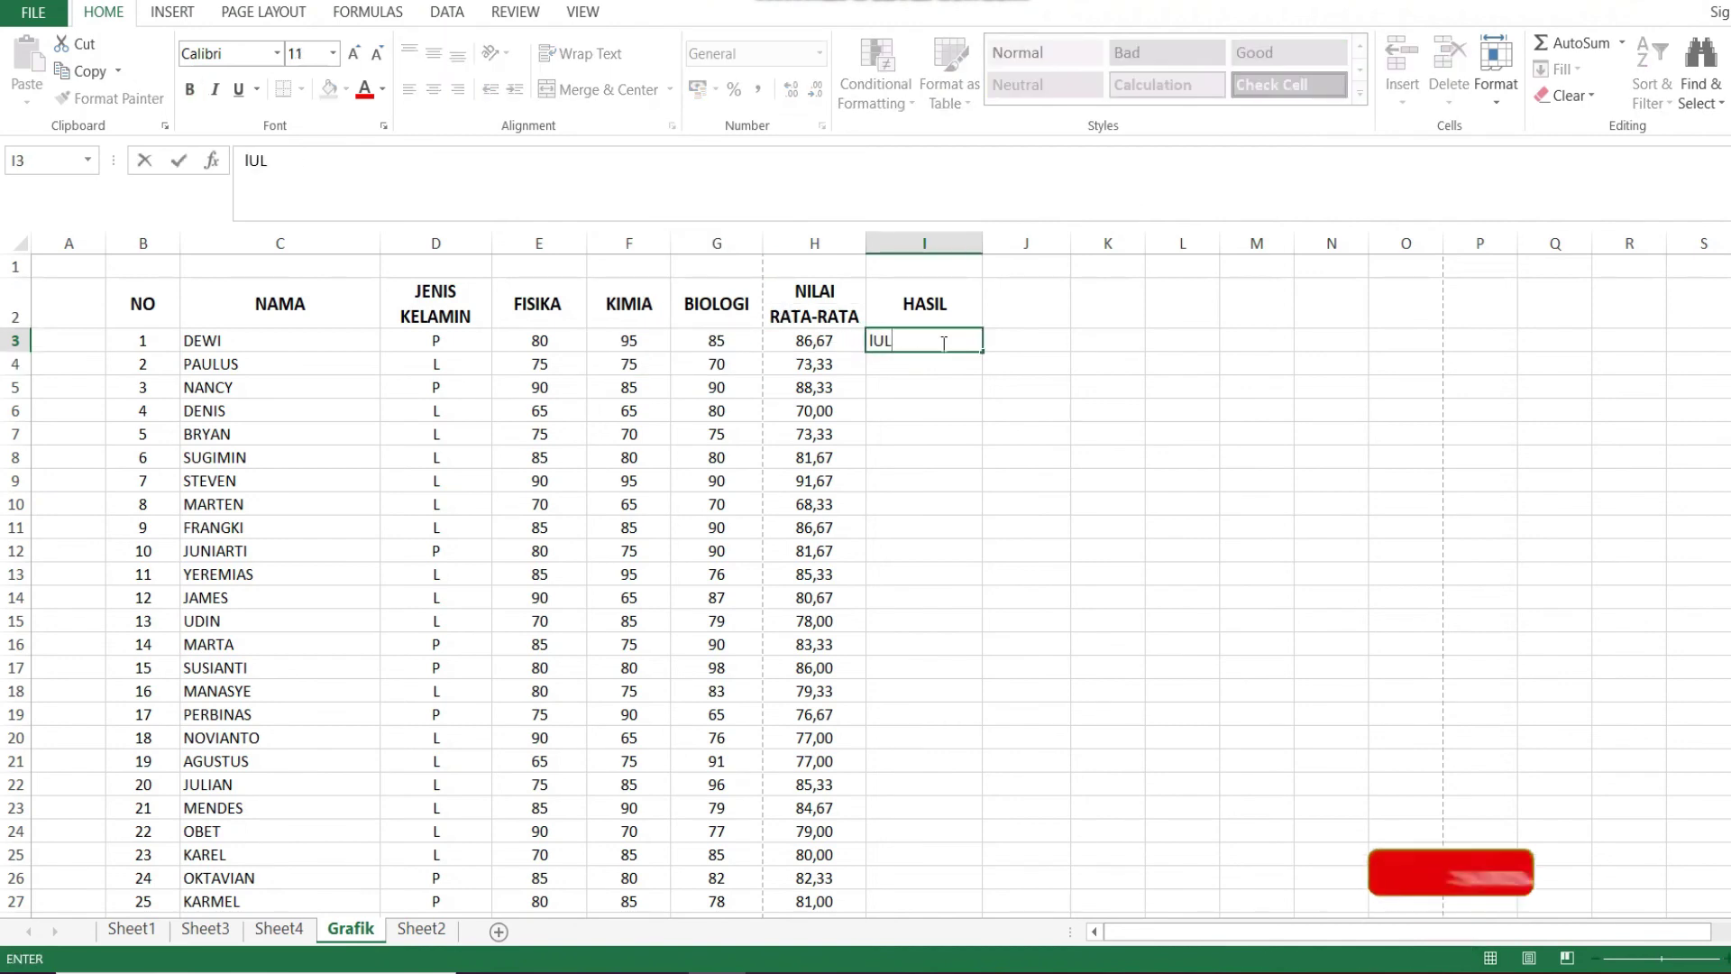
pyautogui.press('BackSpace')
pyautogui.press('BackSpace')
pyautogui.press('BackSpace')
pyautogui.write('LU')
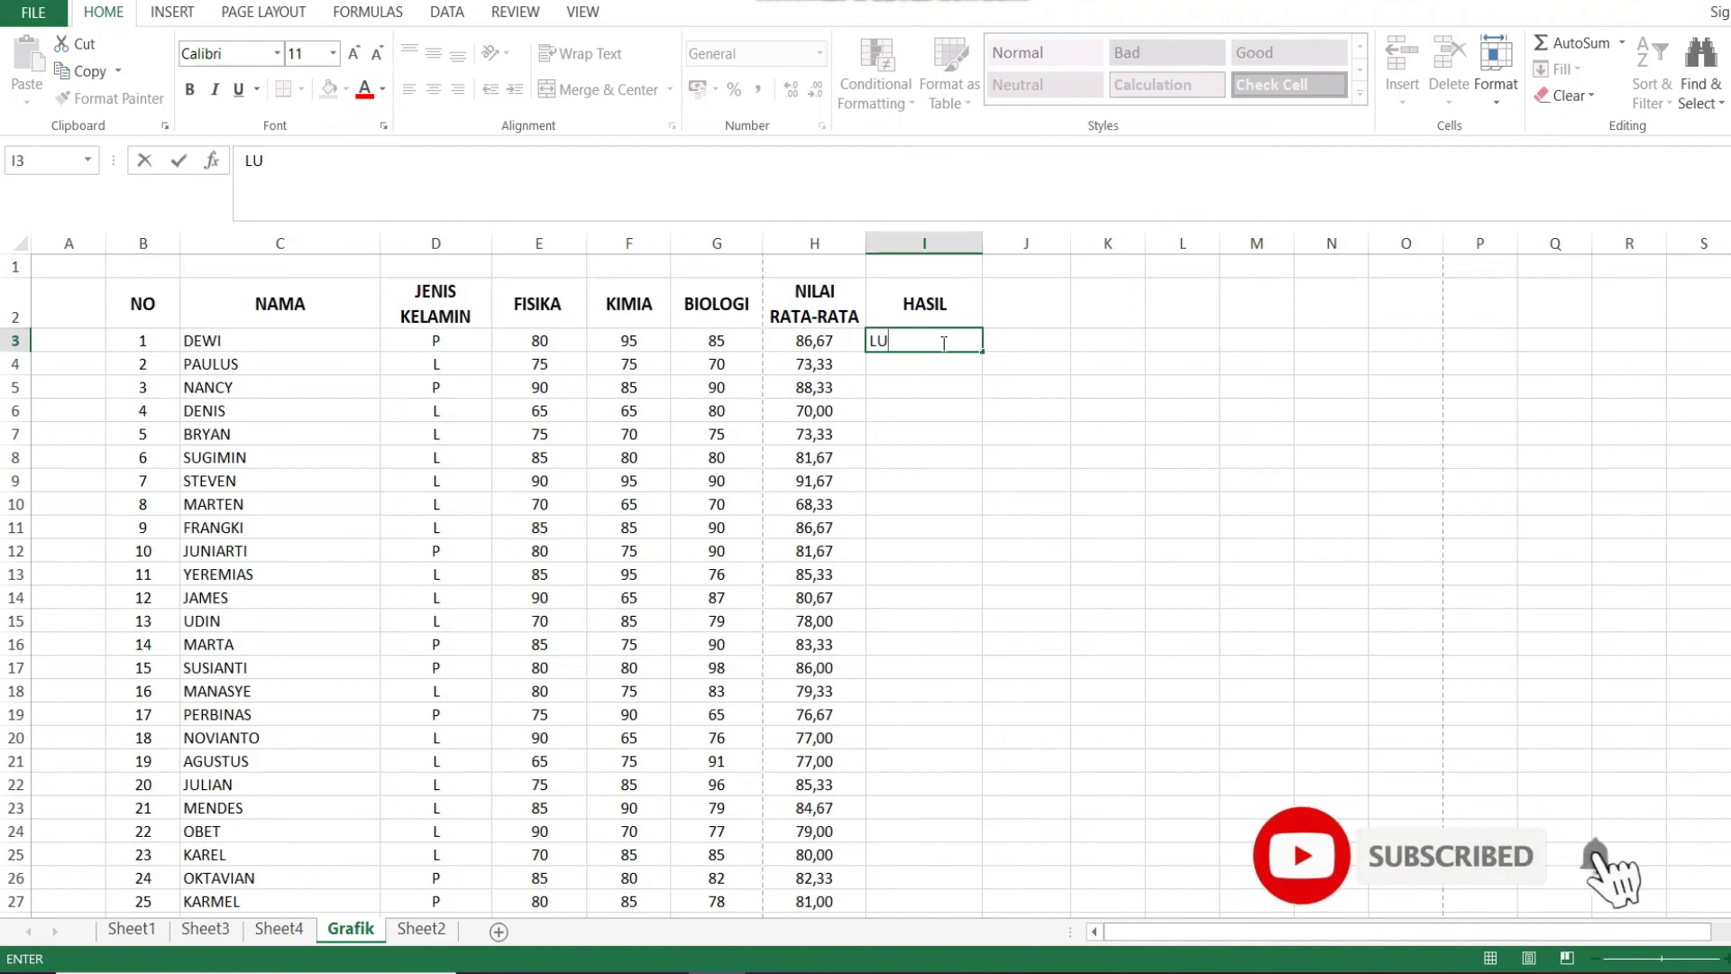
pyautogui.write('LUS')
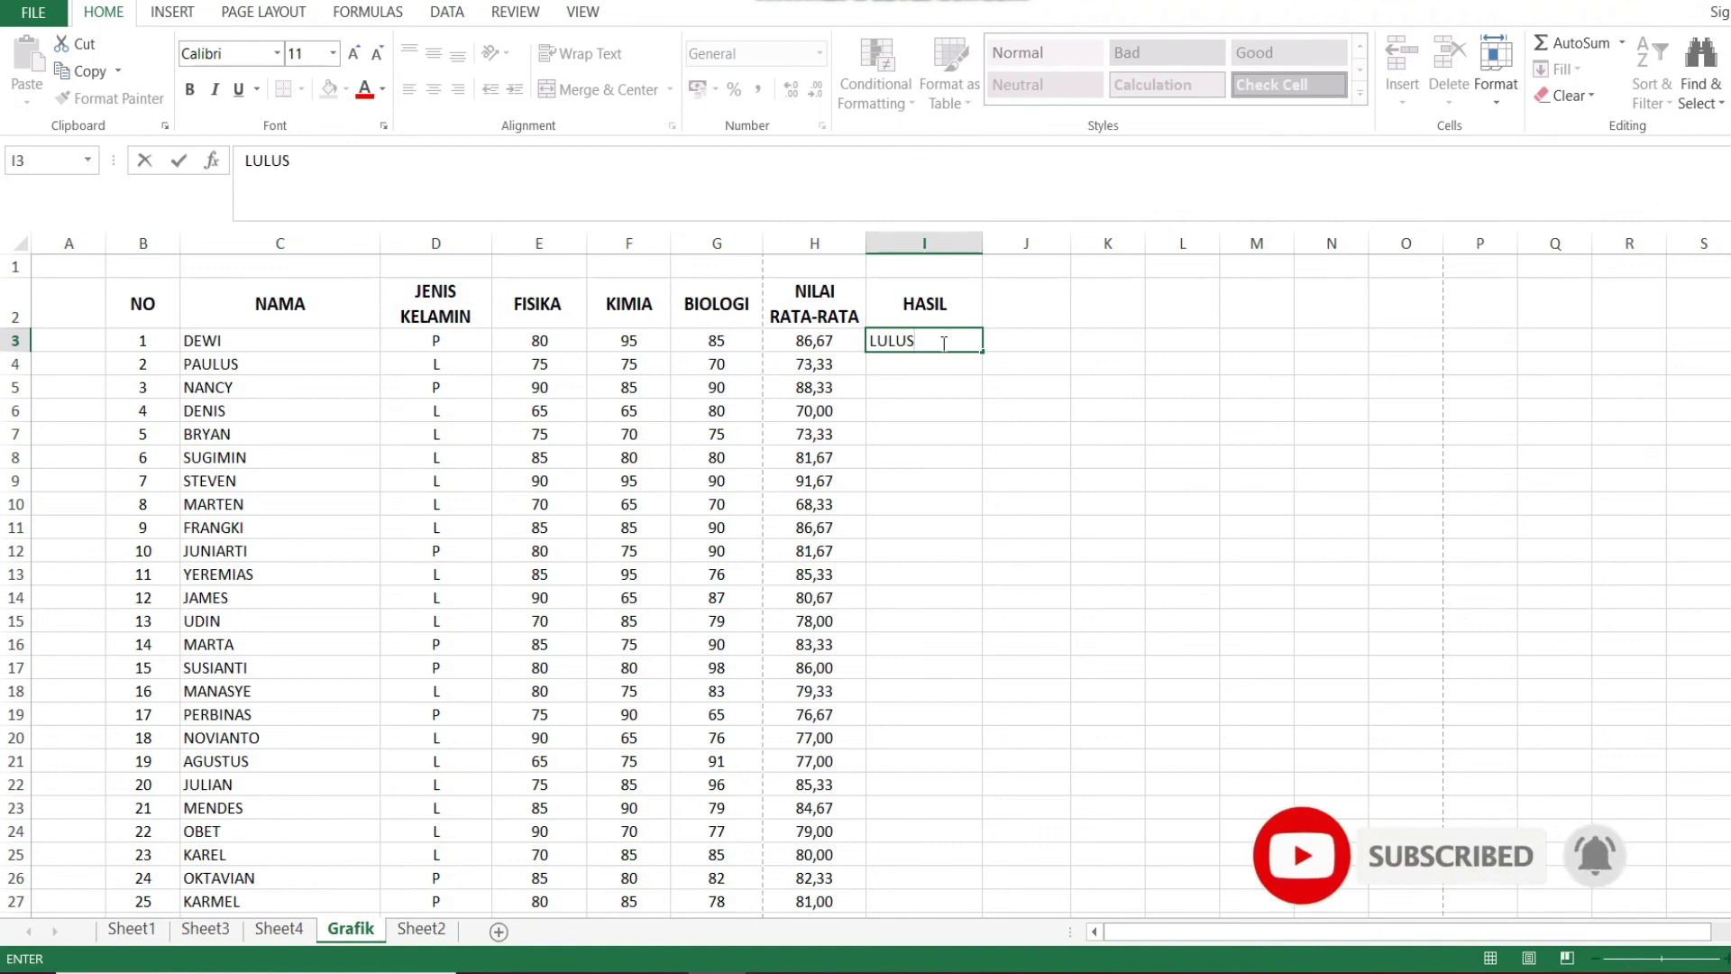
pyautogui.press('Return')
pyautogui.click(956, 343)
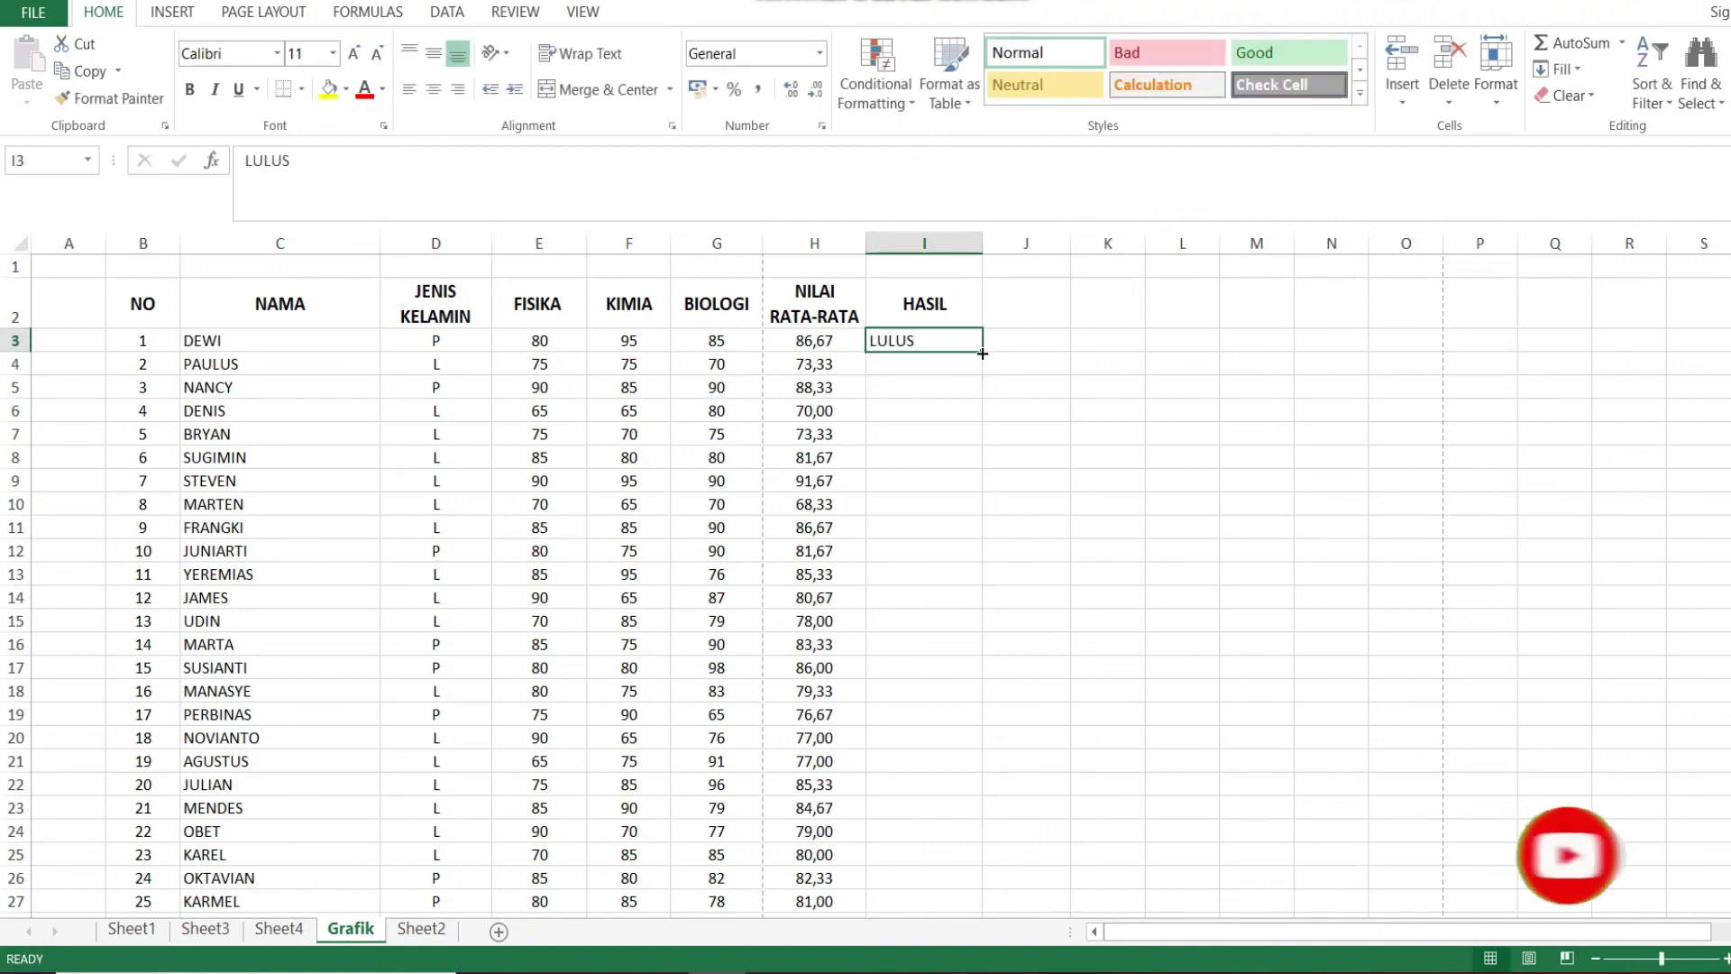
pyautogui.moveTo(982, 419); pyautogui.dragTo(982, 678)
pyautogui.moveTo(906, 386); pyautogui.dragTo(905, 434)
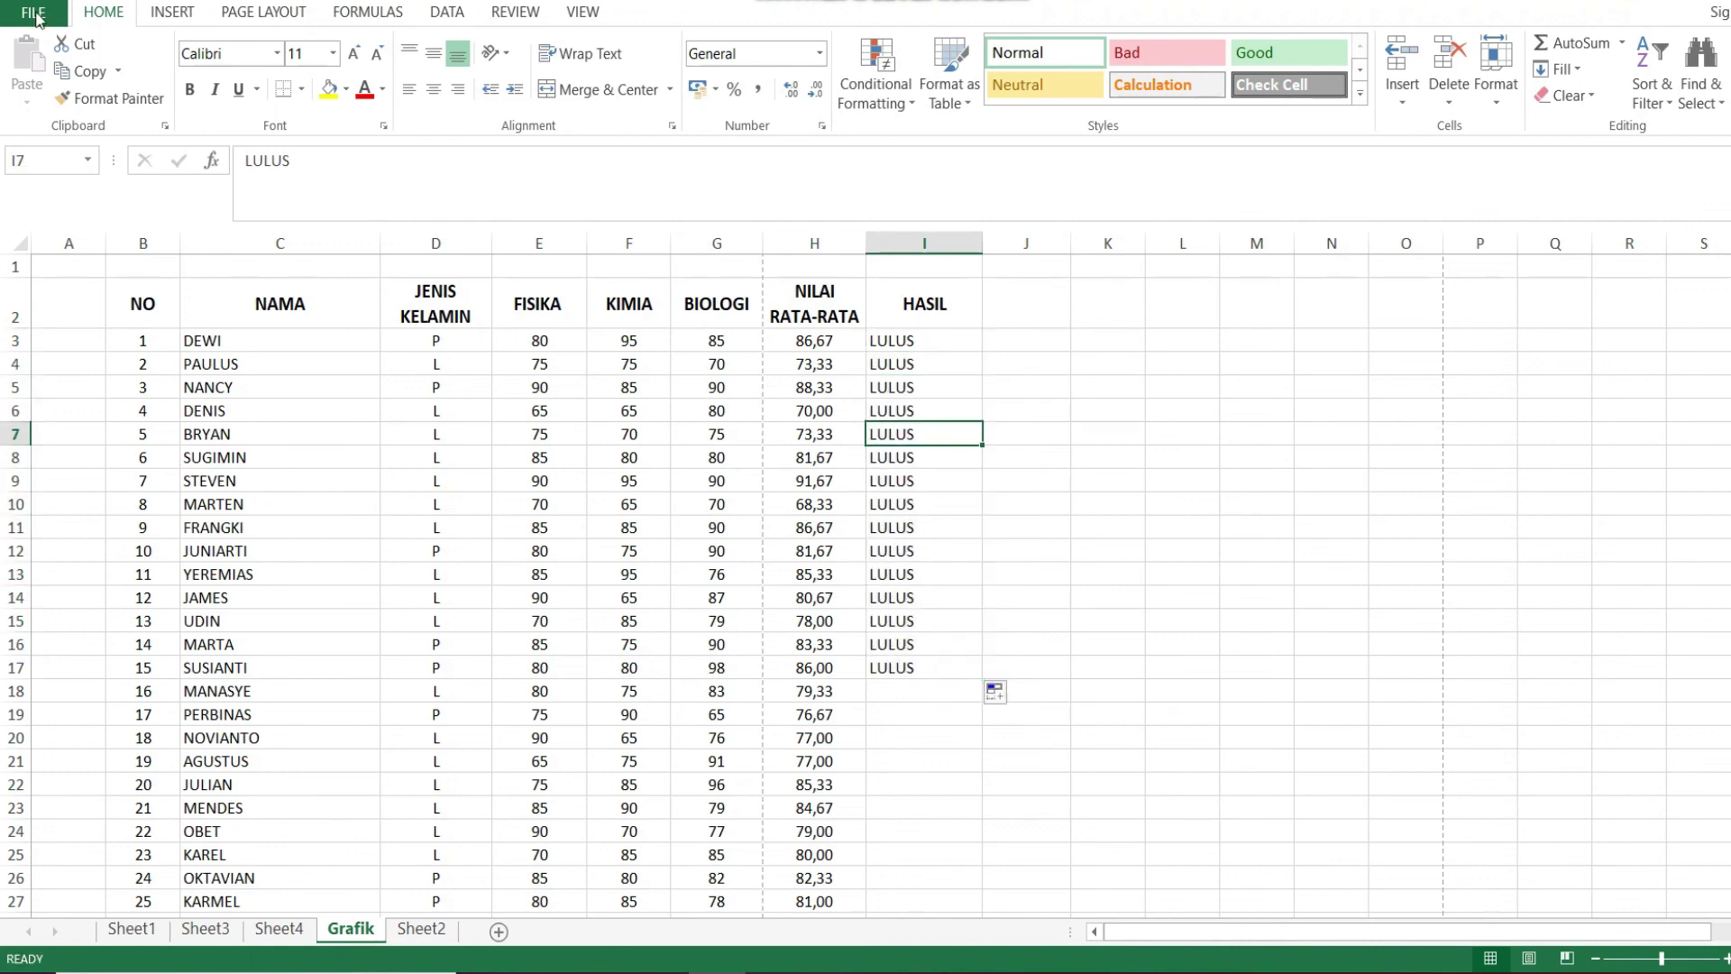
pyautogui.hotkey('ctrl', 'z')
pyautogui.doubleClick(922, 345)
pyautogui.press('BackSpace')
pyautogui.press('BackSpace')
pyautogui.press('BackSpace')
pyautogui.press('BackSpace')
pyautogui.press('Escape')
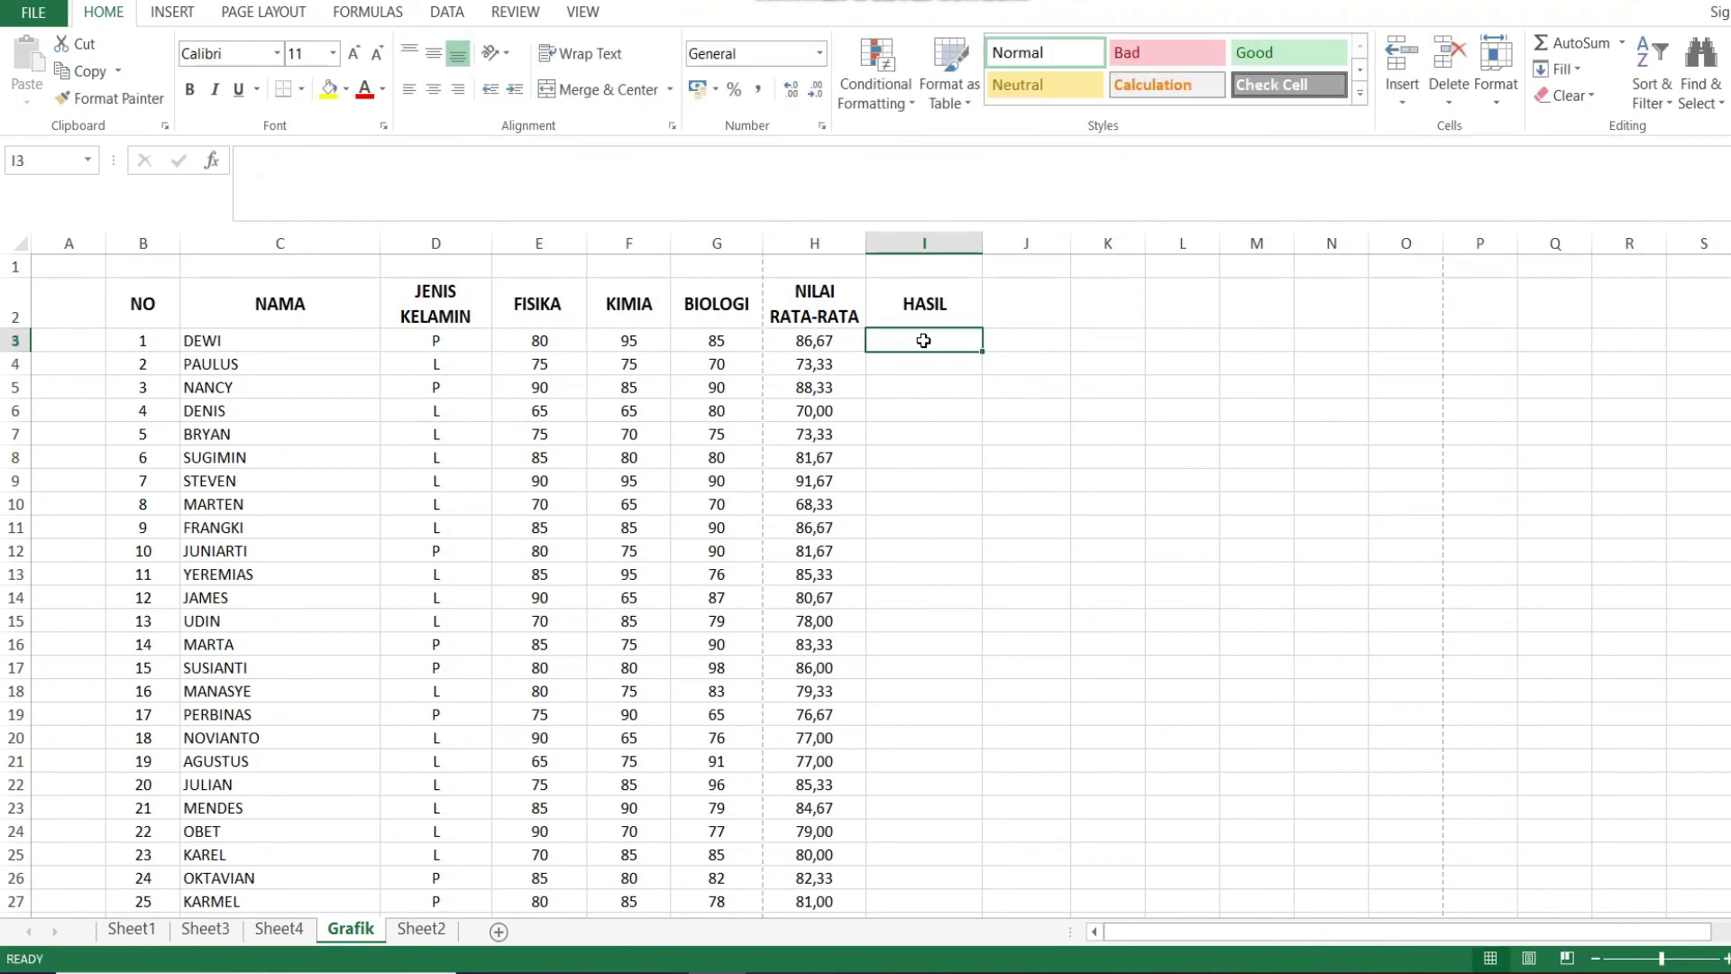
# Step: Select I3:I22 and enter LULUS in all 20 cells at once with Ctrl+Enter
pyautogui.moveTo(923, 340); pyautogui.dragTo(943, 761)
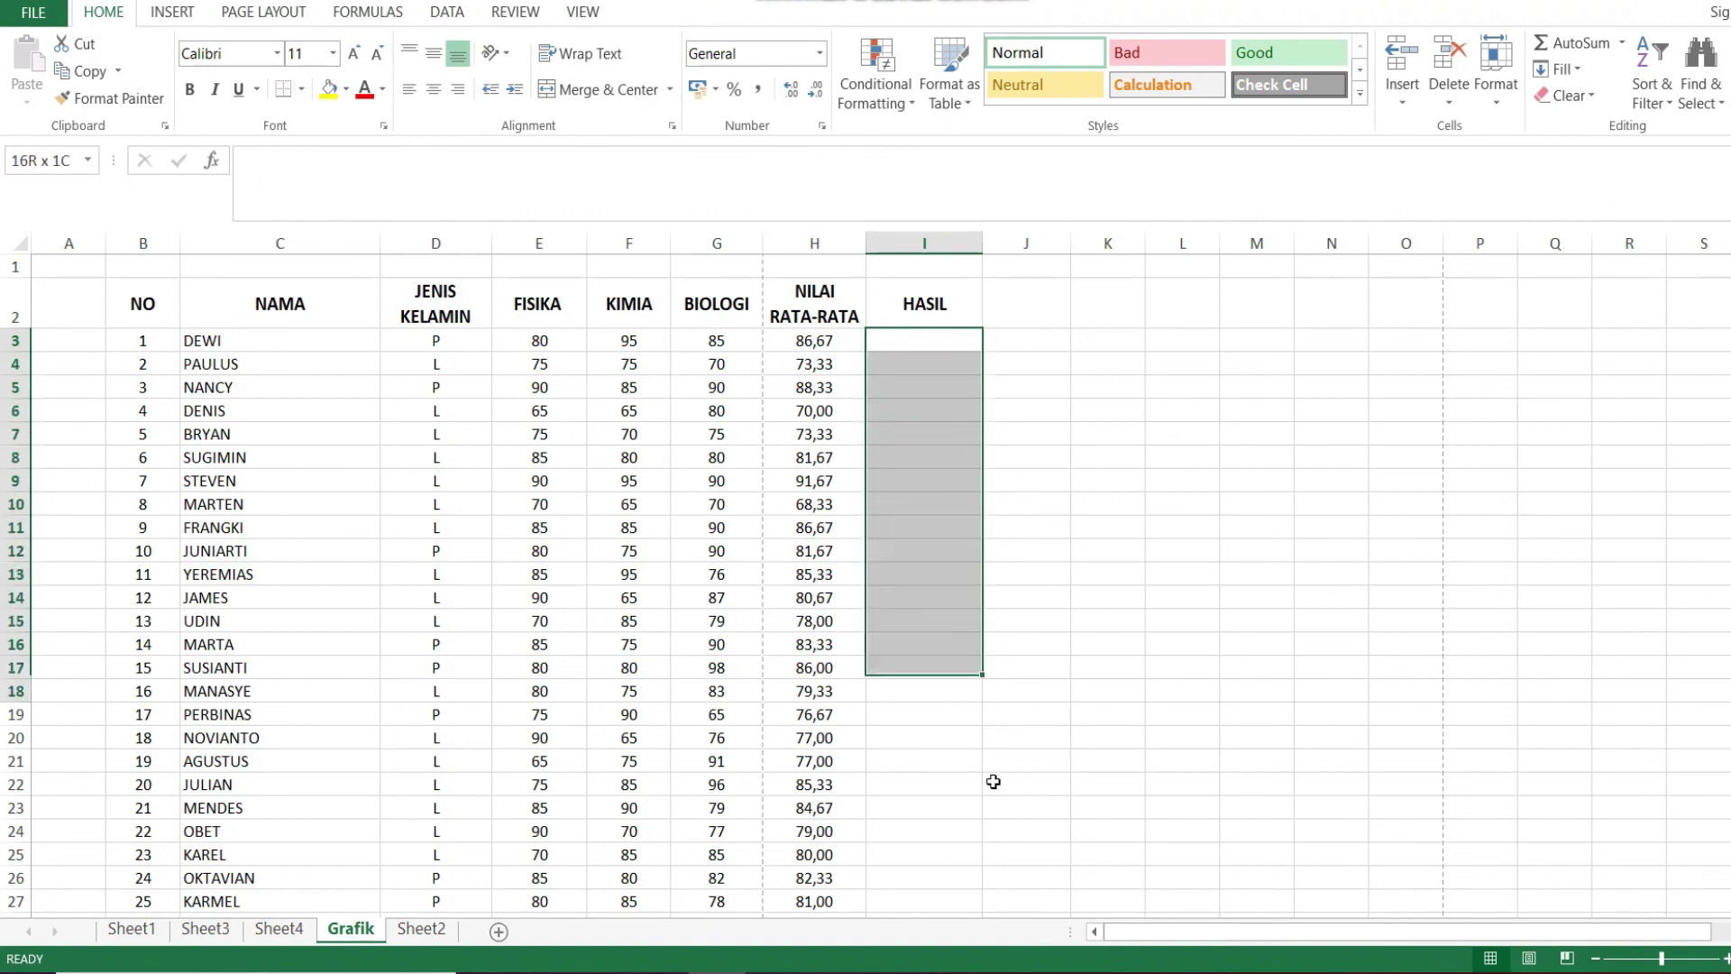
pyautogui.click(915, 341)
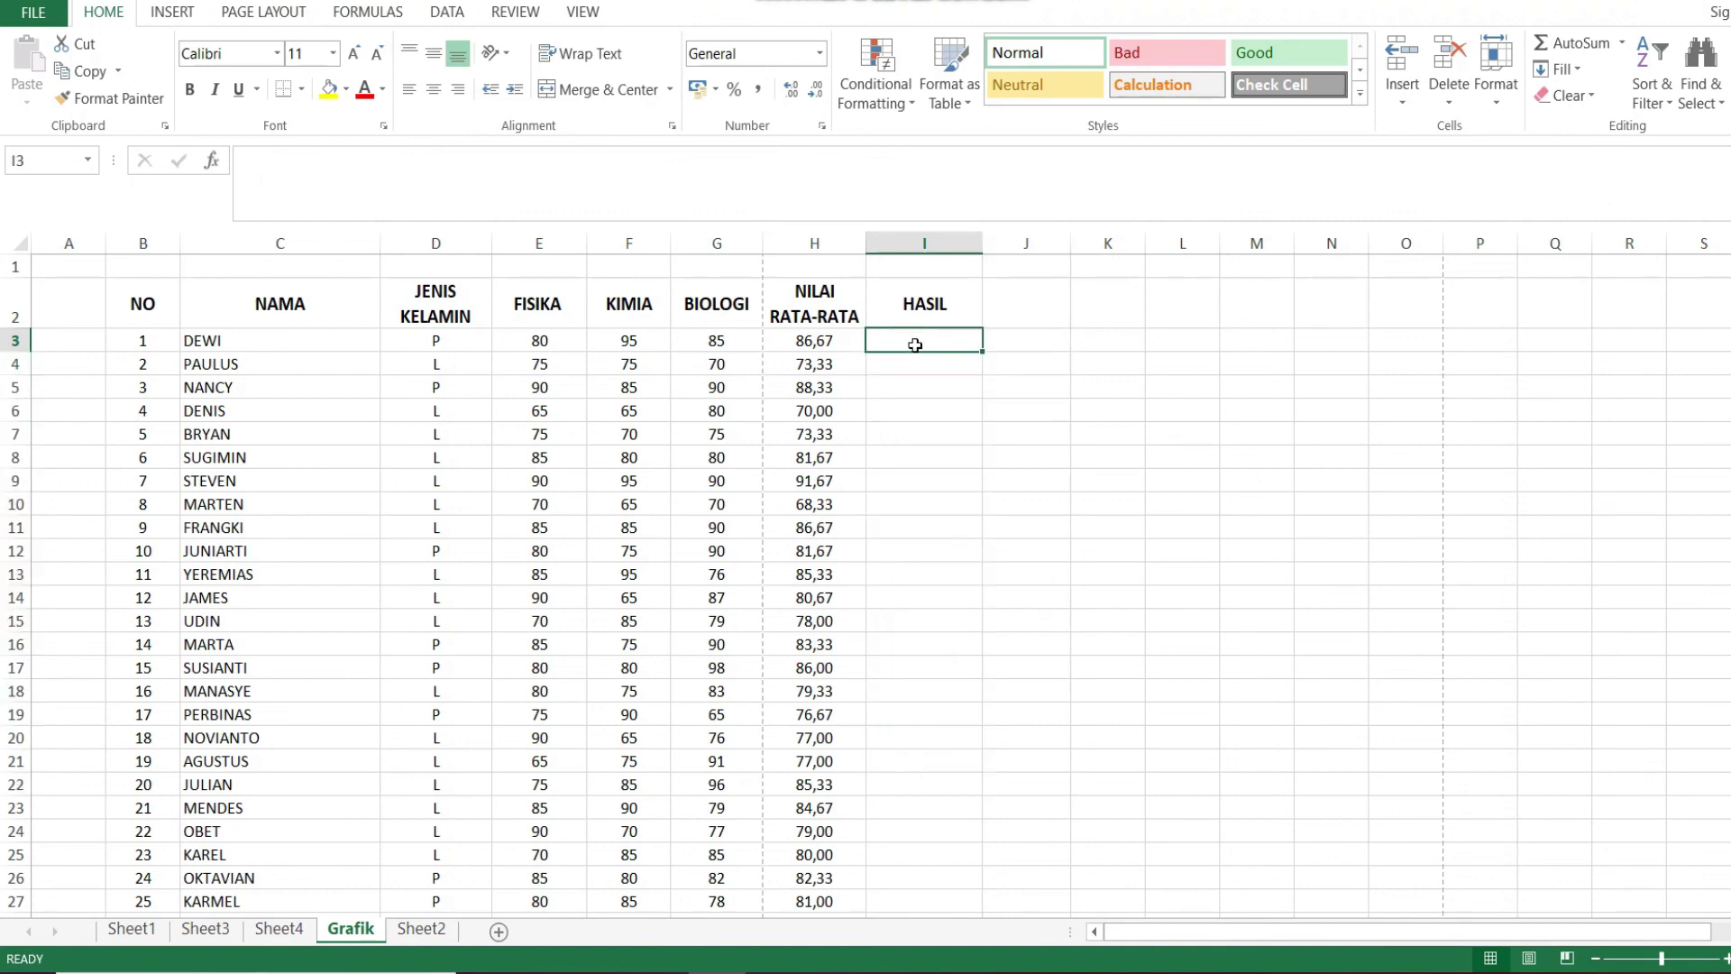
pyautogui.moveTo(924, 468); pyautogui.dragTo(908, 757)
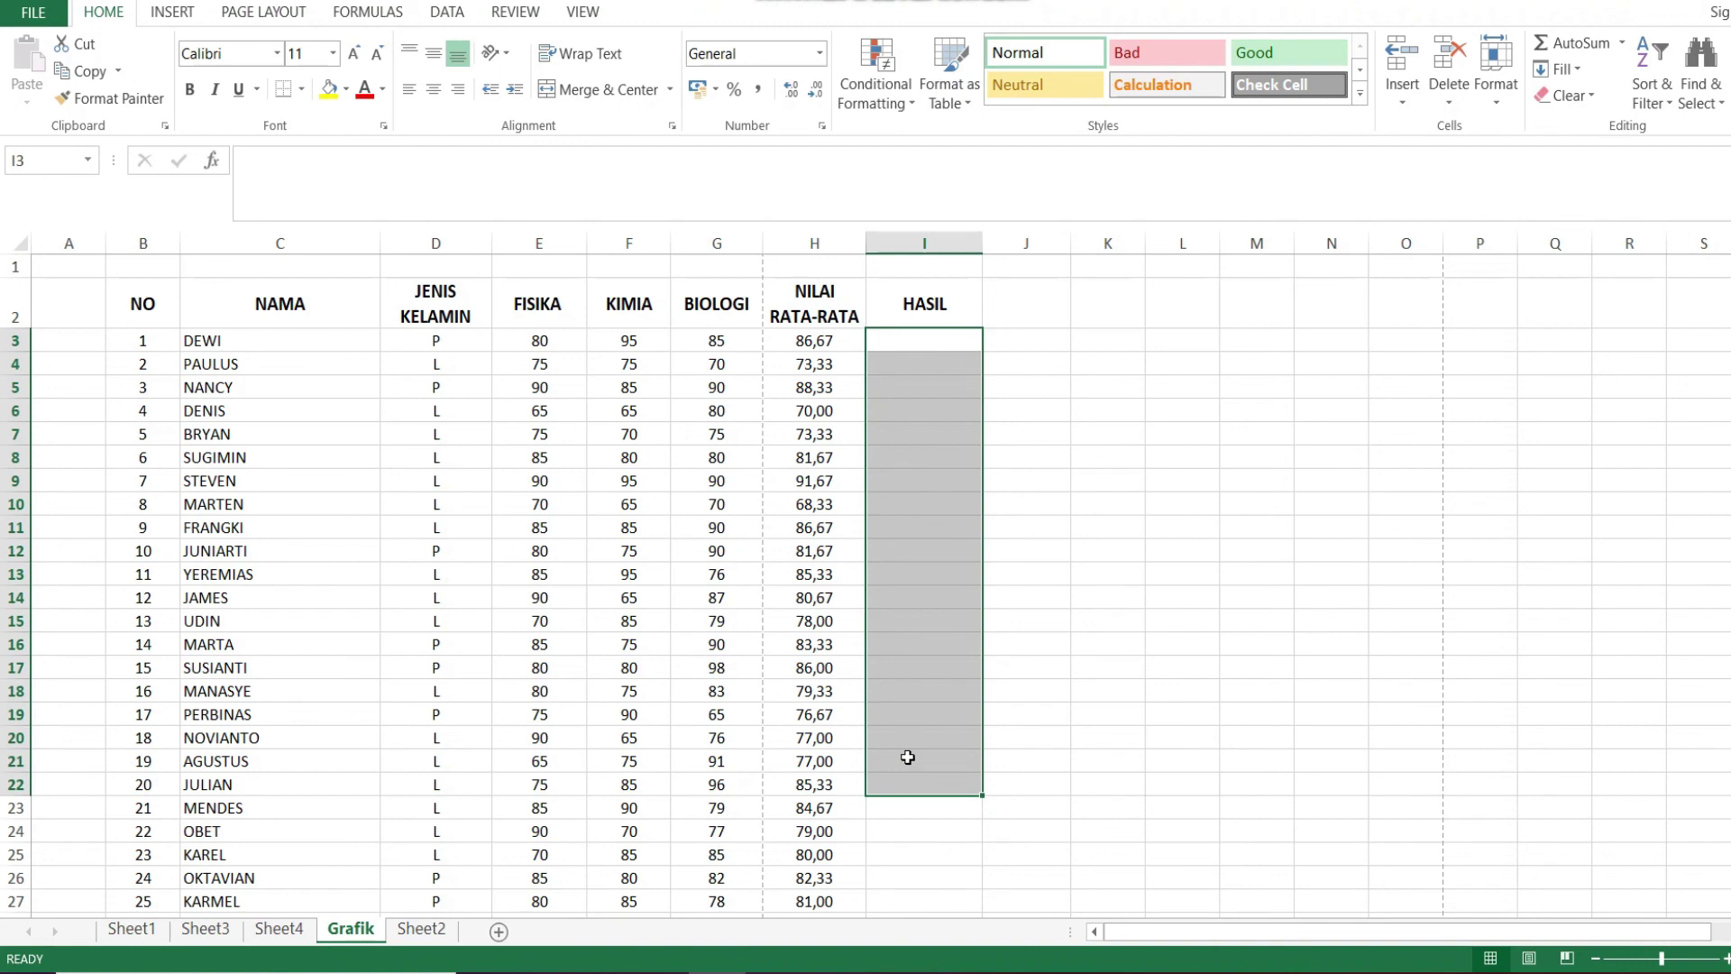
pyautogui.write('LULUS')
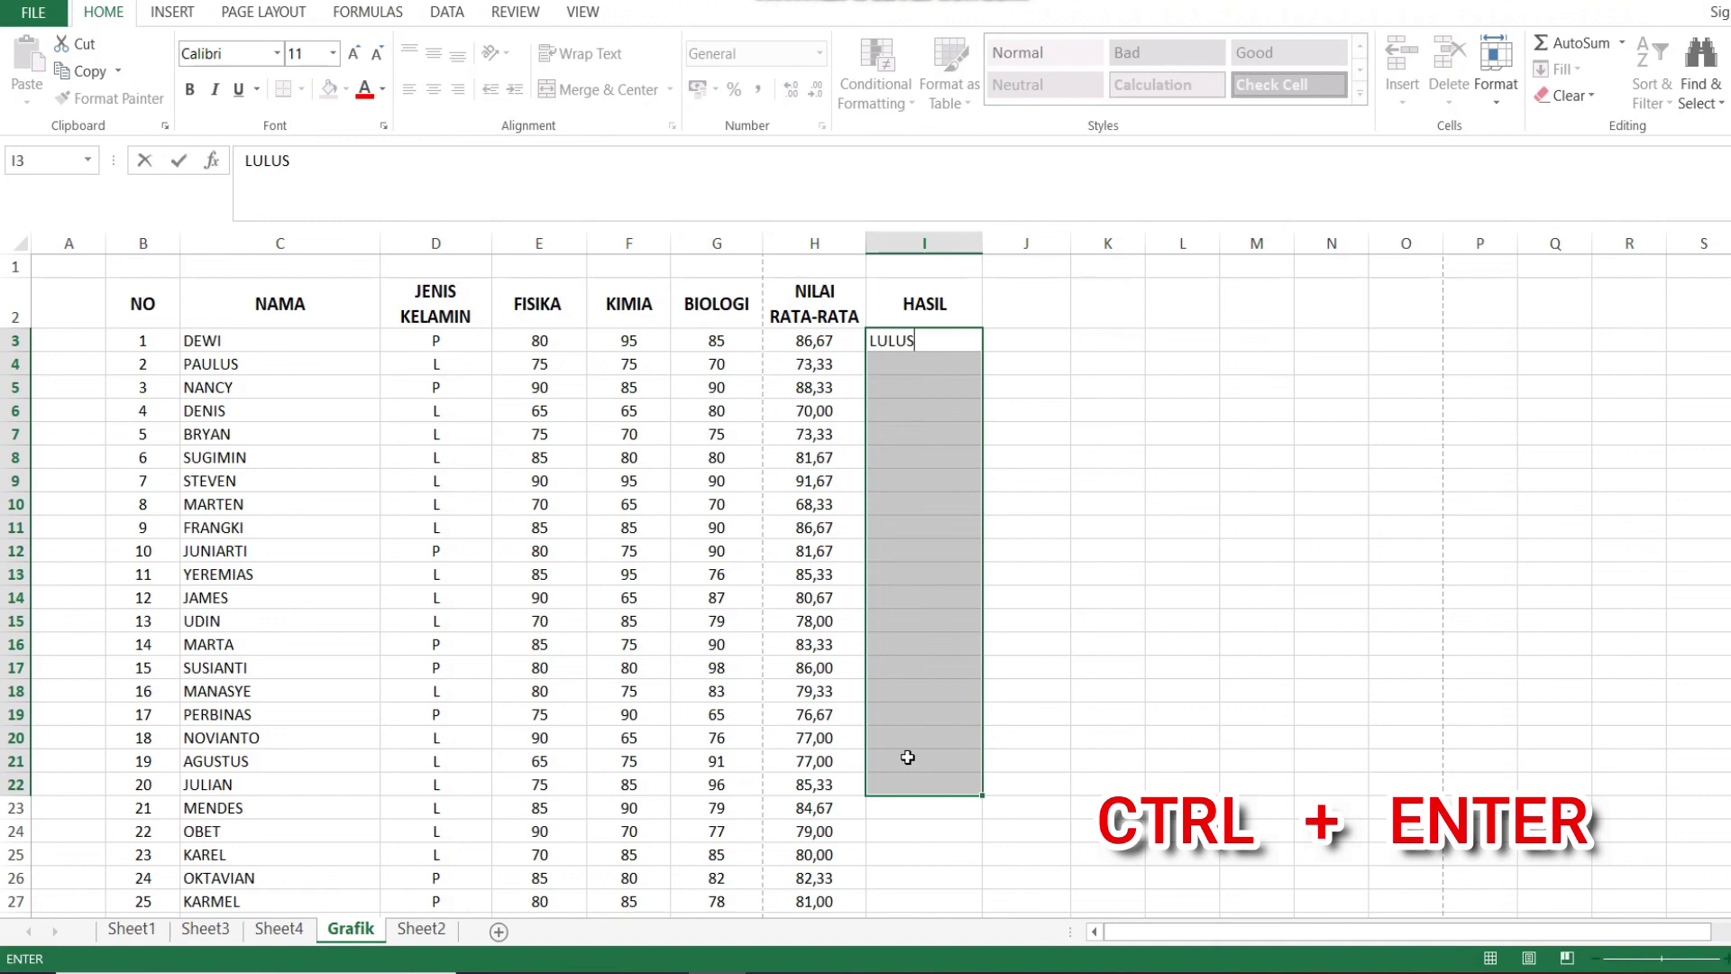
pyautogui.hotkey('ctrl', 'Return')
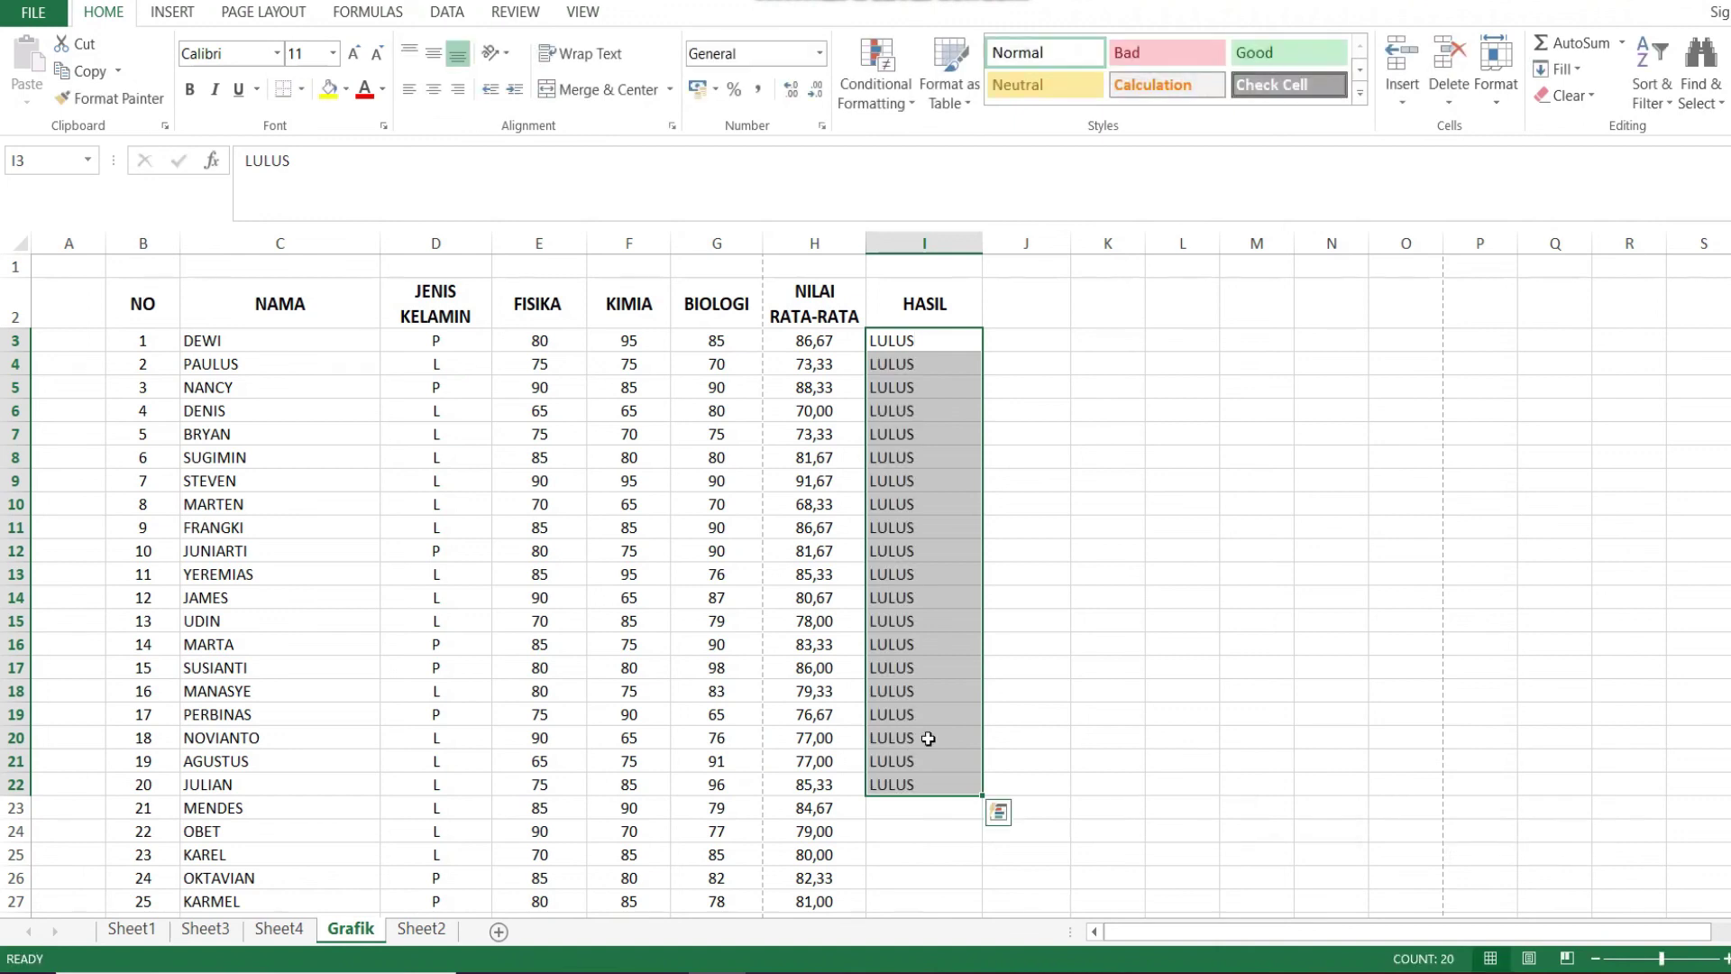